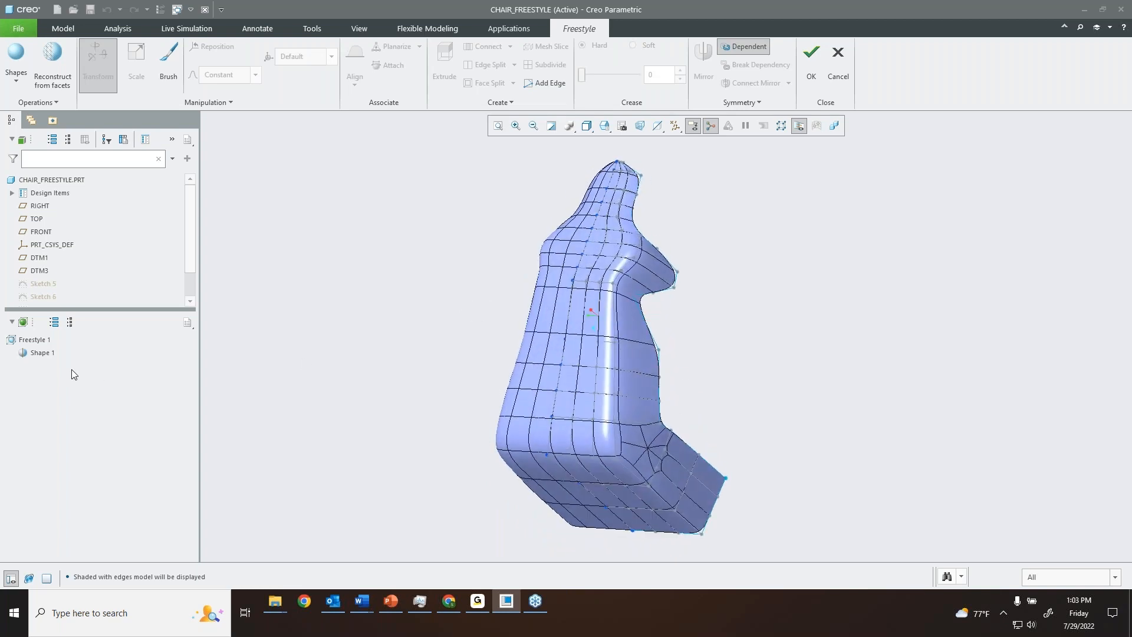
- Set the freestyle chair's Shape 1 to resolution level 1
middle_click_drag(557, 354, 436, 376)
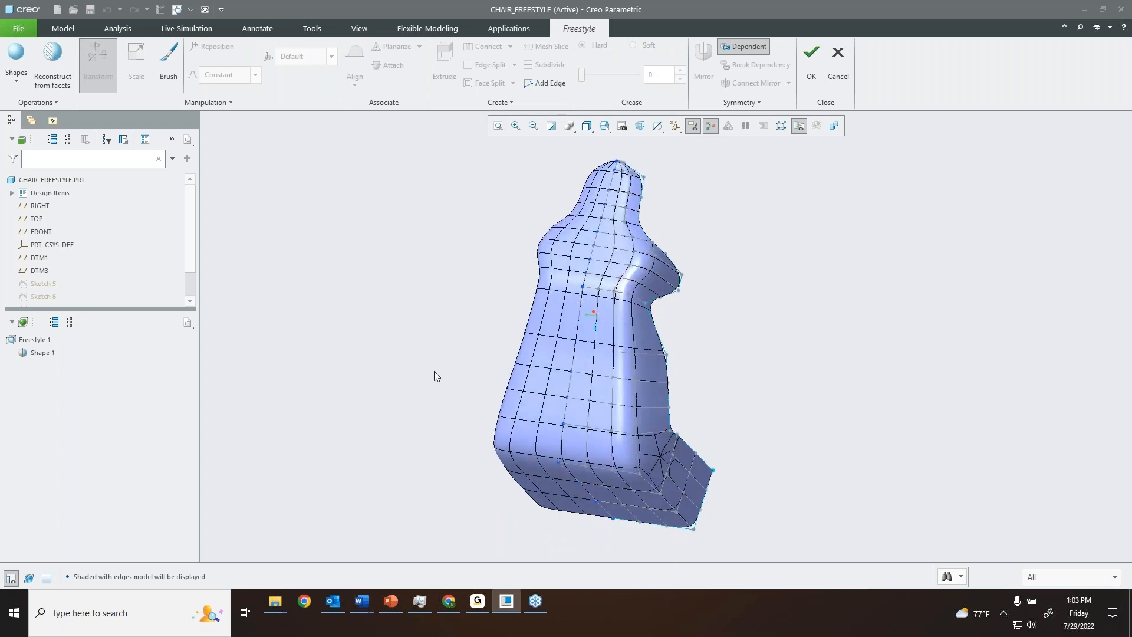
left_click(35, 353)
right_click(40, 353)
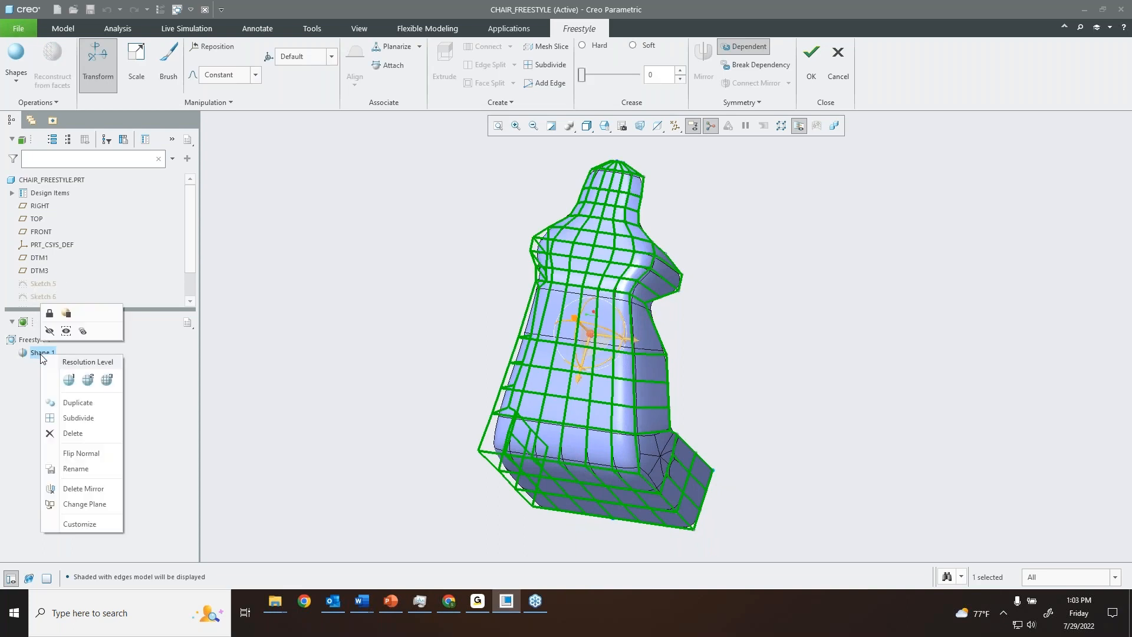
left_click(69, 380)
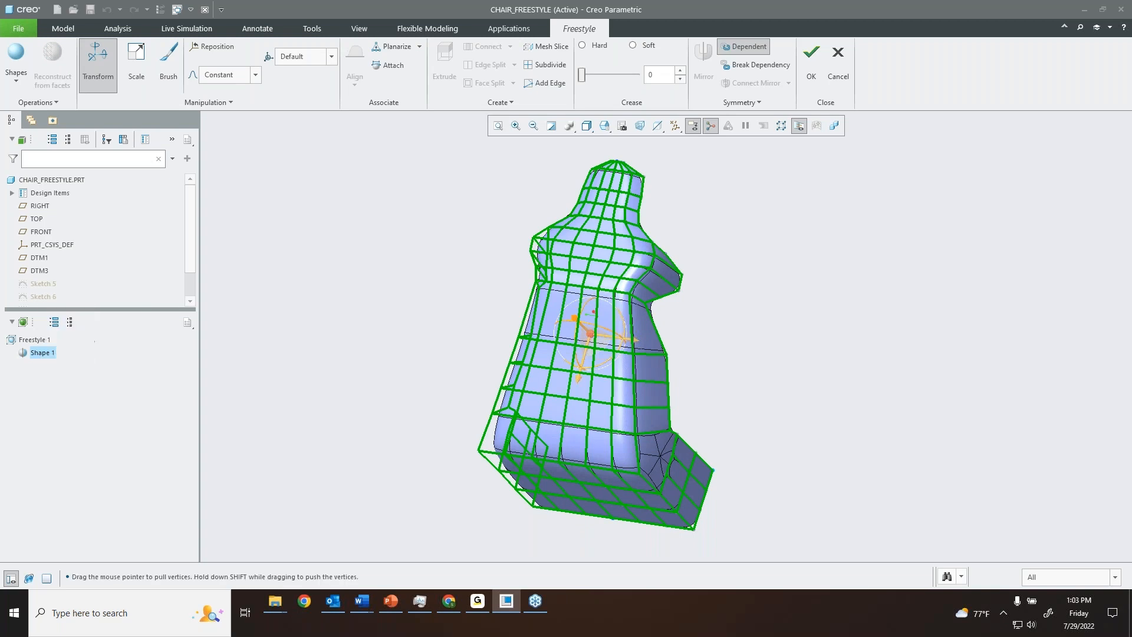
mouse_move(575, 310)
middle_mouse_down()
mouse_move(657, 246)
mouse_move(553, 289)
mouse_move(573, 316)
middle_mouse_up()
left_click(734, 307)
mouse_move(642, 323)
middle_mouse_down()
mouse_move(628, 314)
mouse_move(597, 348)
mouse_move(631, 370)
mouse_move(581, 339)
middle_mouse_up()
scroll(600, 319, "down", 2)
scroll(610, 352, "down", 2)
scroll(610, 352, "up", 2)
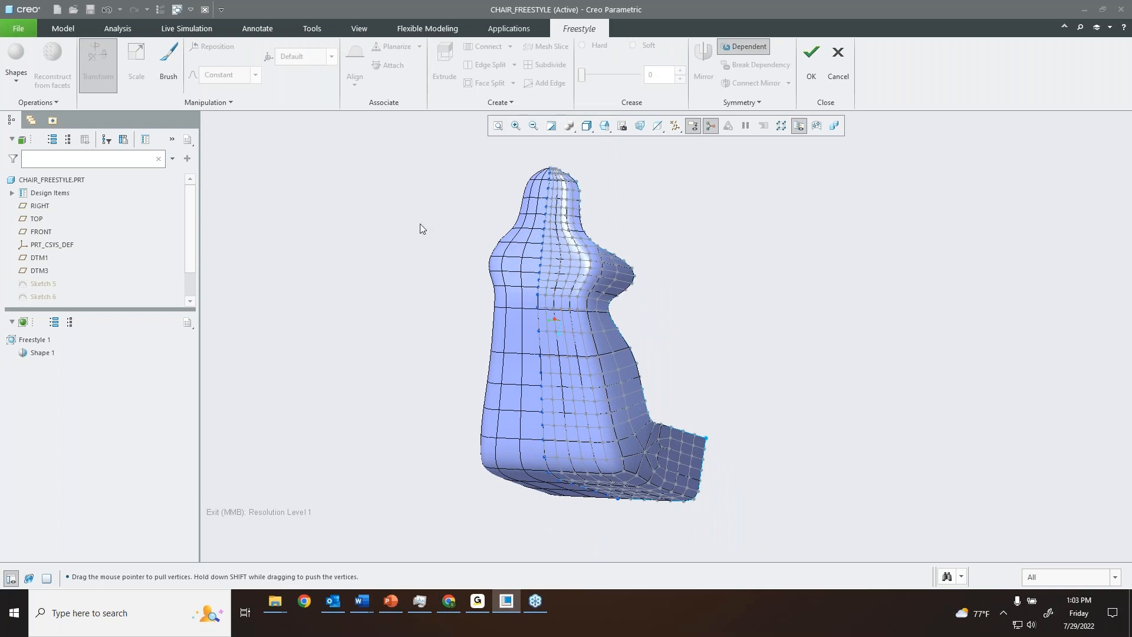
- Start the Brush tool with the Pull brush and place its dialog clear of the chair model
left_click(170, 61)
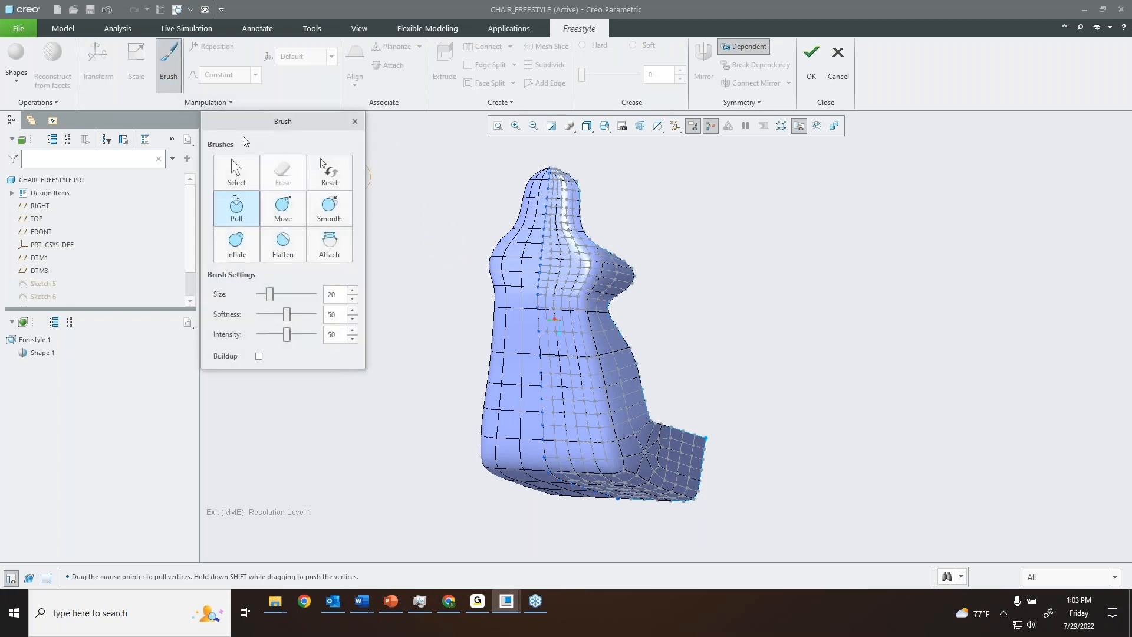
left_click_drag(283, 121, 302, 138)
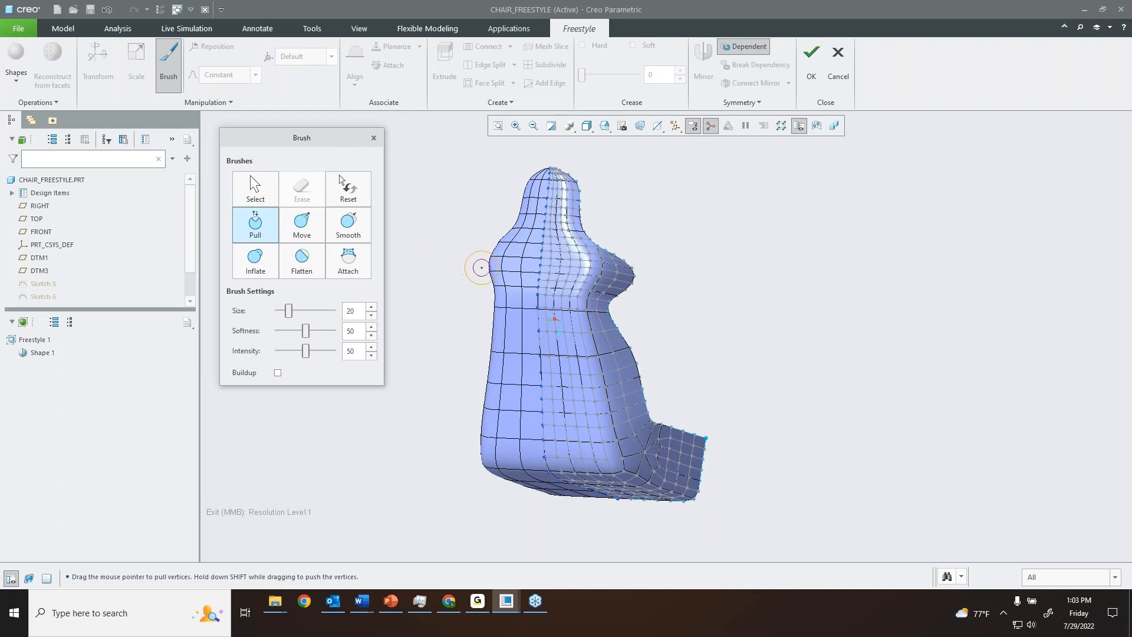
left_click_drag(320, 139, 321, 129)
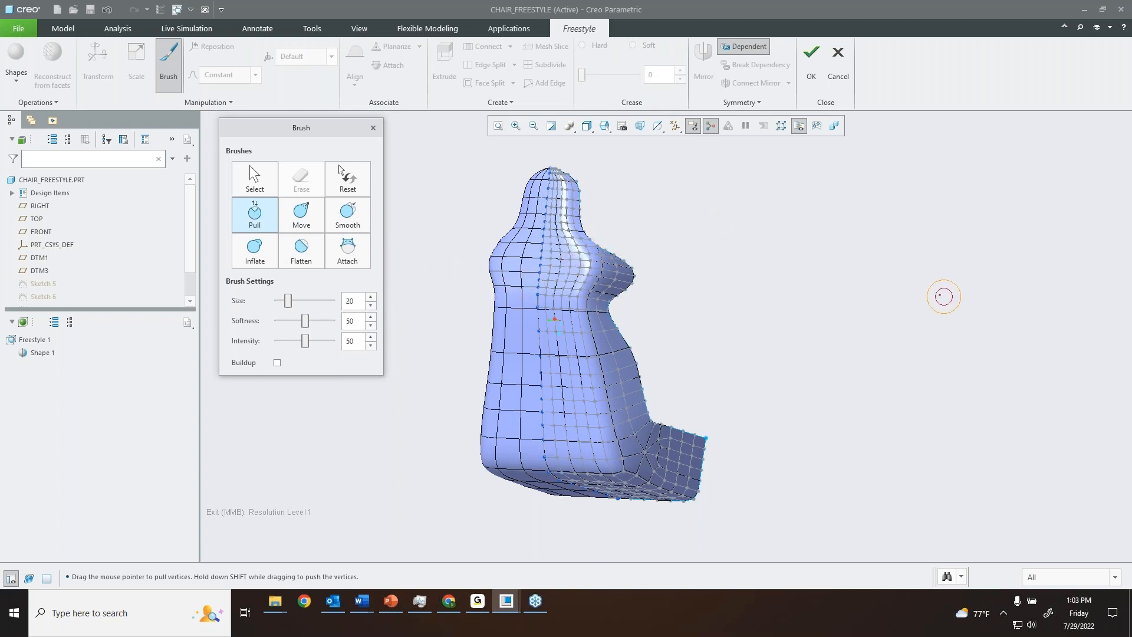
mouse_move(773, 311)
middle_mouse_down()
mouse_move(794, 303)
mouse_move(783, 321)
middle_mouse_up()
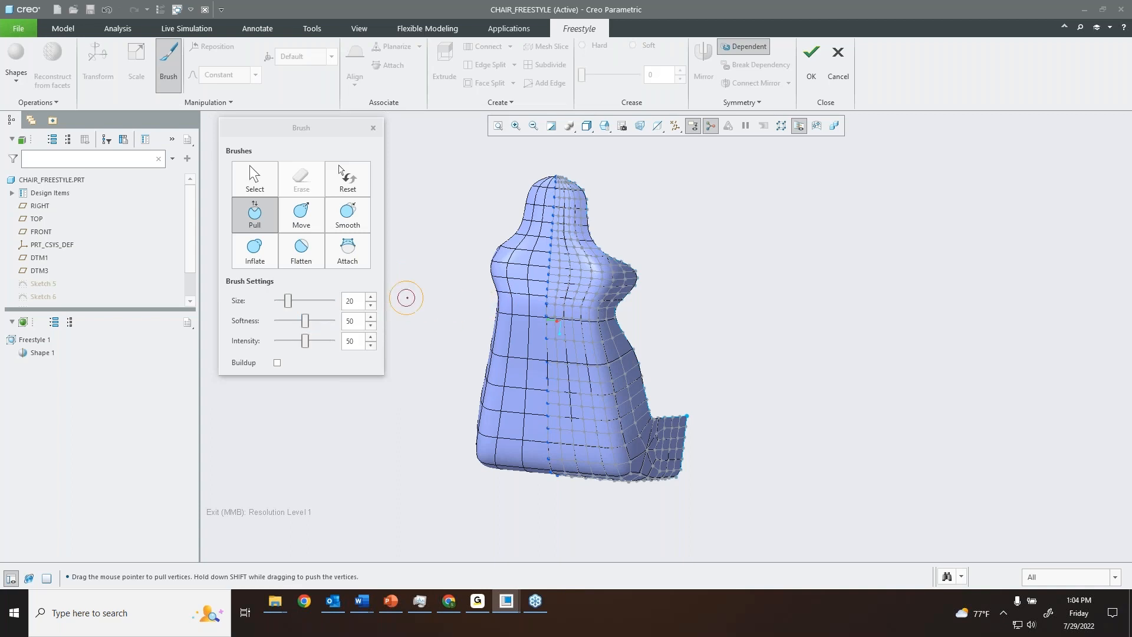
- Set the Pull brush to size 23, softness 42 and intensity 43
left_click_drag(288, 299, 301, 299)
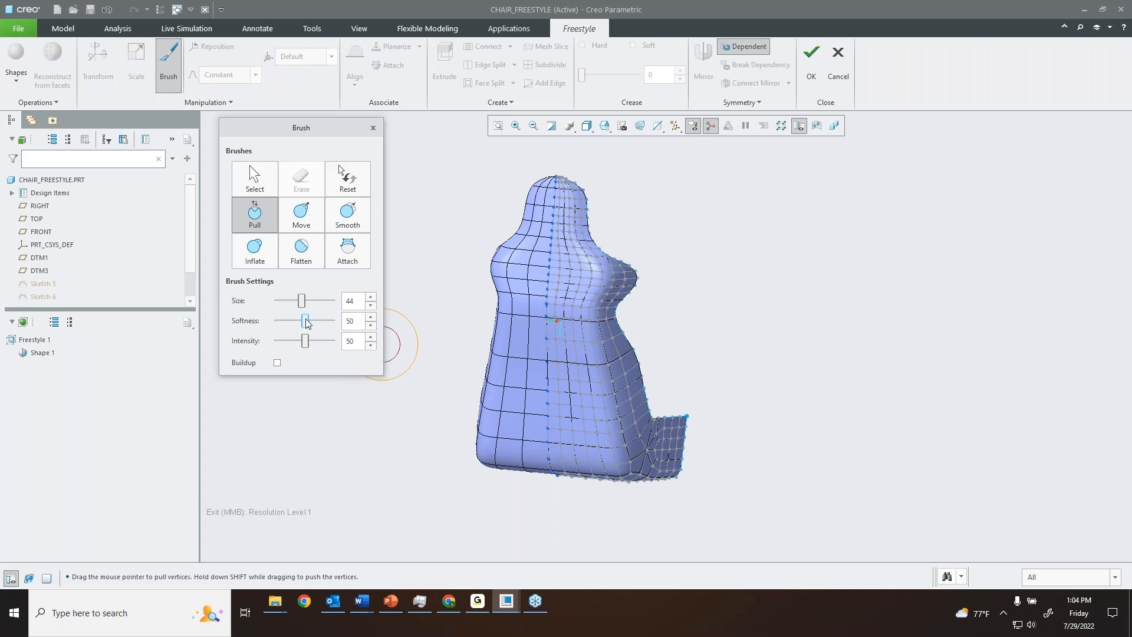
left_click_drag(305, 320, 317, 319)
left_click_drag(316, 321, 293, 319)
left_click_drag(292, 321, 308, 319)
left_click_drag(319, 340, 308, 340)
left_click_drag(310, 323, 290, 302)
- Pull the mesh vertices in the middle of the chair's backrest beside the symmetry line with the Pull brush
scroll(568, 342, "down", 2)
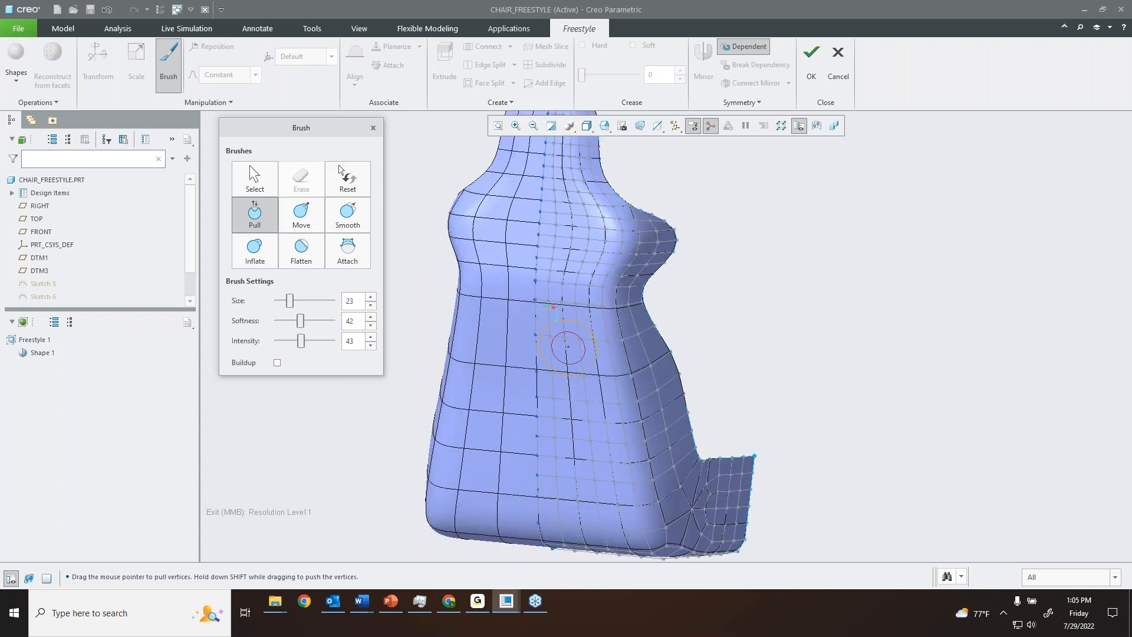
left_click(567, 339)
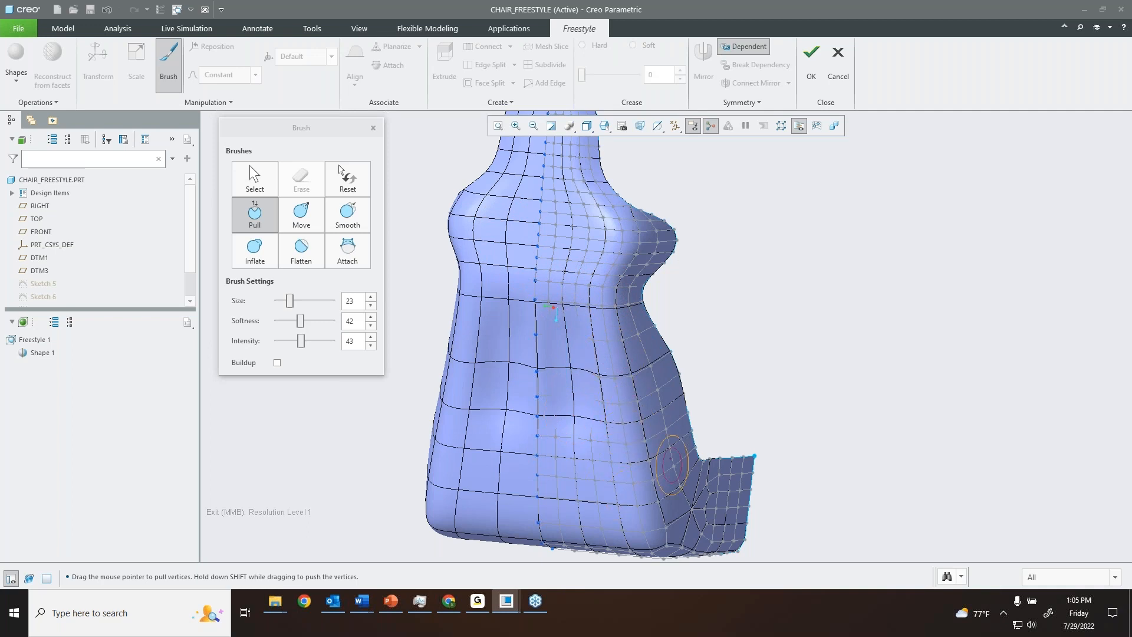
mouse_move(642, 407)
middle_mouse_down()
mouse_move(583, 366)
mouse_move(524, 369)
middle_mouse_up()
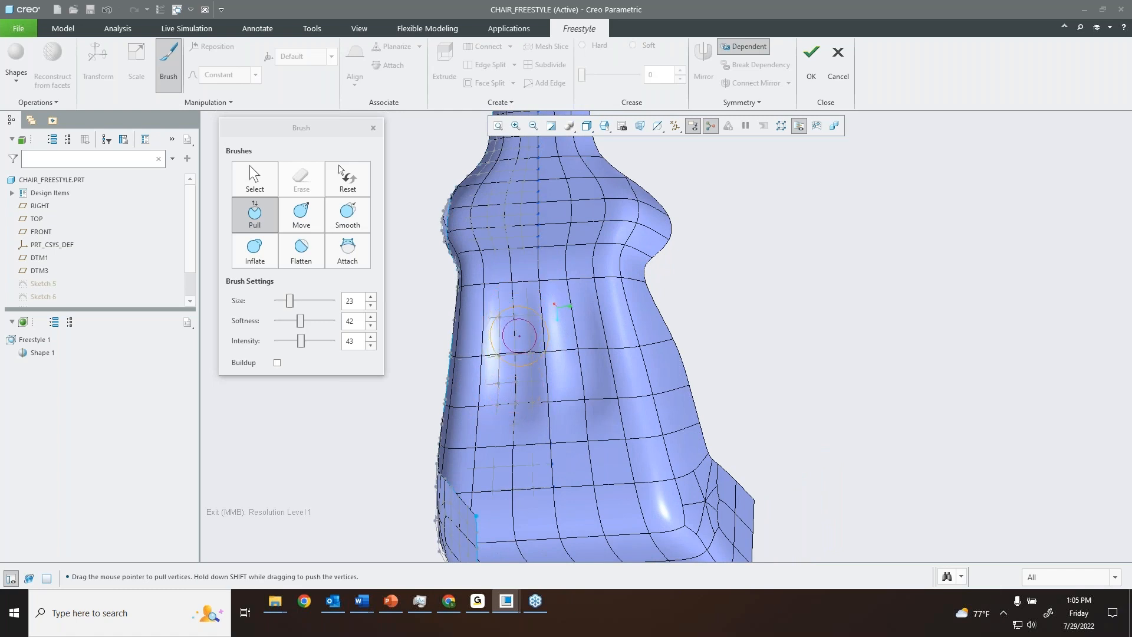
mouse_move(517, 358)
middle_mouse_down()
mouse_move(667, 384)
mouse_move(624, 371)
mouse_move(651, 361)
middle_mouse_up()
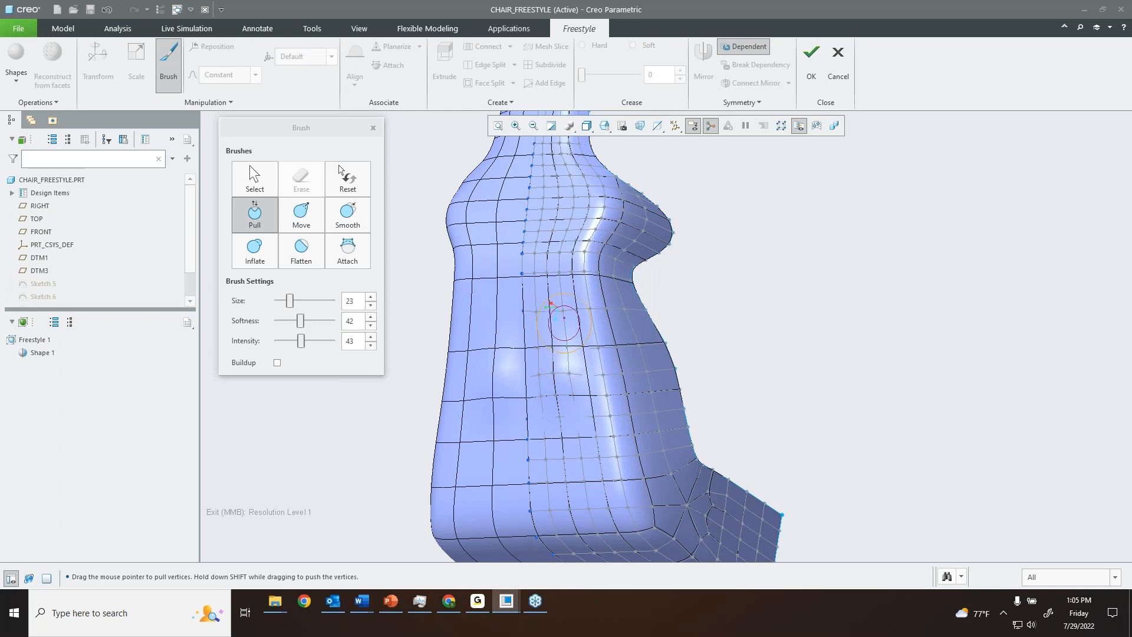
mouse_move(574, 321)
middle_mouse_down()
mouse_move(536, 336)
mouse_move(531, 328)
middle_mouse_up()
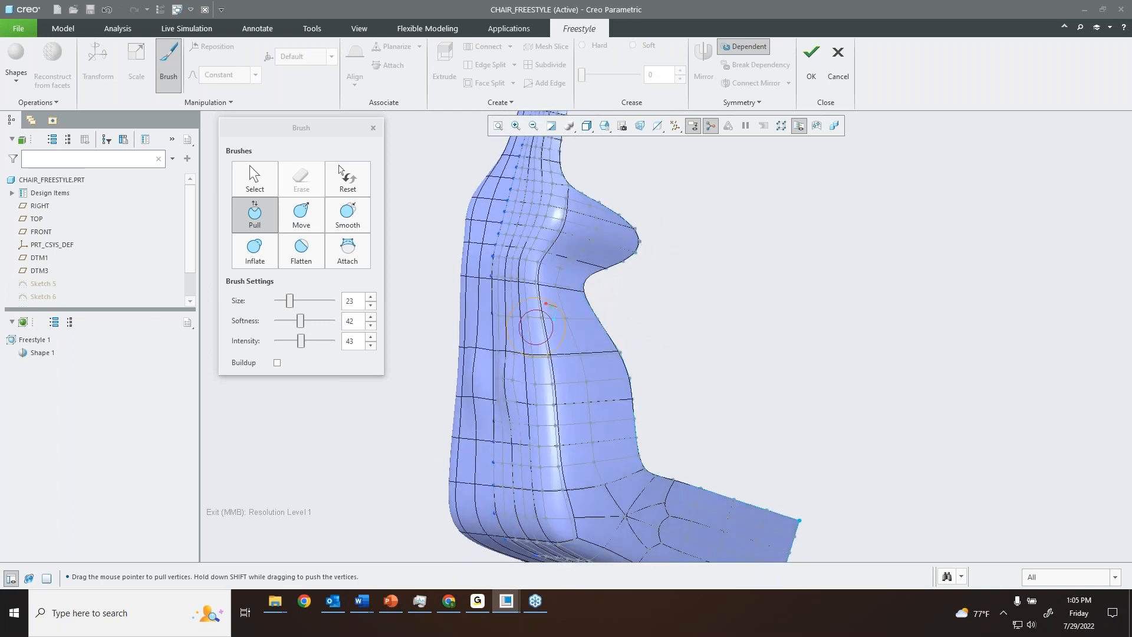
- Select a mesh patch on the upper backrest with the Select brush and try the Flatten brush on it
left_click(255, 176)
middle_click_drag(563, 333, 598, 331)
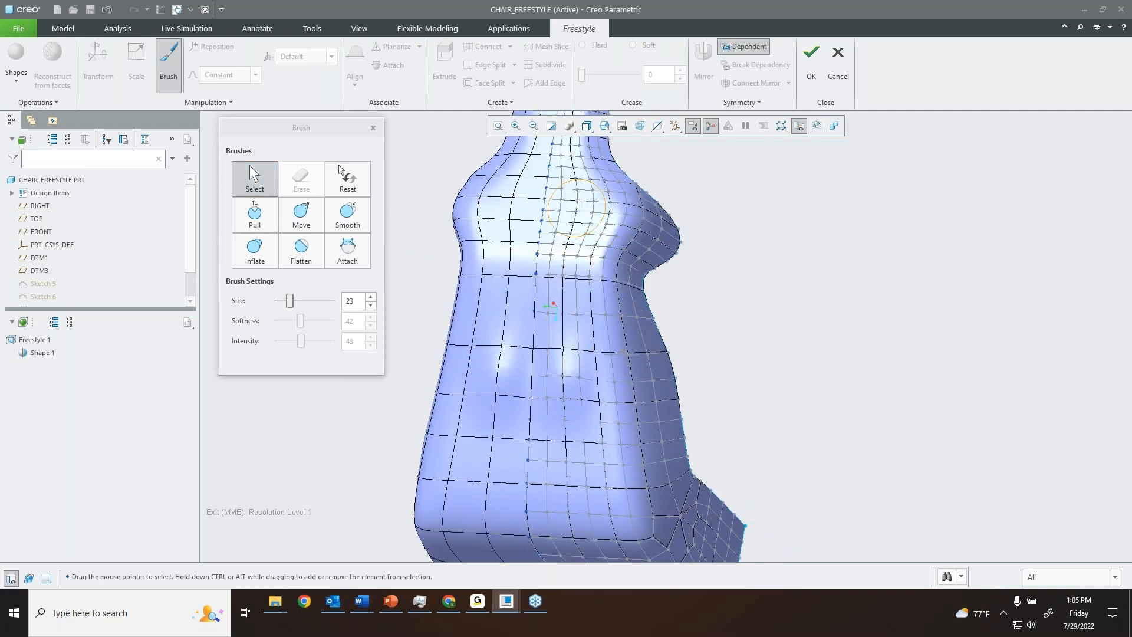
mouse_move(587, 259)
middle_mouse_down()
mouse_move(582, 286)
mouse_move(578, 250)
middle_mouse_up()
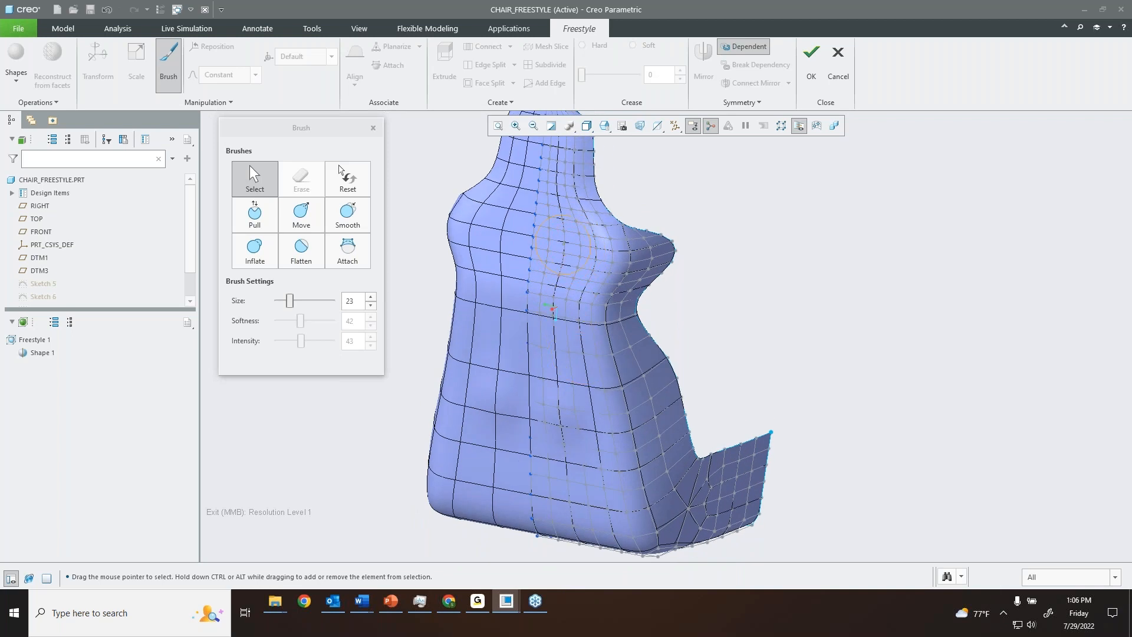
mouse_move(572, 256)
left_mouse_down()
mouse_move(545, 227)
mouse_move(575, 209)
mouse_move(548, 189)
mouse_move(584, 188)
mouse_move(566, 177)
left_mouse_up()
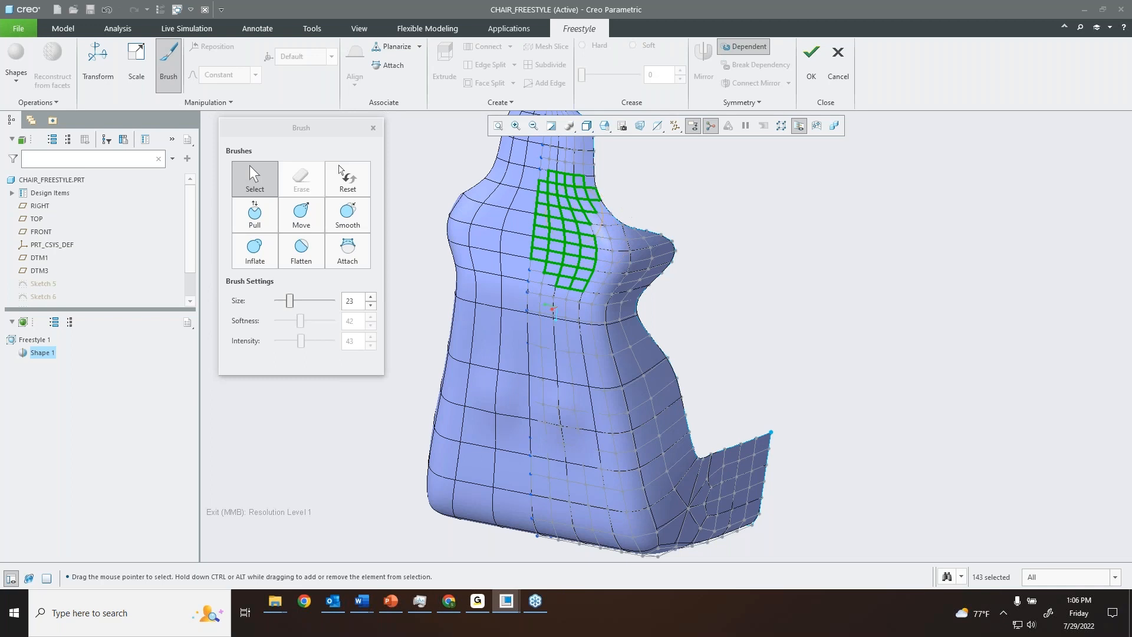
mouse_move(586, 270)
middle_mouse_down()
mouse_move(558, 292)
mouse_move(543, 277)
mouse_move(578, 271)
middle_mouse_up()
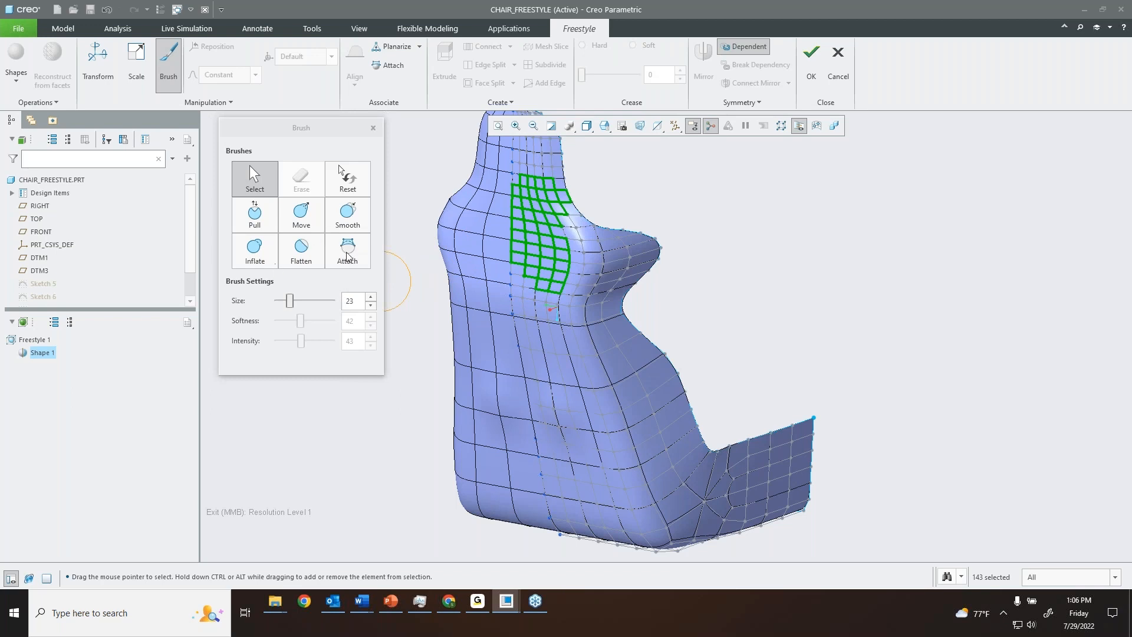
left_click(300, 251)
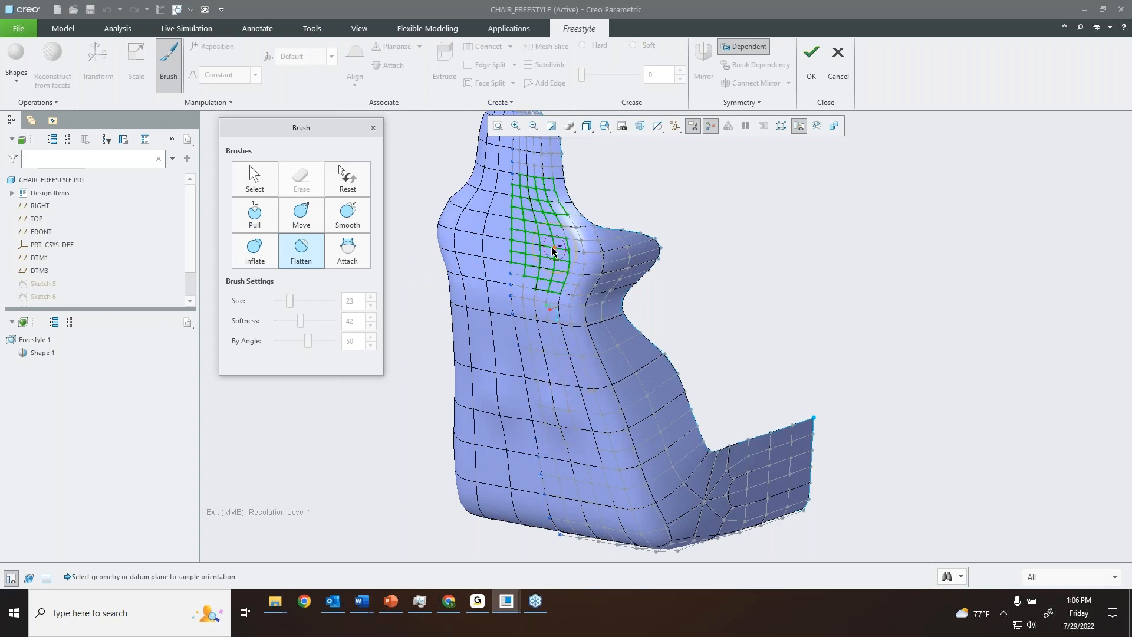
middle_click(781, 282)
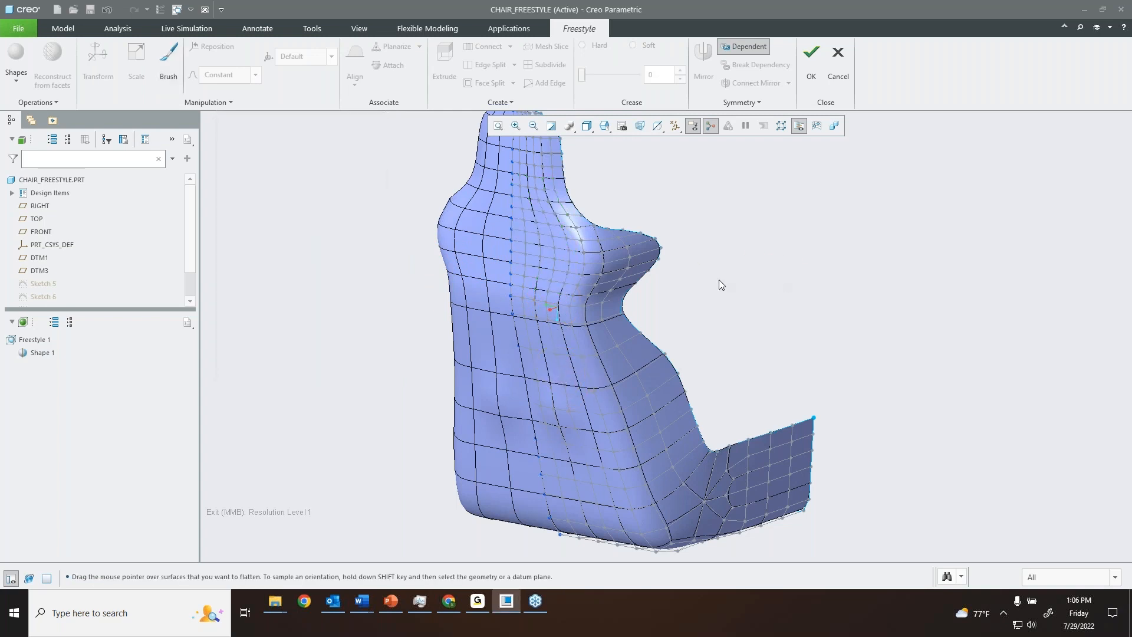
- Restart the Brush tool with the Flatten brush on the upper backrest, using size 23, softness 50 and an angle setting of 60
left_click(167, 62)
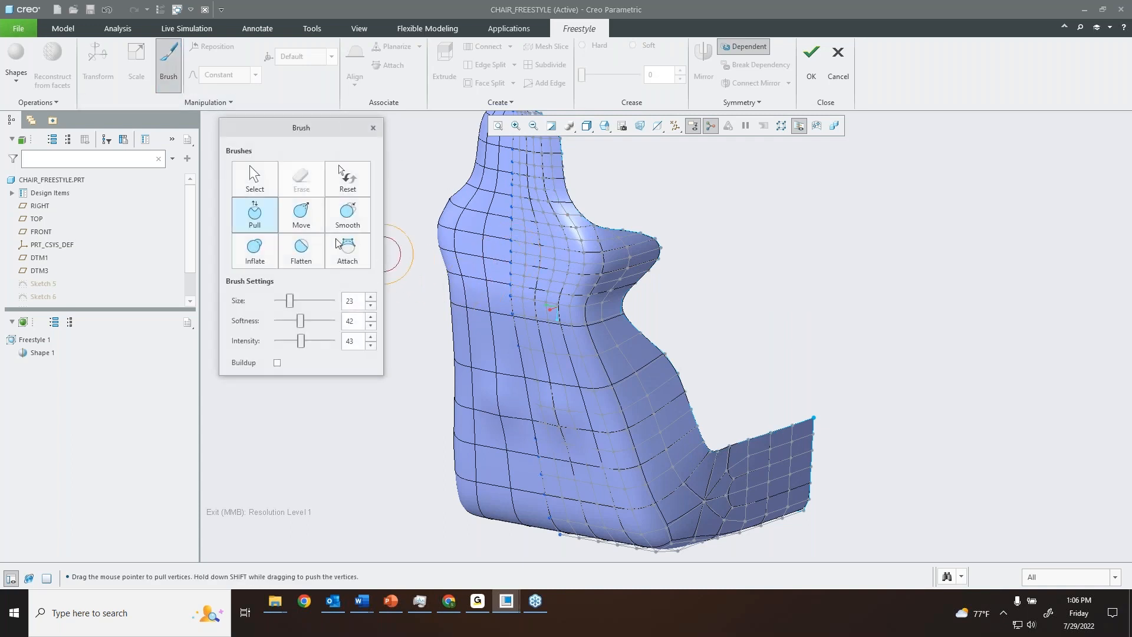
left_click(302, 252)
scroll(551, 270, "down", 5)
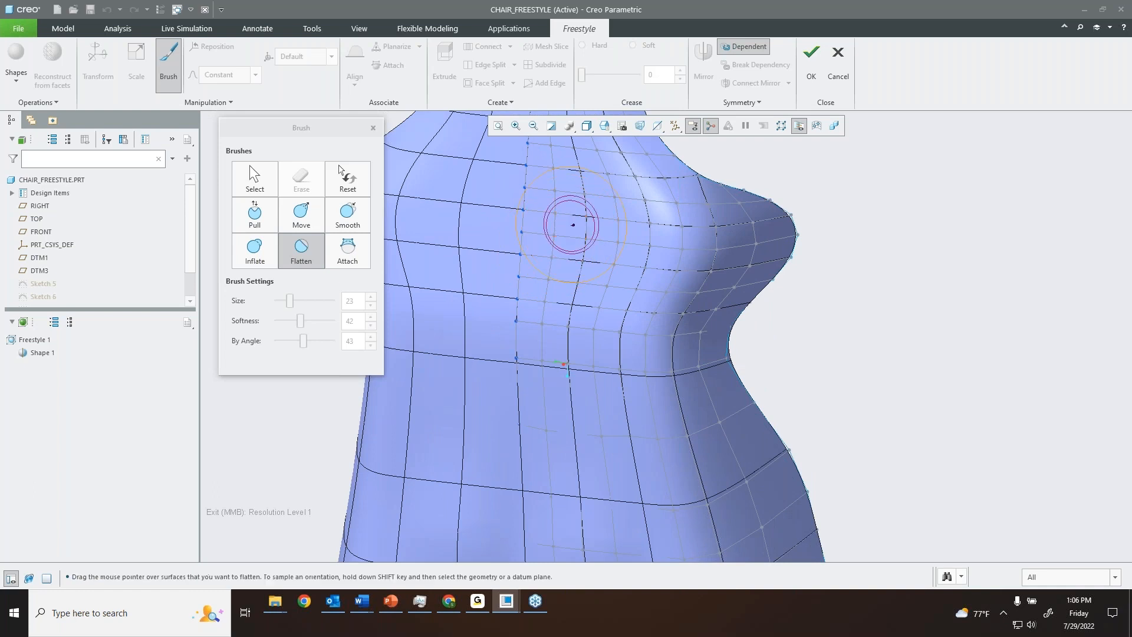
scroll(599, 311, "up", 5)
scroll(609, 387, "down", 2)
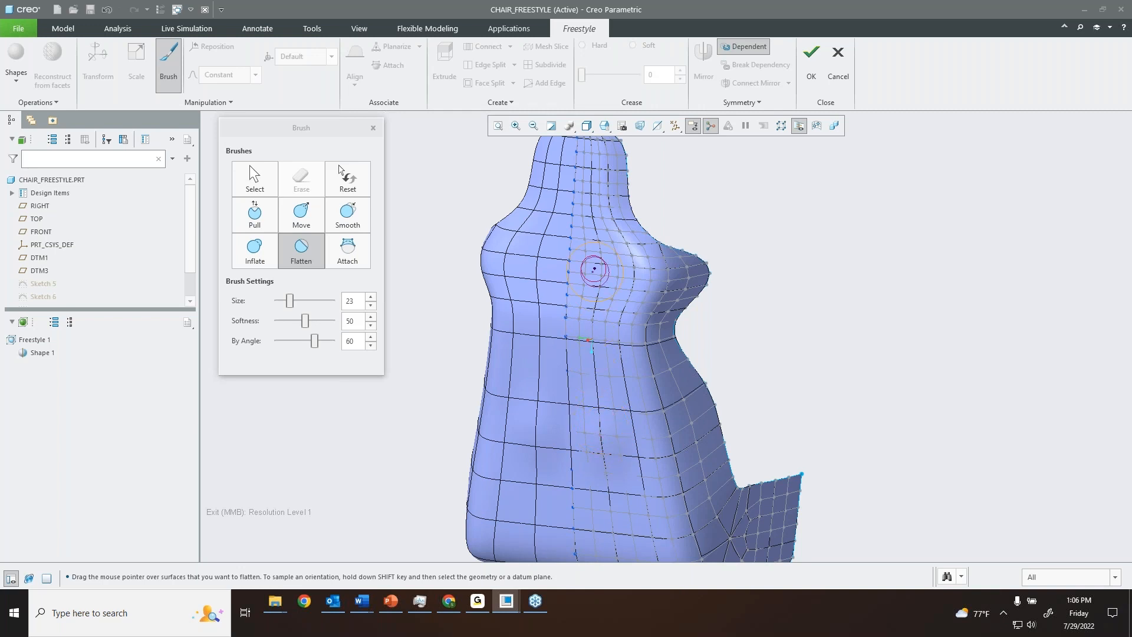
scroll(594, 266, "down", 2)
mouse_move(596, 260)
middle_mouse_down()
mouse_move(549, 336)
mouse_move(540, 330)
middle_mouse_up()
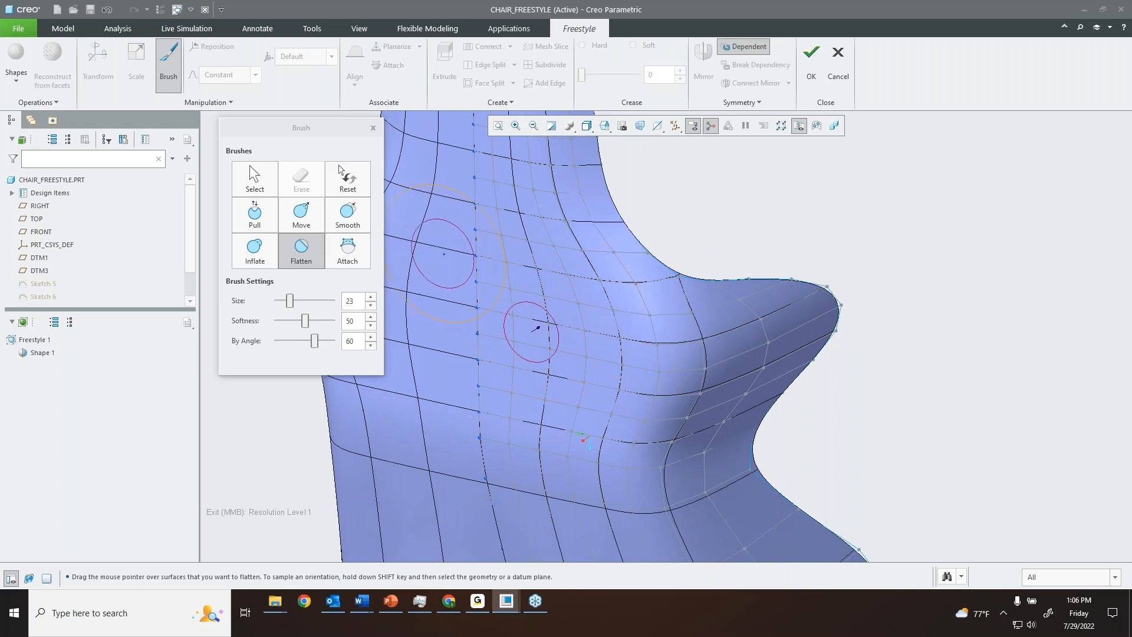
- Try out the Attach, Smooth and Move brushes in turn
left_click(352, 253)
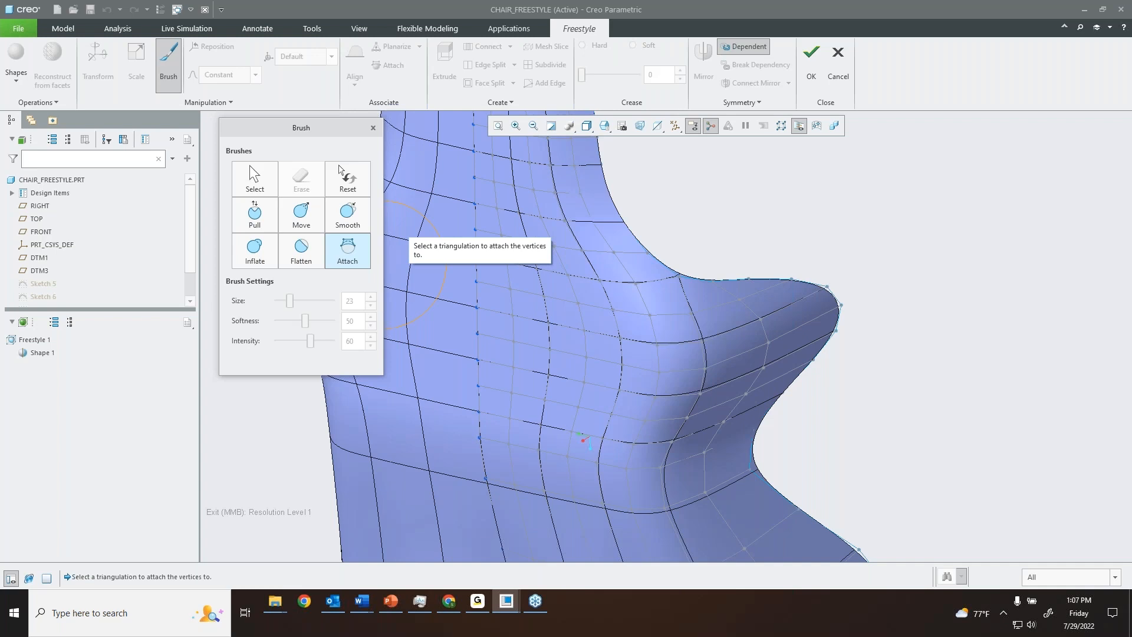
left_click(350, 217)
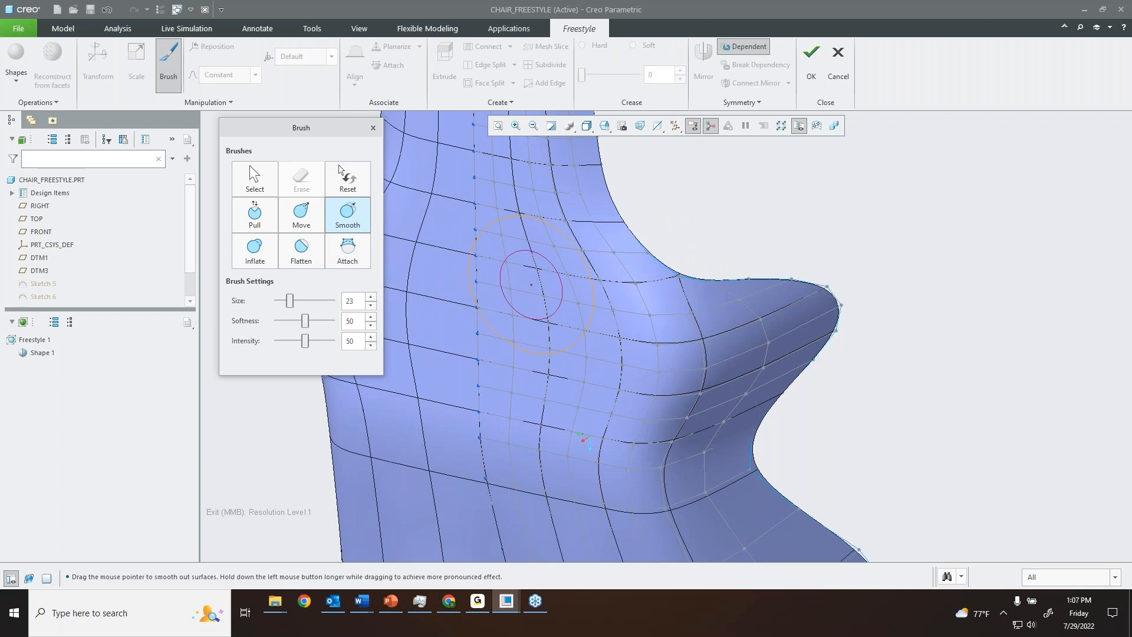
left_click(305, 216)
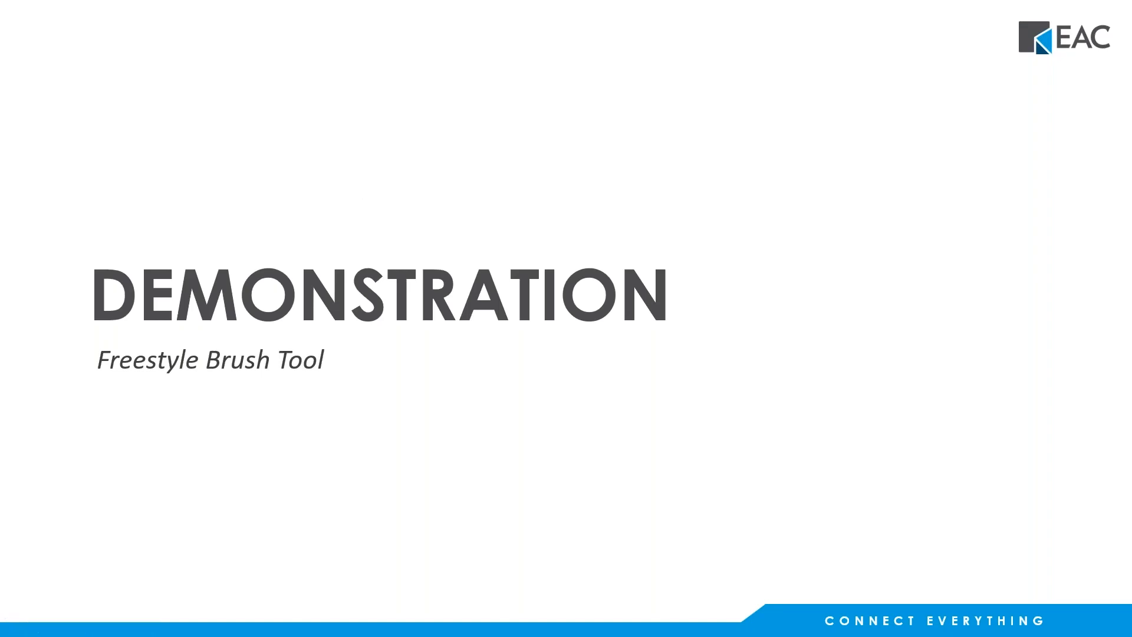
key("Right")
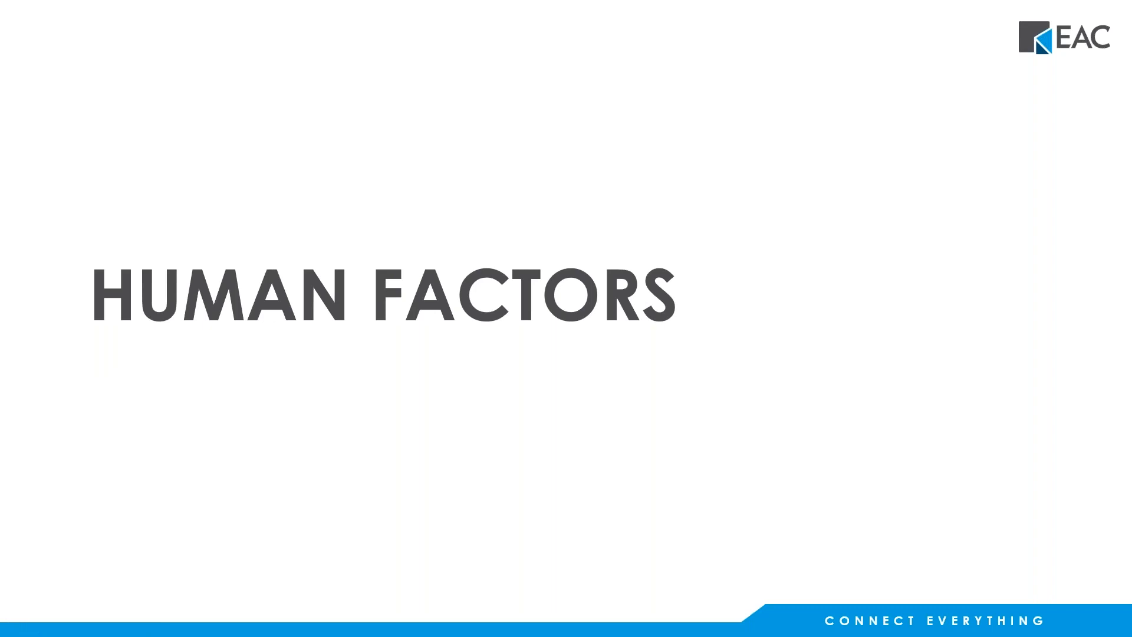
key("Right")
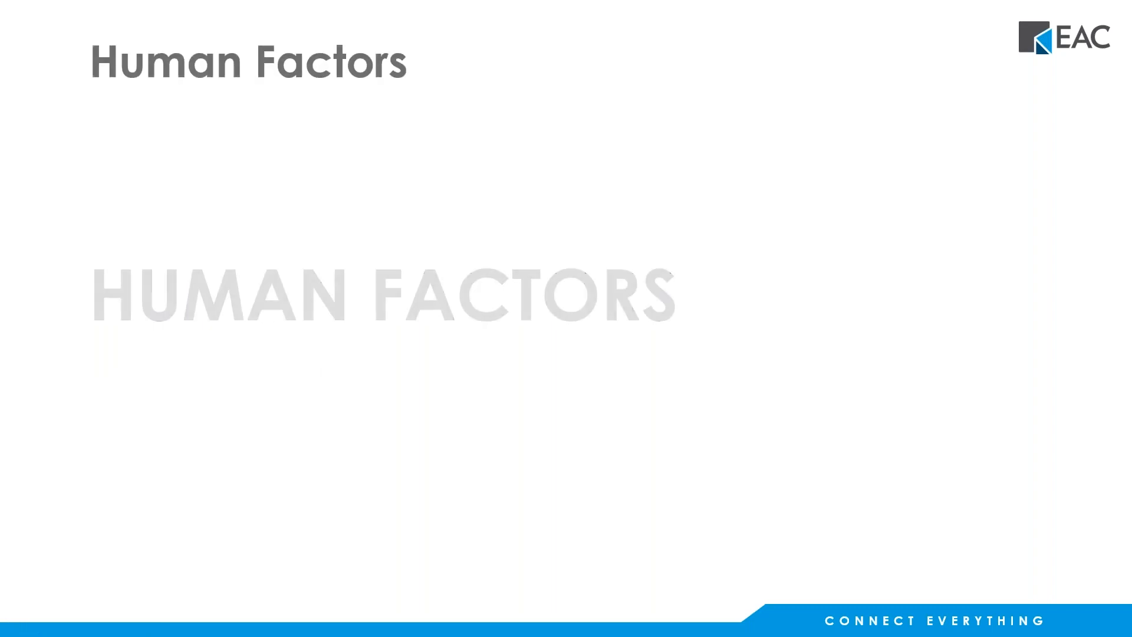
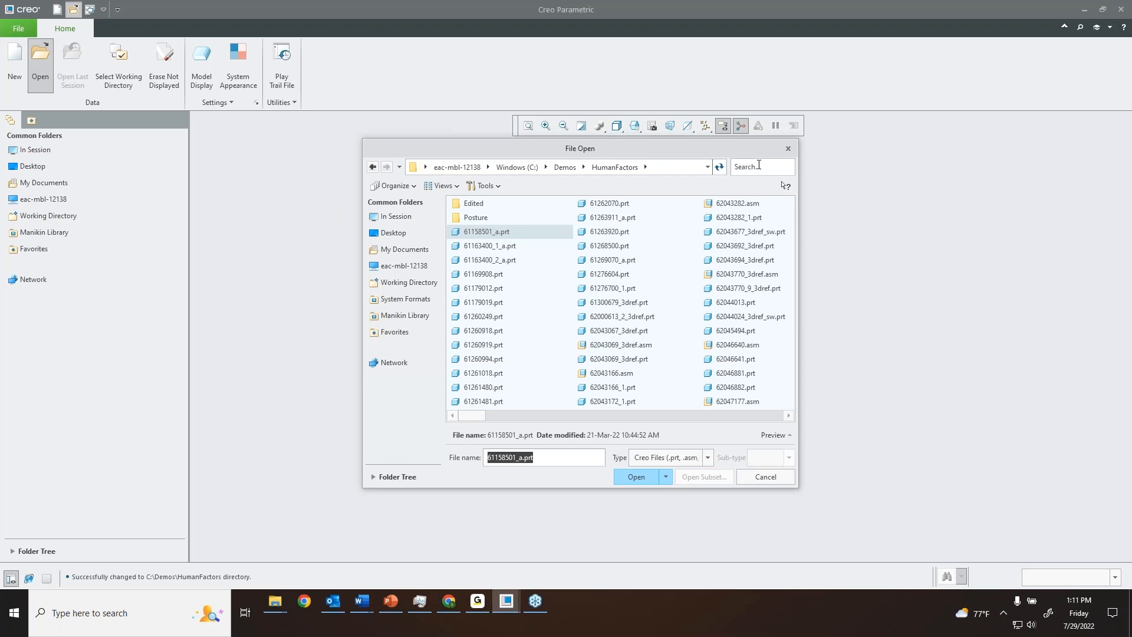
- Search the HumanFactors folder for 8060 and open the assembly 6sc8060.asm
left_click(759, 166)
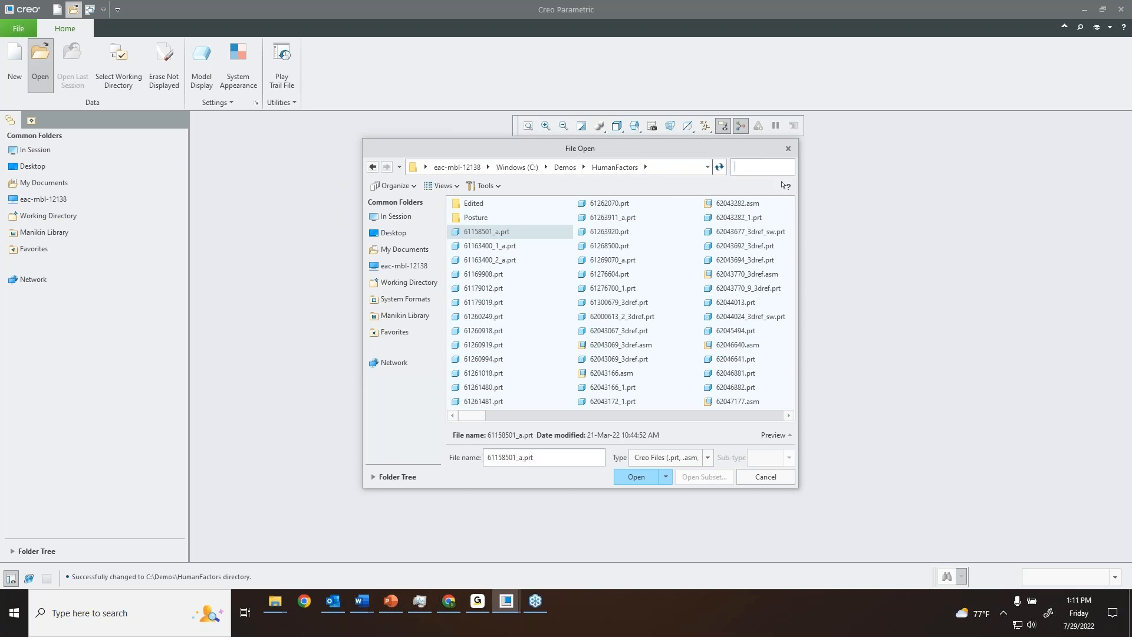
type("8060")
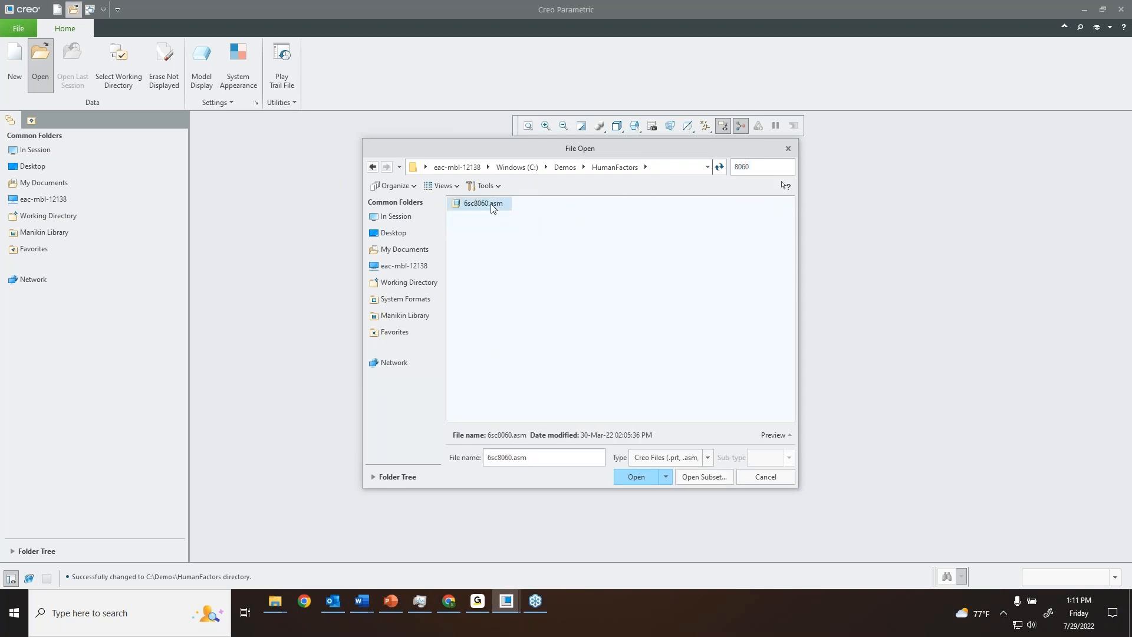
double_click(494, 206)
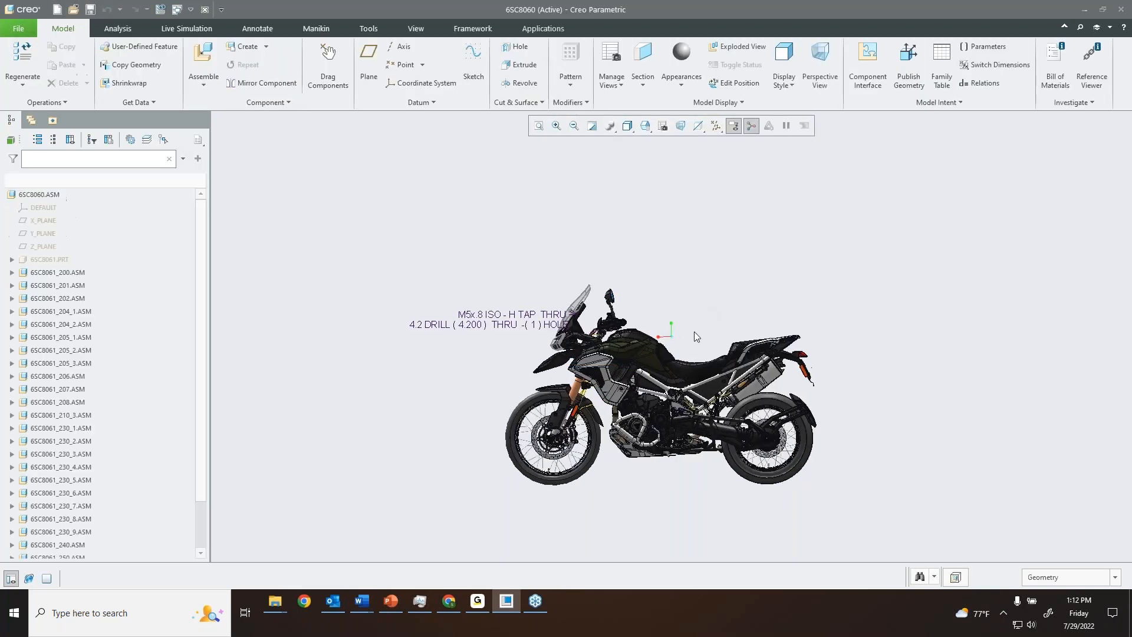
- Hide the annotations on the motorcycle assembly and display it shaded without edges
scroll(688, 386, "down", 2)
middle_click_drag(686, 413, 688, 431)
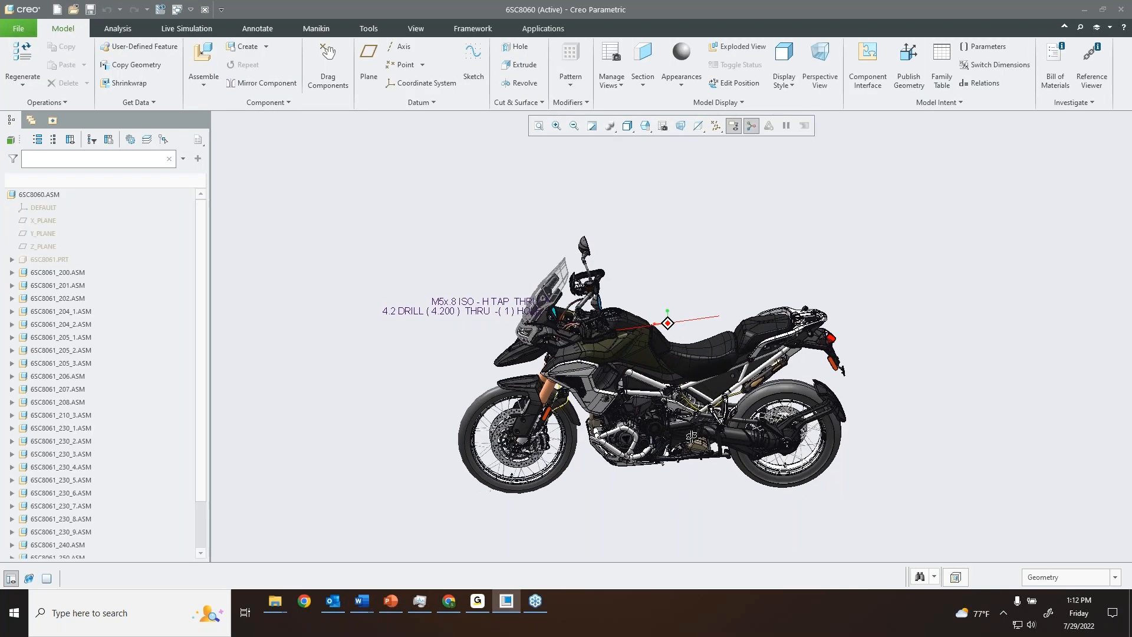
left_click(733, 126)
key("ctrl+3")
scroll(692, 358, "down", 2)
mouse_move(699, 365)
middle_mouse_down("shift")
mouse_move(684, 321)
mouse_move(694, 306)
middle_mouse_up("shift")
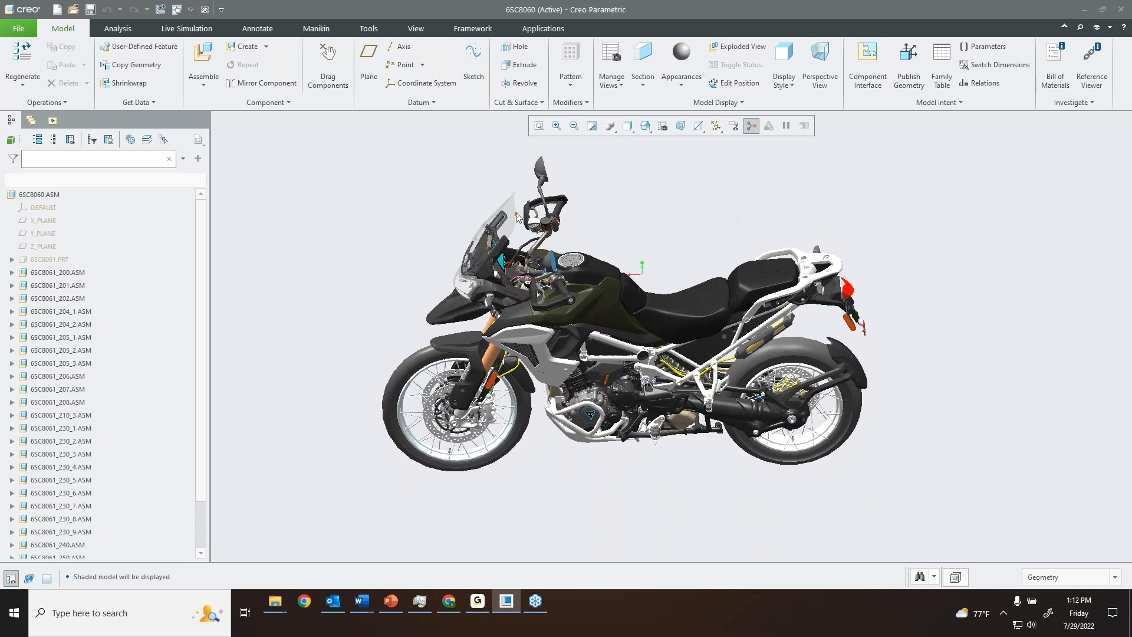
- Open m_custom.asm from the M_CUSTOM folder of ptc_manikin_lib in the PTC folder on drive C
mouse_move(625, 288)
middle_mouse_down()
mouse_move(664, 290)
mouse_move(643, 306)
middle_mouse_up()
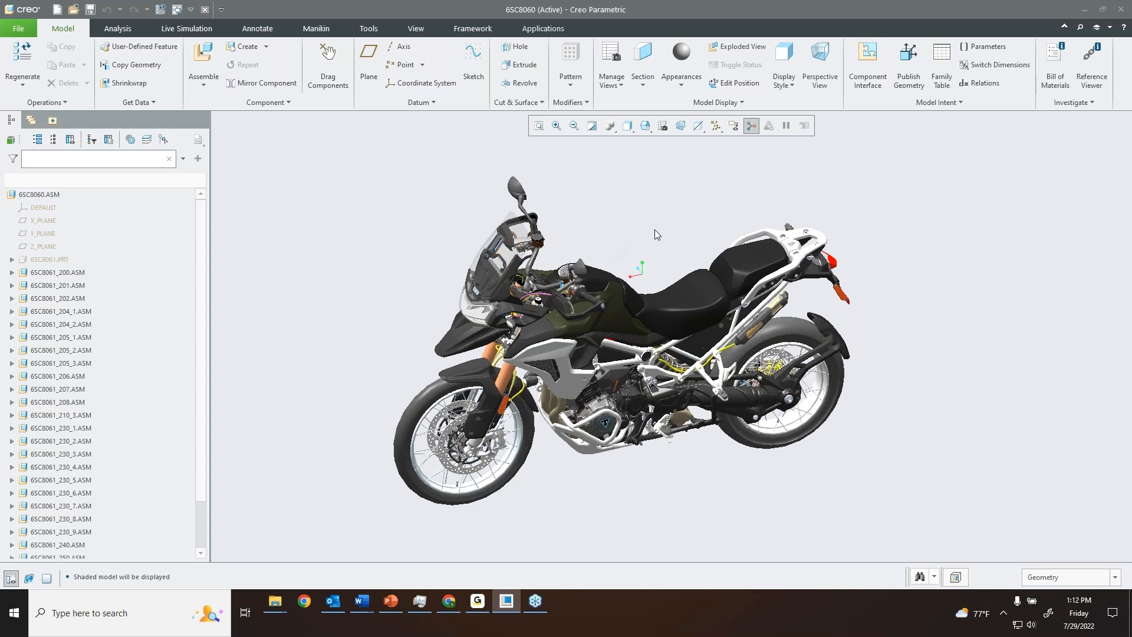
scroll(656, 242, "down", 2)
scroll(651, 288, "up", 2)
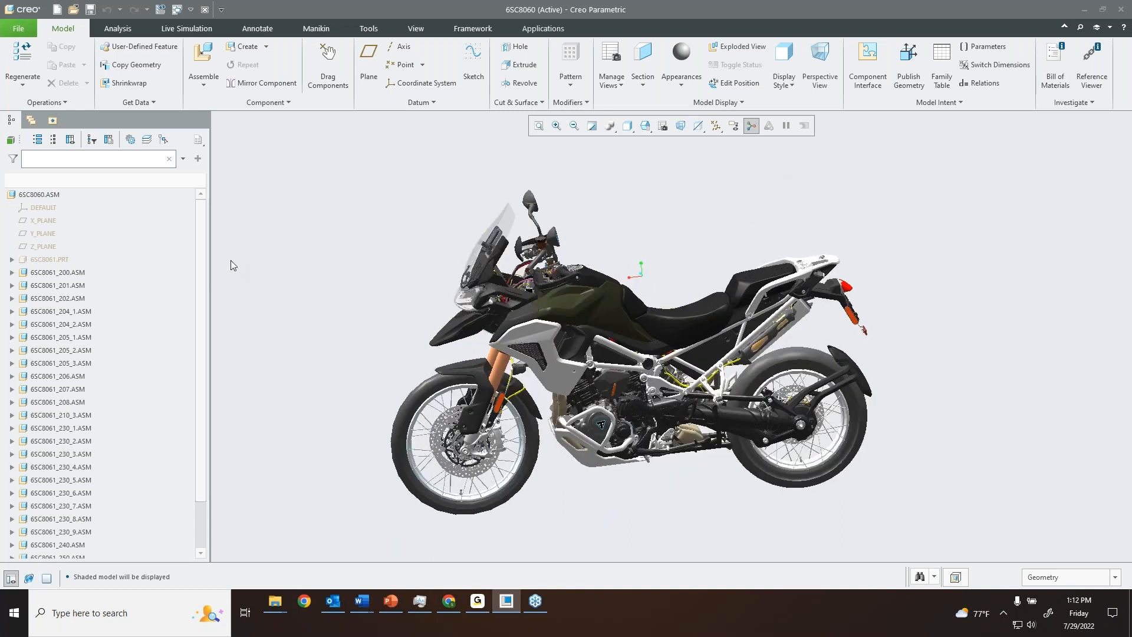
left_click(73, 8)
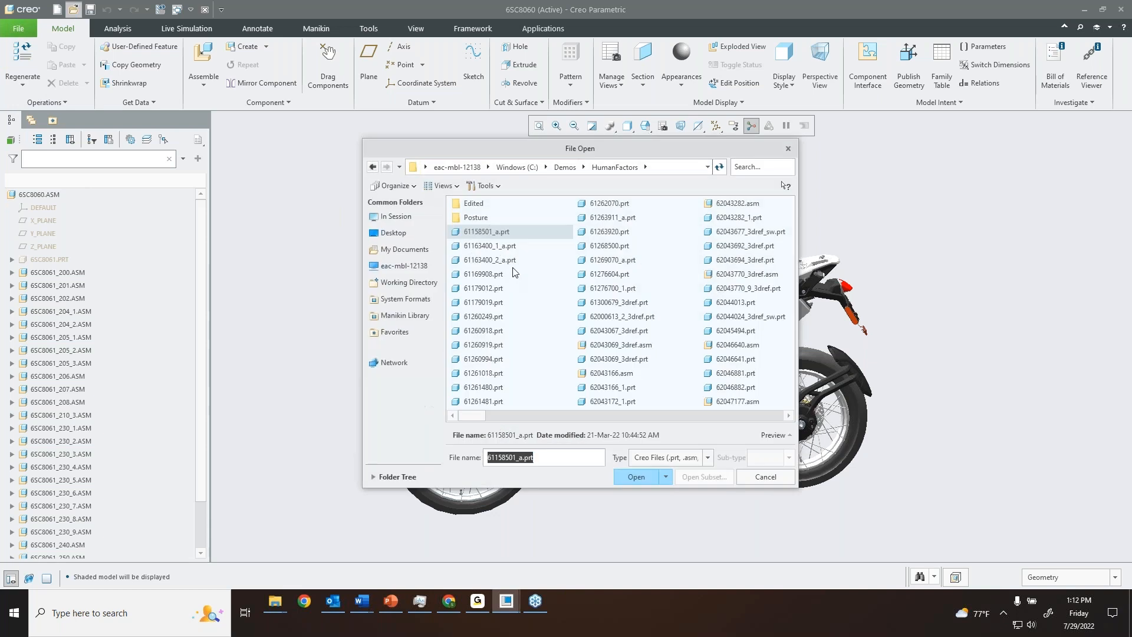
left_click(404, 315)
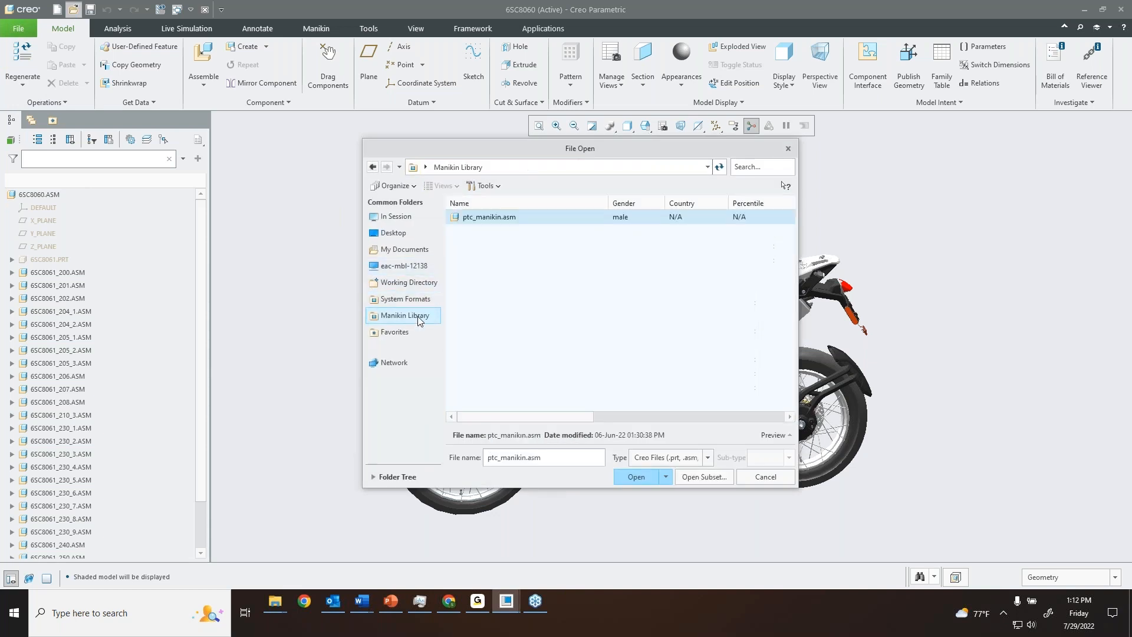
left_click(415, 267)
double_click(480, 203)
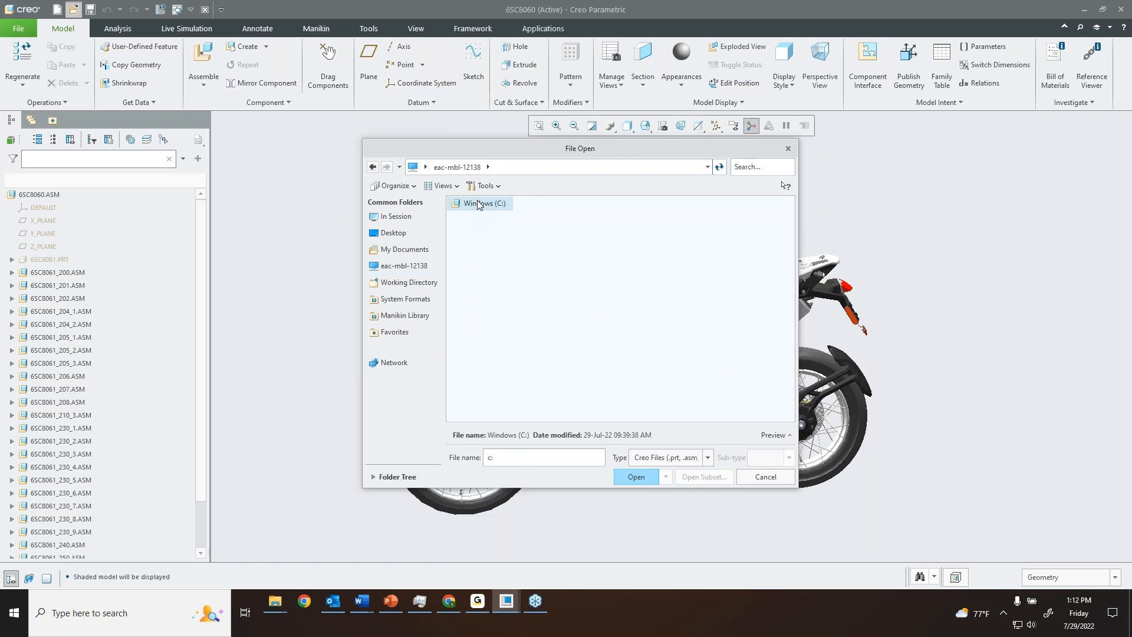
double_click(481, 223)
double_click(490, 203)
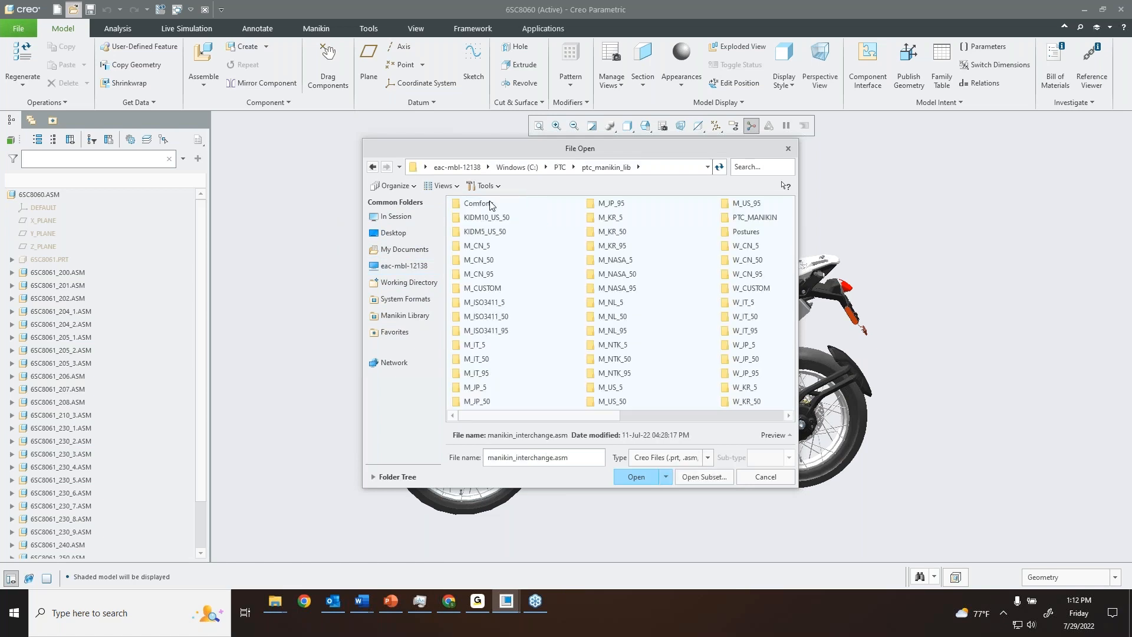
double_click(482, 288)
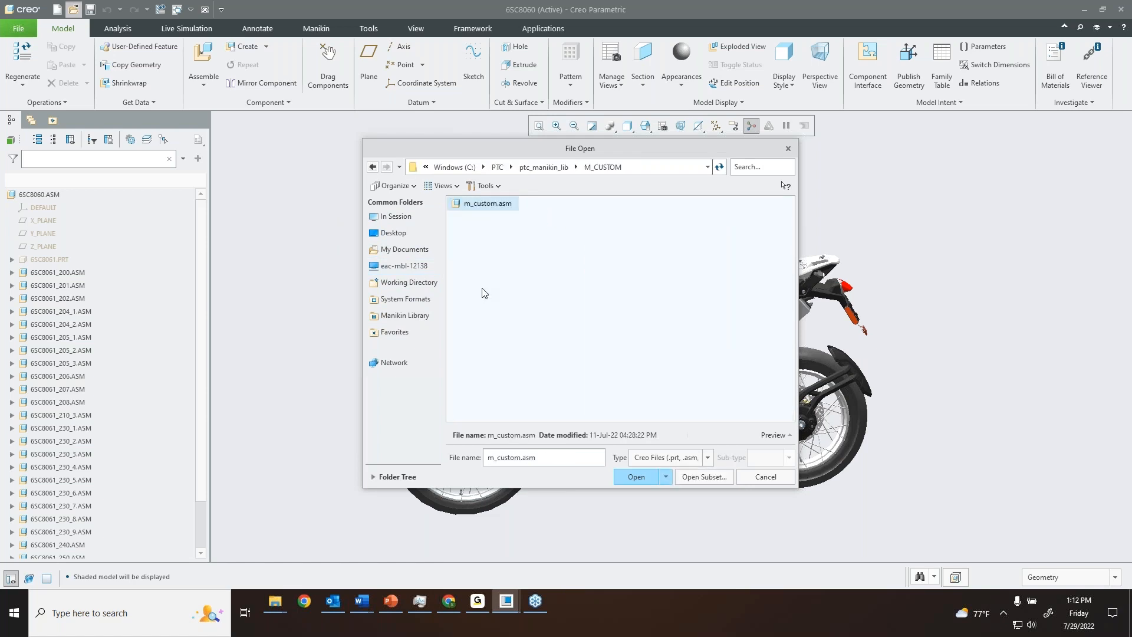
double_click(494, 204)
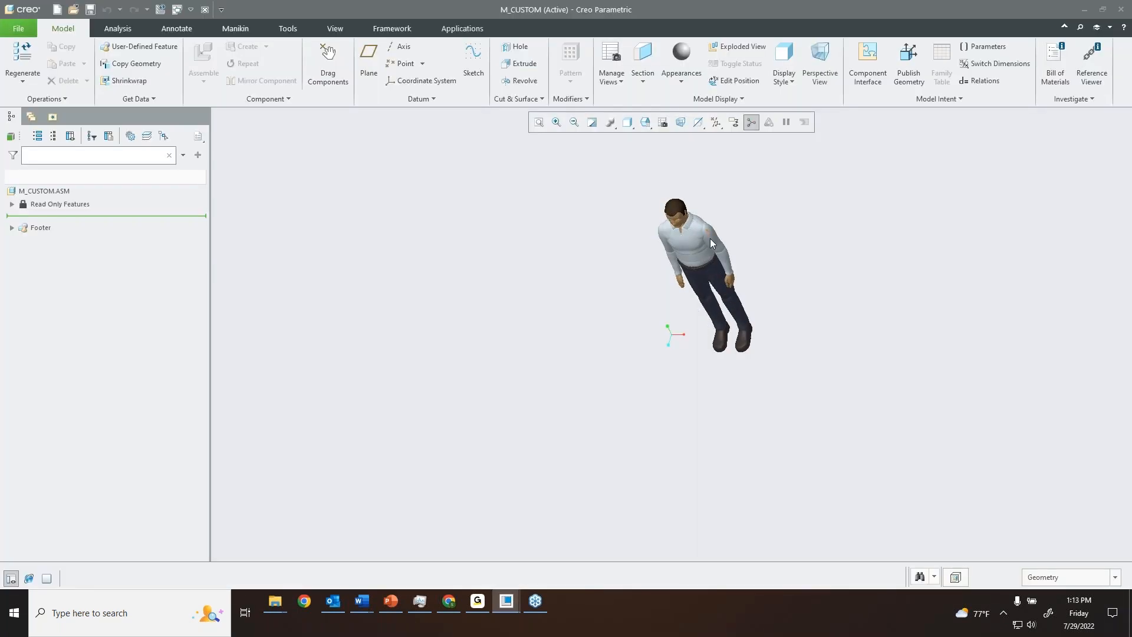
- Open the custom manikin for editing in the Manikin Editor
middle_click_drag(706, 225, 709, 194)
scroll(718, 287, "down", 2)
scroll(718, 287, "down", 1)
middle_click_drag(719, 326, 752, 268)
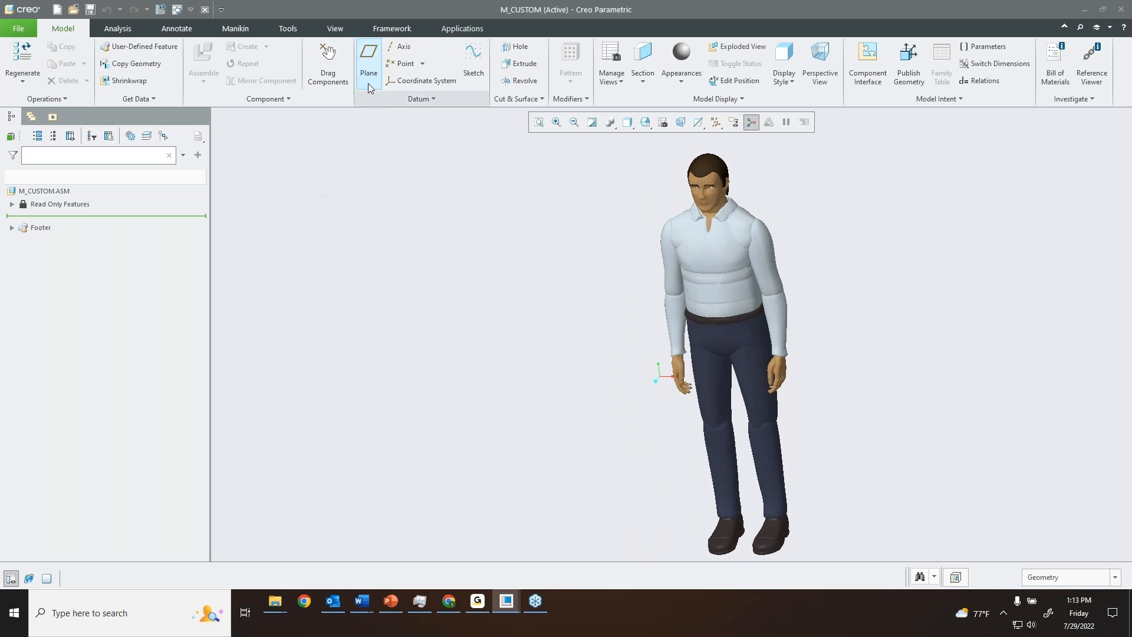
left_click(242, 32)
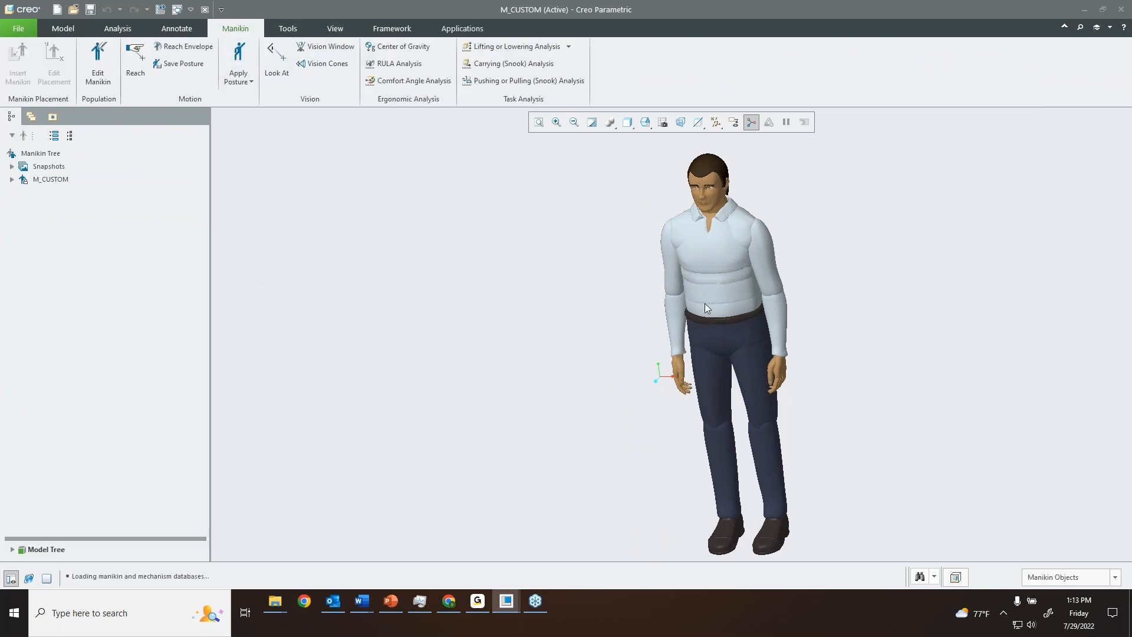
left_click(100, 66)
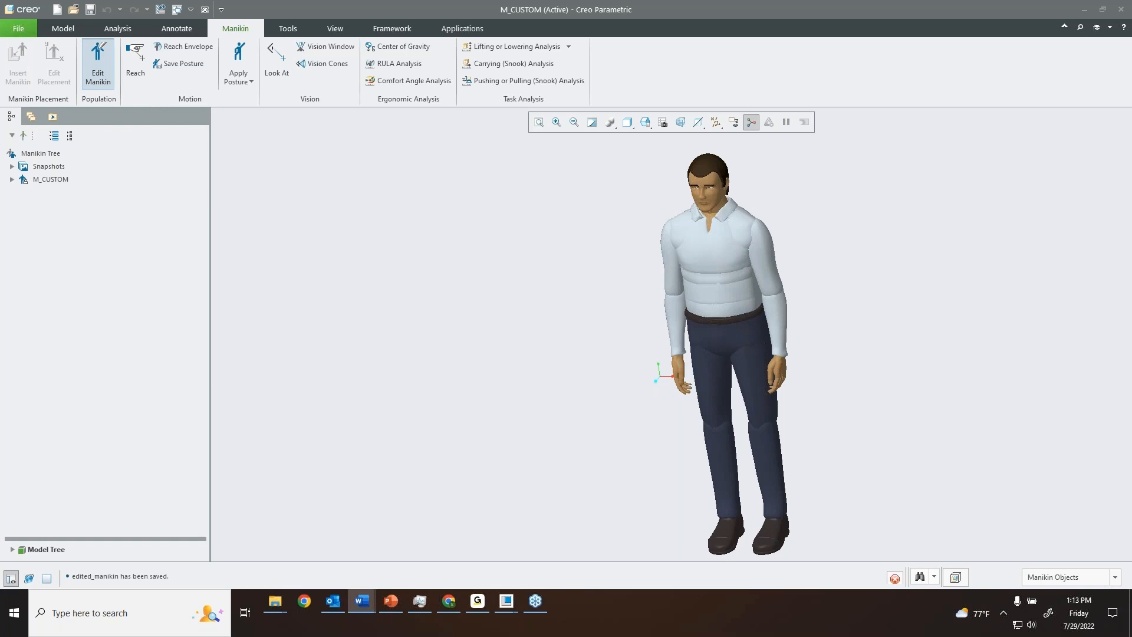
left_click(98, 66)
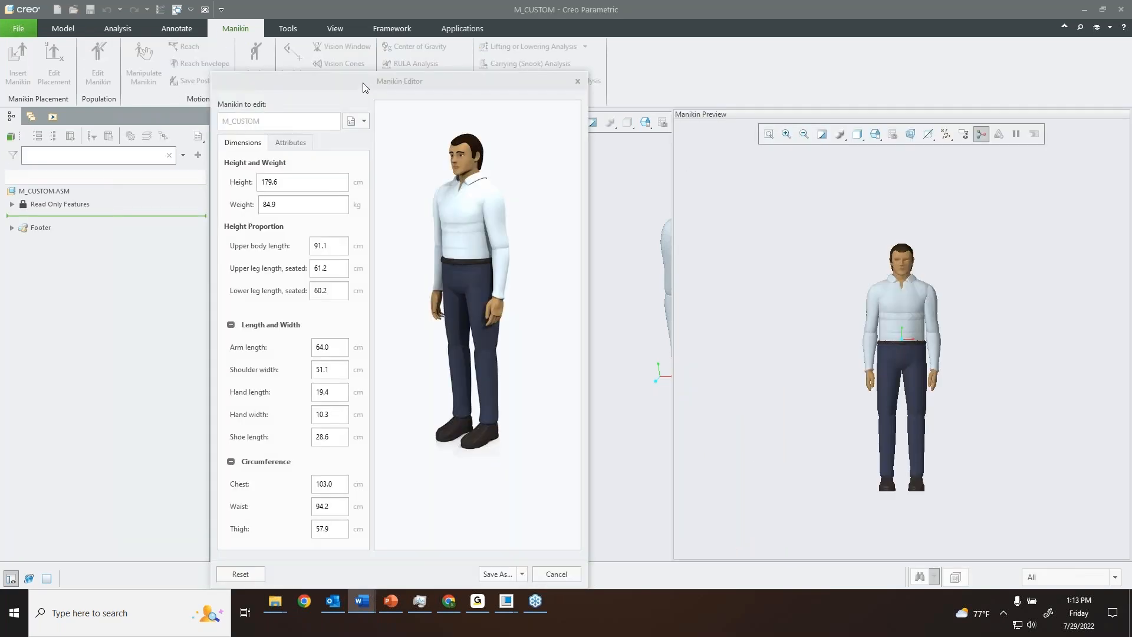
left_click_drag(366, 81, 356, 59)
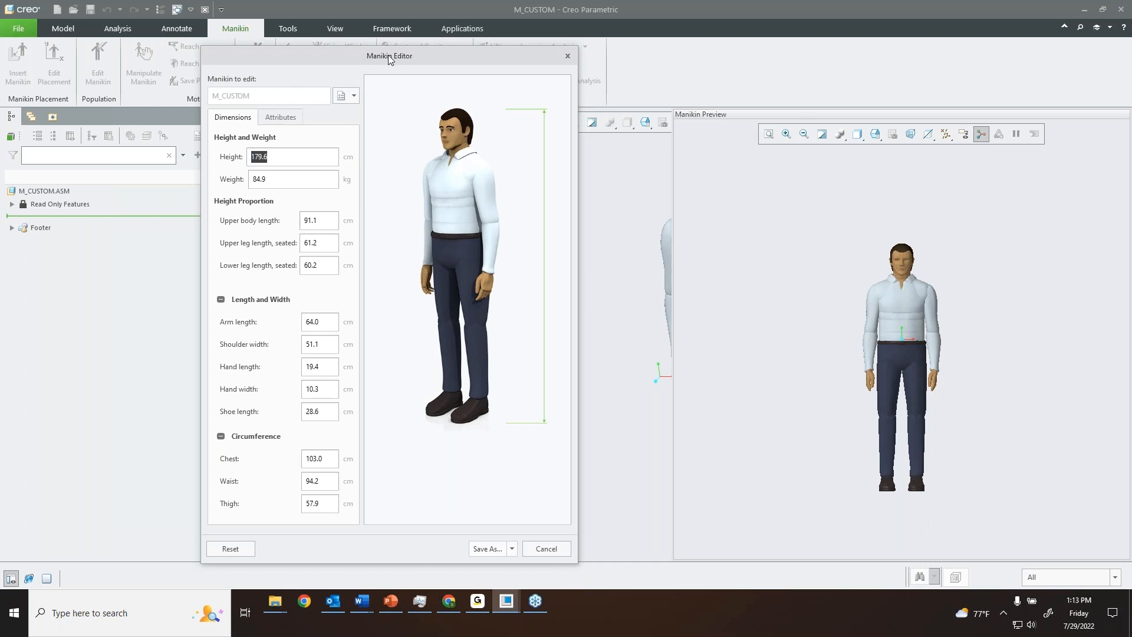
left_click_drag(389, 52, 391, 43)
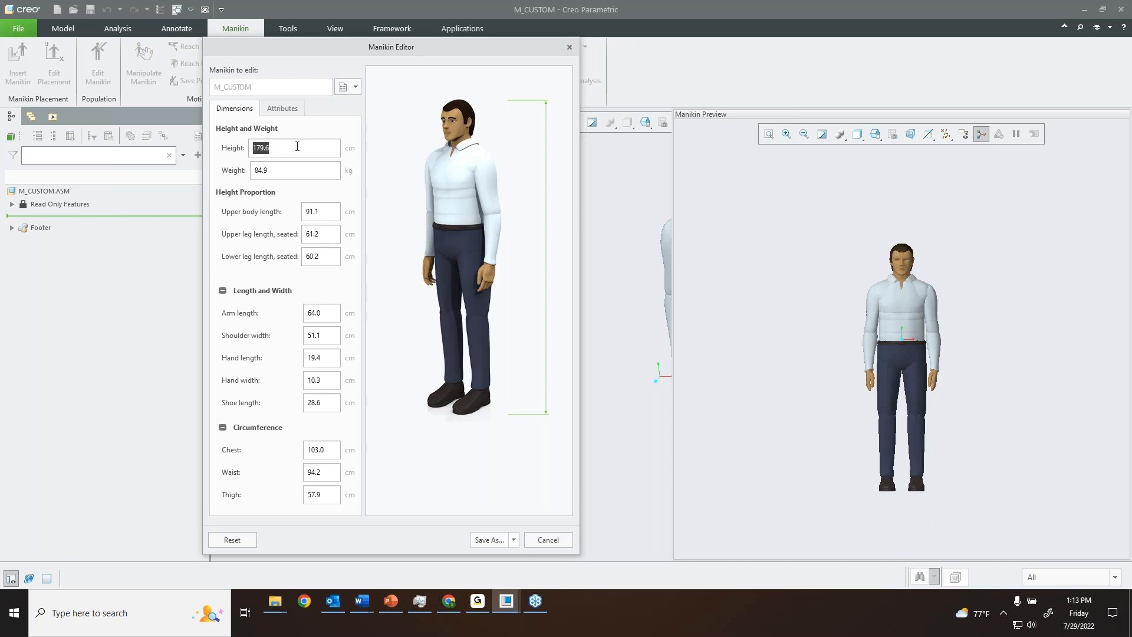
- Set the manikin's height to 178 cm and its weight to 83 kg
type("178")
key("Return")
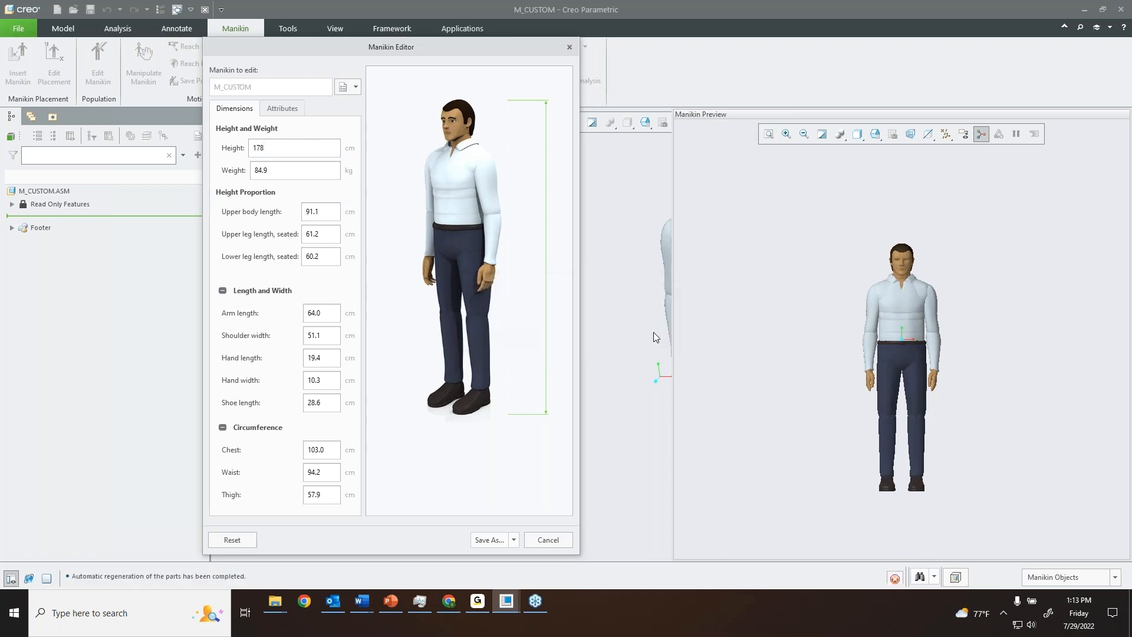
left_click(281, 171)
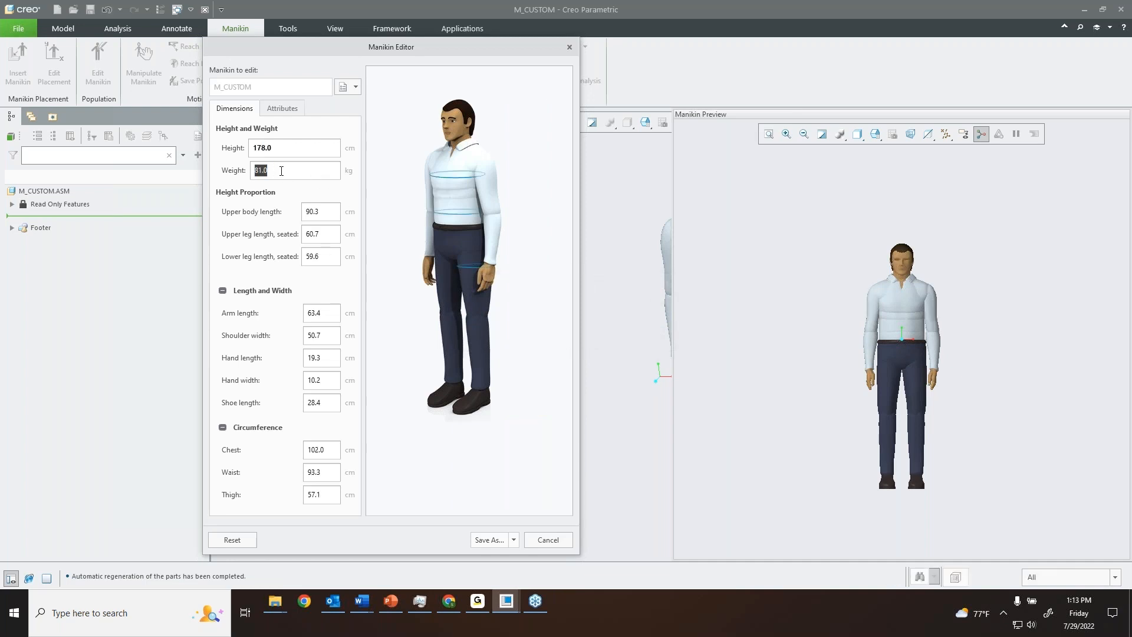
type("83")
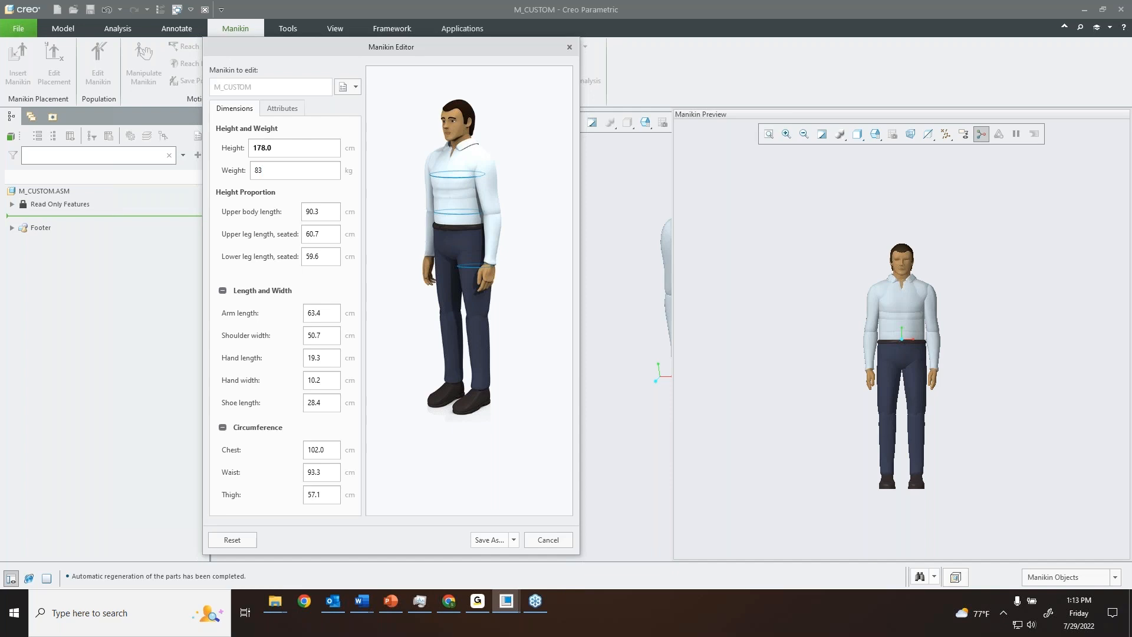
- Set the manikin's upper body length to 92 cm and its arm length to 62 cm
left_click(325, 214)
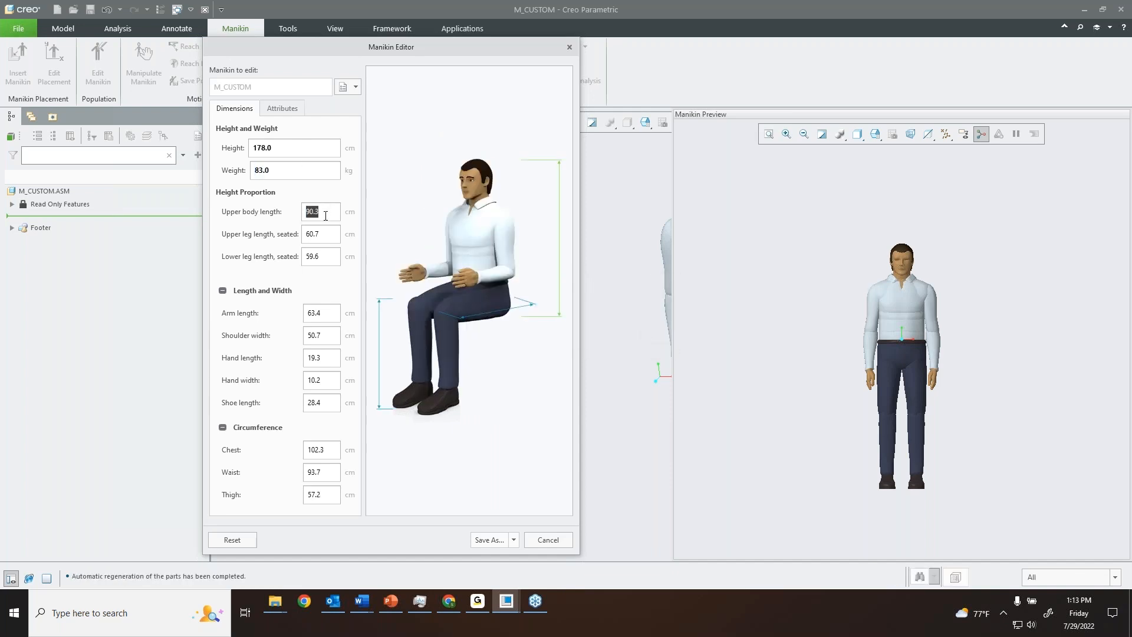
type("92")
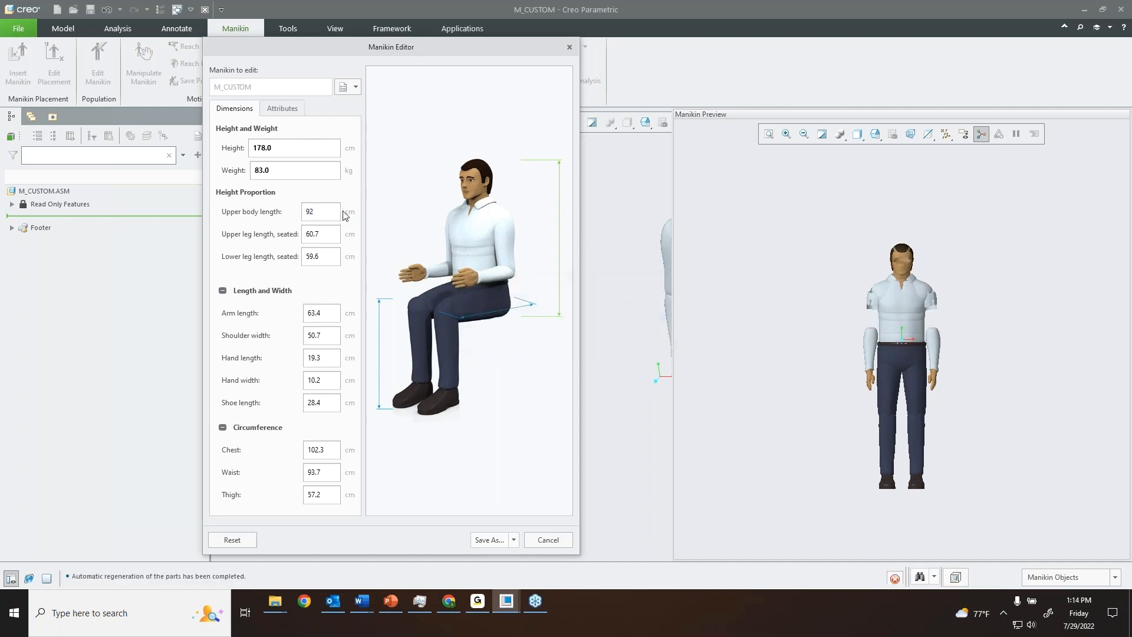
key("Return")
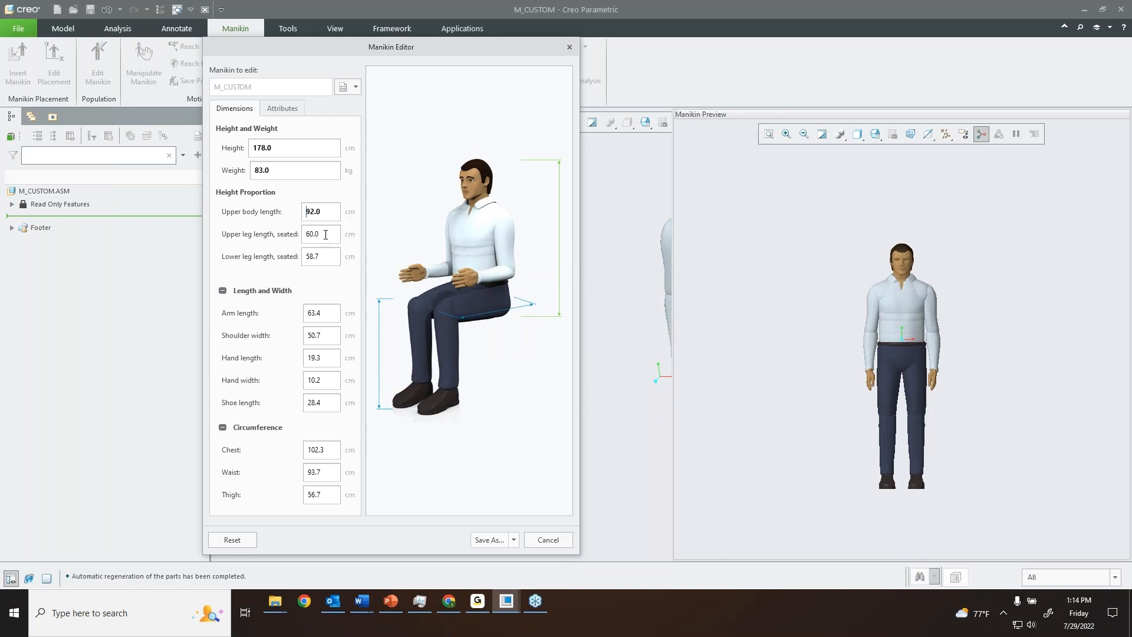
left_click(323, 316)
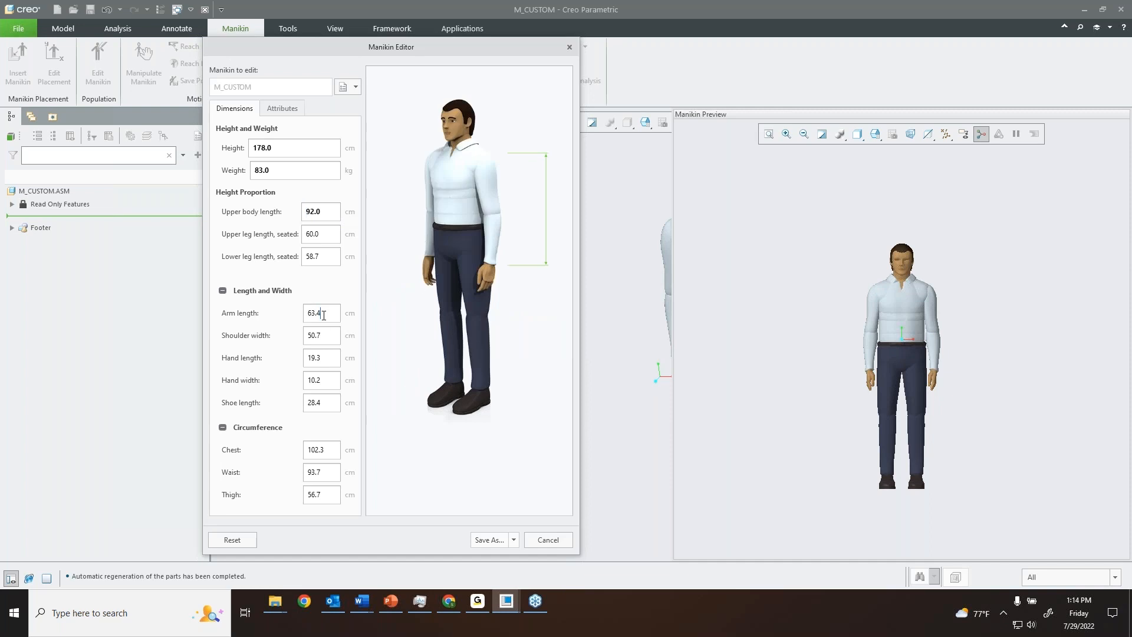
type("62")
key("Return")
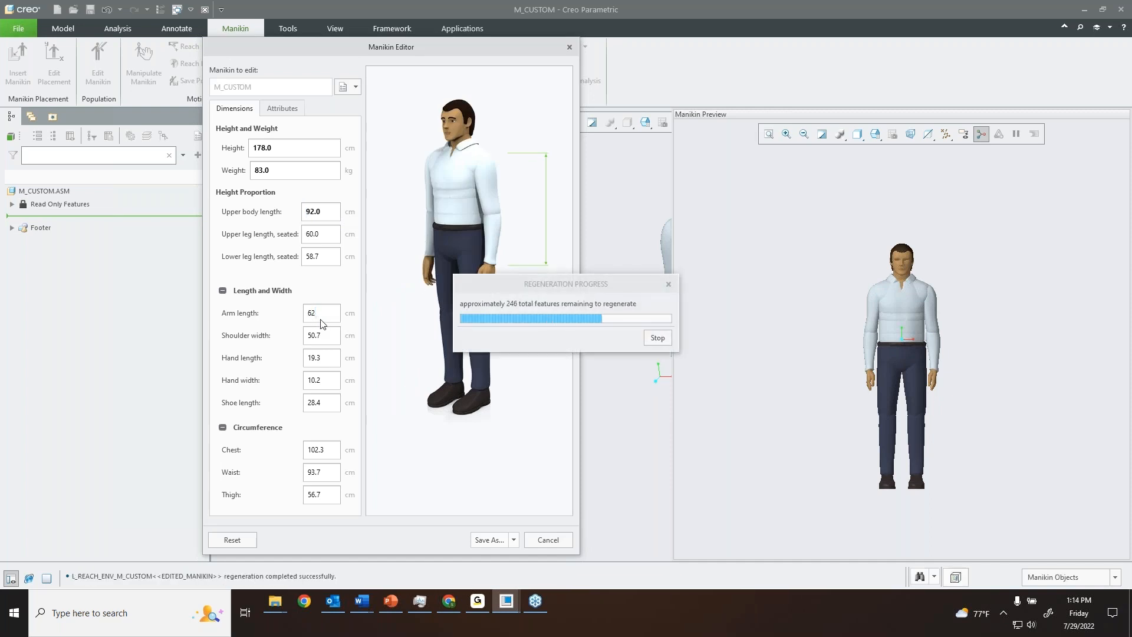
- Set the manikin's waist circumference to 95 cm
left_click(320, 474)
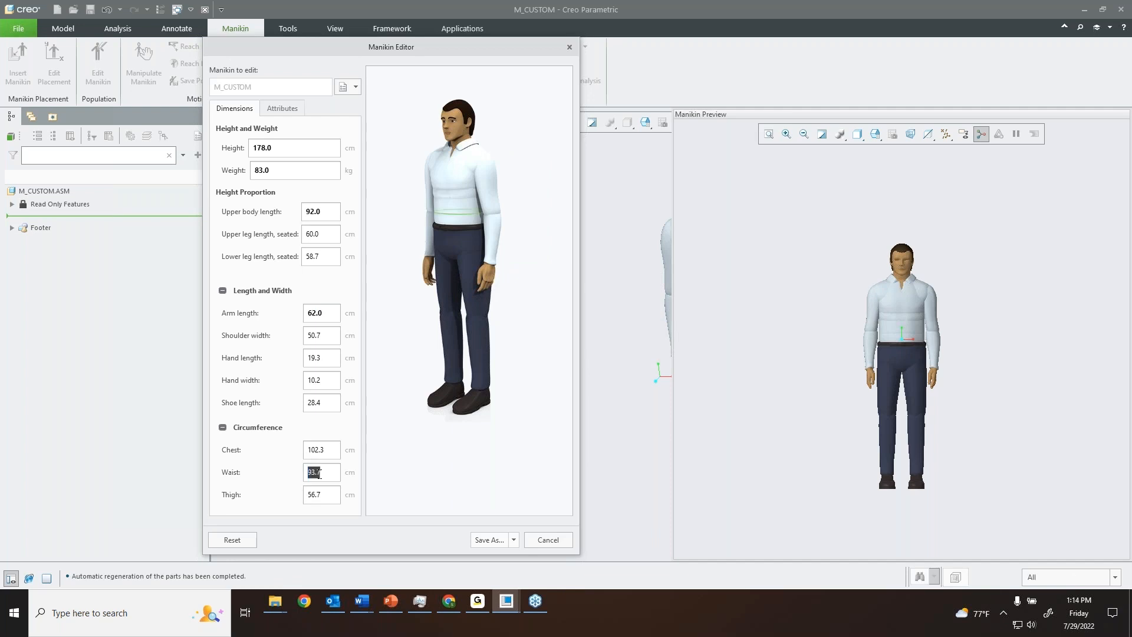
type("95")
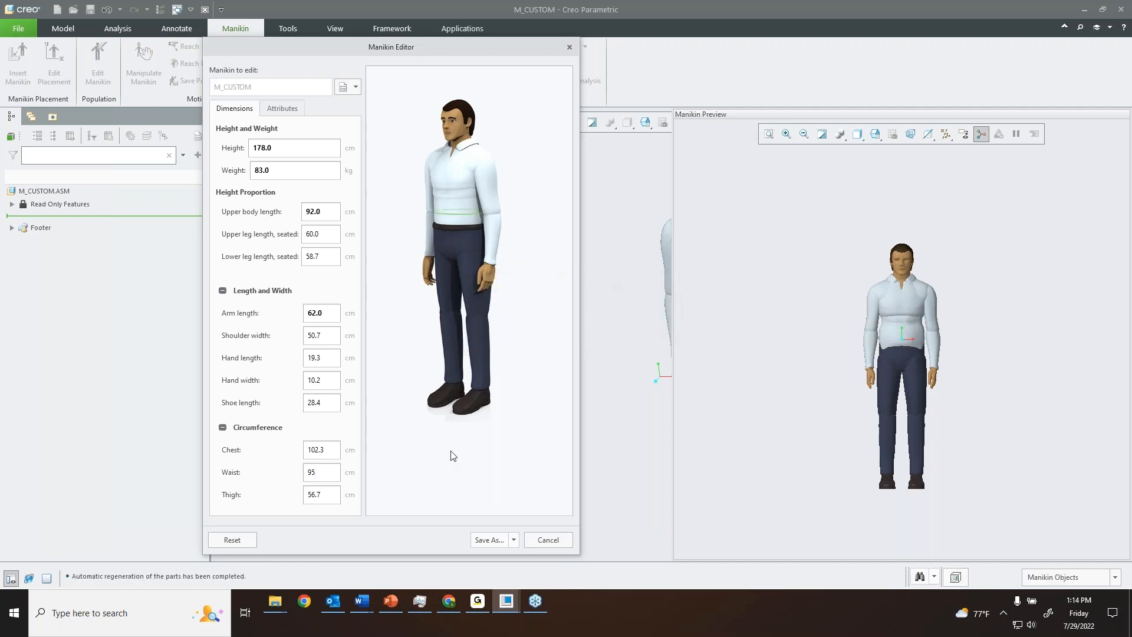
key("Return")
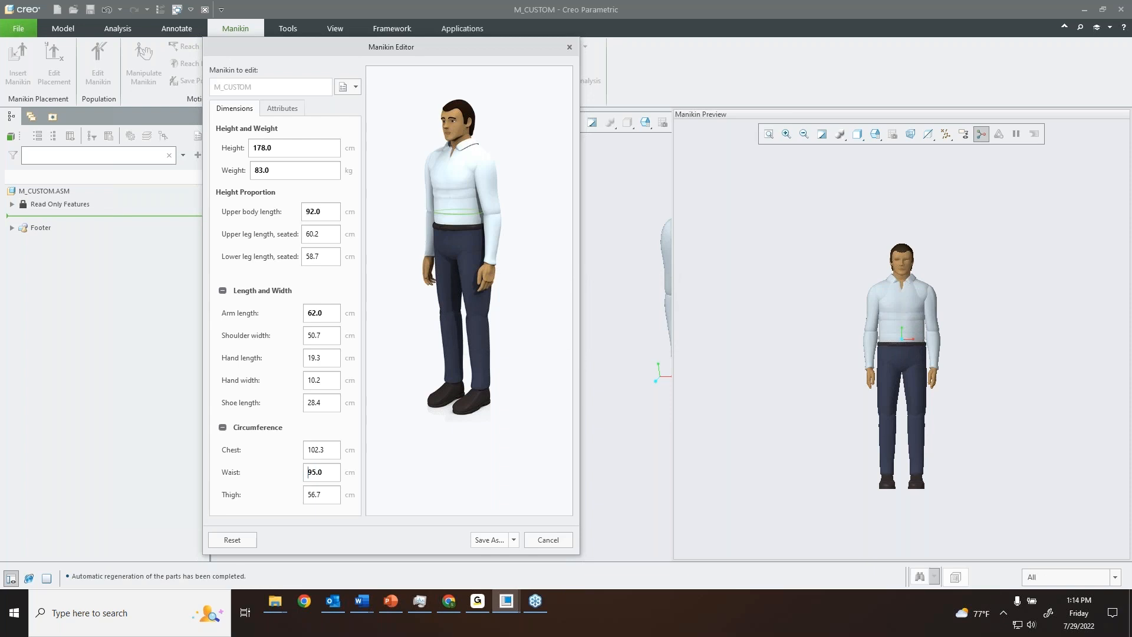
- Save the edited manikin as a copy named EDITED_MANIKIN_4 in the HumanFactors working directory
left_click(492, 541)
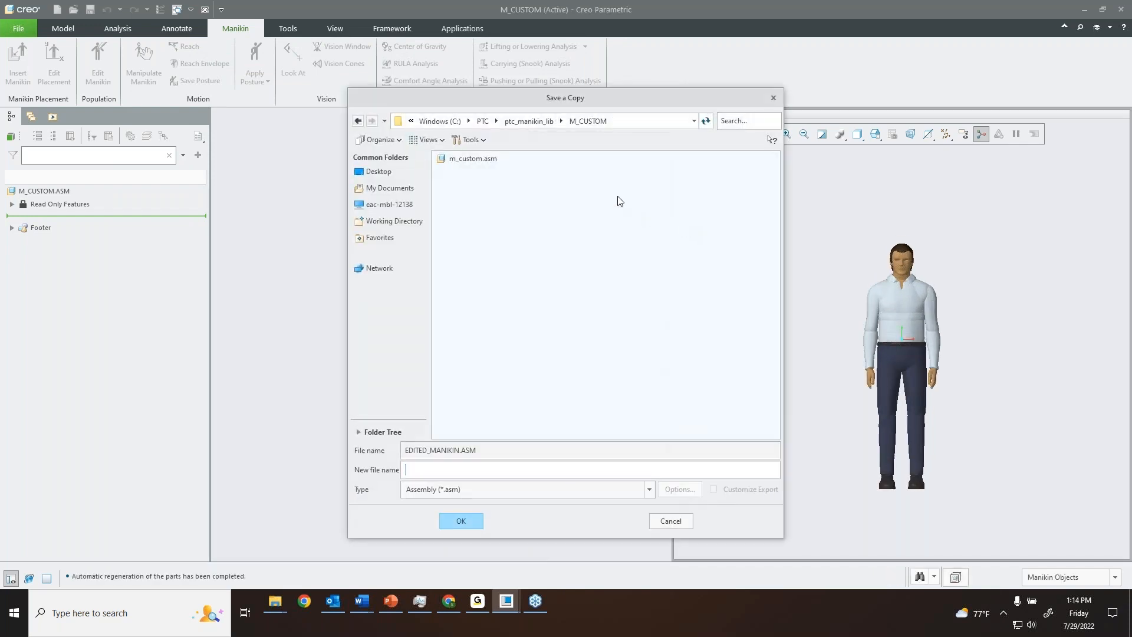
left_click_drag(614, 97, 608, 66)
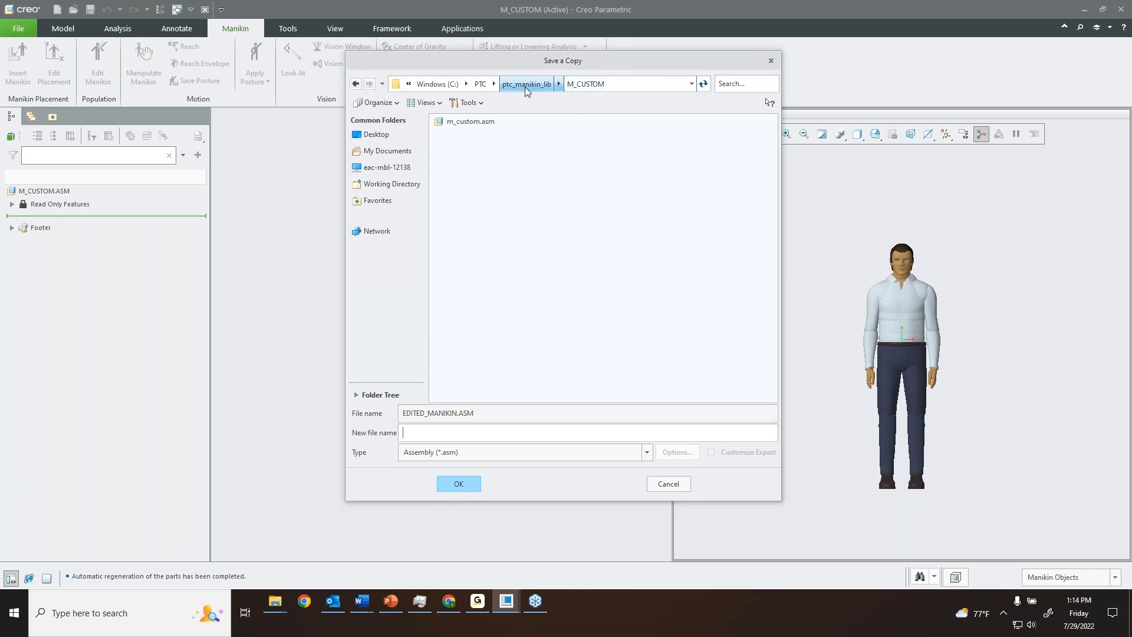
left_click(390, 184)
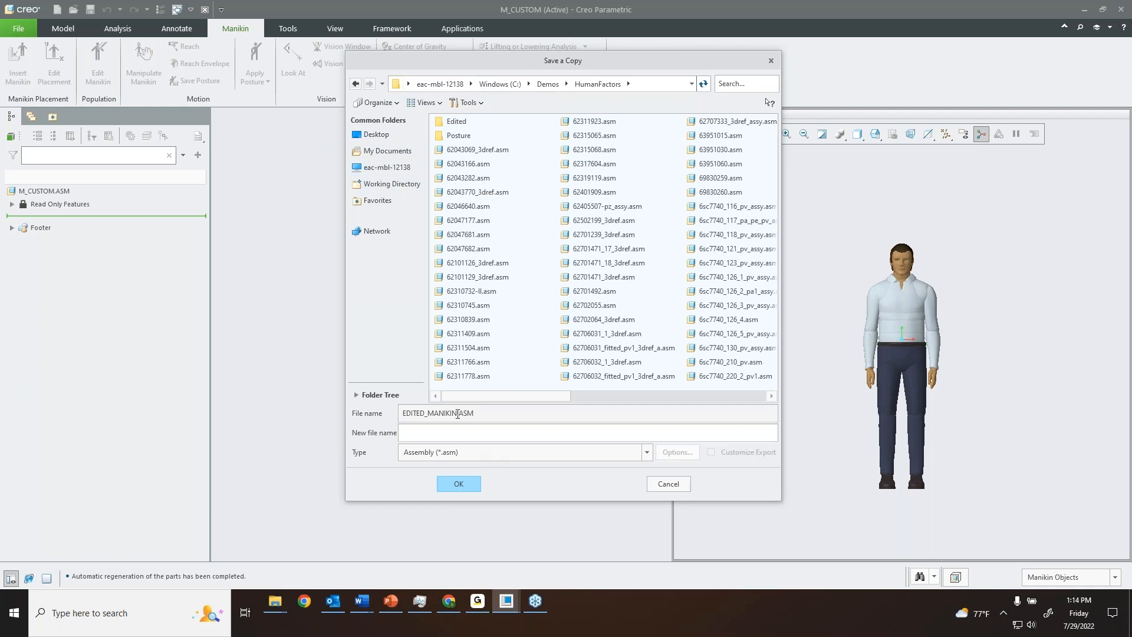
left_click_drag(458, 415, 402, 408)
key("ctrl+c")
left_click(439, 434)
key("ctrl+v")
left_click(459, 485)
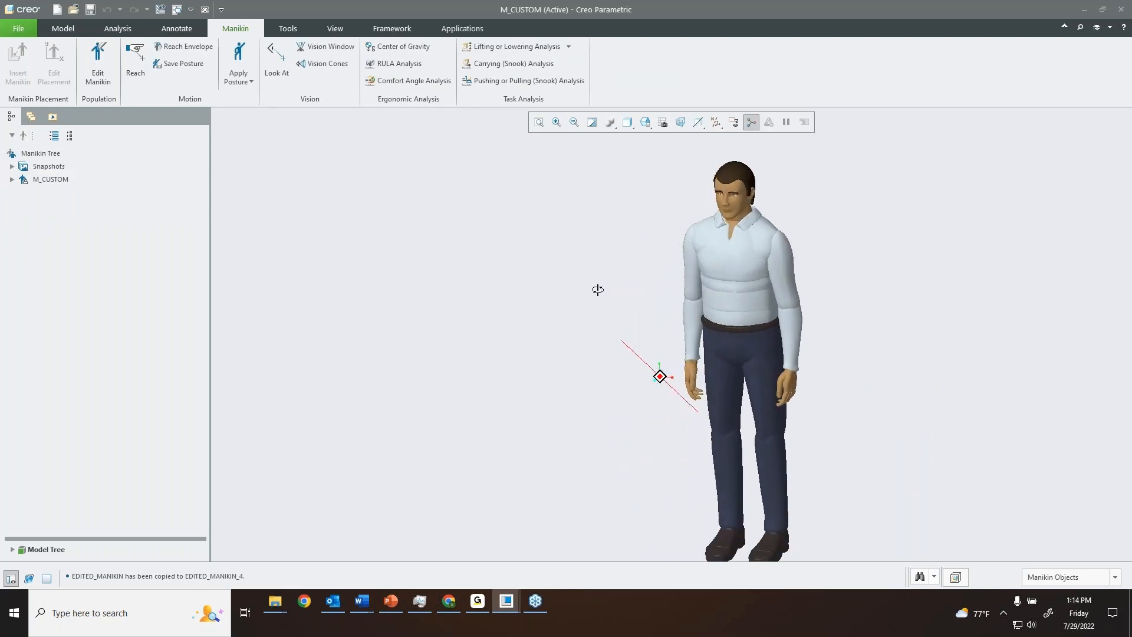
- Close the custom manikin model and bring up the manikin tools for the motorcycle assembly
left_click(205, 9)
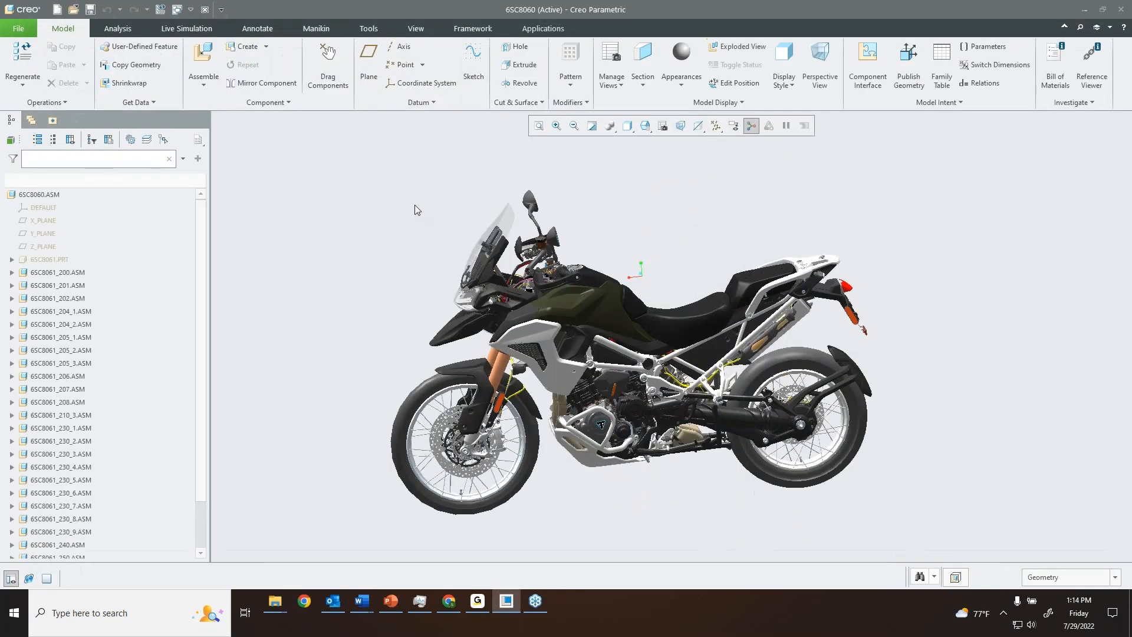
left_click(321, 28)
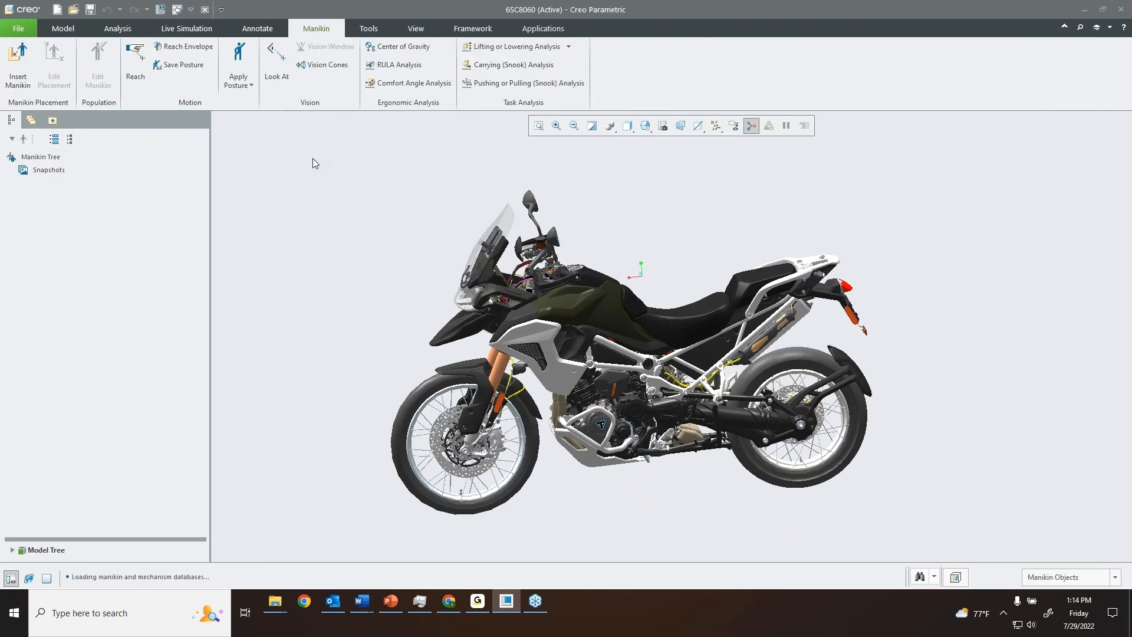
middle_click_drag(437, 239, 408, 246)
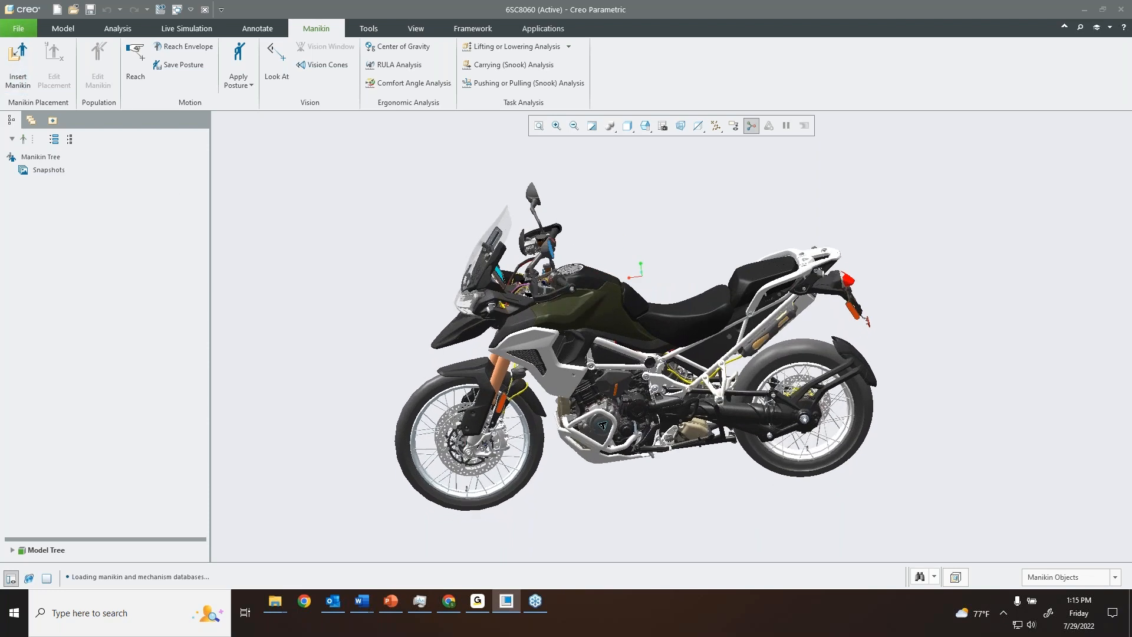
- Start inserting a manikin into the motorcycle assembly, using edited_manikin_4.asm from the HumanFactors working directory
left_click(23, 64)
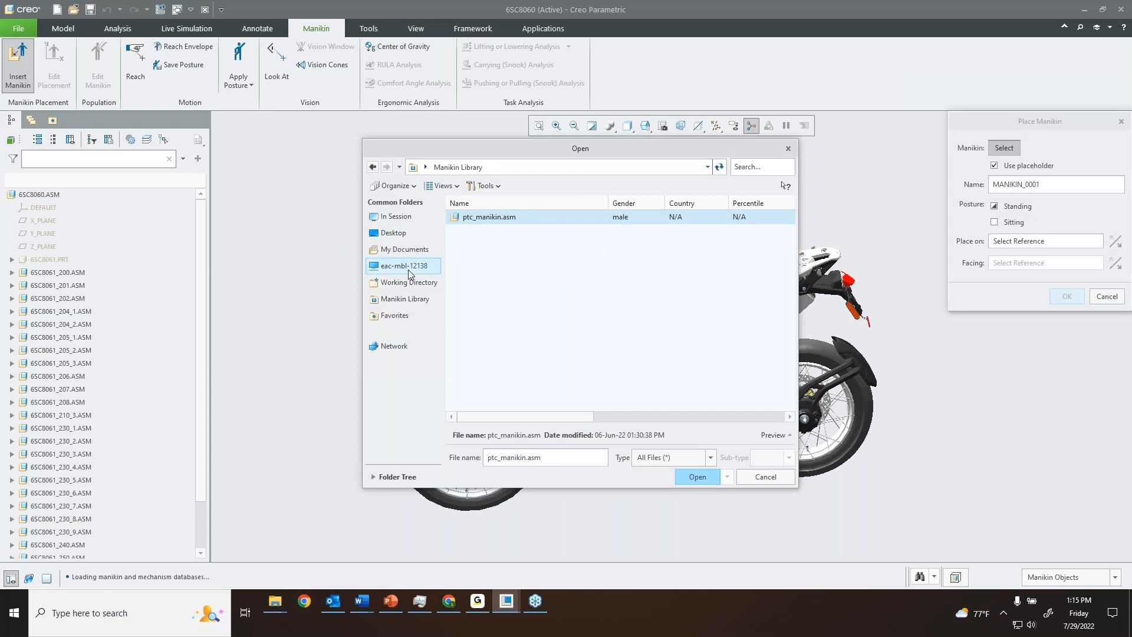
left_click(406, 267)
double_click(485, 207)
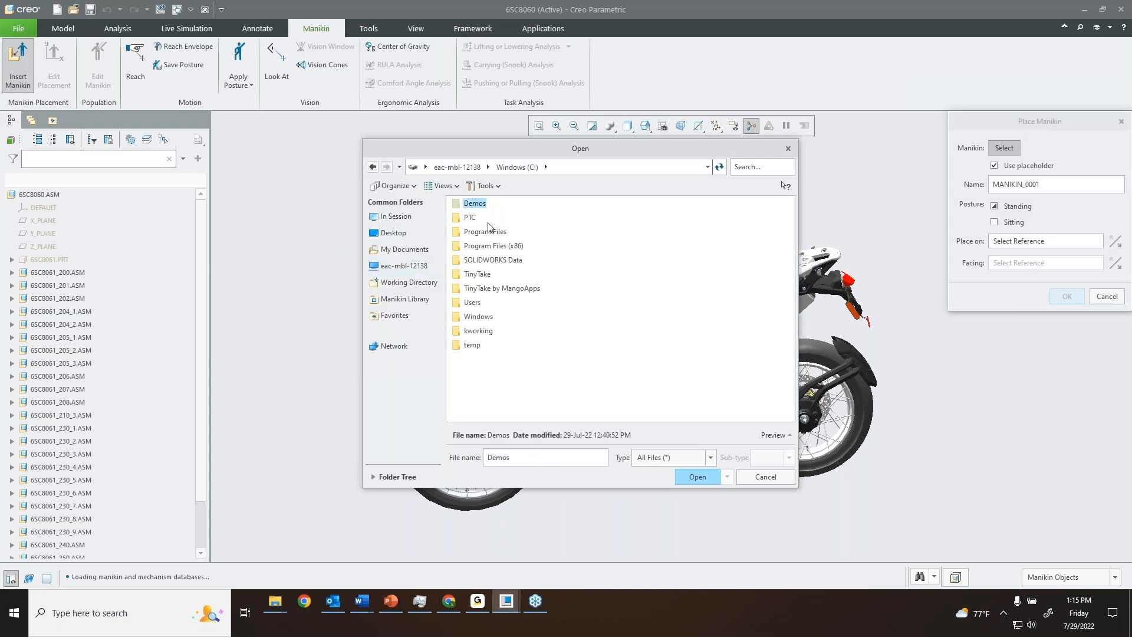
left_click(407, 283)
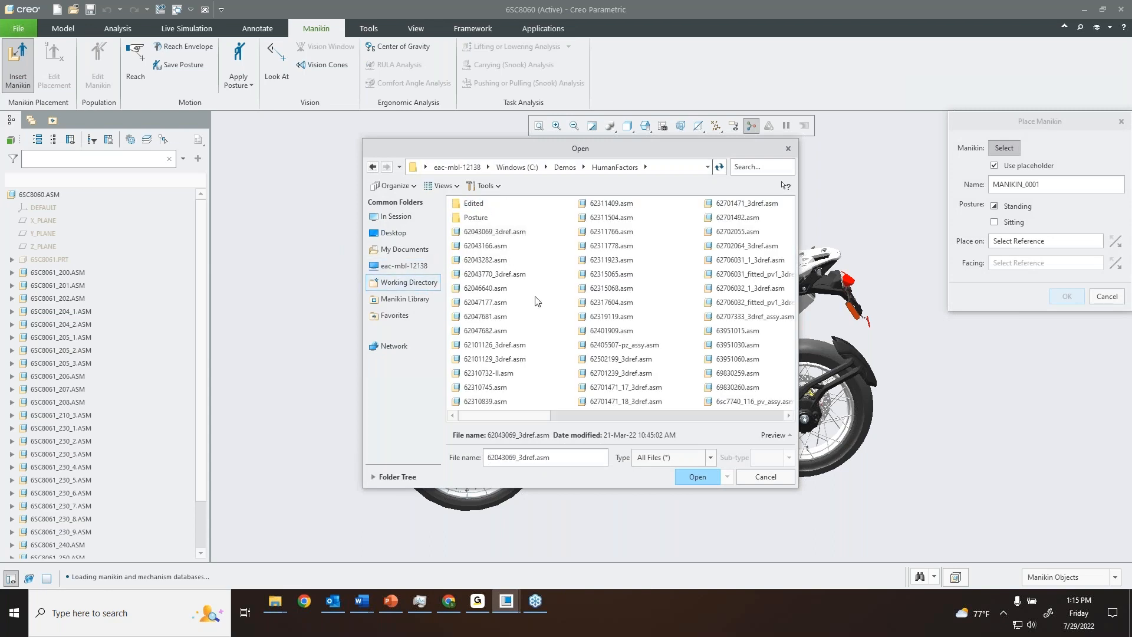
left_click(739, 167)
type("ed")
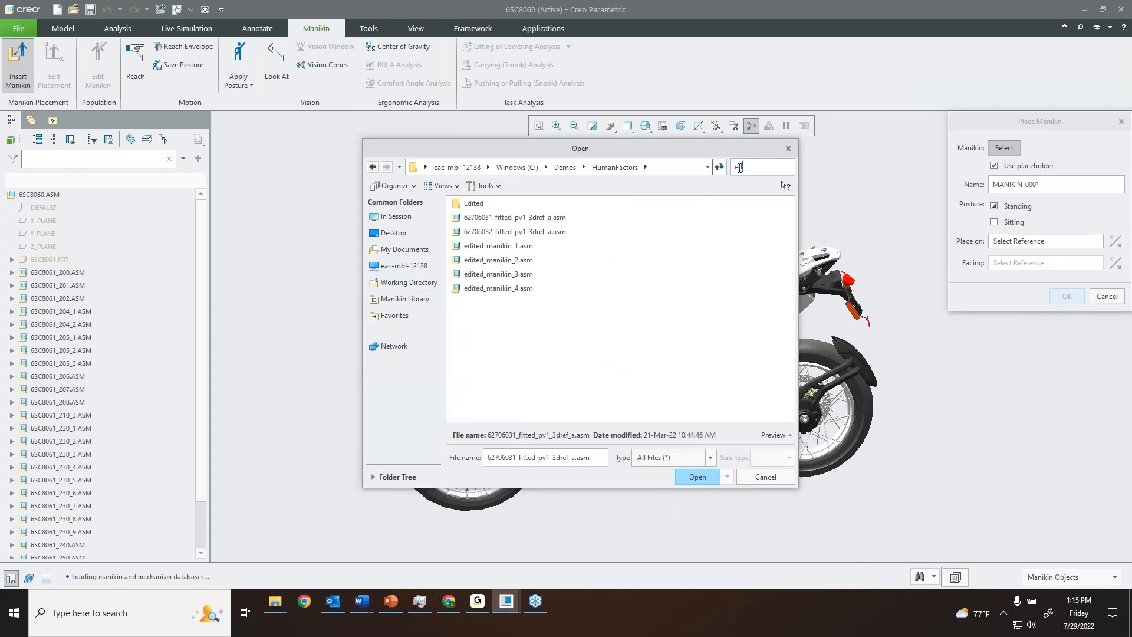
double_click(513, 289)
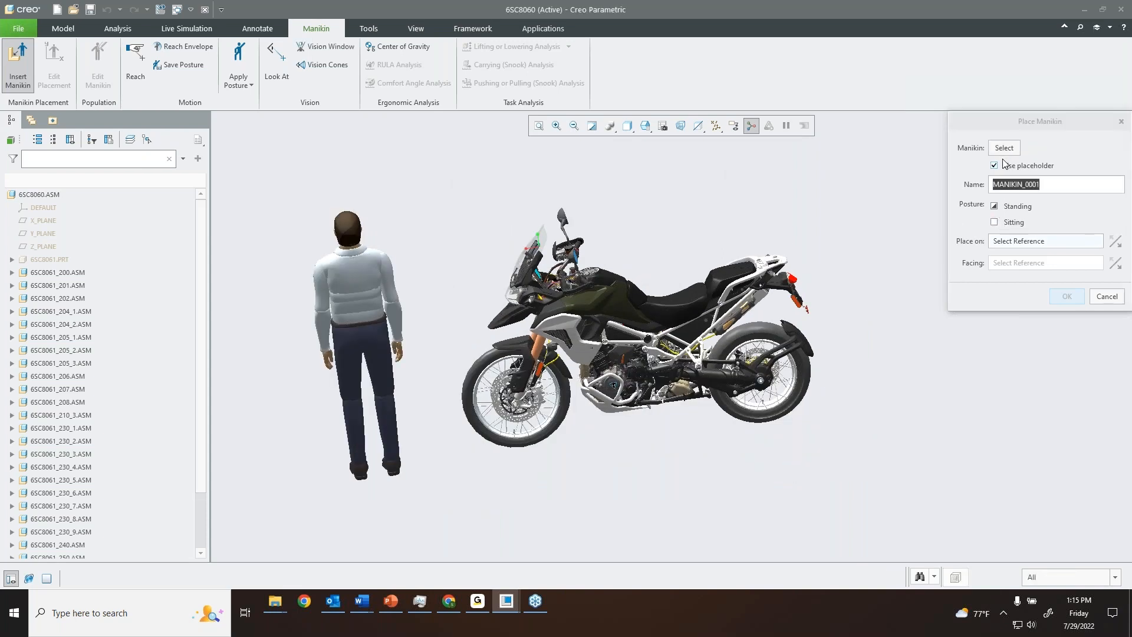
- Give the manikin a sitting posture and place it on the Fill 1 surface of seat part 62310227_2.PRT
left_click(995, 222)
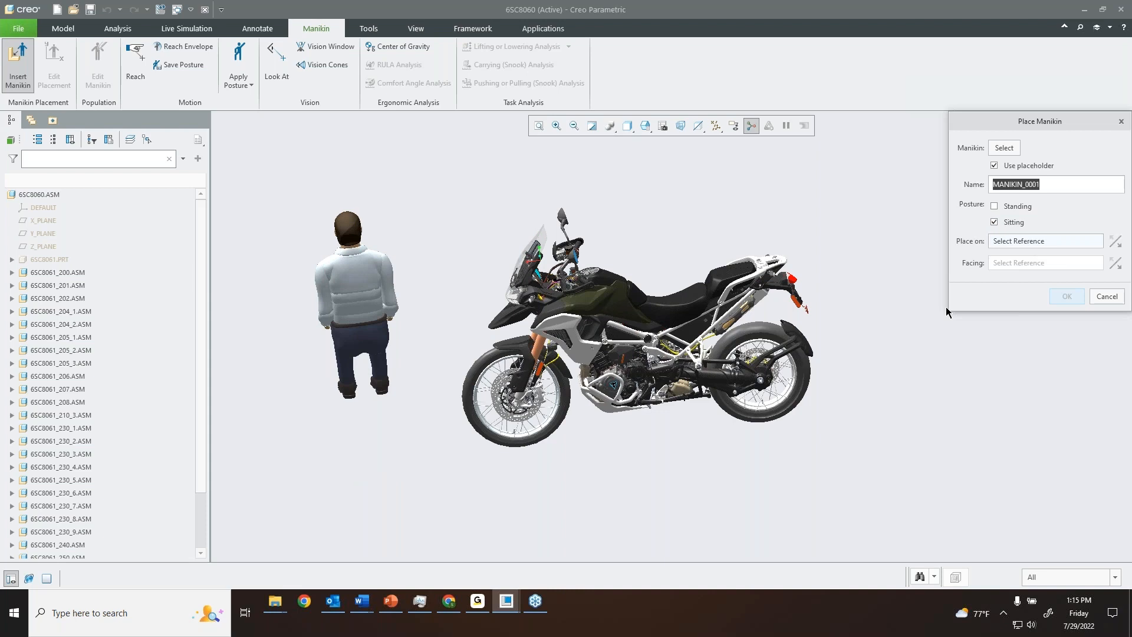
left_click_drag(201, 323, 201, 343)
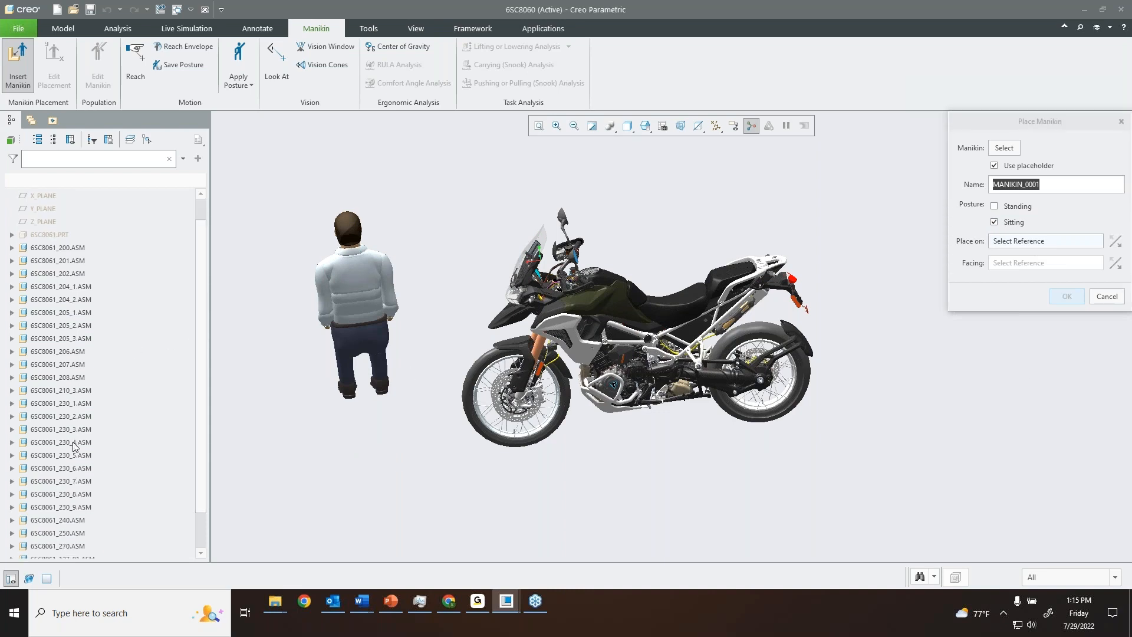
left_click(12, 441)
scroll(53, 413, "down", 2)
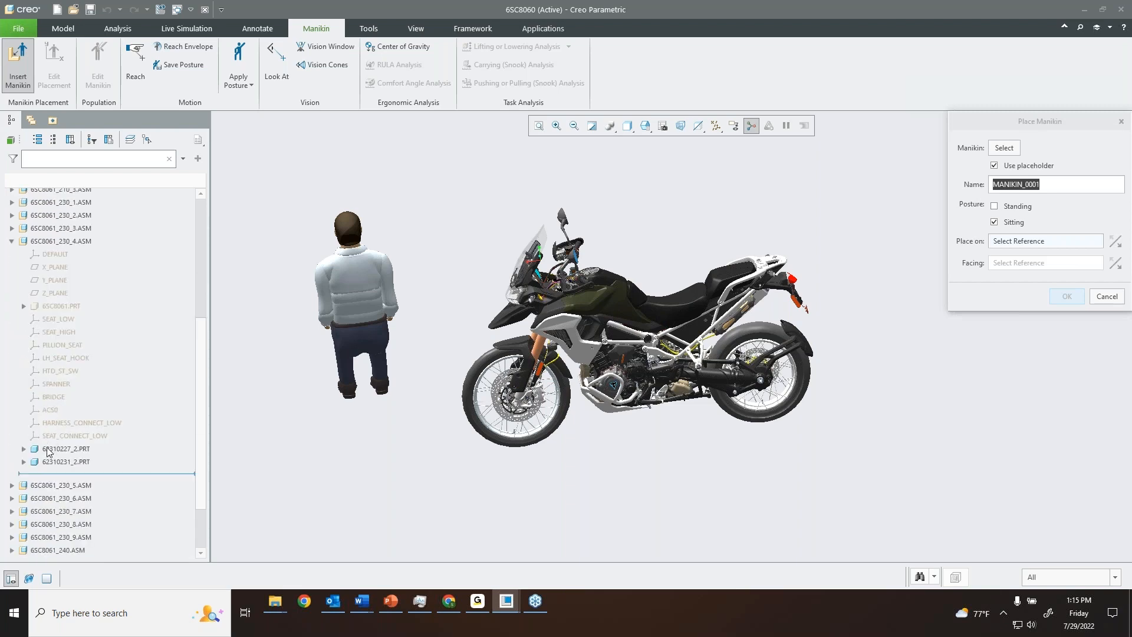
left_click(24, 449)
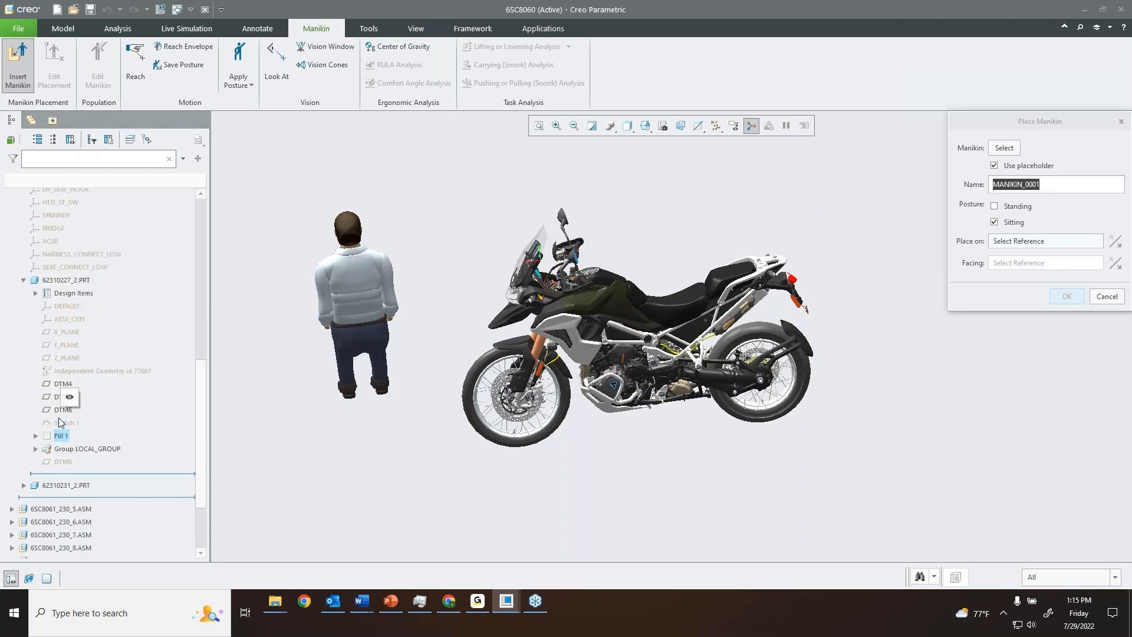
scroll(643, 301, "up", 4)
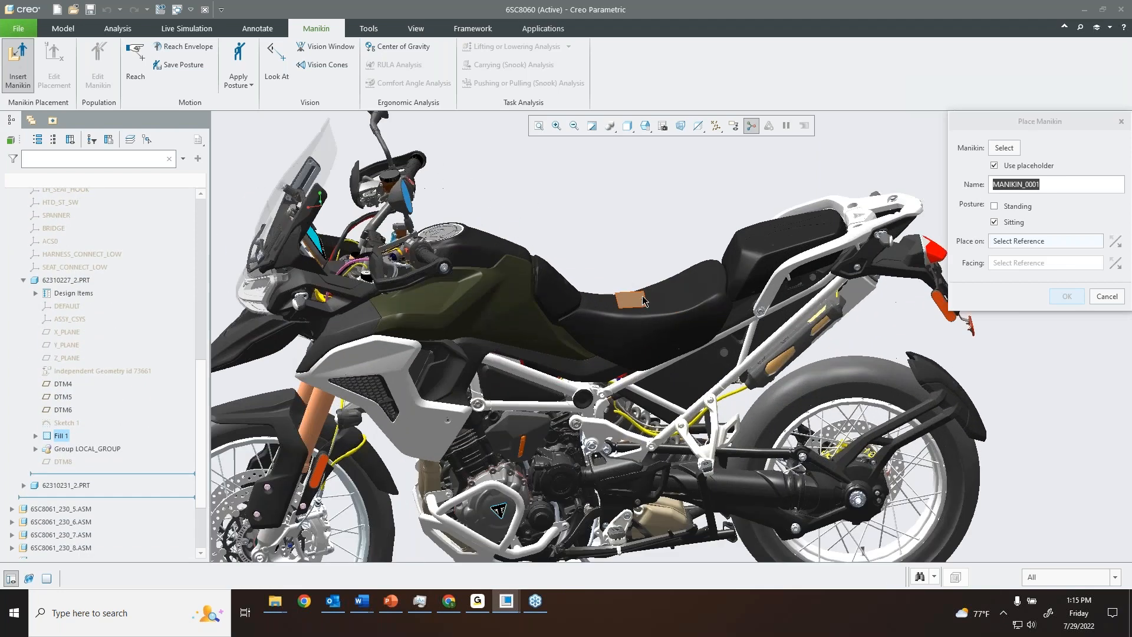
left_click(632, 303)
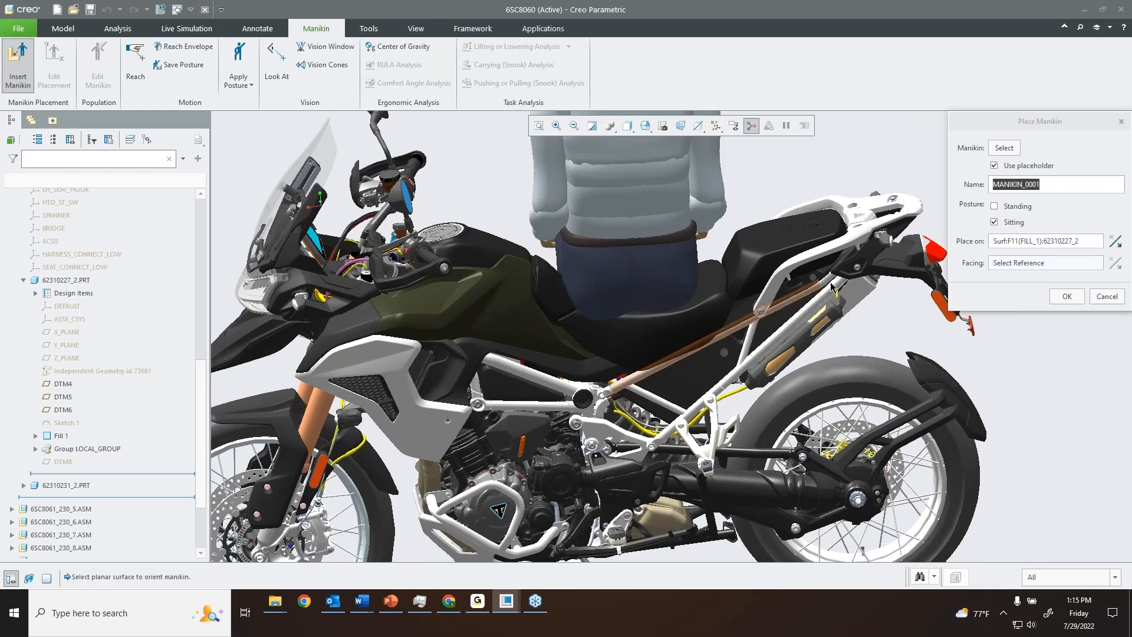
- Orient the manikin to face datum plane DTM8 of the seat part and complete its placement
left_click(1014, 263)
left_click(63, 462)
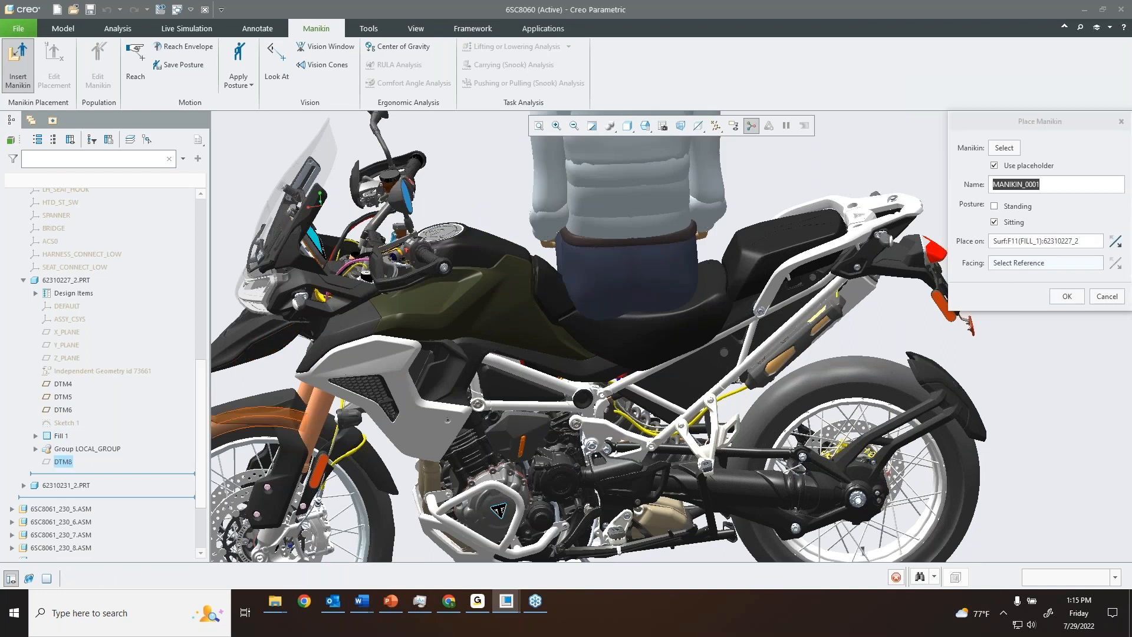
scroll(707, 270, "down", 1)
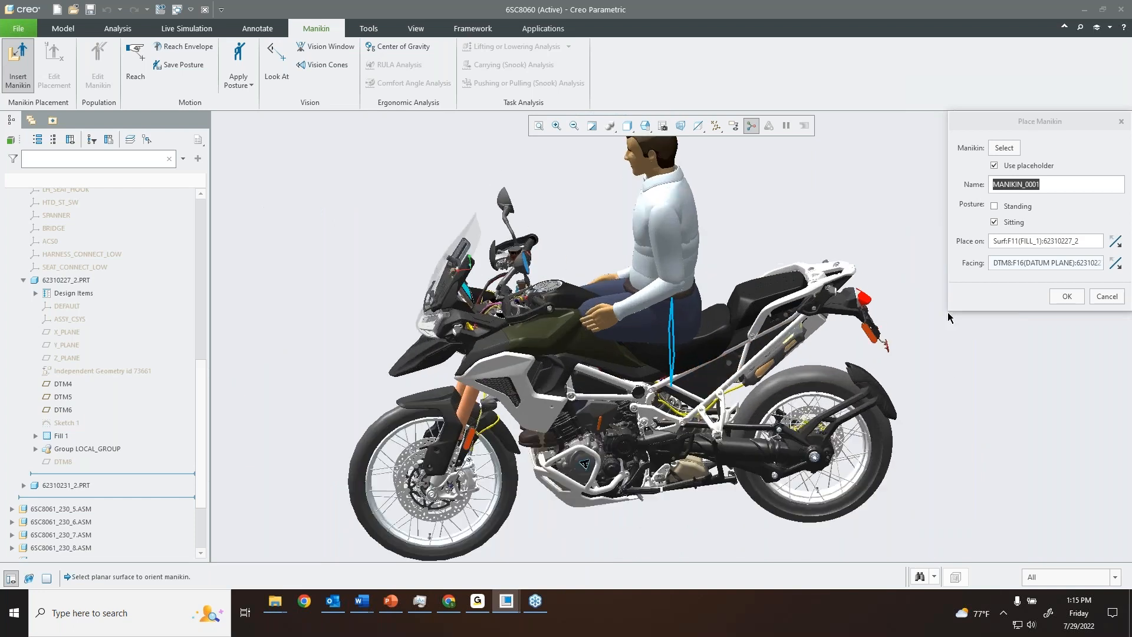
left_click(1079, 298)
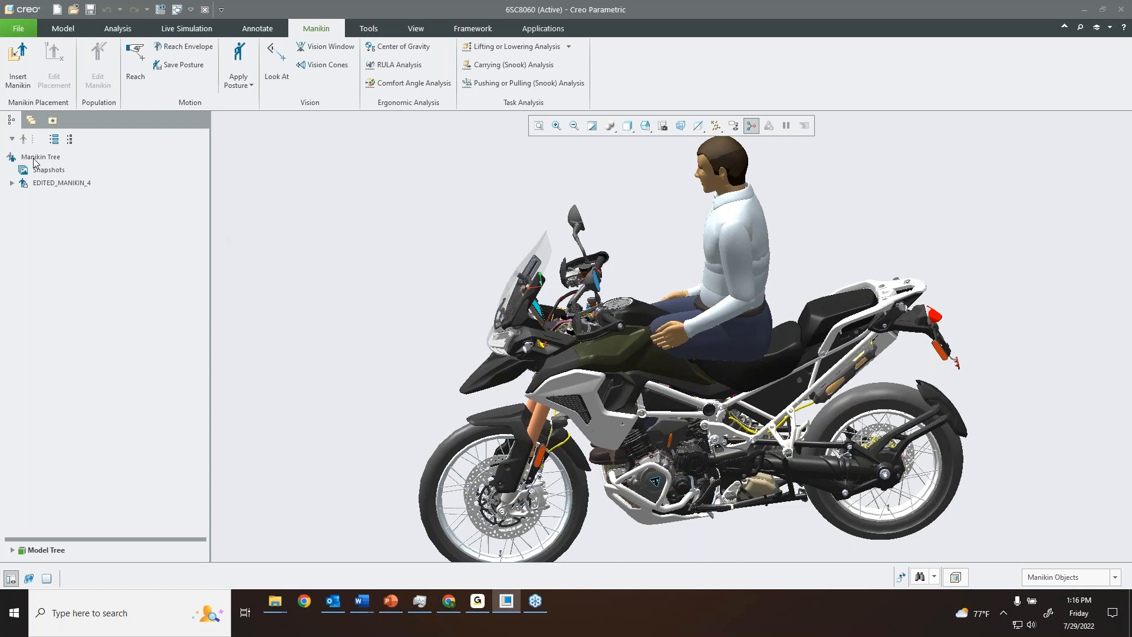
- Examine the inserted manikin's structure by highlighting its head, arms, trunk and legs one after another
left_click(12, 183)
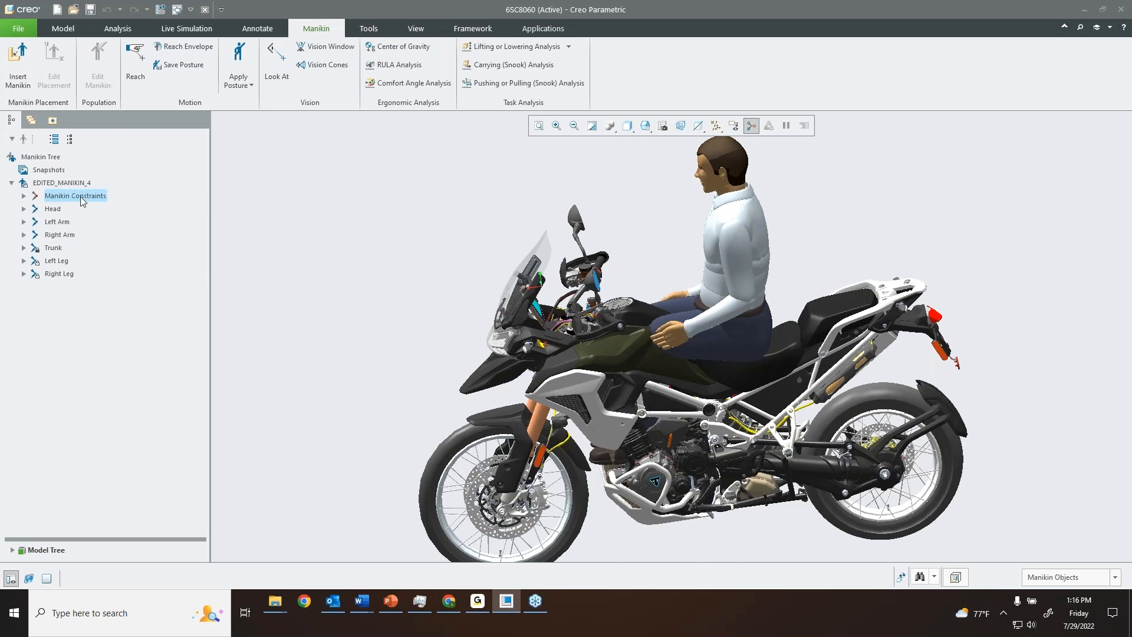
left_click(53, 210)
left_click(57, 221)
left_click(59, 234)
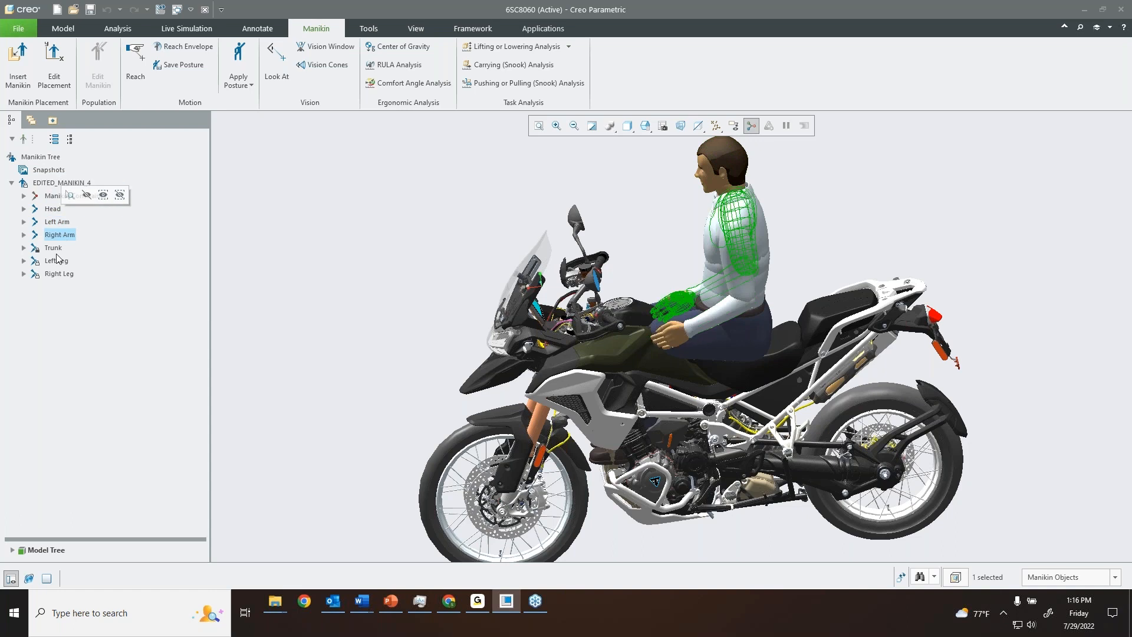
left_click(56, 248)
left_click(57, 261)
left_click(59, 273)
- Take a snapshot of the manikin's current seated pose and list it under Snapshots
left_click(39, 171)
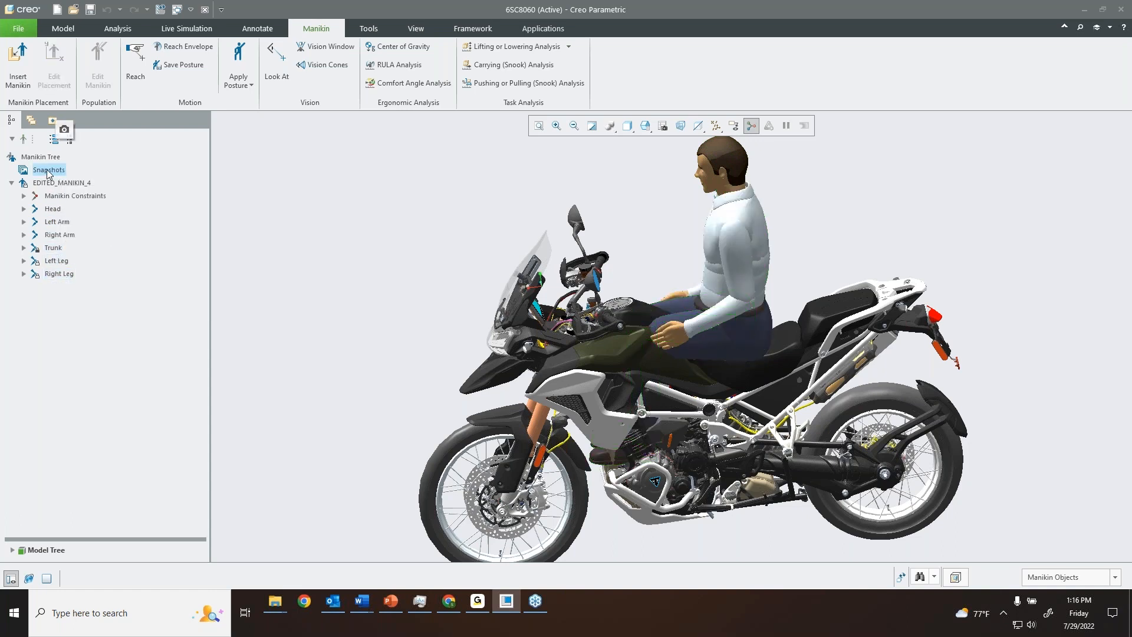
left_click(65, 129)
left_click(12, 170)
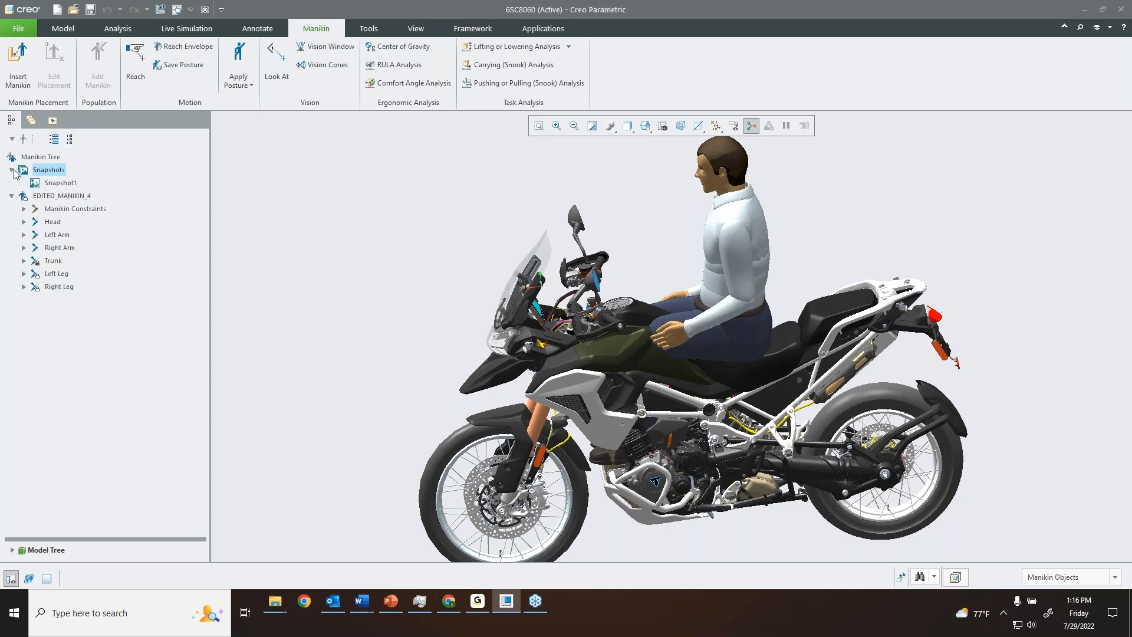
left_click(61, 183)
- Inspect the seated manikin on the motorcycle from several angles and review its body segments, constraints and snapshot
mouse_move(596, 270)
middle_mouse_down()
mouse_move(834, 403)
mouse_move(782, 316)
middle_mouse_up()
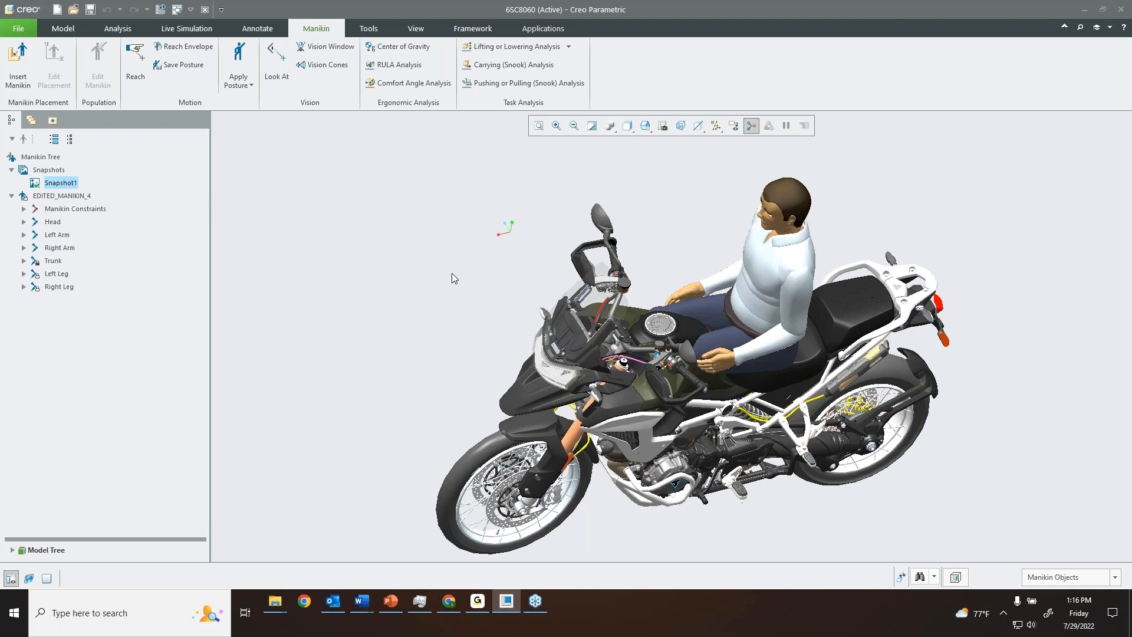
mouse_move(529, 277)
middle_mouse_down()
mouse_move(505, 232)
mouse_move(517, 275)
middle_mouse_up()
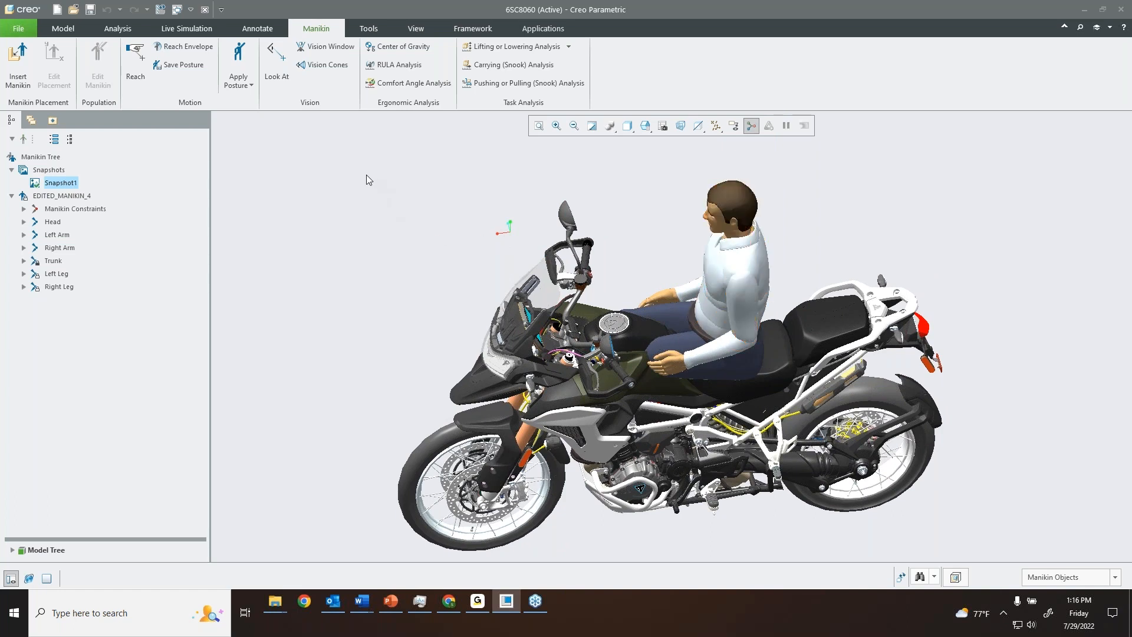
middle_click_drag(492, 257, 785, 283)
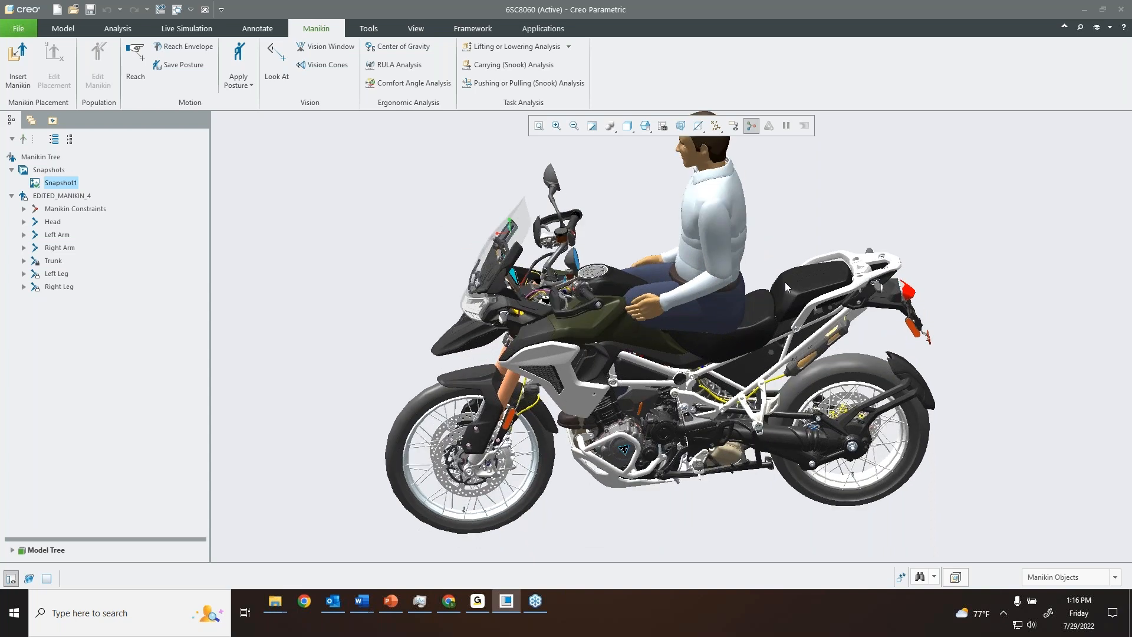
left_click(52, 222)
left_click(60, 235)
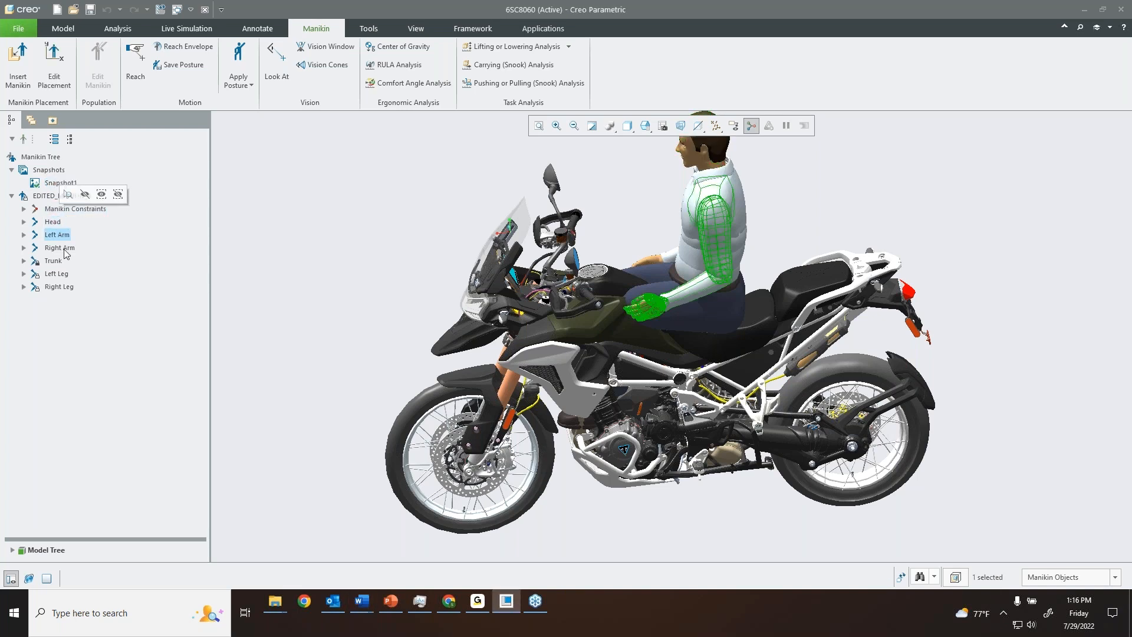
left_click(63, 247)
left_click(51, 208)
left_click(53, 182)
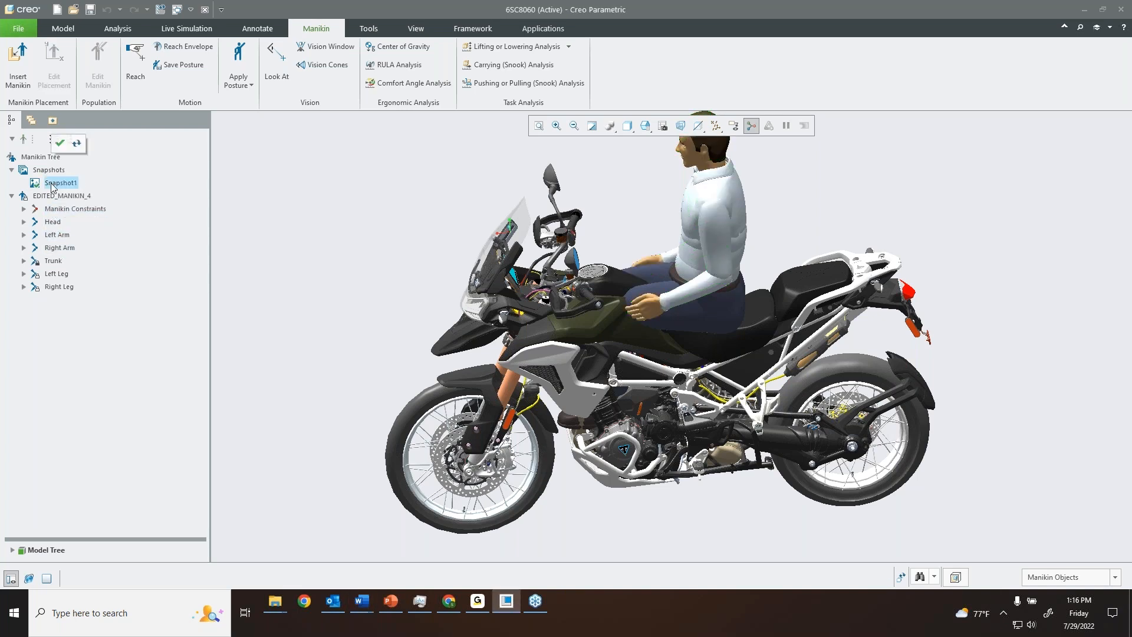
left_click(313, 201)
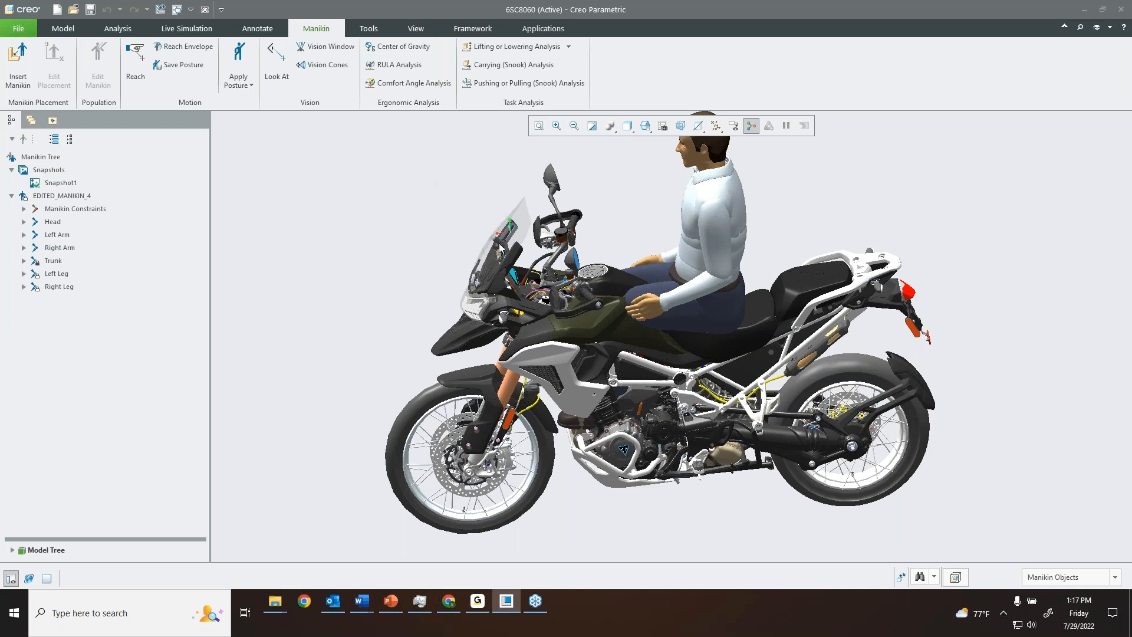
- Apply the recently used motorcycle riding posture to the manikin
left_click(238, 68)
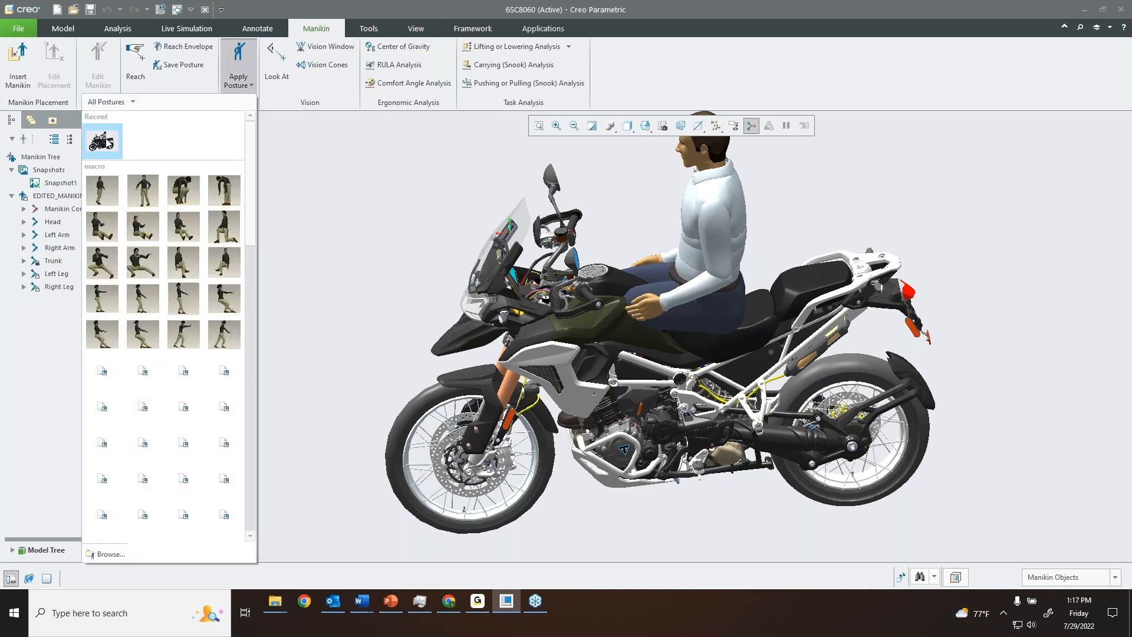
left_click(96, 140)
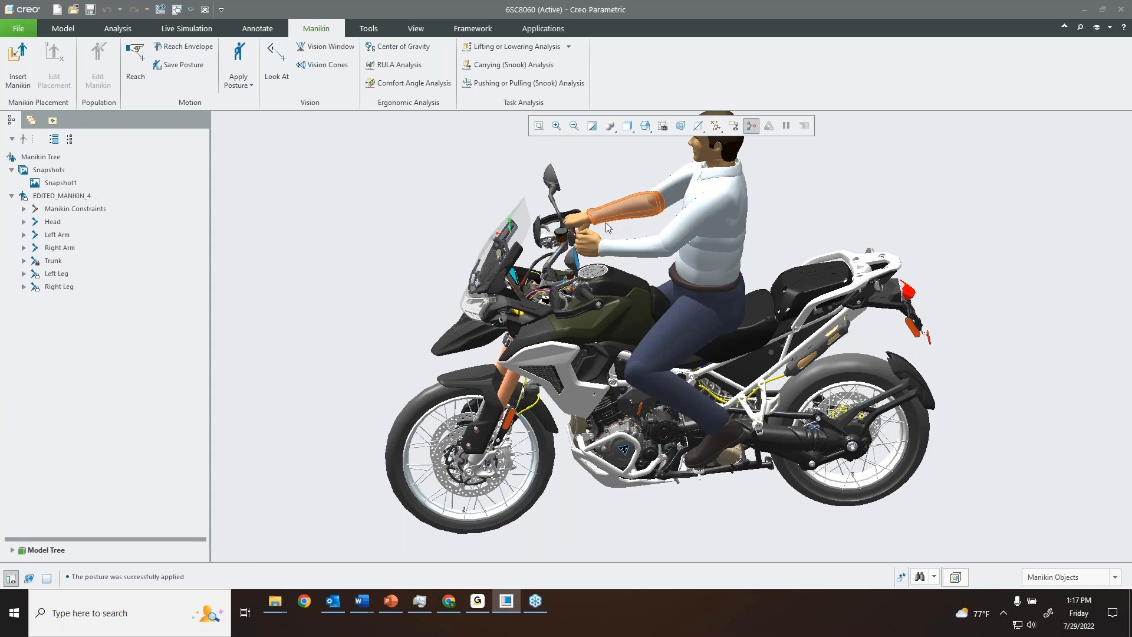
middle_click_drag(611, 238, 546, 218)
scroll(610, 299, "up", 3)
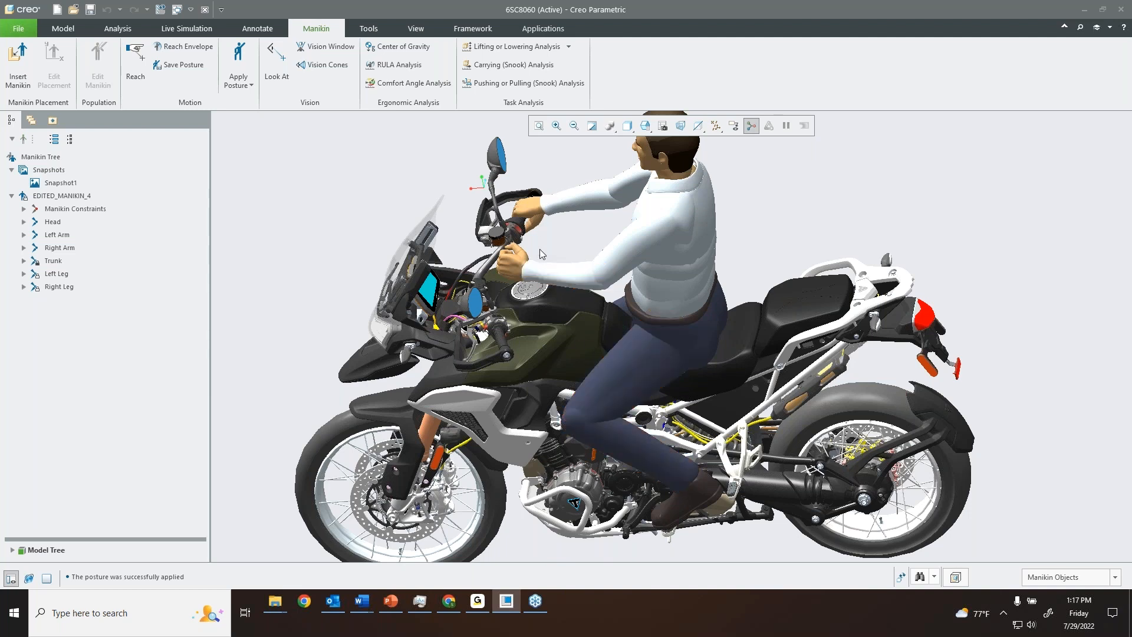
scroll(542, 247, "down", 2)
middle_click_drag(546, 246, 584, 270, "shift")
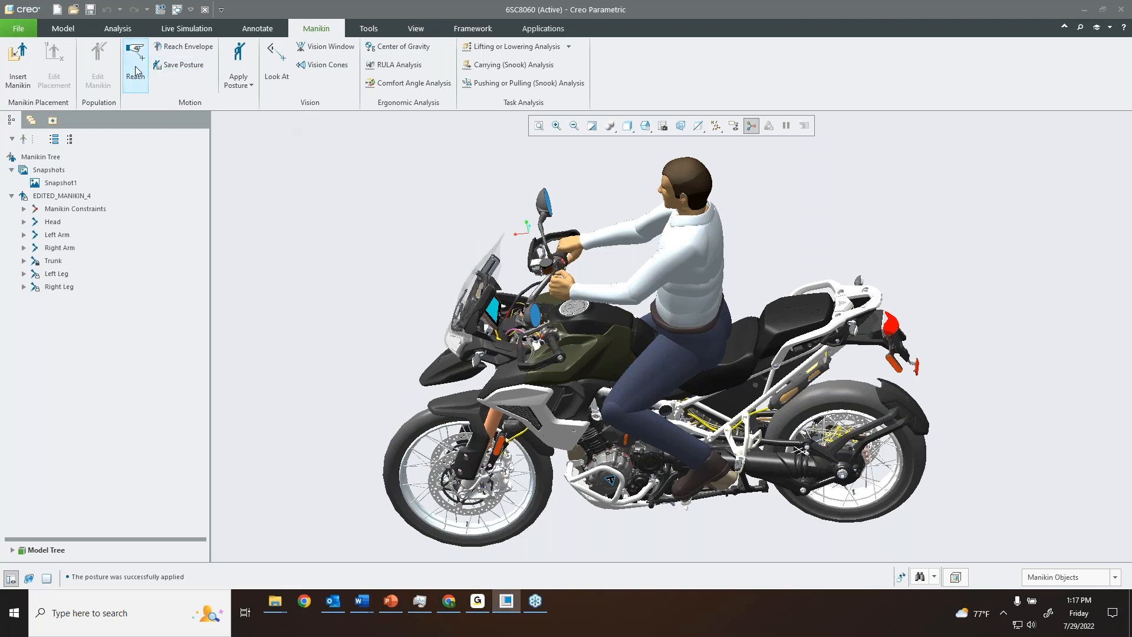
- Start a manikin reach in the saved 03_REACH view and display the datum points
left_click(645, 126)
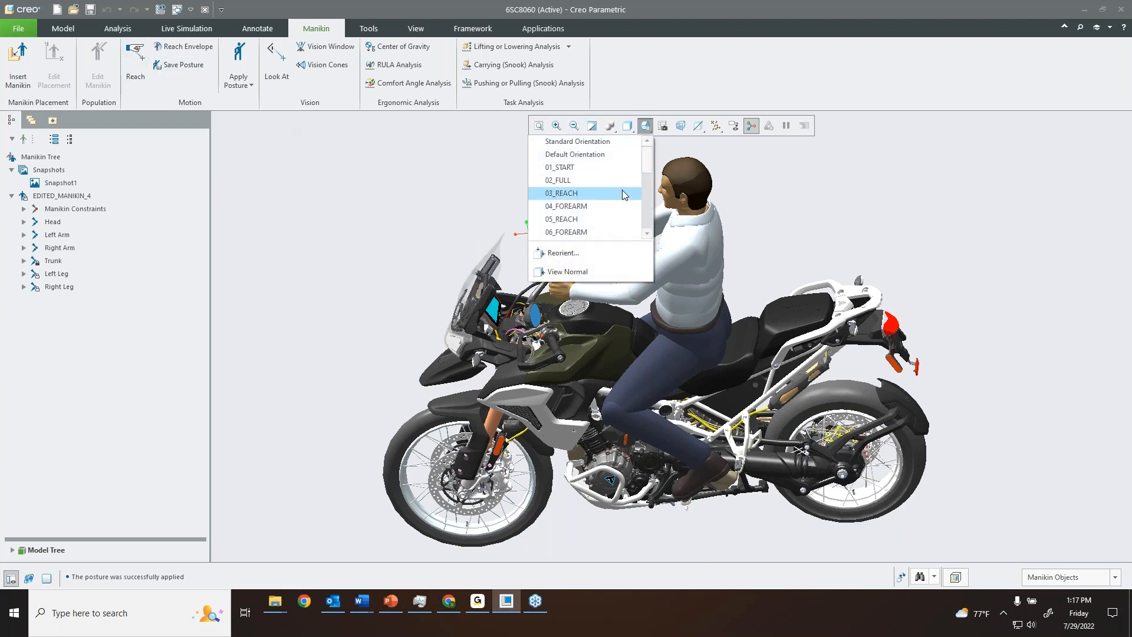
left_click(624, 193)
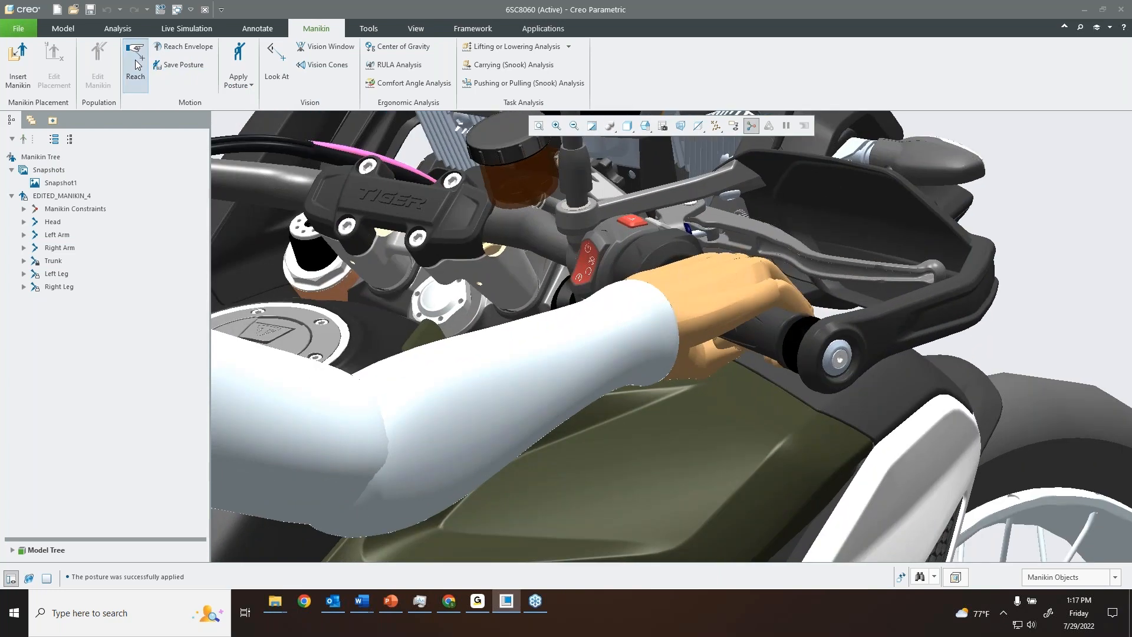
left_click(136, 62)
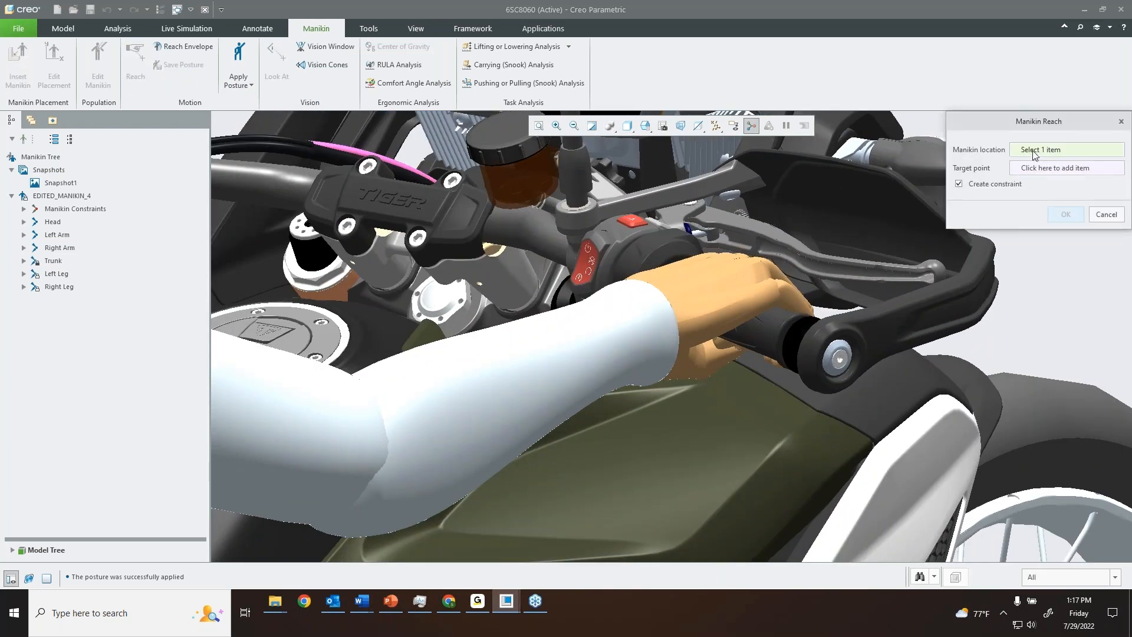
left_click(716, 126)
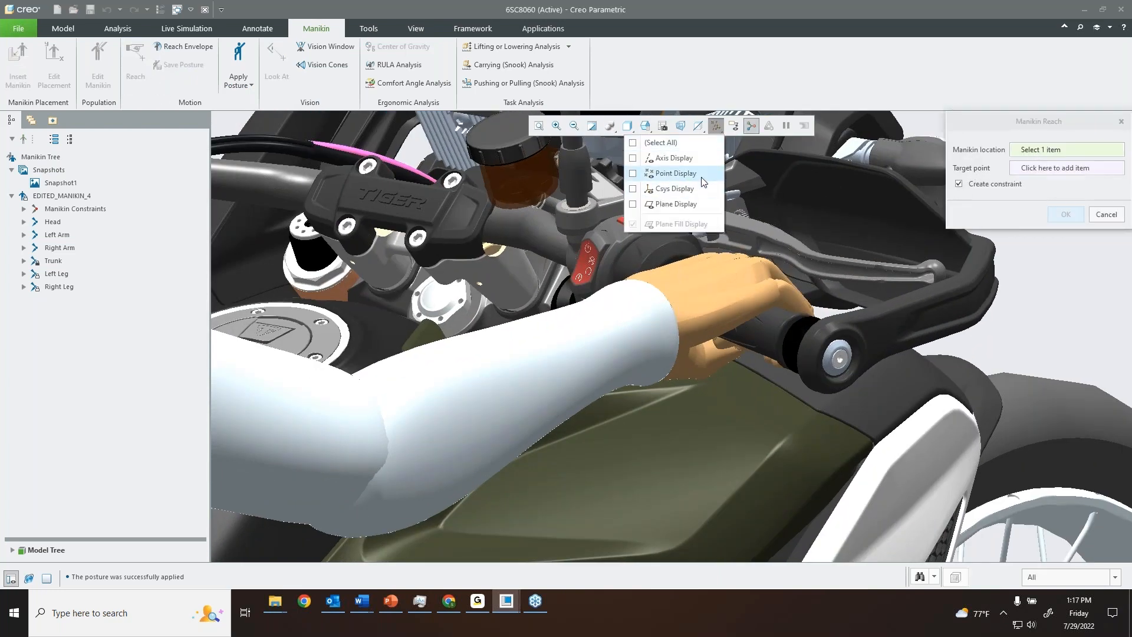
left_click(675, 174)
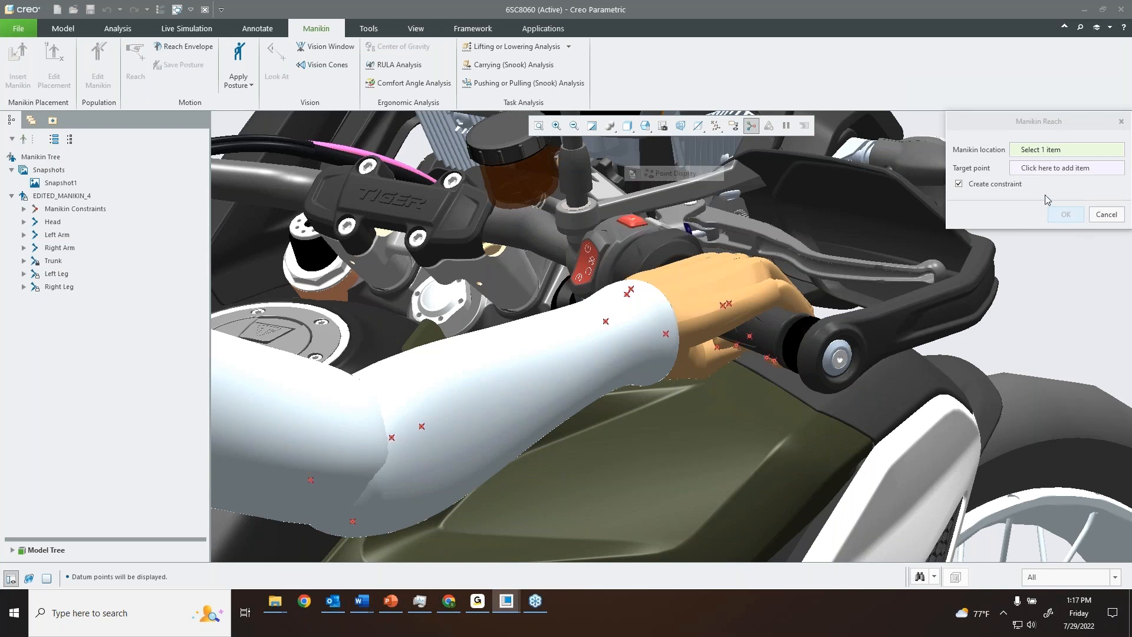
- Reach the manikin's right hand from PNT-R_CENTER_OF_PREHENSION to handlebar point PNT1, with Create constraint enabled
left_click(1054, 148)
middle_click_drag(745, 293, 742, 307)
left_click(729, 305)
left_click(737, 296)
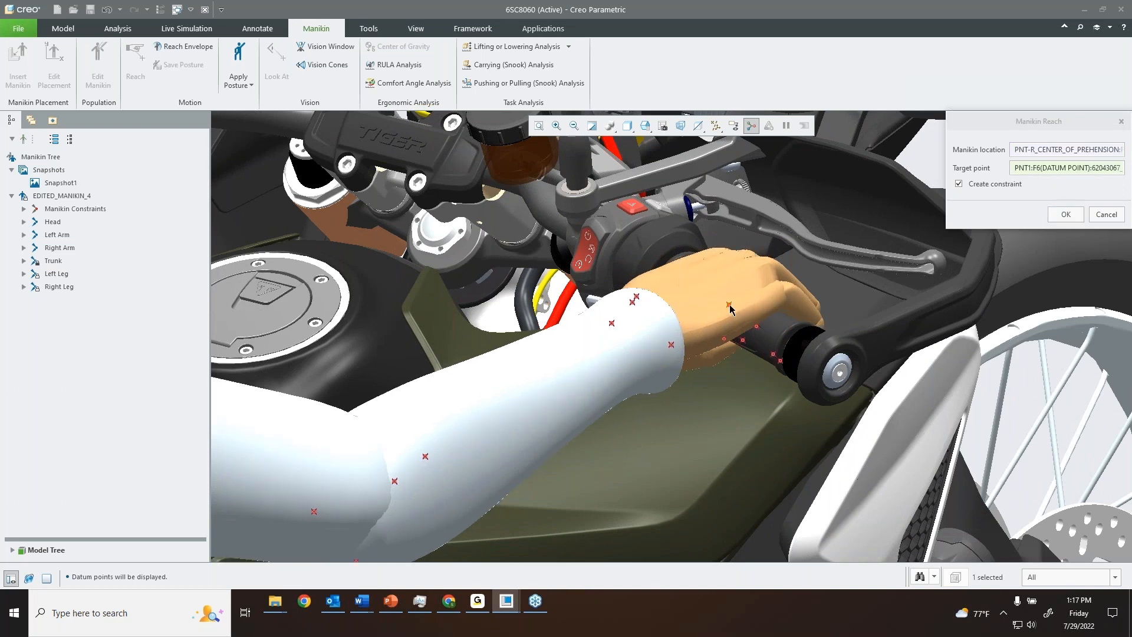
mouse_move(745, 272)
middle_mouse_down()
mouse_move(776, 293)
mouse_move(794, 262)
mouse_move(762, 280)
middle_mouse_up()
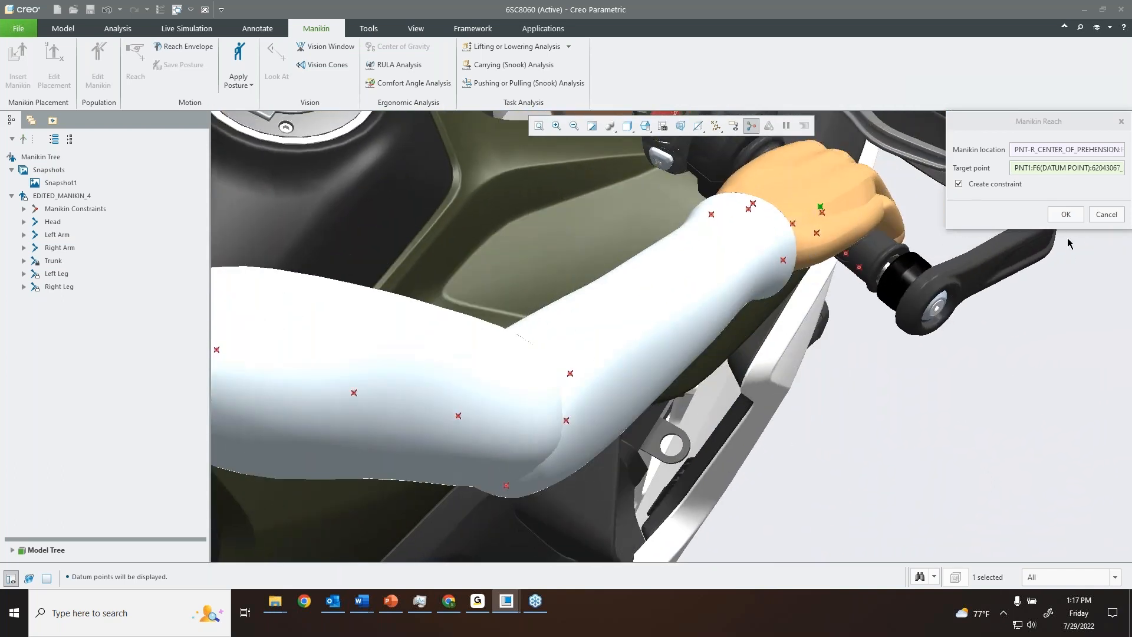
left_click(1066, 215)
- Rotate the manikin's right forearm slightly in the saved 04_FOREARM view to refine the elbow position
left_click(645, 125)
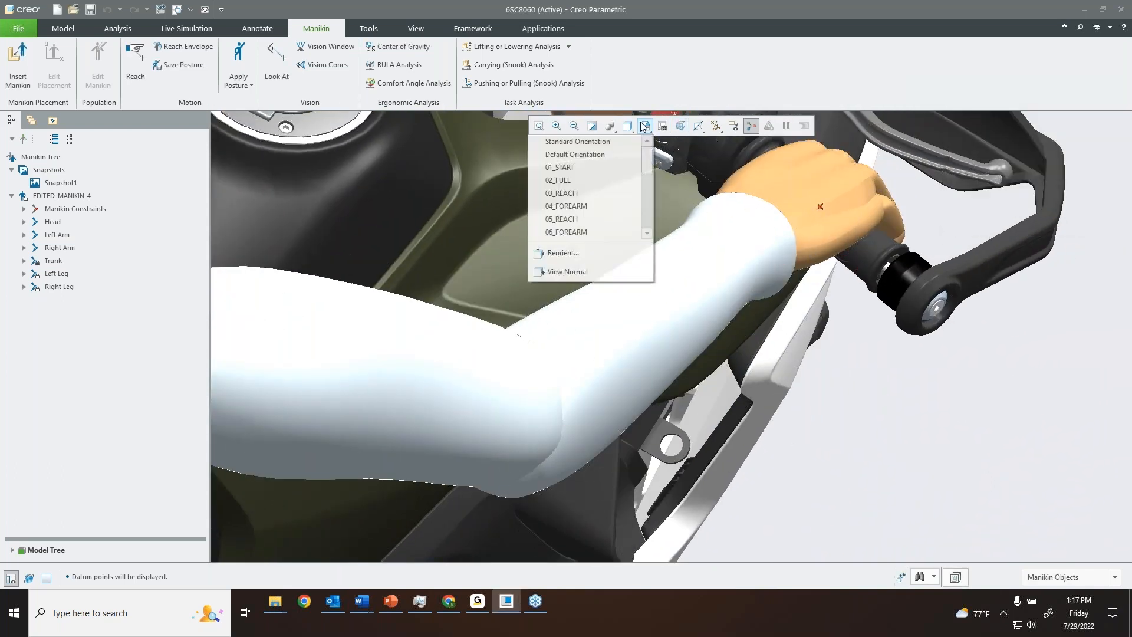
left_click(603, 206)
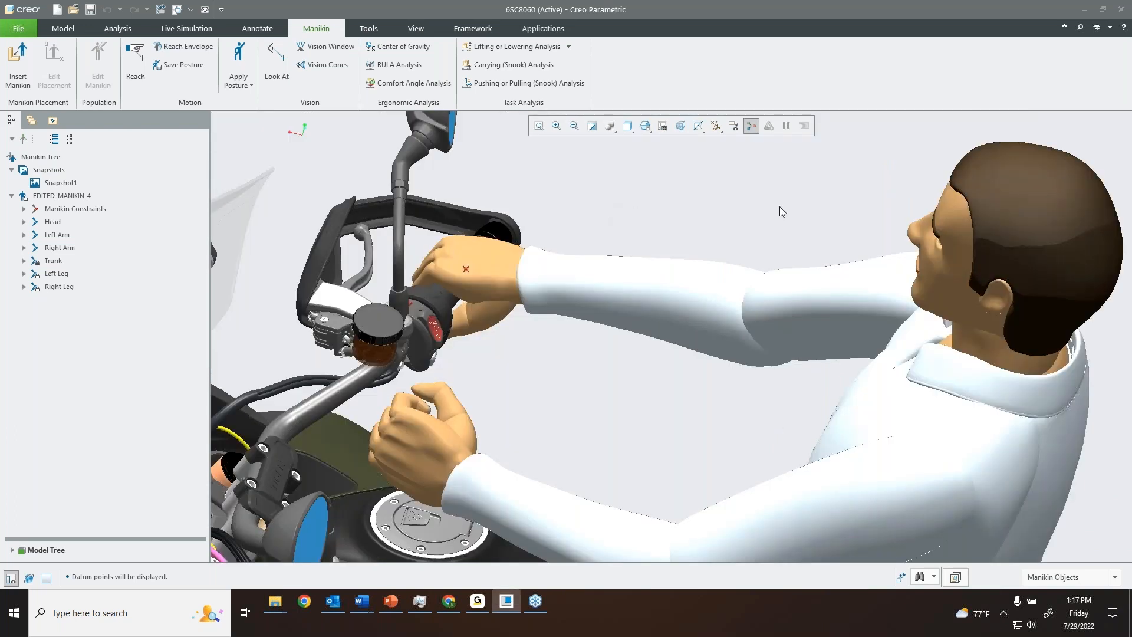
left_click(719, 309)
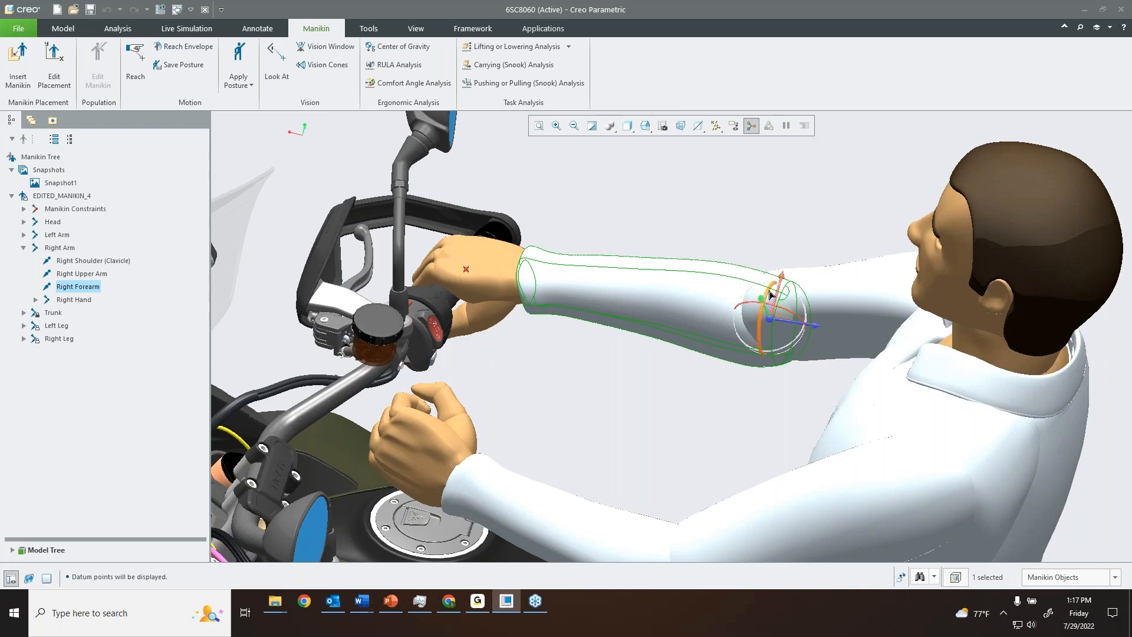
left_click(715, 203)
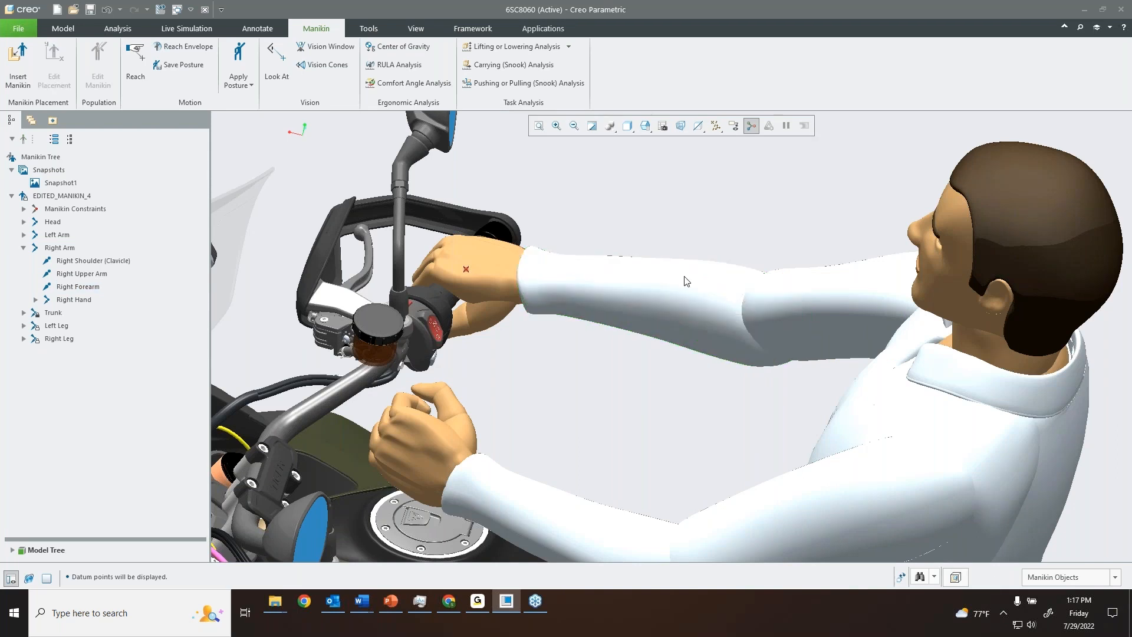
left_click(669, 283)
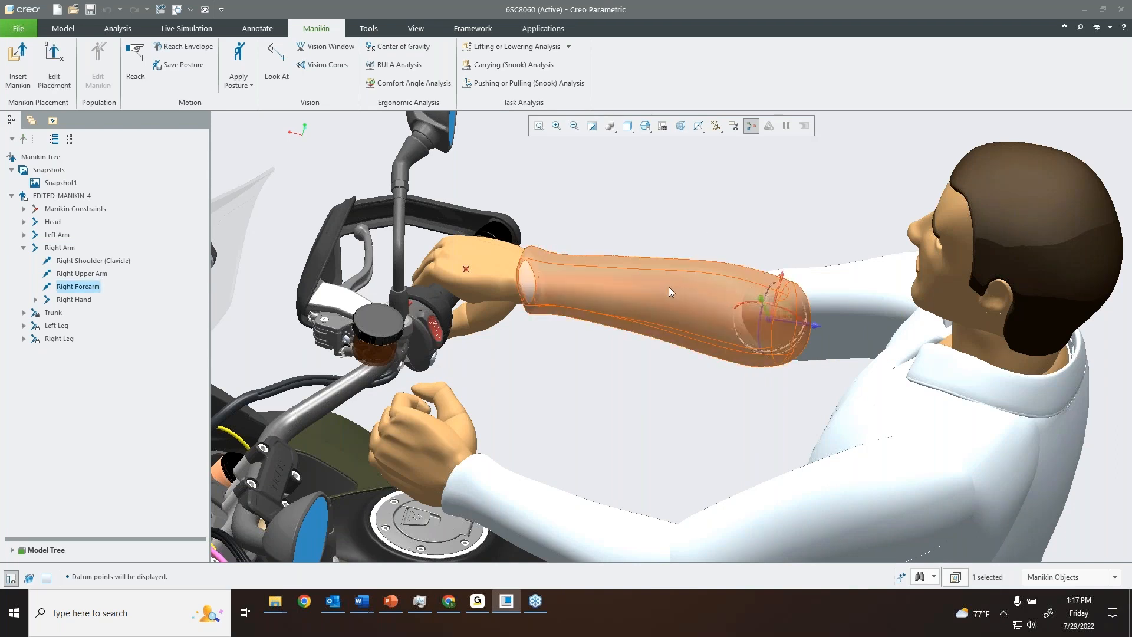
mouse_move(766, 289)
left_mouse_down()
mouse_move(762, 298)
mouse_move(765, 289)
left_mouse_up()
left_click(630, 168)
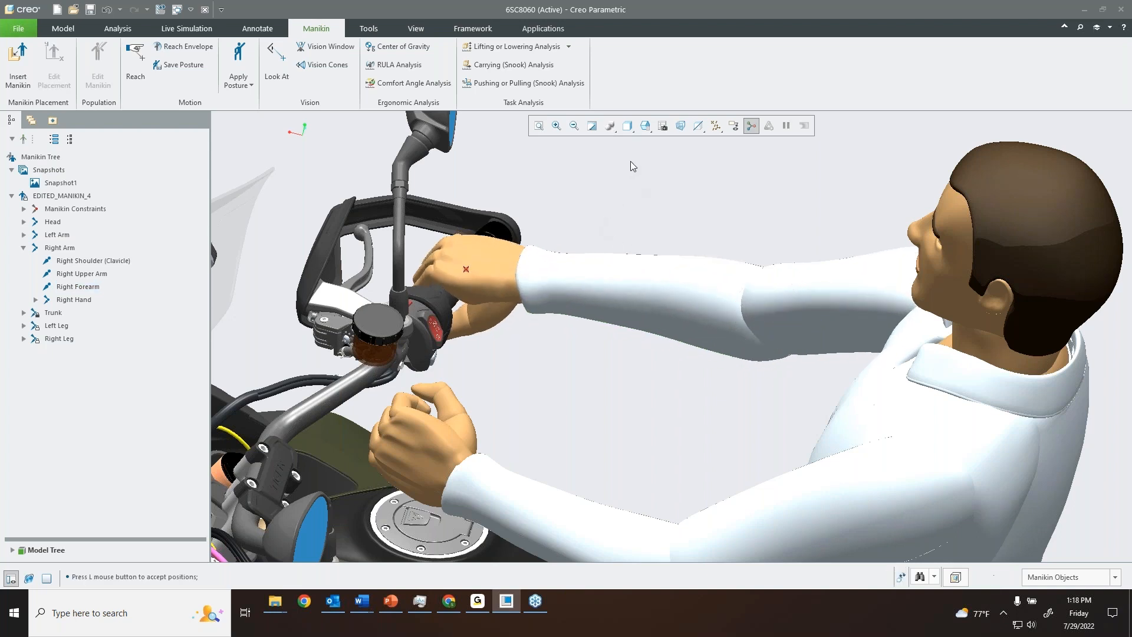
- In the saved 05_REACH view, reach the left hand's center of prehension to handlebar point PNT2 with a constraint
left_click(645, 126)
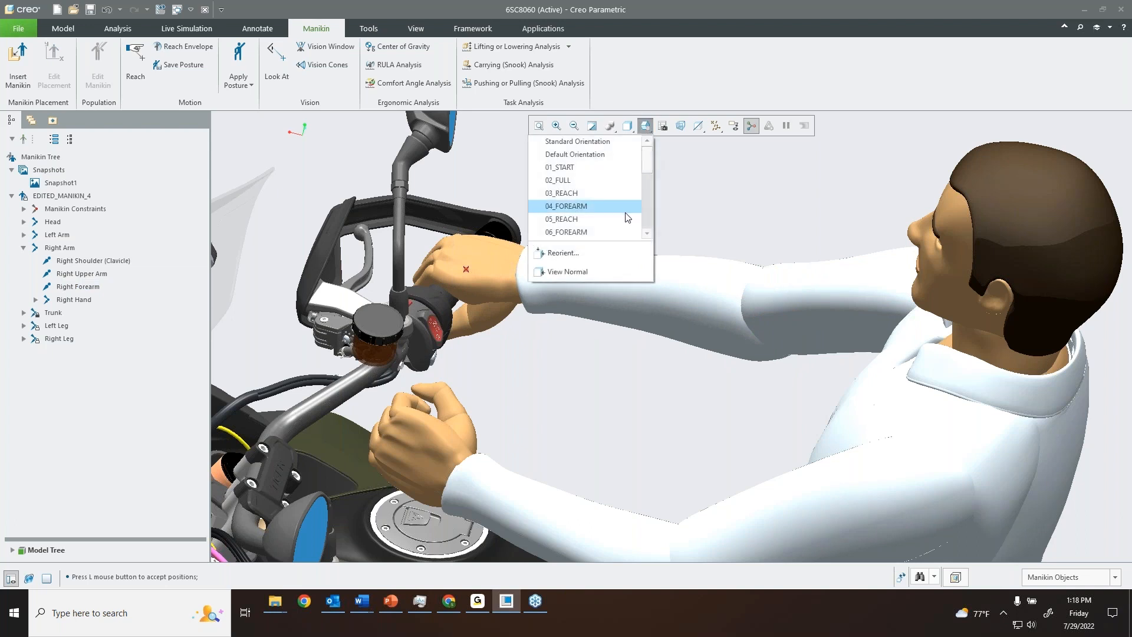
left_click(624, 219)
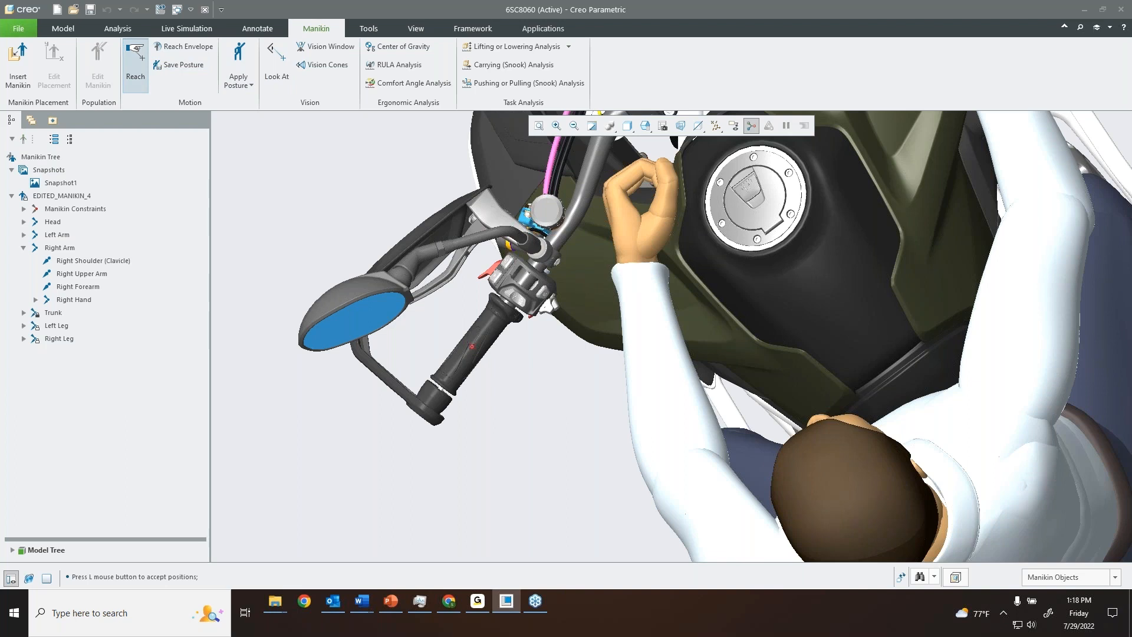
left_click(136, 65)
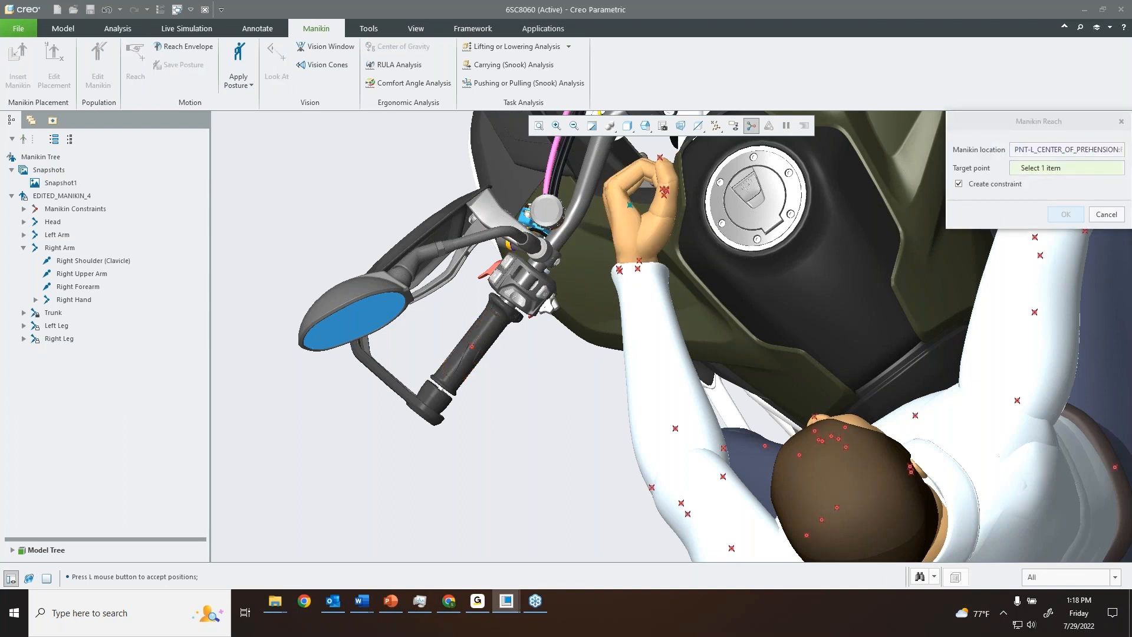
left_click(472, 347)
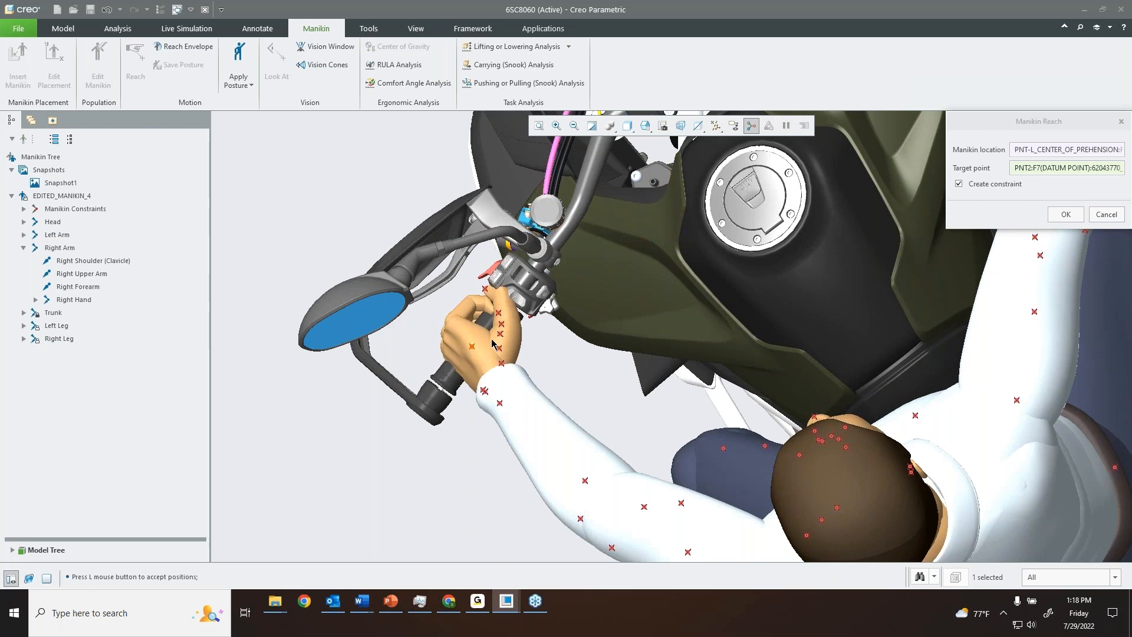
left_click(1066, 214)
- Rotate the manikin's left forearm about its elbow in the saved 06_FOREARM view
left_click(645, 125)
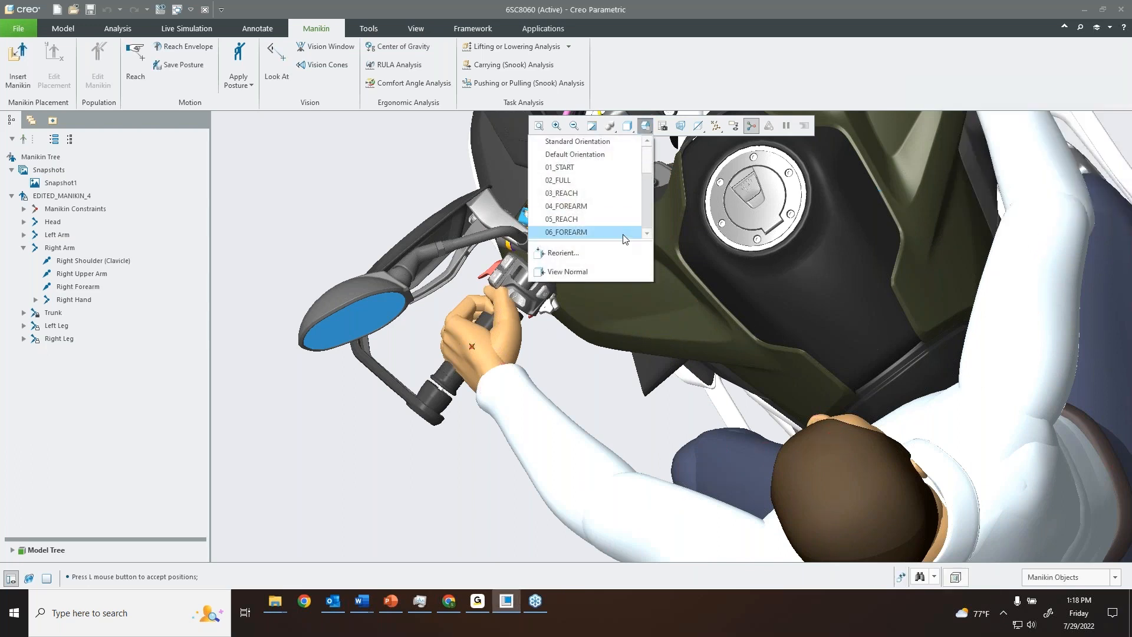
left_click(620, 232)
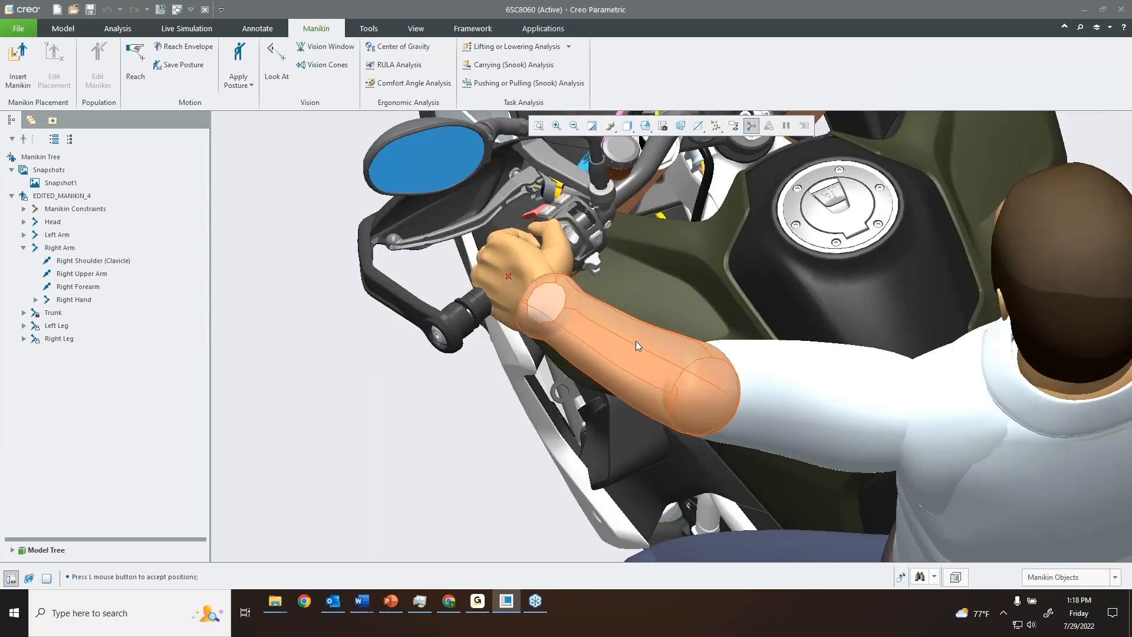
left_click(636, 347)
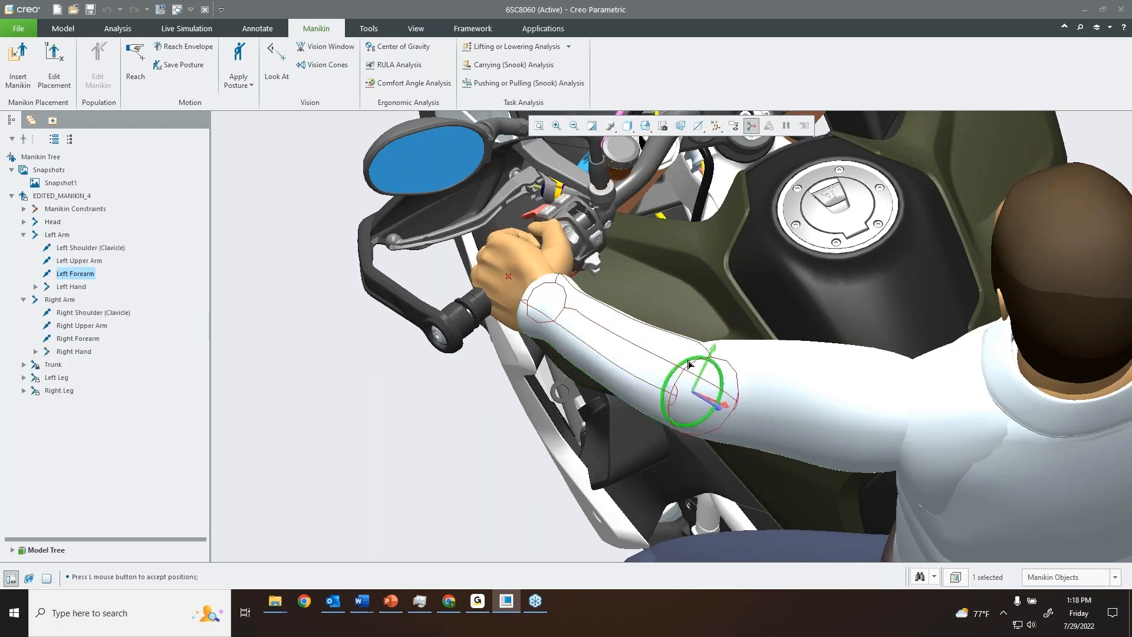
left_click_drag(694, 362, 723, 361)
- Inspect the manikin's riding pose from above and from the side, and collapse both arm branches in the Manikin Tree
scroll(487, 278, "up", 3)
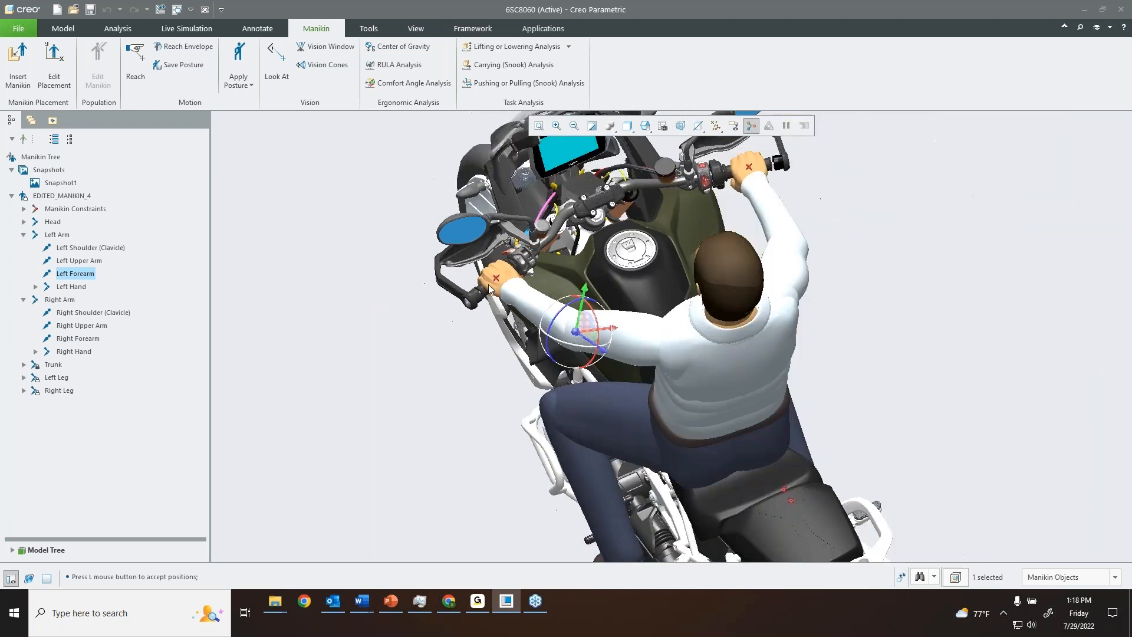
middle_click_drag(599, 318, 603, 214)
scroll(660, 412, "up", 3)
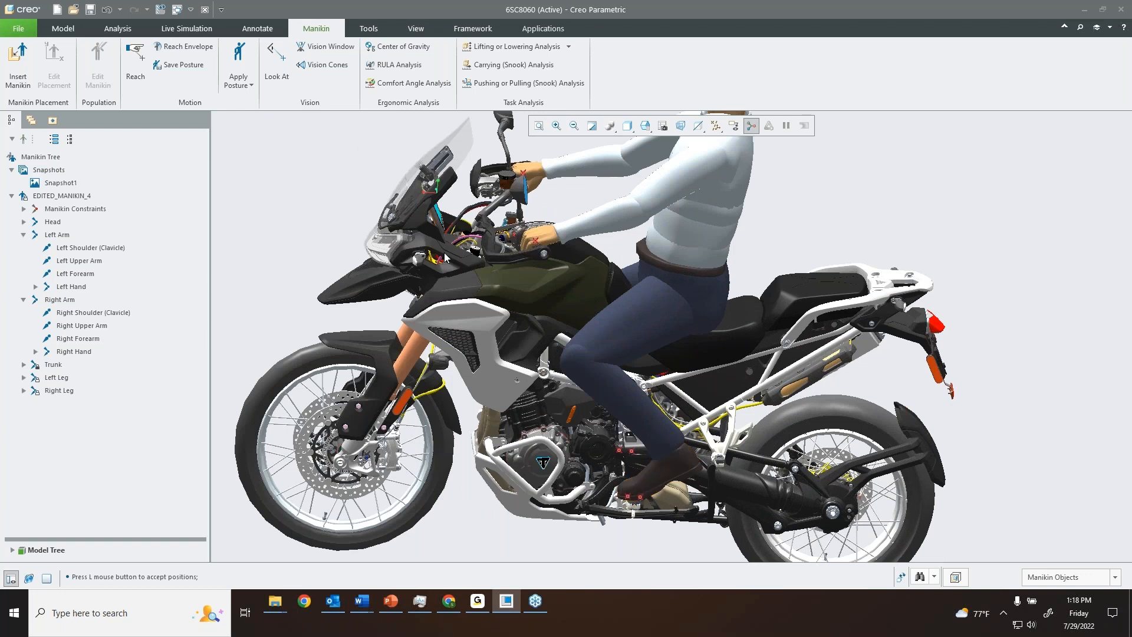
mouse_move(624, 342)
middle_mouse_down()
mouse_move(682, 387)
mouse_move(553, 367)
middle_mouse_up()
scroll(646, 278, "down", 3)
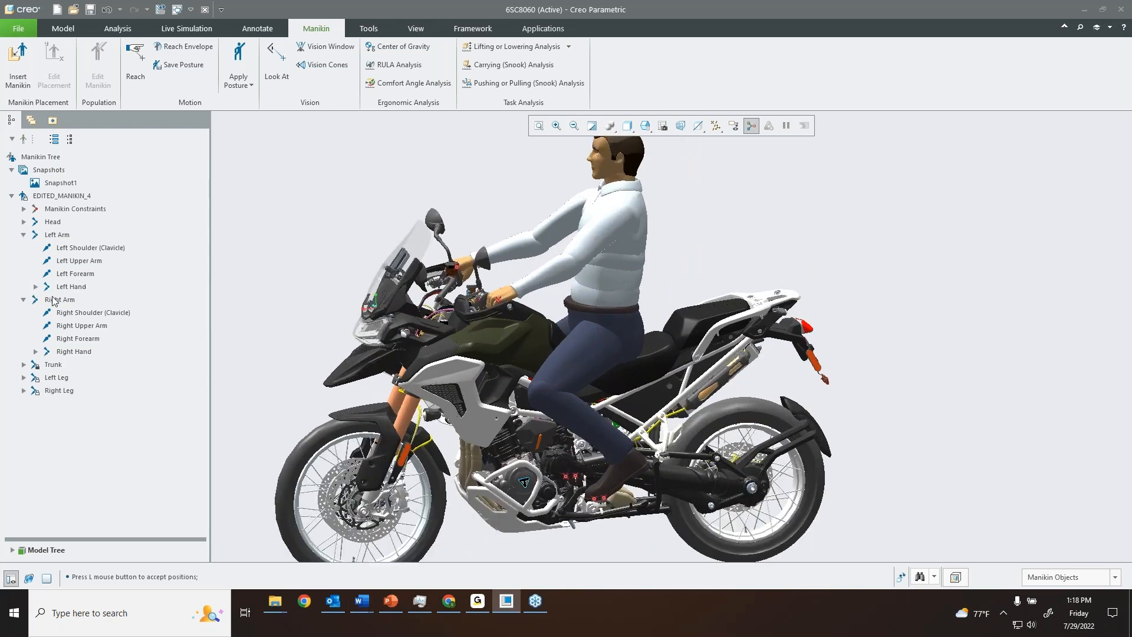
left_click(23, 300)
left_click(24, 235)
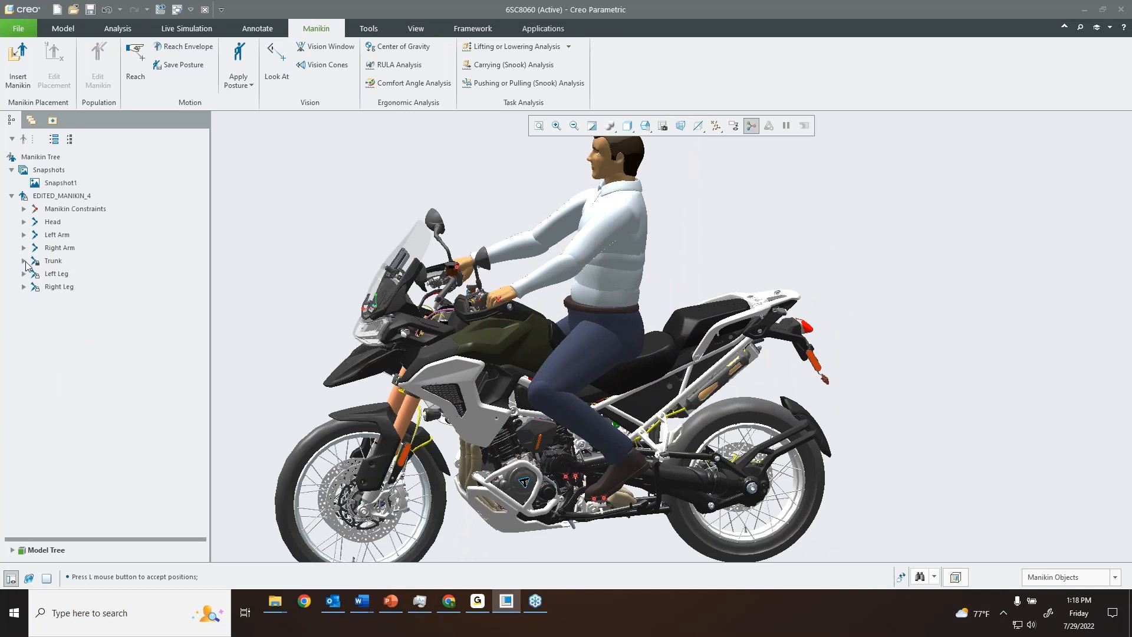
- Unlock the X degree of freedom of the trunk's Lower Back (L5) segment and lean the manikin's torso slightly forward
left_click(608, 313)
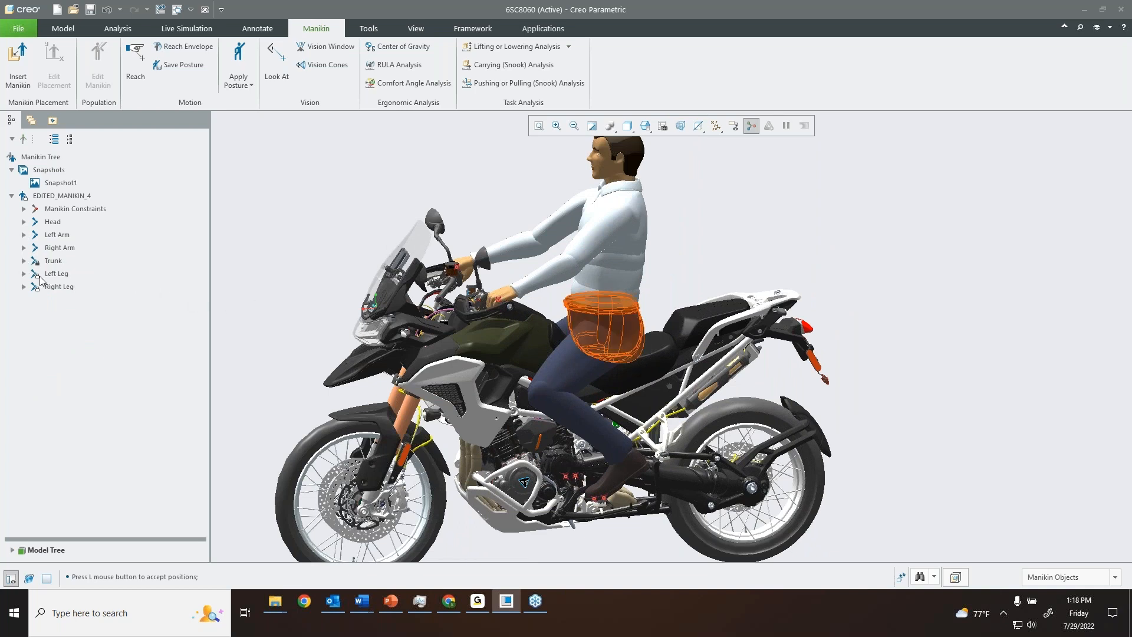
left_click(51, 263)
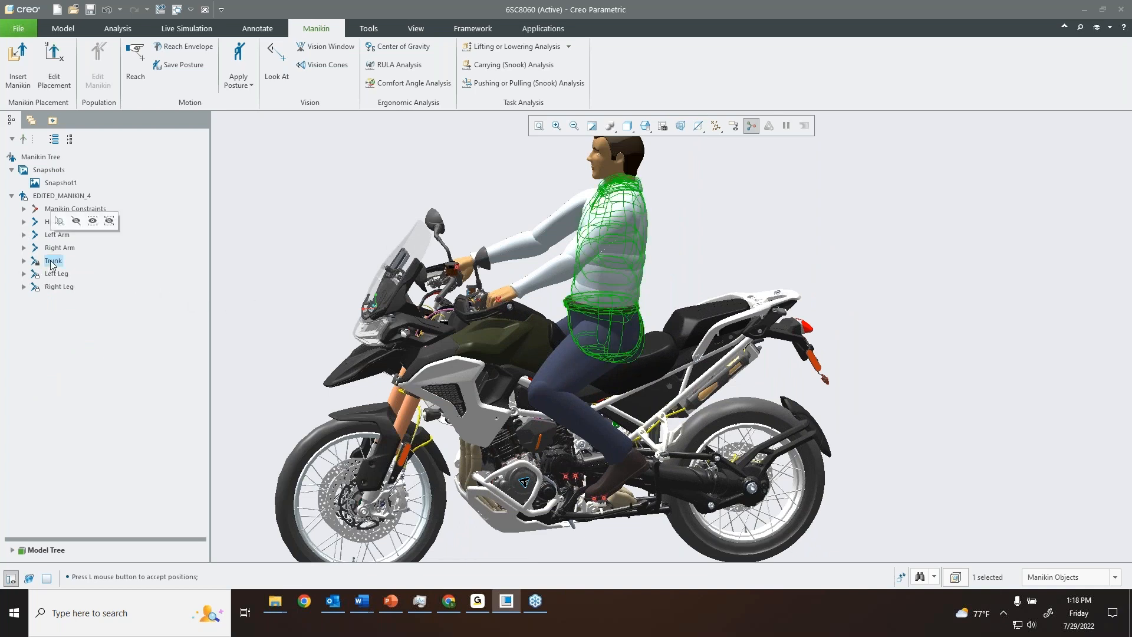
left_click(25, 261)
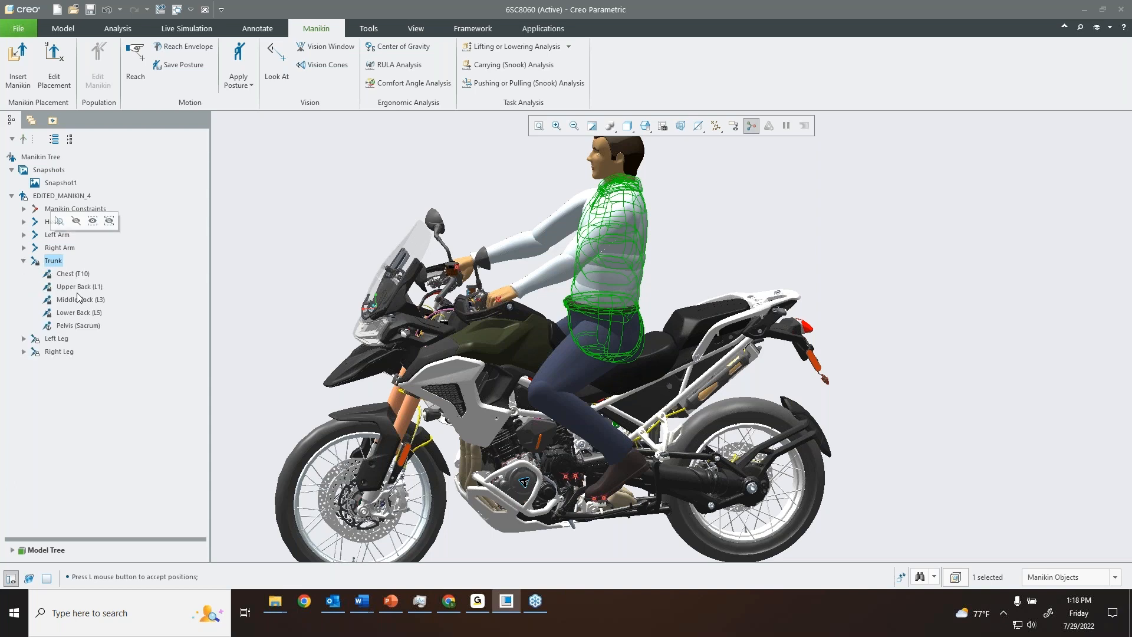
left_click(78, 314)
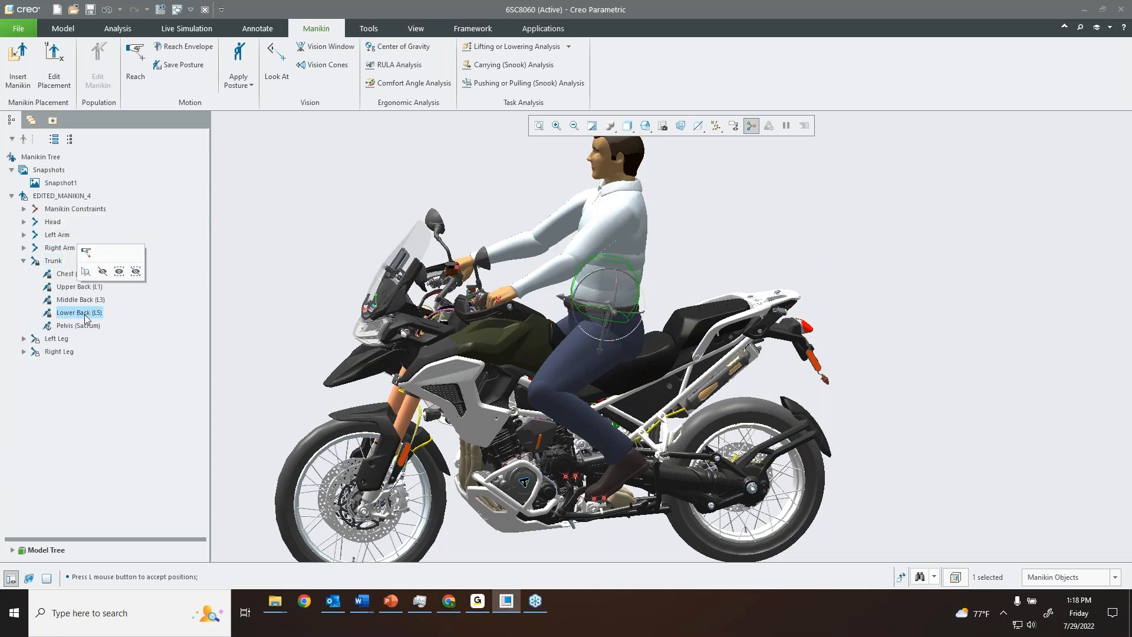
right_click(85, 318)
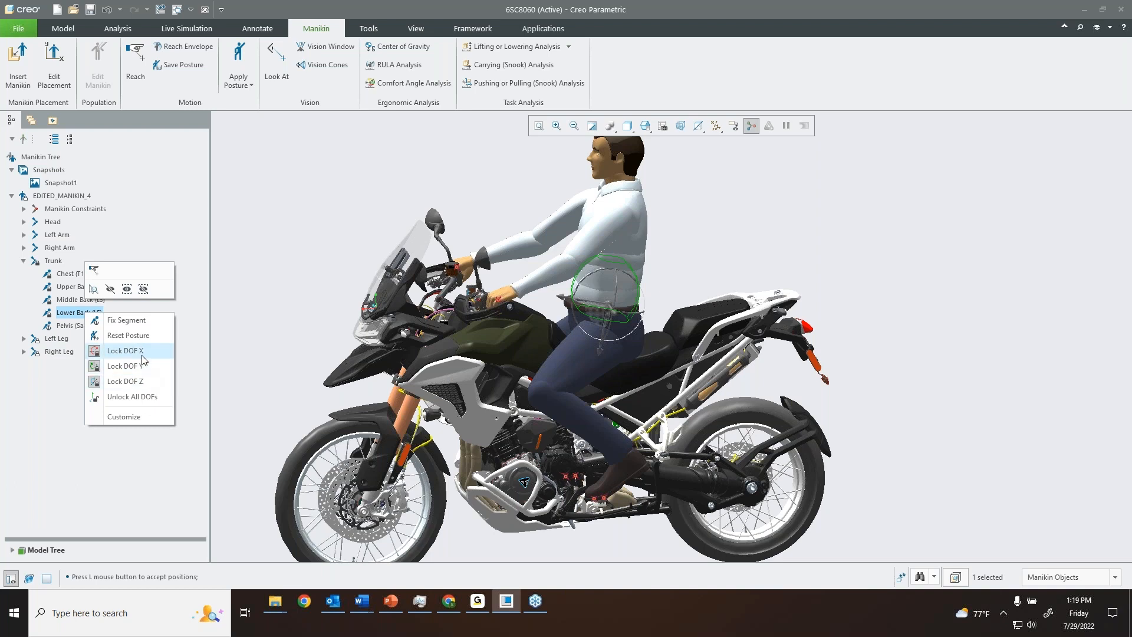
left_click(138, 352)
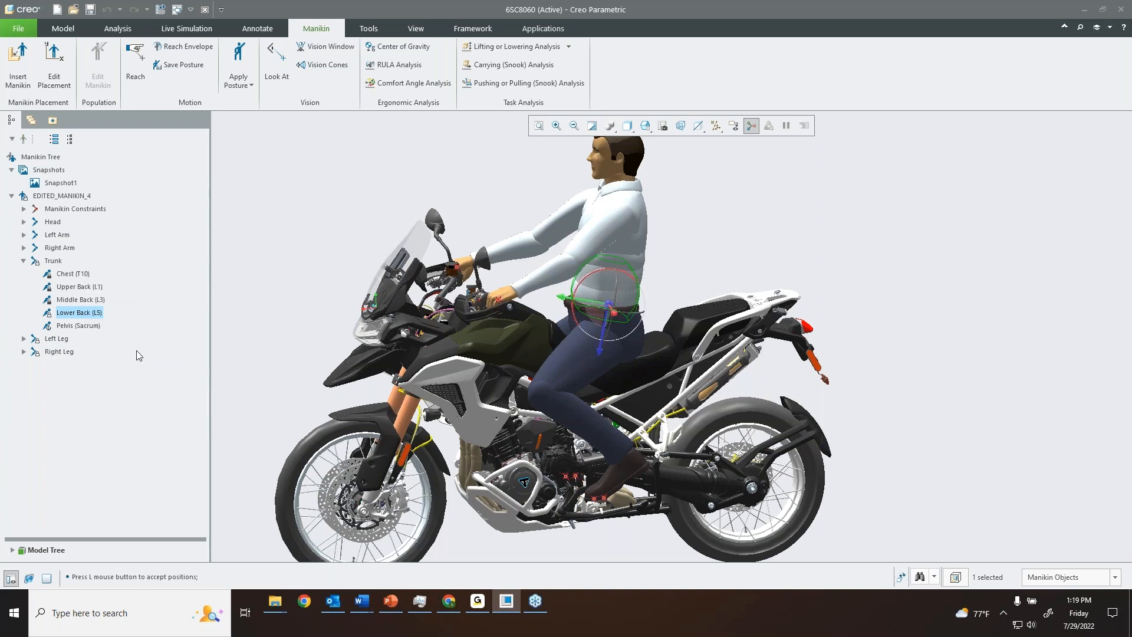
left_click_drag(608, 275, 599, 272)
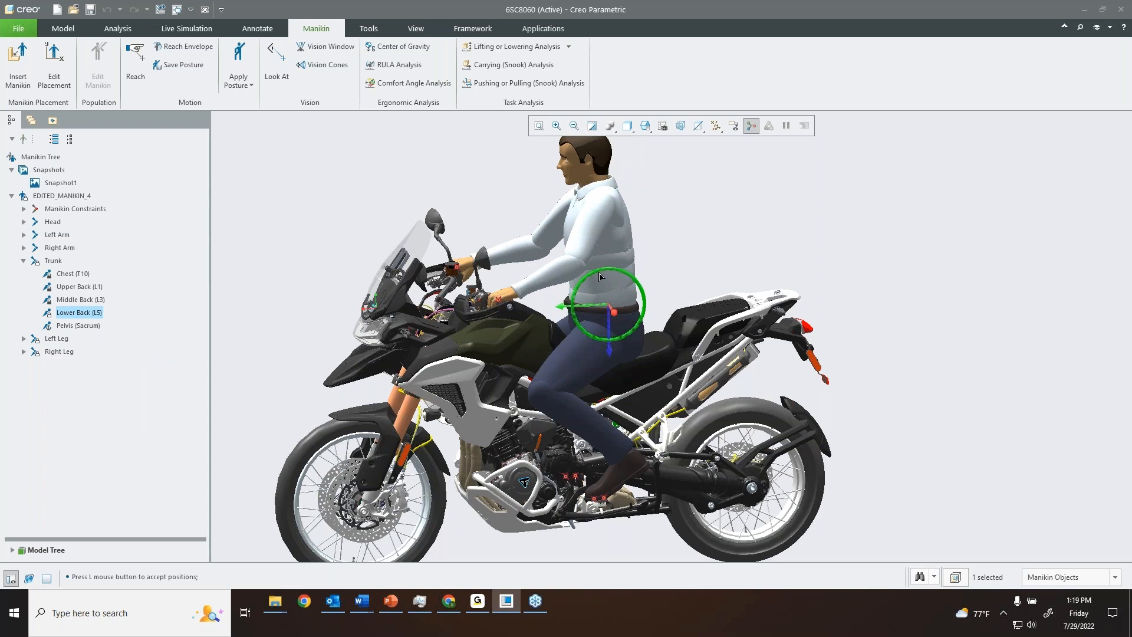
left_click(677, 221)
- Take a second snapshot of the manikin in its forward-leaning riding pose and list it under Snapshots
scroll(677, 233, "down", 1)
scroll(608, 270, "up", 1)
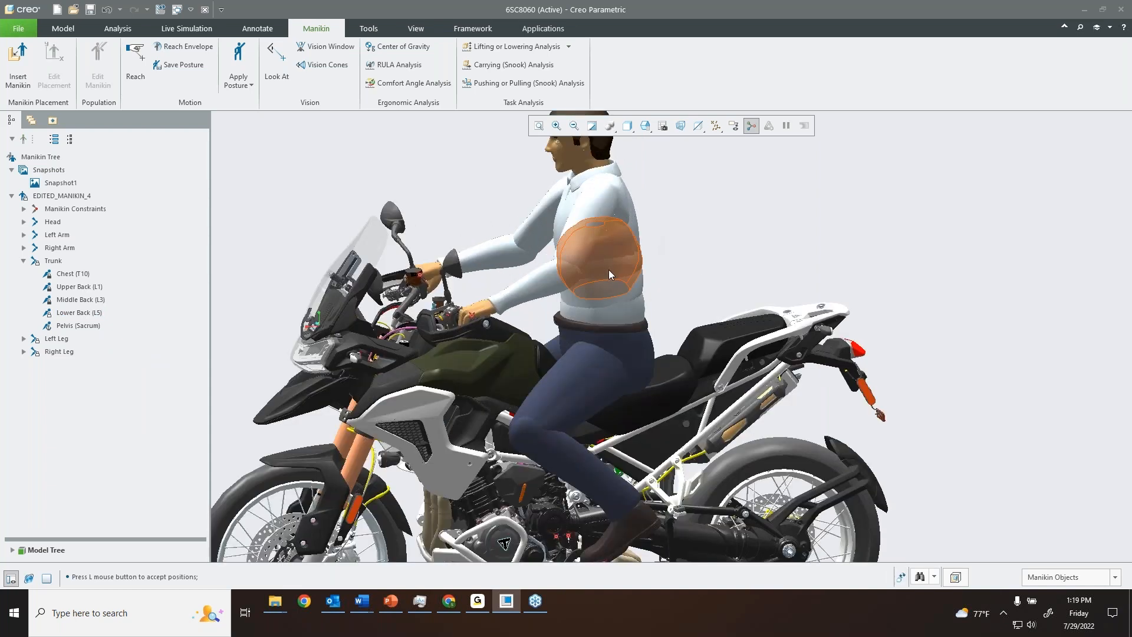
scroll(611, 270, "down", 1)
mouse_move(652, 261)
middle_mouse_down()
mouse_move(684, 266)
mouse_move(671, 265)
middle_mouse_up()
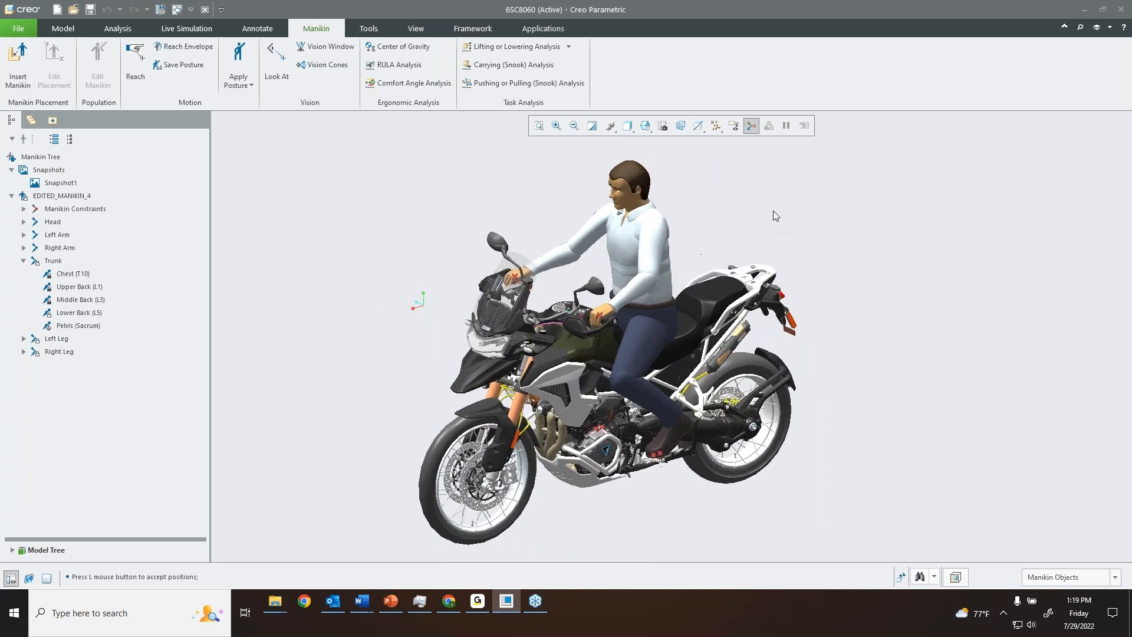
scroll(714, 277, "down", 1)
scroll(715, 277, "up", 1)
left_click(64, 184)
left_click(51, 170)
left_click(59, 138)
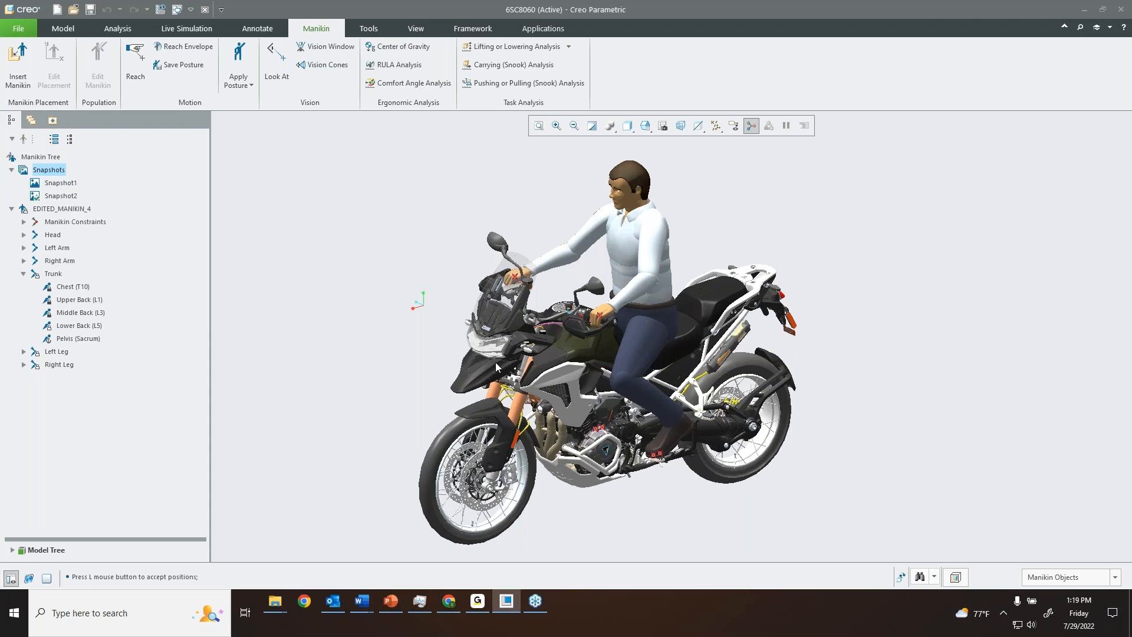
- Examine the left upper arm's rotation handles, clear the selection and collapse the Left Arm and Trunk branches
left_click(300, 232)
left_click(656, 258)
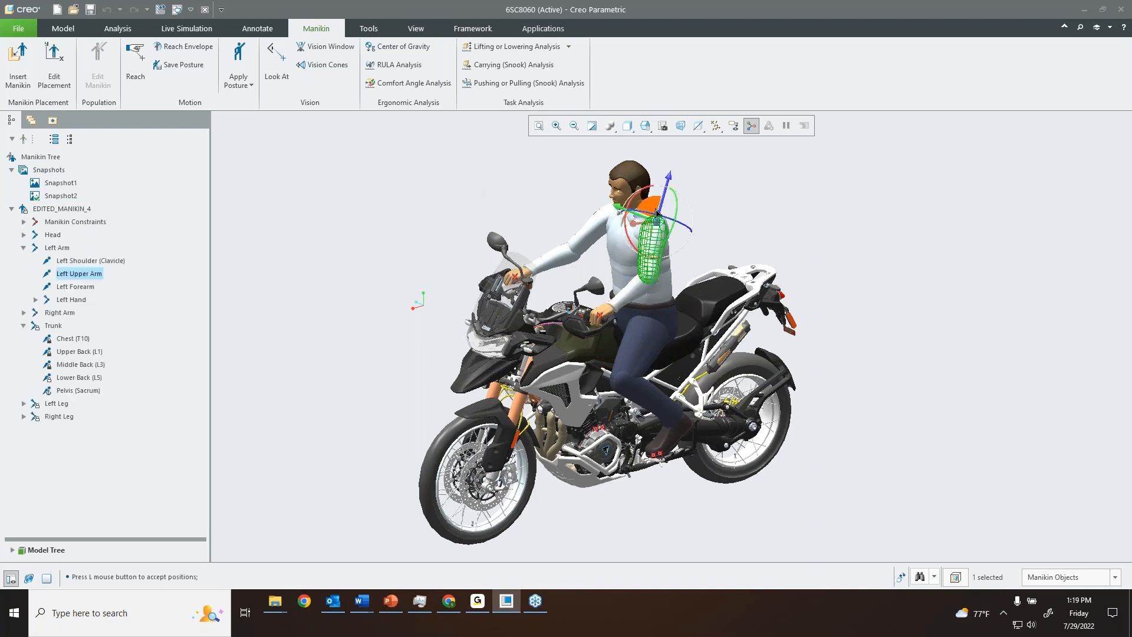
left_click(762, 217)
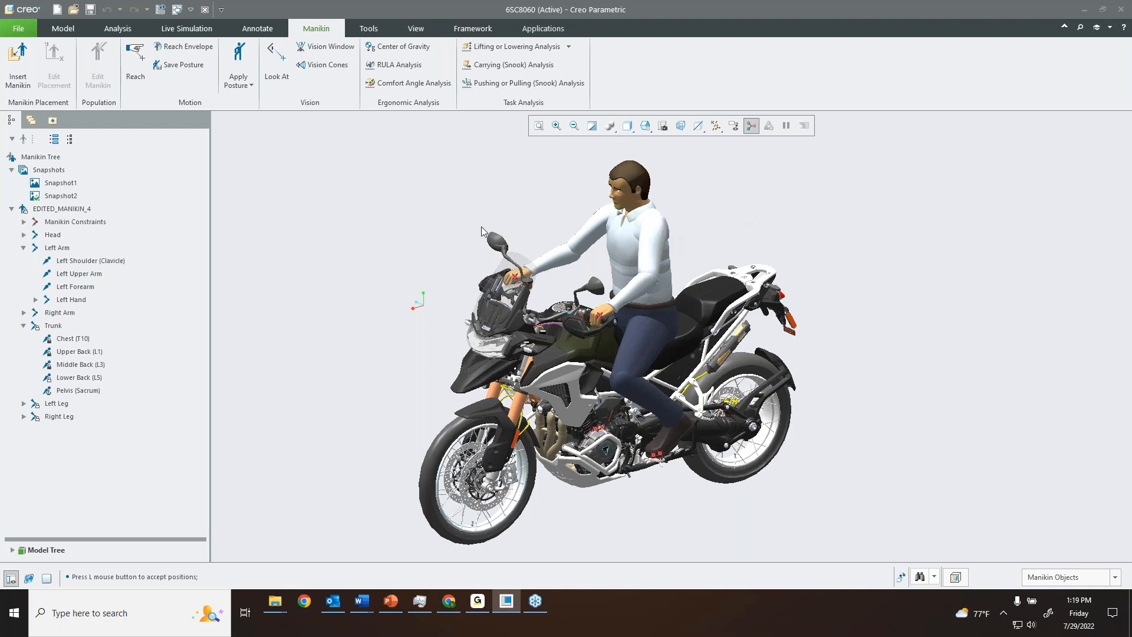
left_click(24, 248)
left_click(24, 274)
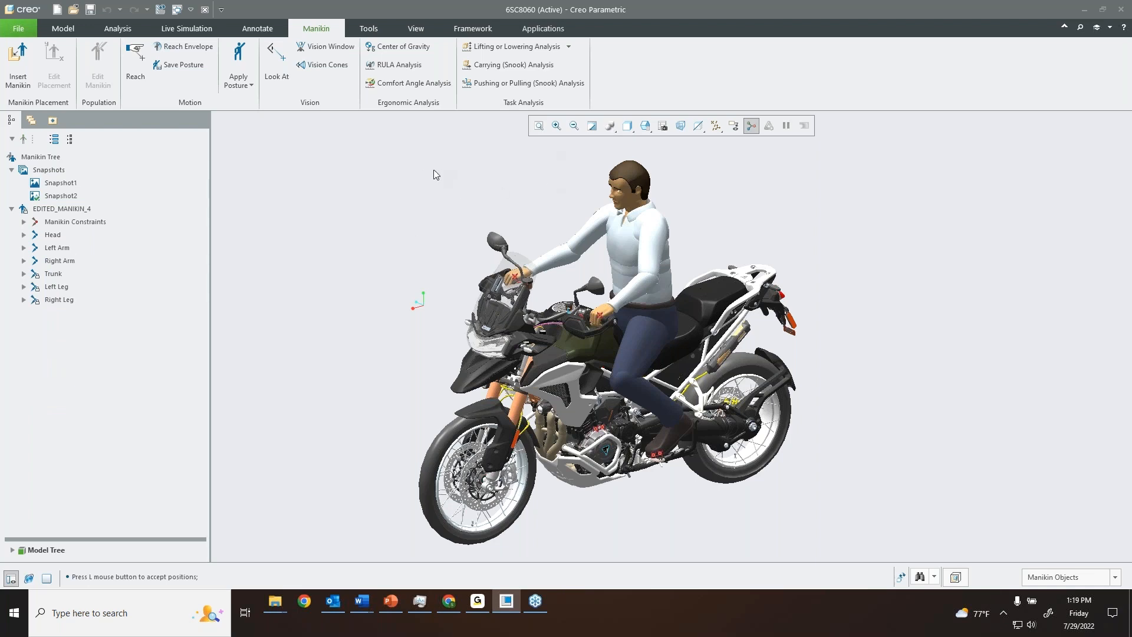
- Start a Visual Field analysis and expand MANIKIN_0001.ASM down to the read-only features of EDITED_MANIKIN_4.ASM in the model tree
left_click(117, 28)
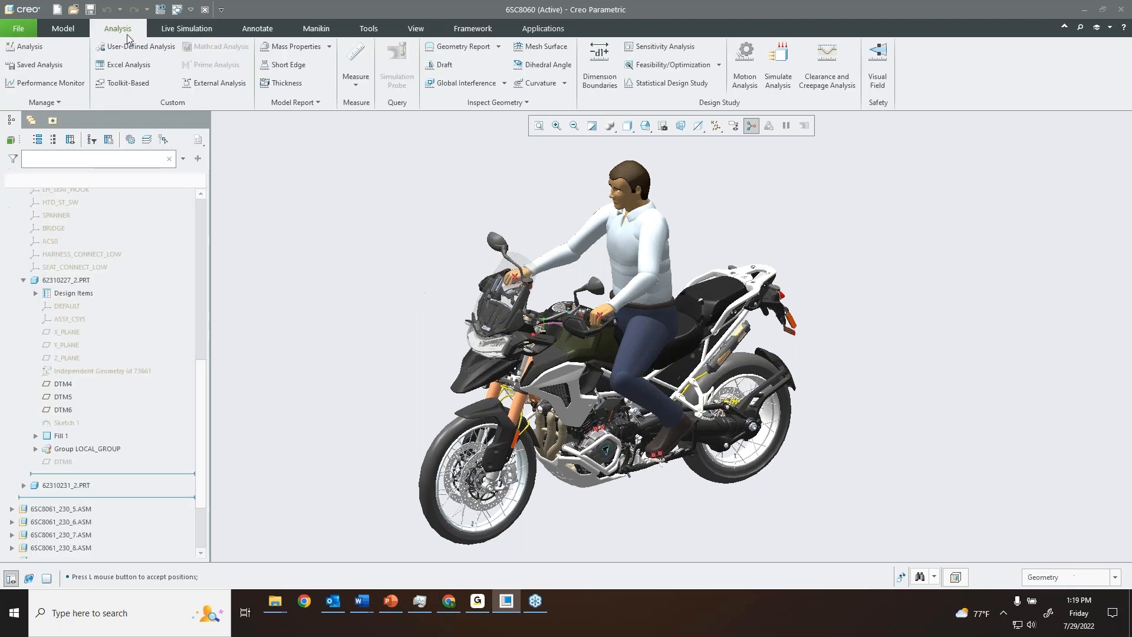
left_click(878, 65)
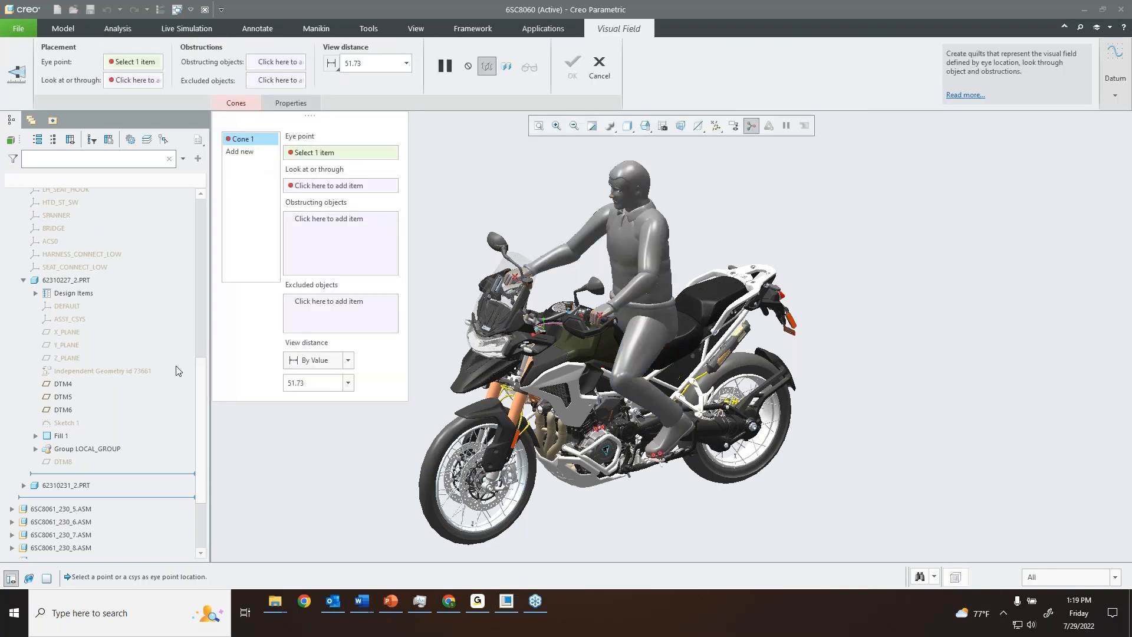
scroll(200, 378, "up", 8)
left_click(12, 401)
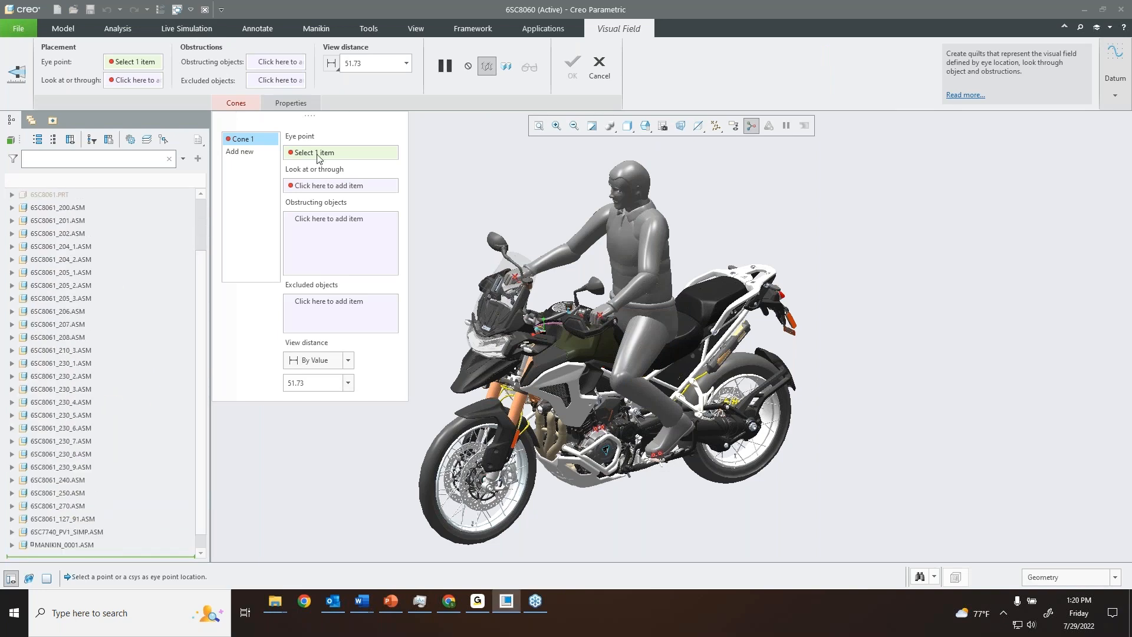
scroll(121, 260, "down", 1)
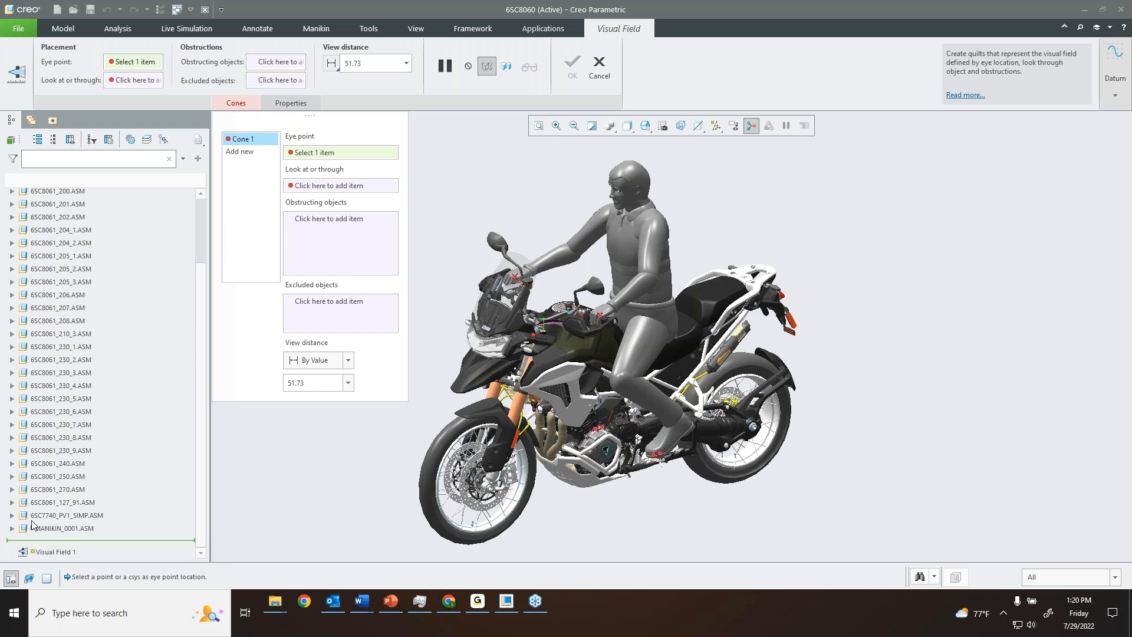
left_click(11, 528)
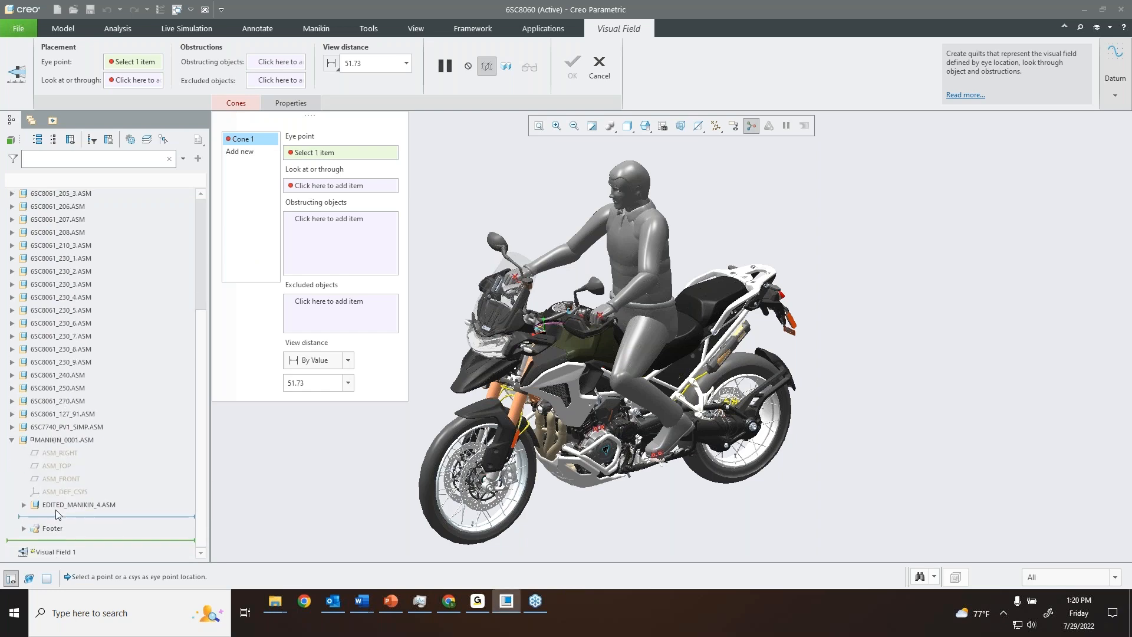
left_click(24, 505)
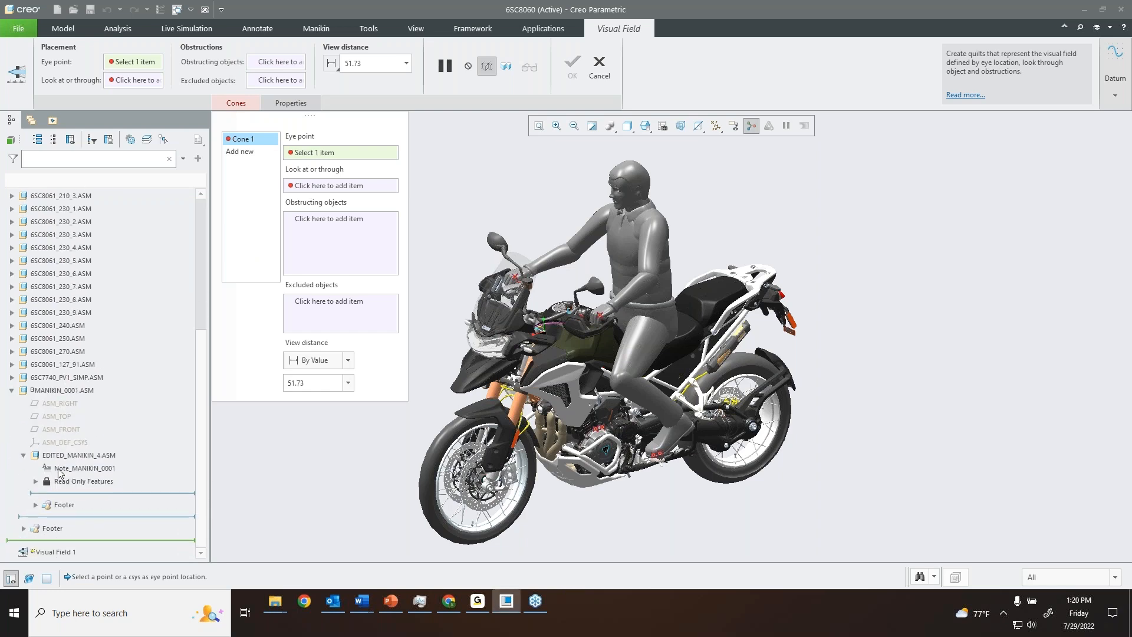
left_click(36, 482)
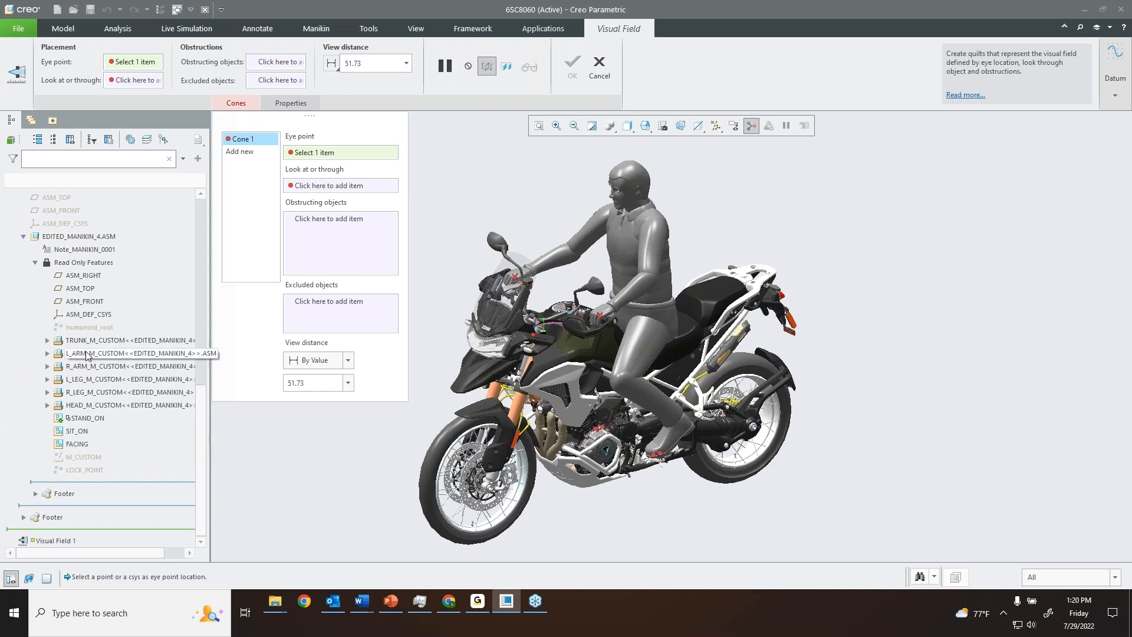
- Set the eye point of Cone 1 to datum point PNT-L_EYE in the skull of the manikin's head assembly
left_click(47, 405)
left_click(59, 419)
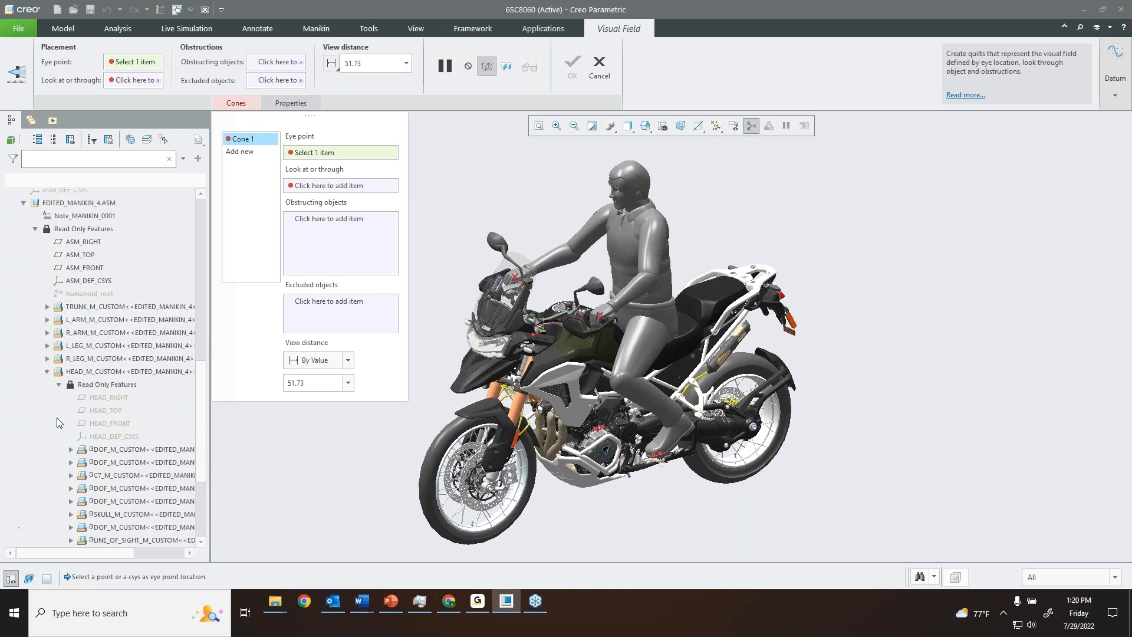
scroll(89, 428, "down", 3)
left_click(70, 422)
scroll(92, 418, "down", 1)
left_click(82, 409)
scroll(116, 405, "down", 8)
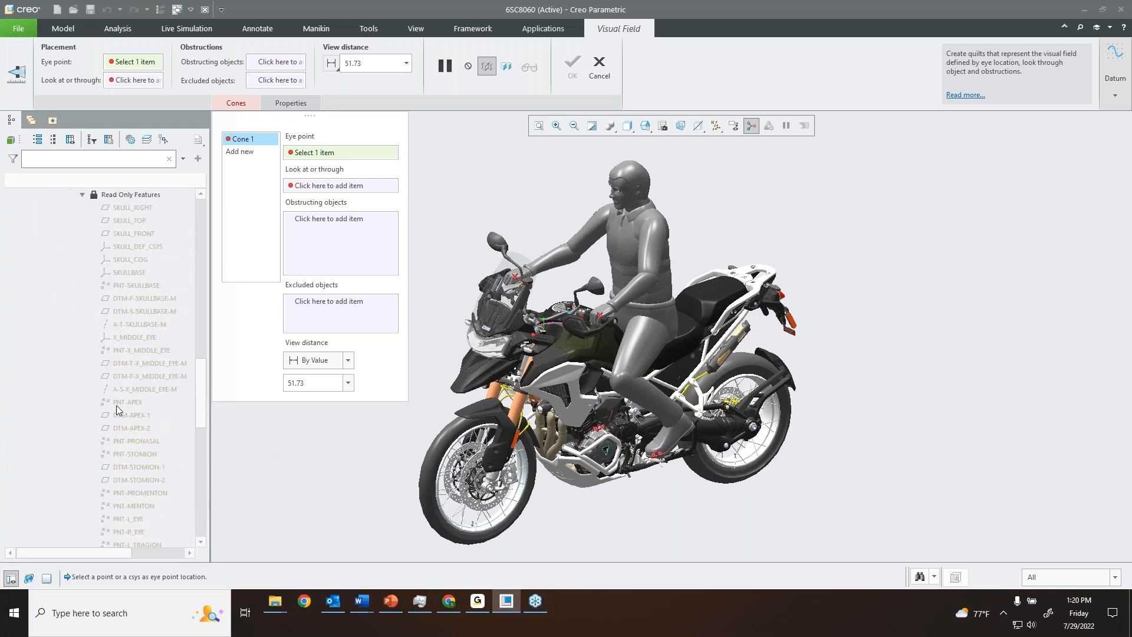
scroll(138, 463, "down", 1)
left_click(132, 465)
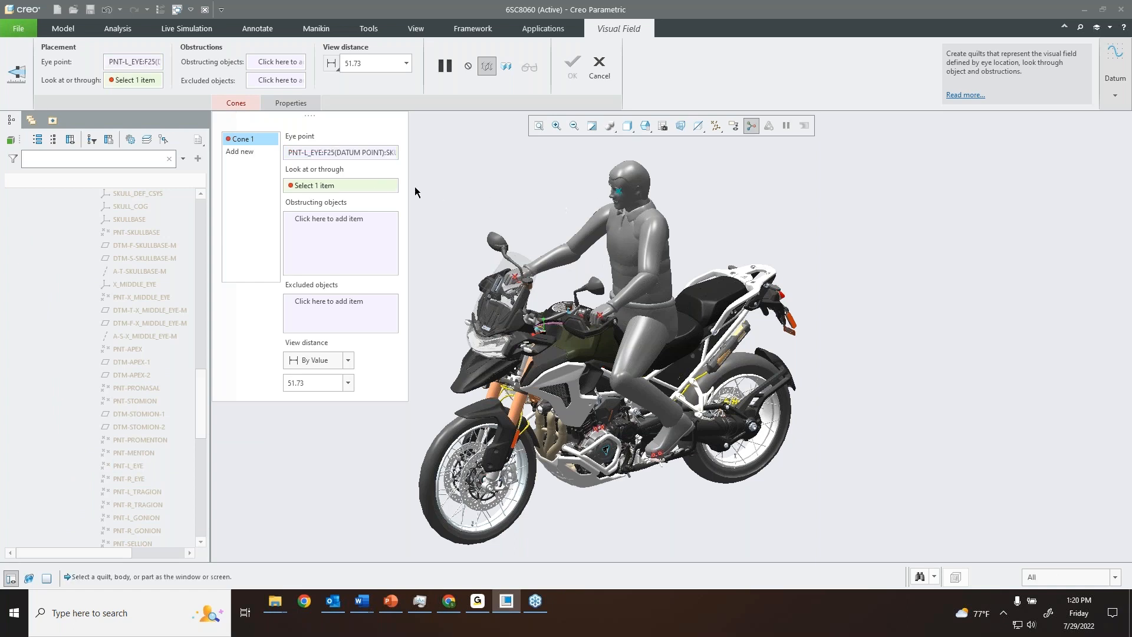
- Create the visual field looking through the windscreen body, with 6SC8061_230_5.ASM and 6SC8061_250.ASM as obstructing objects
left_click(510, 278)
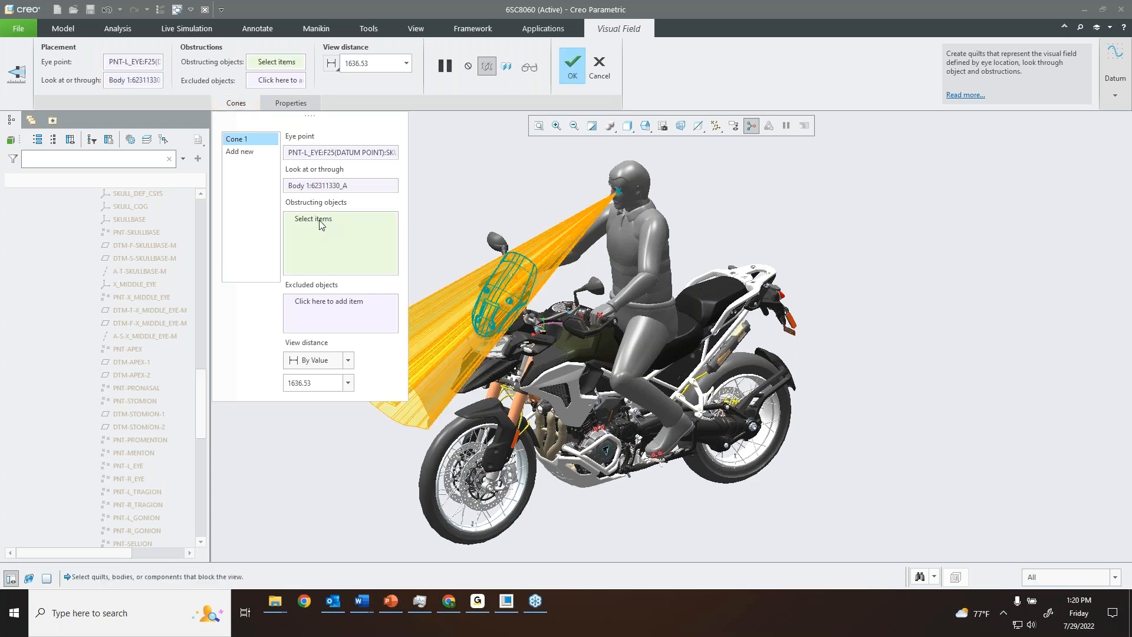
left_click_drag(202, 382, 223, 264)
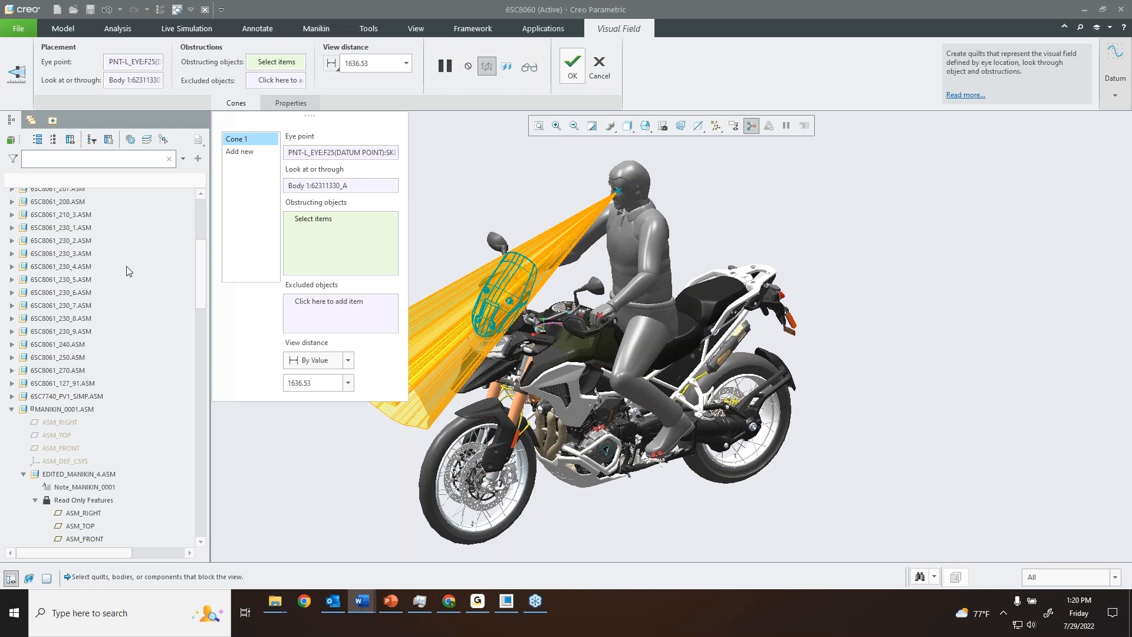
left_click(77, 280)
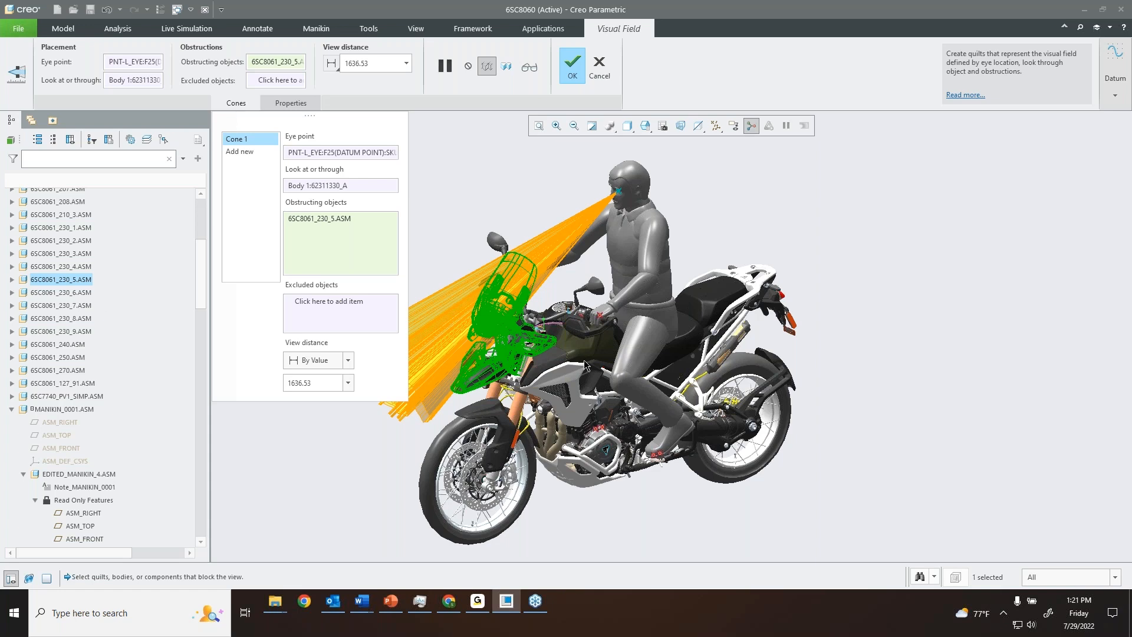
left_click(65, 357, "ctrl")
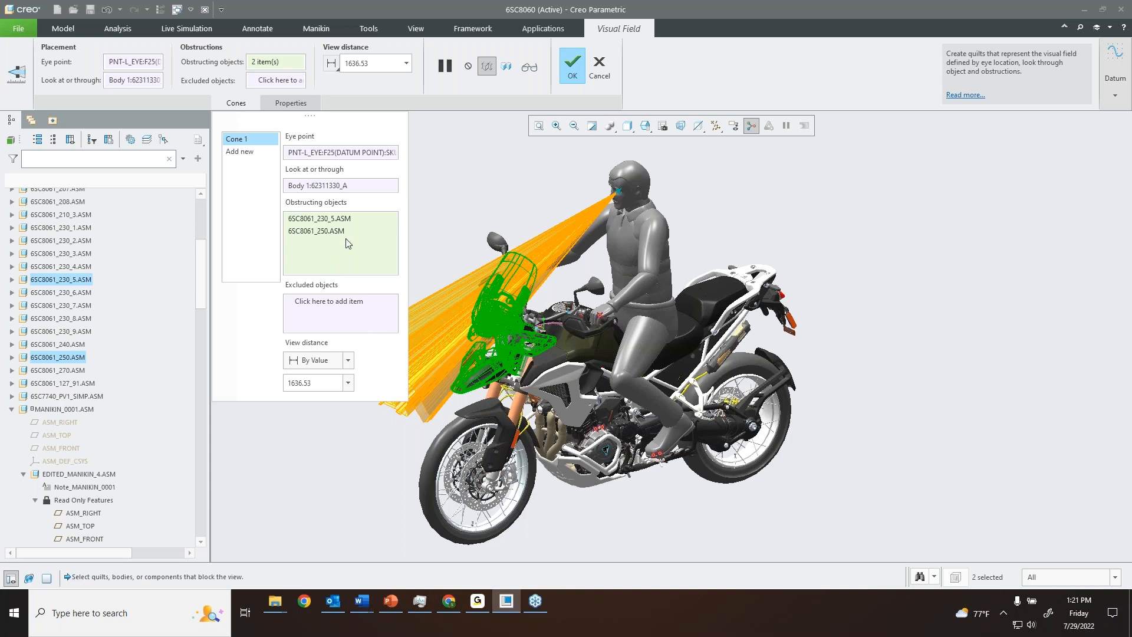
left_click(575, 71)
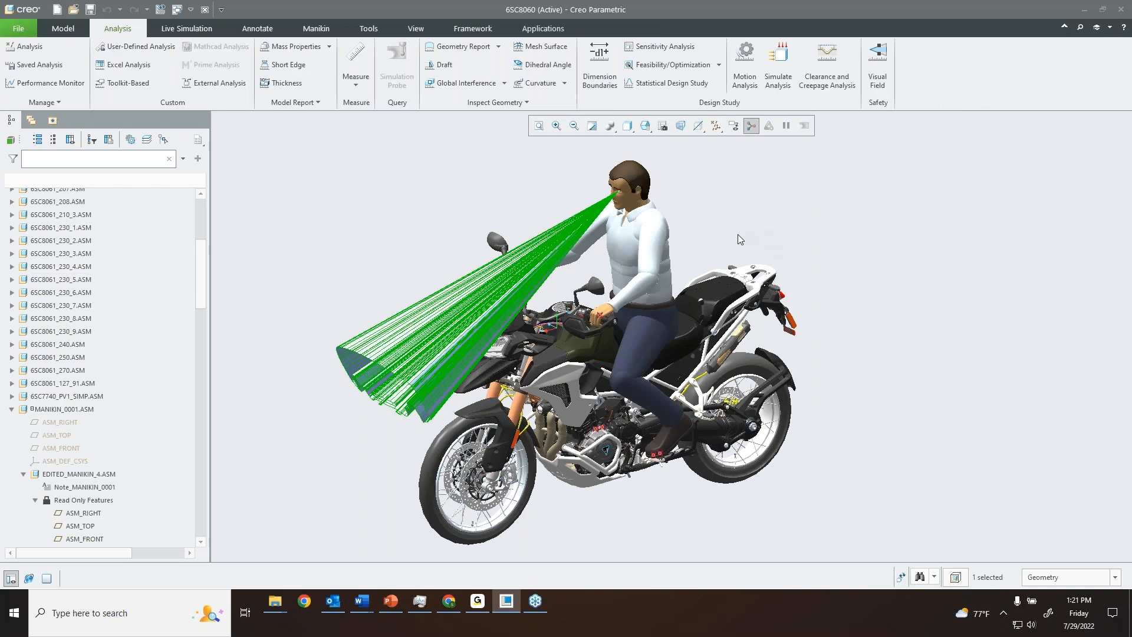
- Inspect the rider's visual field cone from the front and from the side of the motorcycle
middle_click_drag(740, 237, 533, 285)
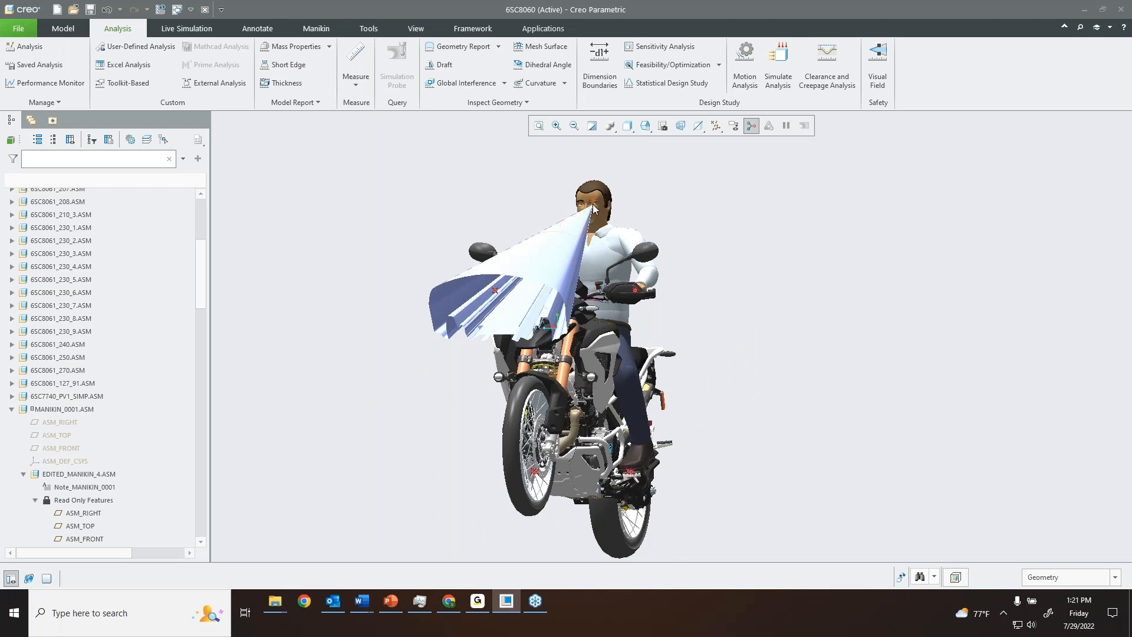
mouse_move(570, 289)
middle_mouse_down()
mouse_move(514, 271)
mouse_move(525, 266)
mouse_move(492, 324)
mouse_move(513, 334)
mouse_move(545, 302)
mouse_move(426, 324)
mouse_move(503, 335)
mouse_move(491, 319)
middle_mouse_up()
scroll(493, 323, "up", 3)
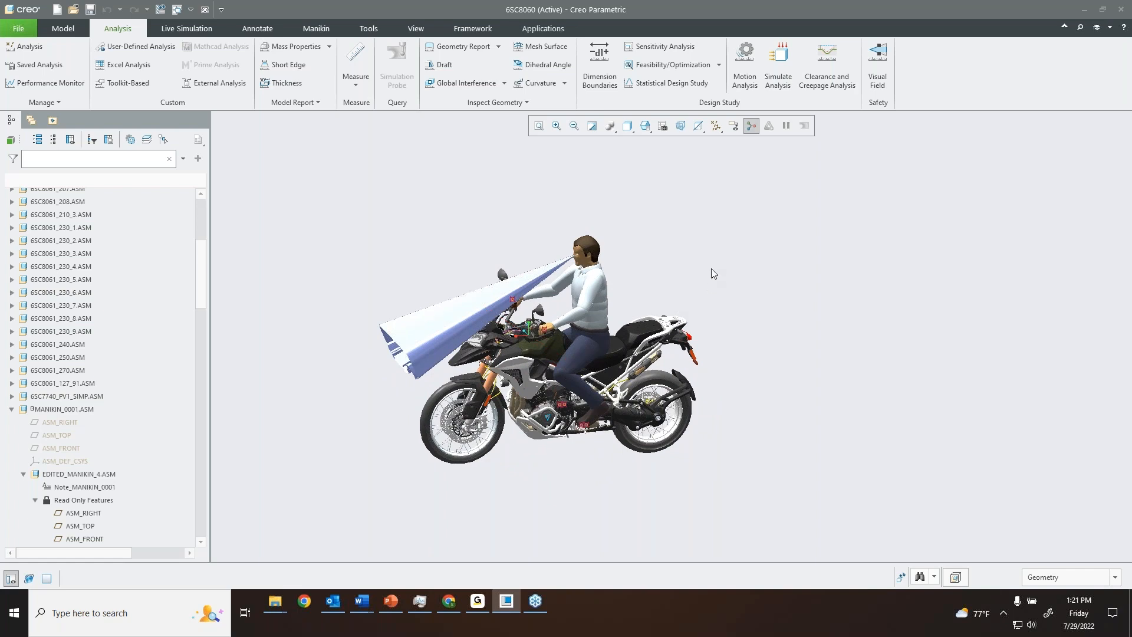
scroll(635, 307, "up", 2)
middle_click_drag(639, 333, 704, 313, "shift")
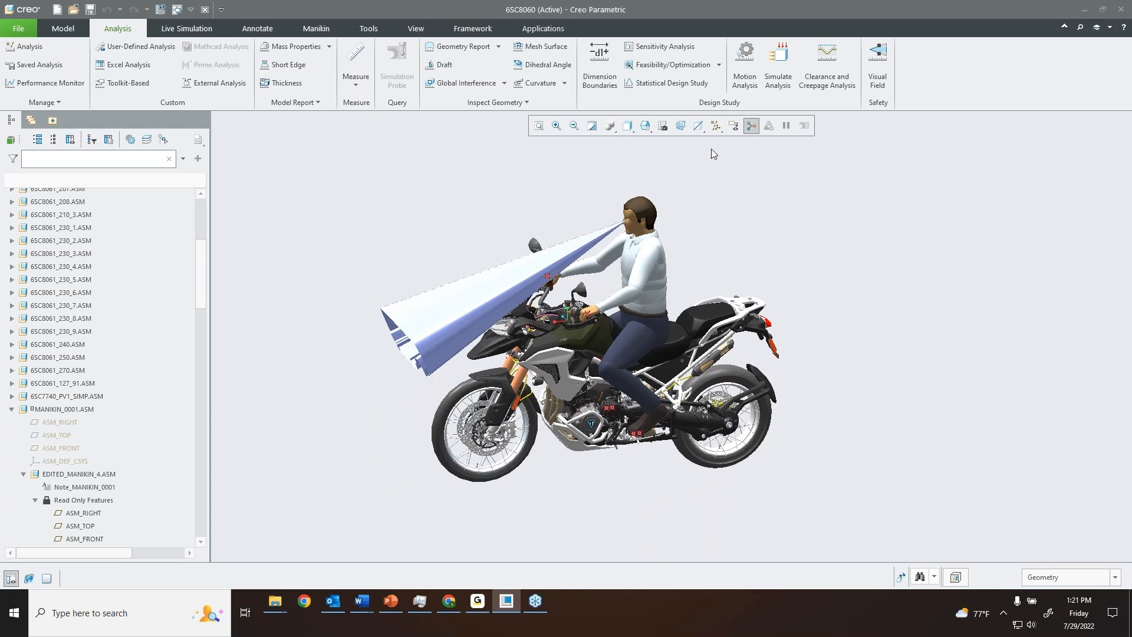
- Close the motorcycle assembly and erase all objects that are not displayed from the session
left_click(205, 9)
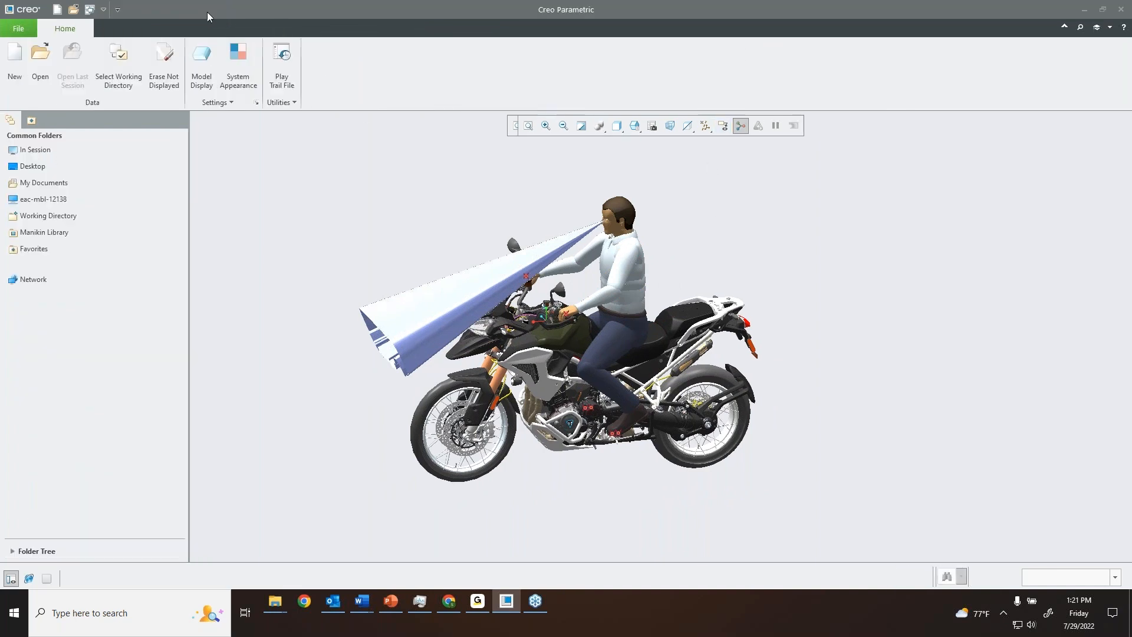
left_click(165, 64)
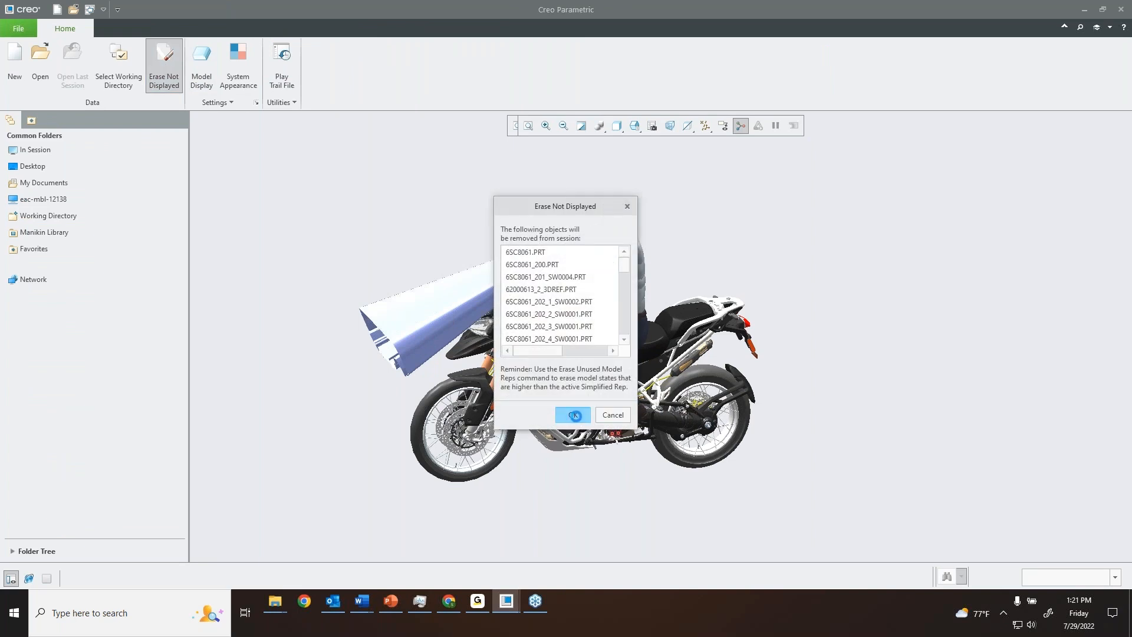
left_click(574, 415)
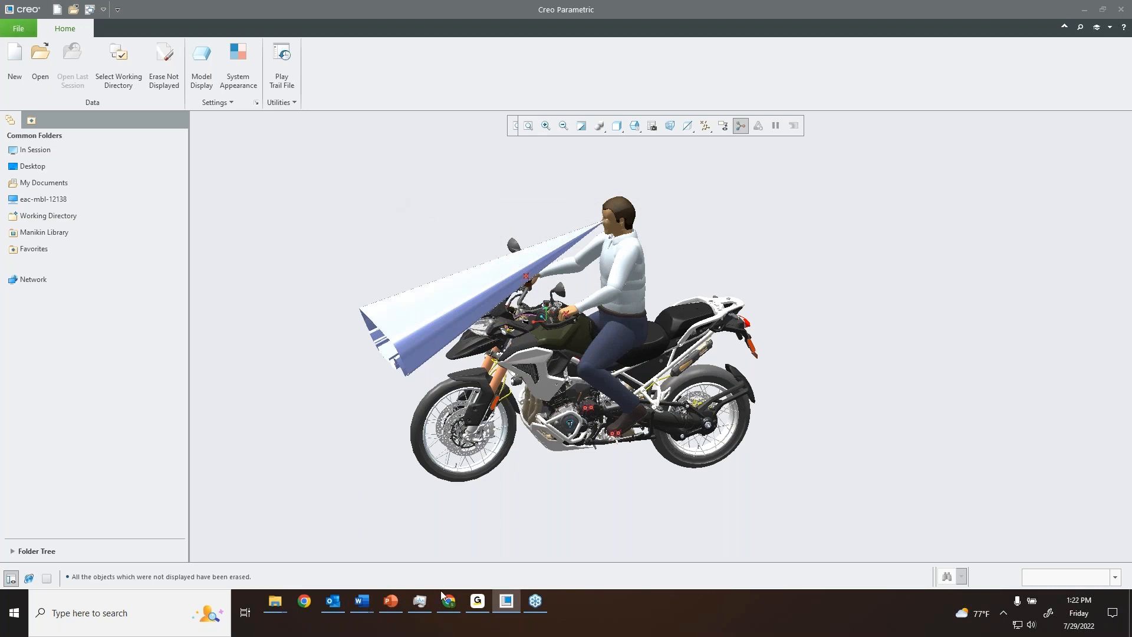
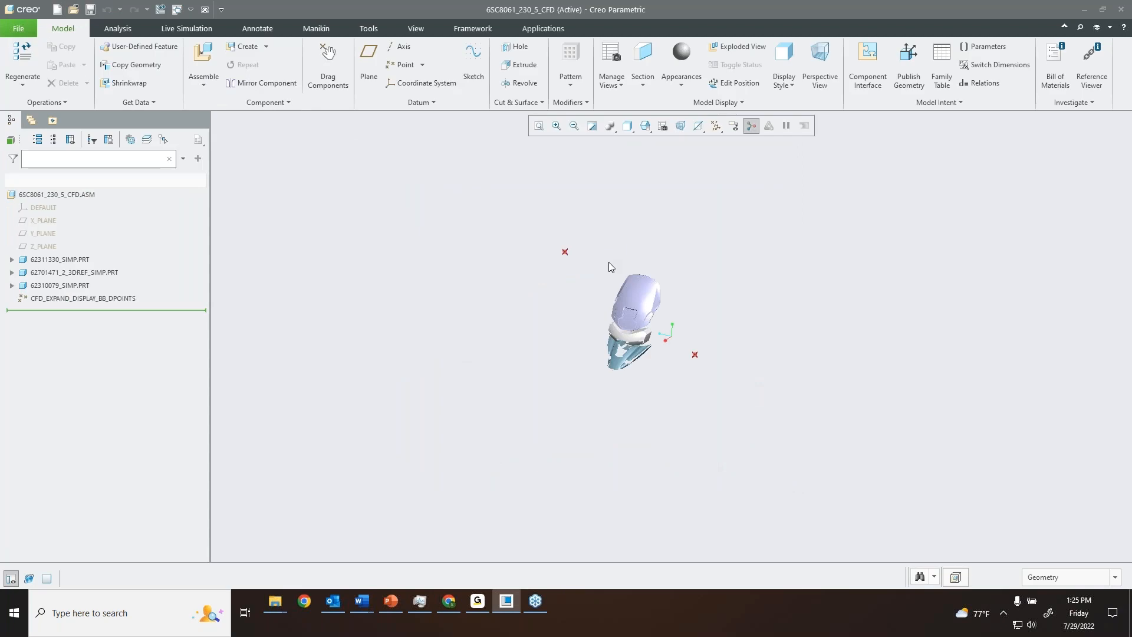
- Turn off the display of all datum features and turn the simplified fairing assembly to an angled front view
left_click(716, 126)
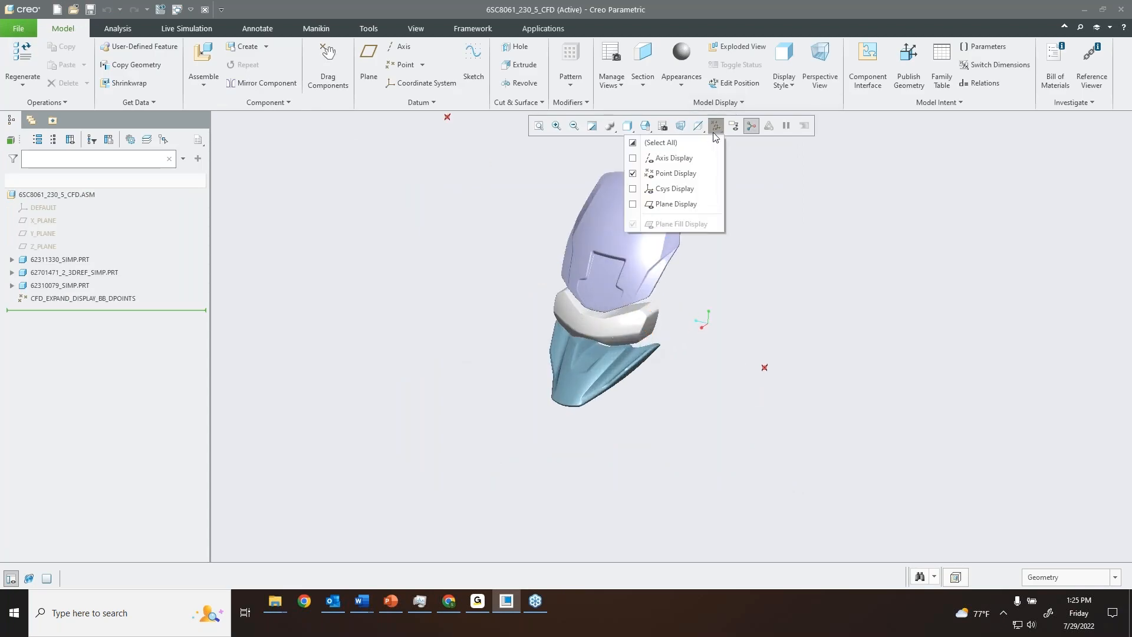
left_click(699, 142)
left_click(698, 142)
mouse_move(632, 281)
middle_mouse_down()
mouse_move(707, 321)
mouse_move(549, 272)
mouse_move(455, 327)
middle_mouse_up()
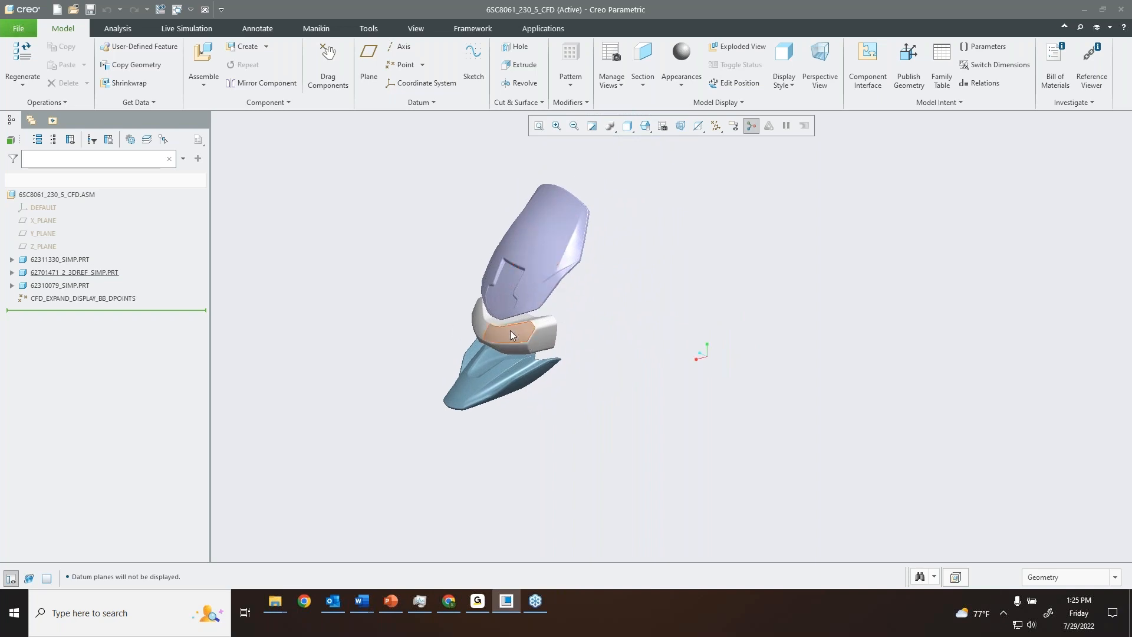
scroll(499, 282, "up", 1)
middle_click_drag(499, 281, 564, 297, "shift")
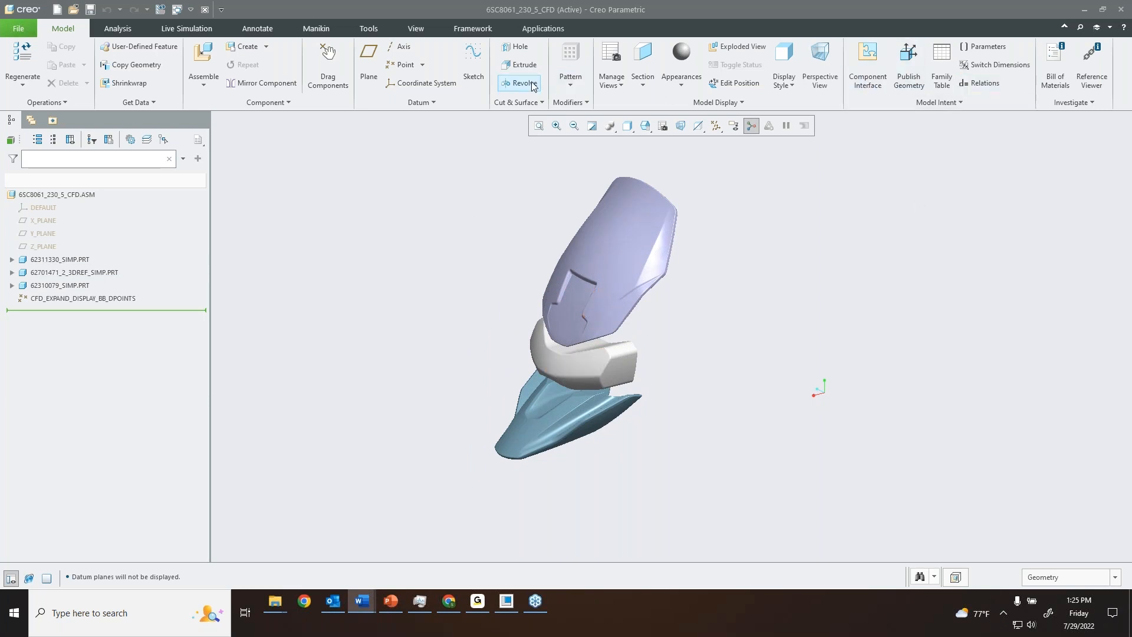
- Start Flow Analysis on the fairing assembly and open its existing project
left_click(551, 30)
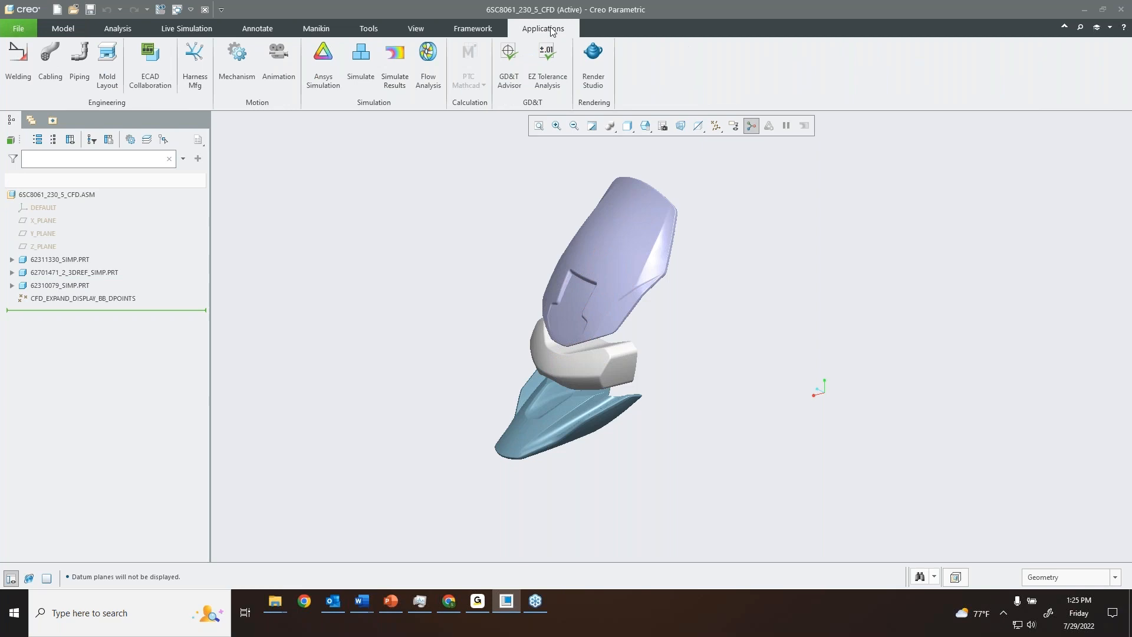
left_click(435, 59)
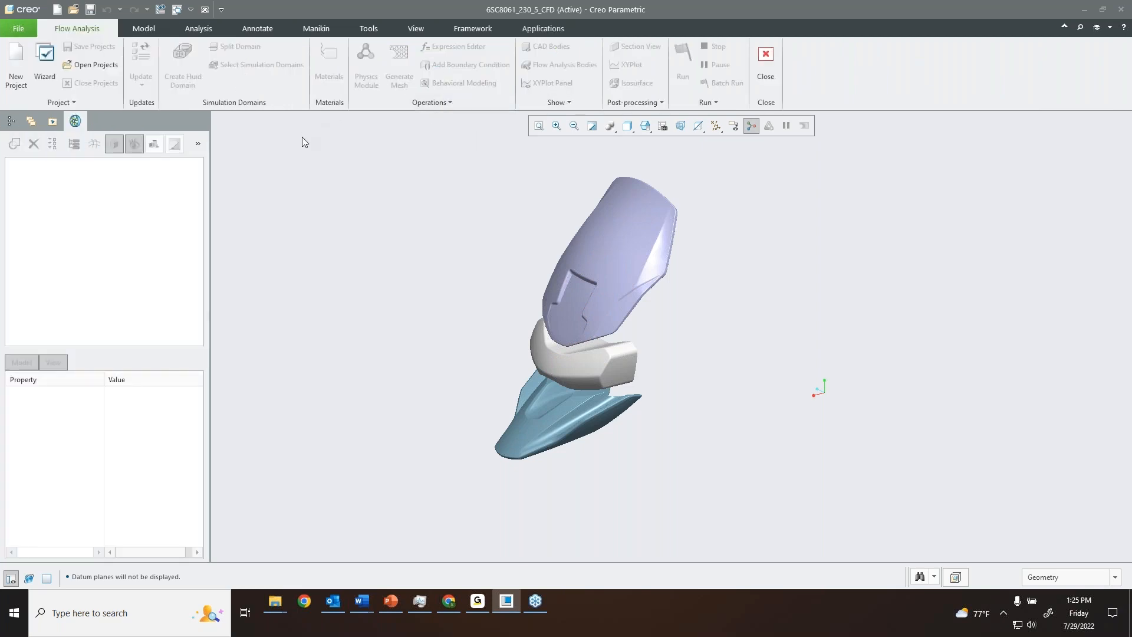
left_click(102, 65)
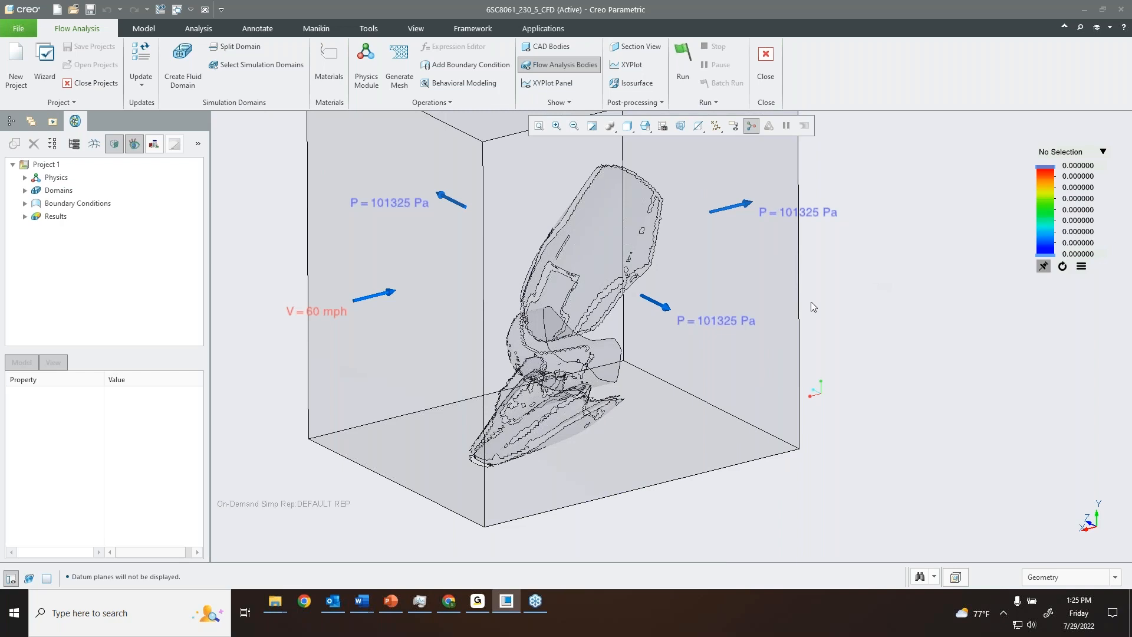
- Fit the whole flow domain box in view and load the saved results into Project 1
scroll(834, 276, "up", 3)
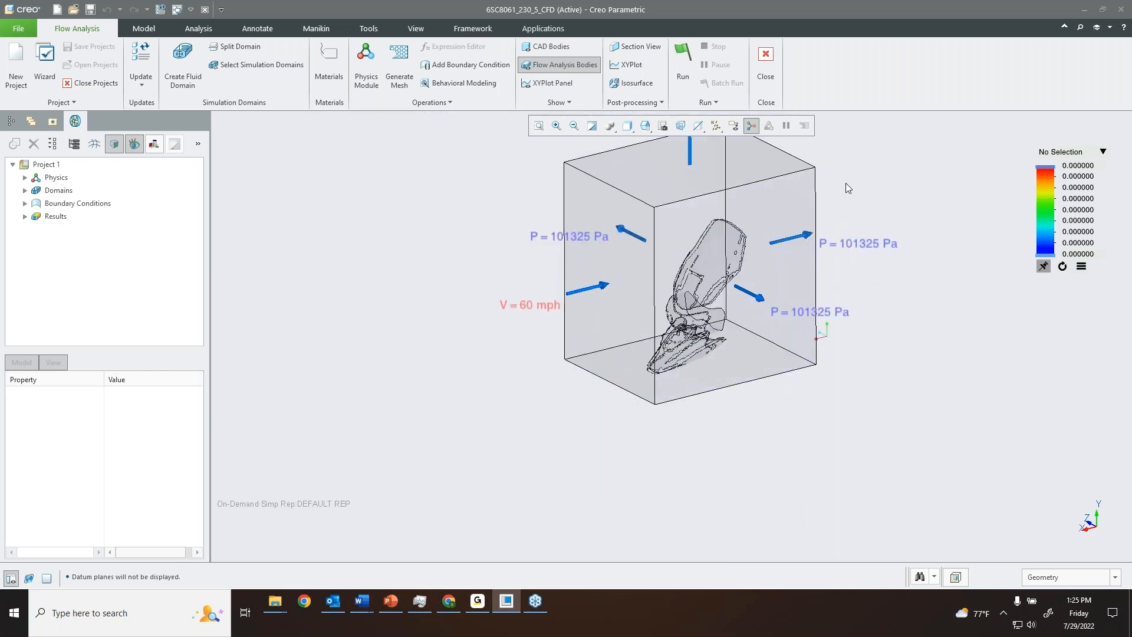
scroll(853, 173, "down", 3)
middle_click_drag(753, 290, 746, 259, "shift")
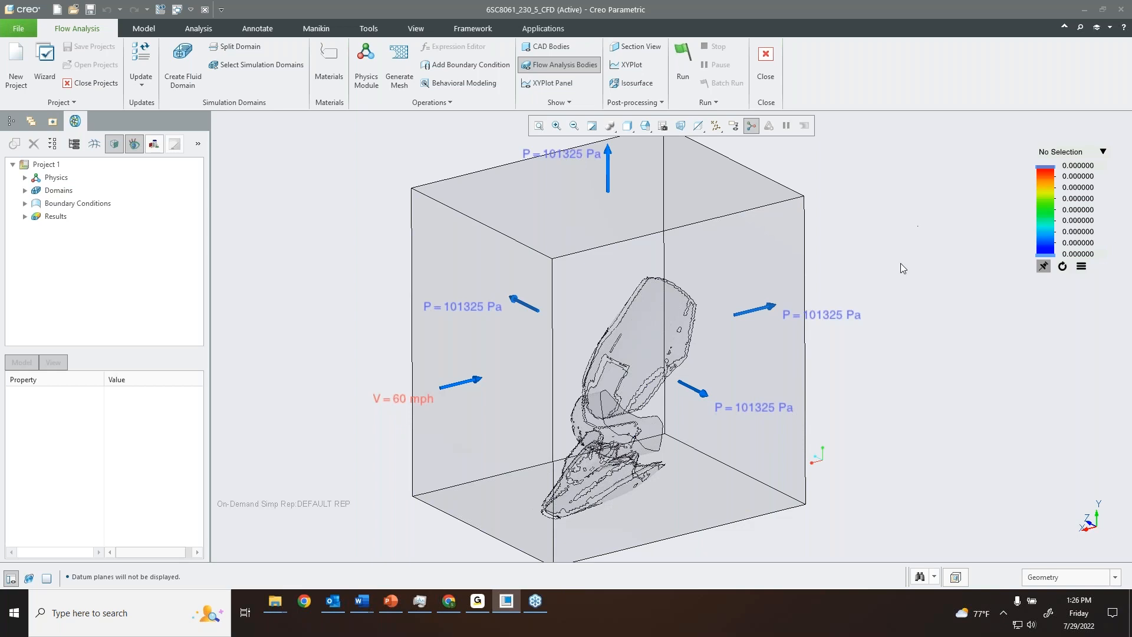
scroll(877, 348, "down", 2)
middle_click_drag(888, 346, 851, 334, "shift")
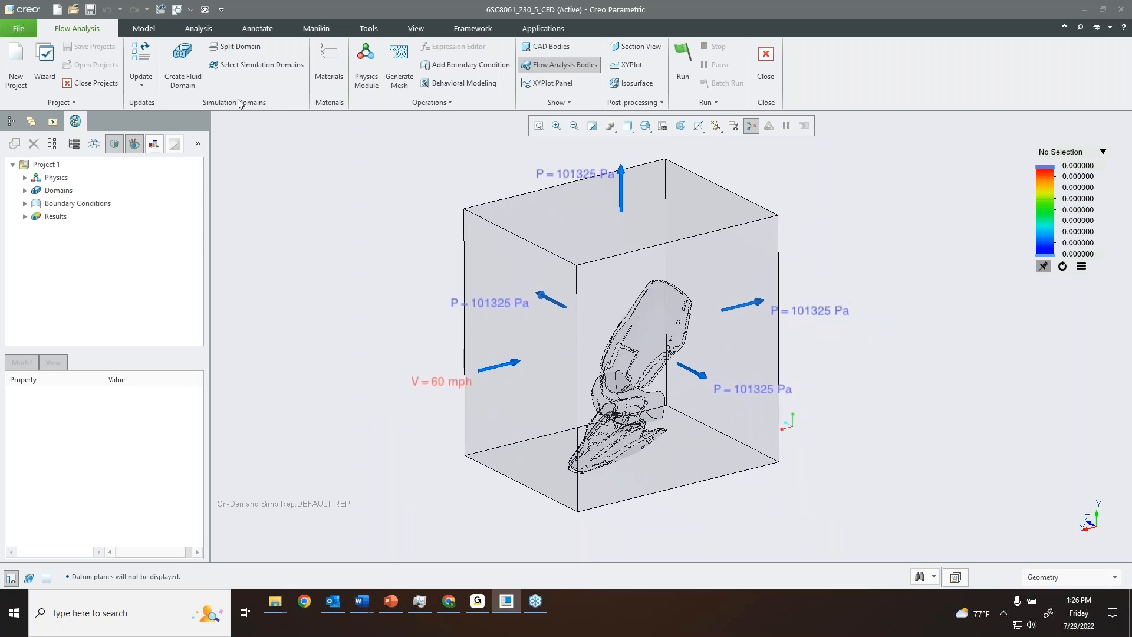
left_click(83, 104)
left_click(68, 119)
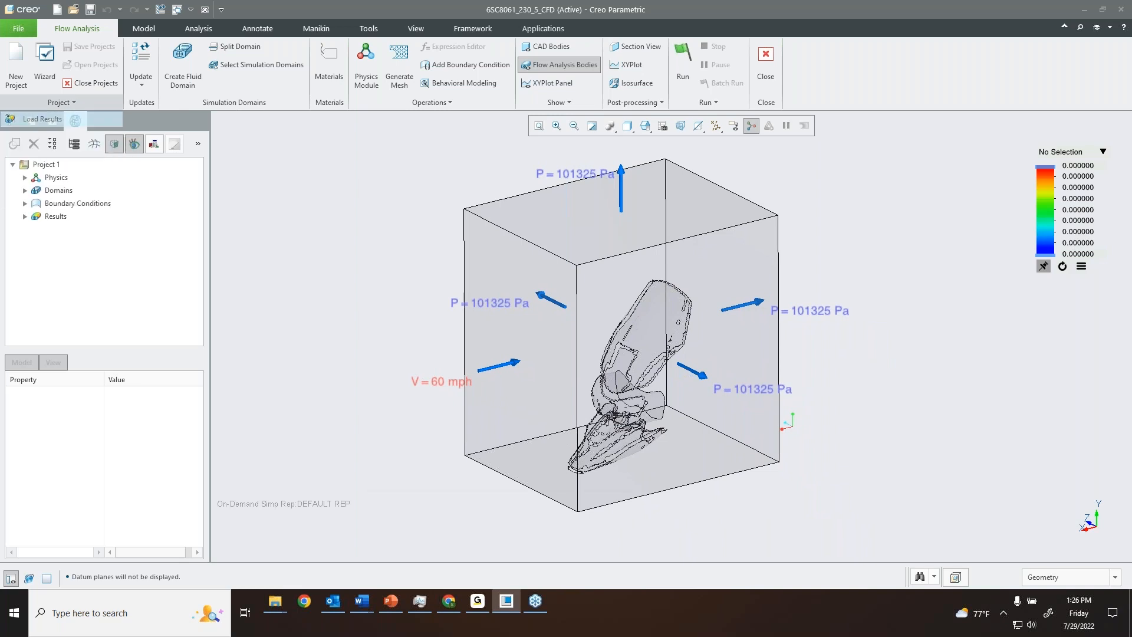
double_click(517, 218)
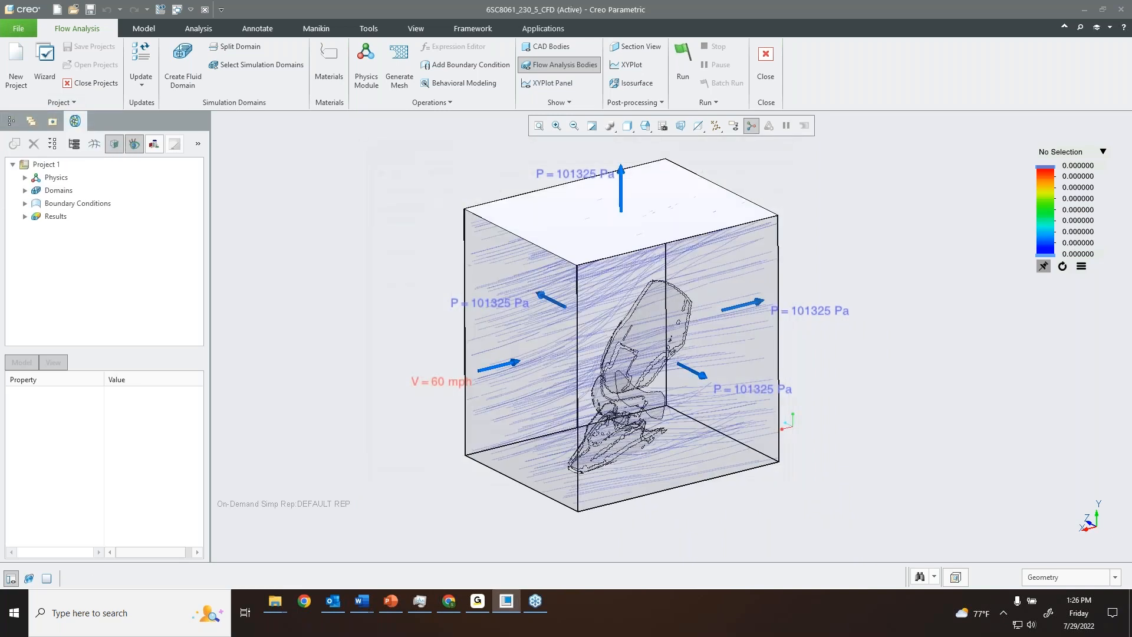
- Expand the project's results down to the streamlines and select the streamline result
scroll(868, 269, "down", 1)
scroll(867, 271, "up", 2)
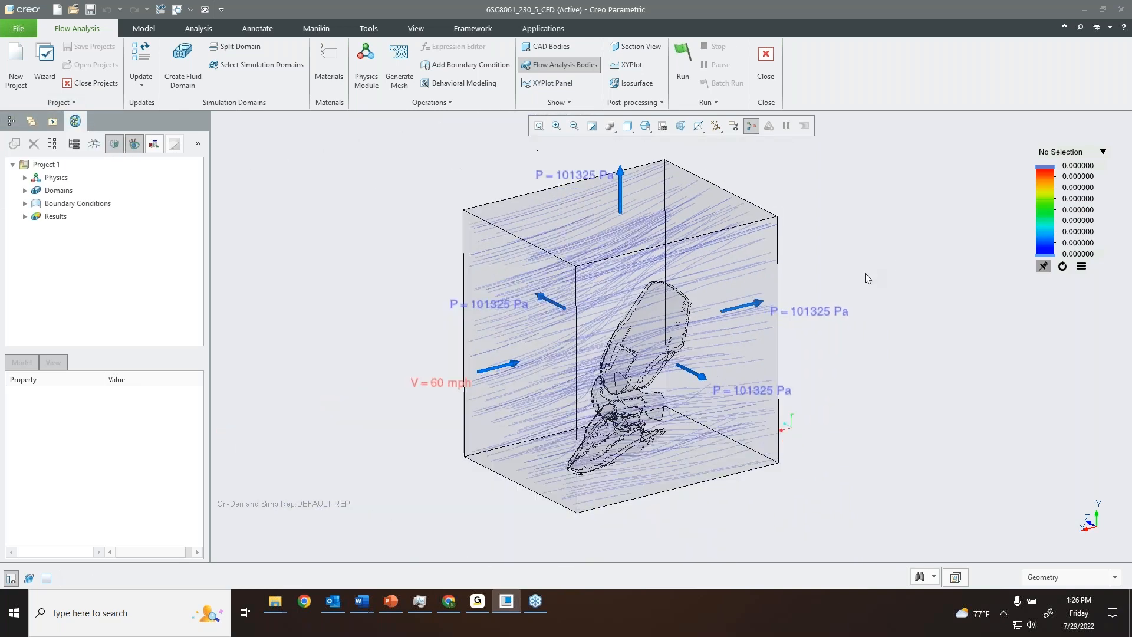
left_click(25, 216)
left_click(36, 268)
left_click(74, 282)
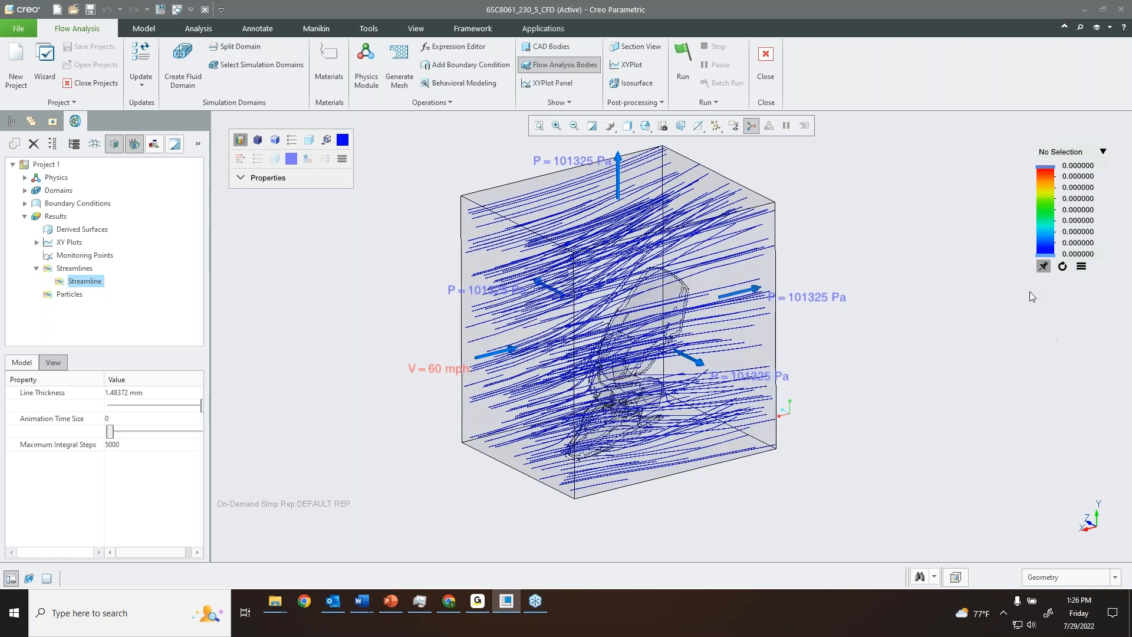
- Deselect the streamline and colour the flow results around the fairing by Pressure
left_click(965, 256)
scroll(661, 299, "down", 1)
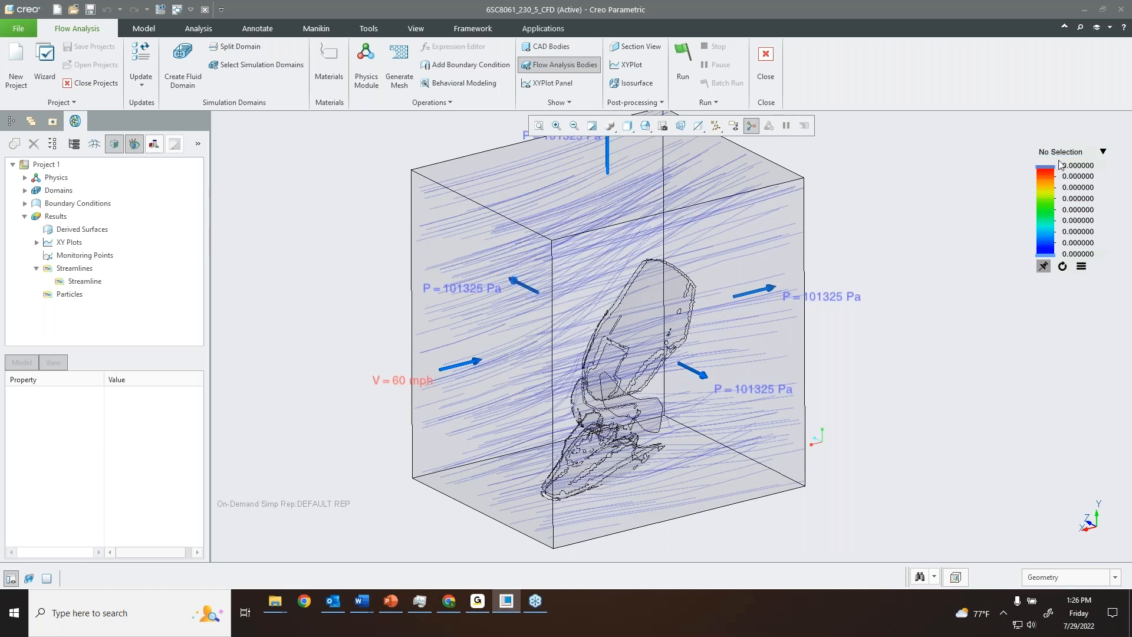
left_click(1089, 156)
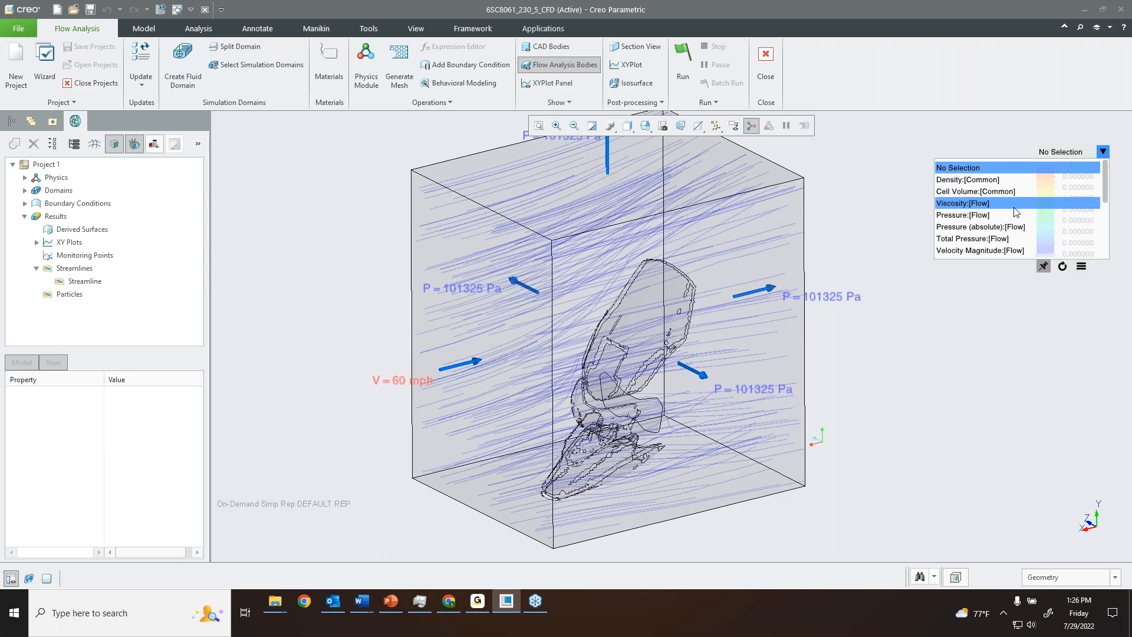
left_click(970, 214)
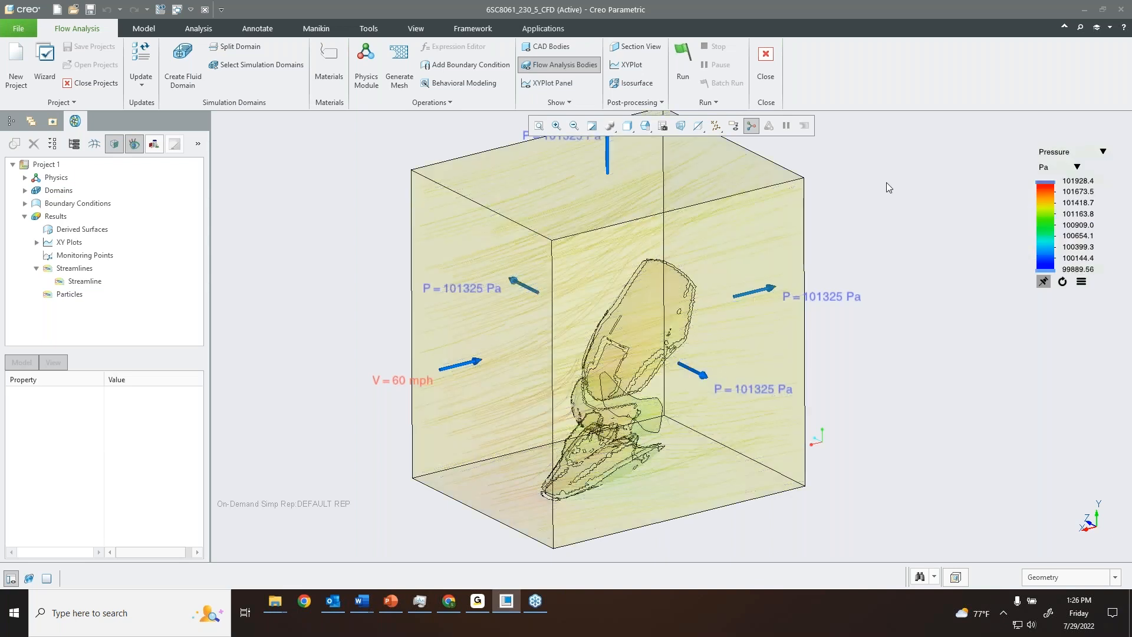
- Set the line thickness of the streamline result to 2 mm
left_click(83, 281)
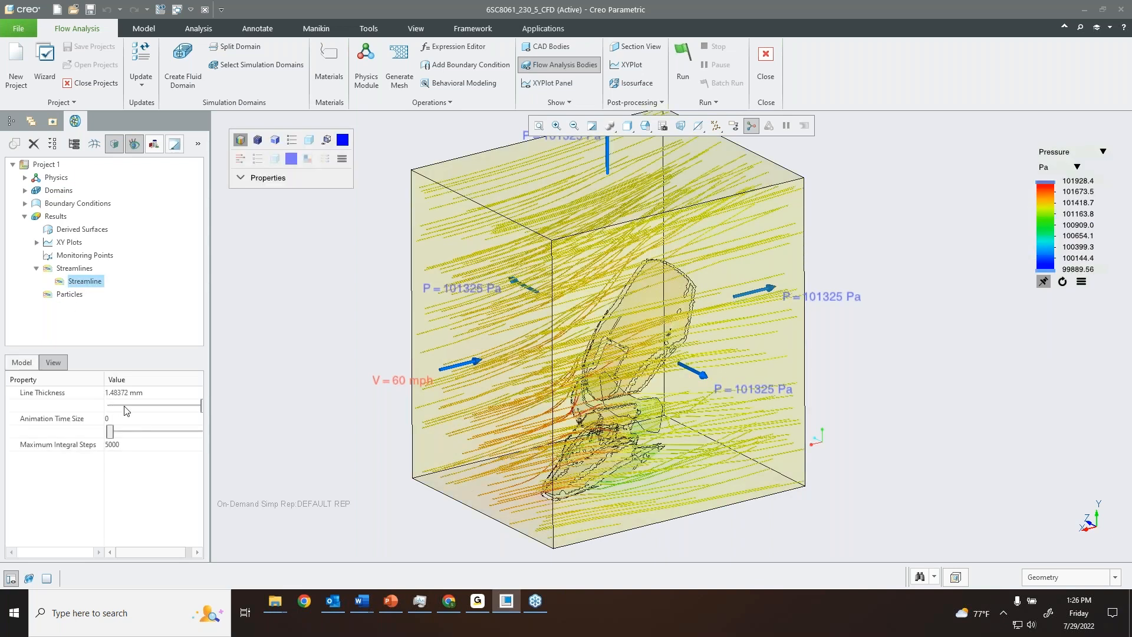
left_click(242, 177)
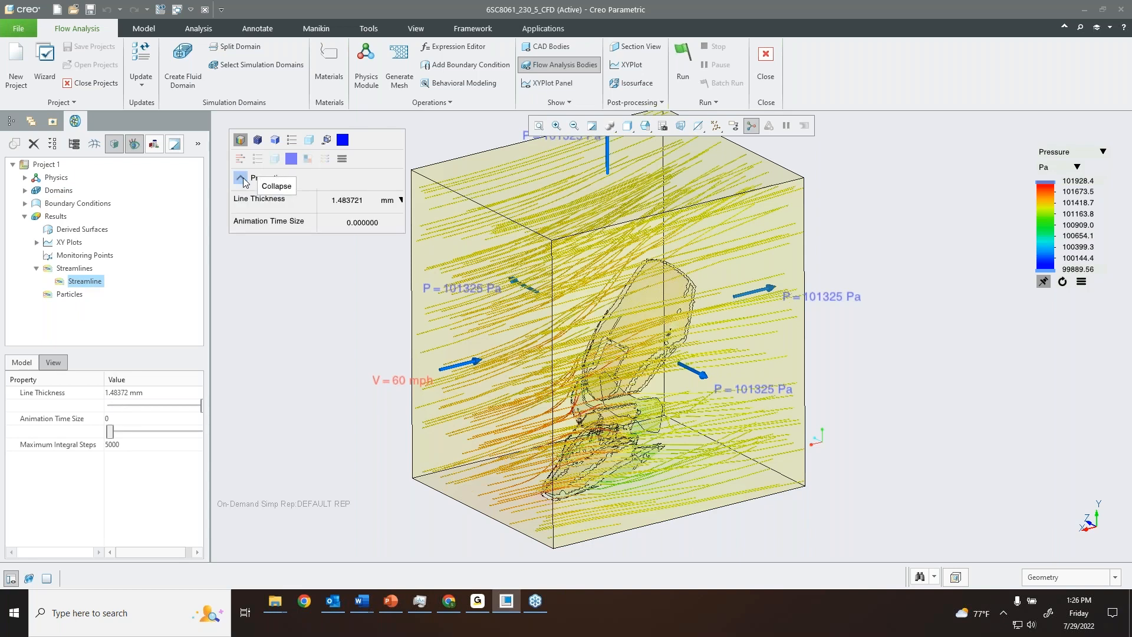
left_click(352, 200)
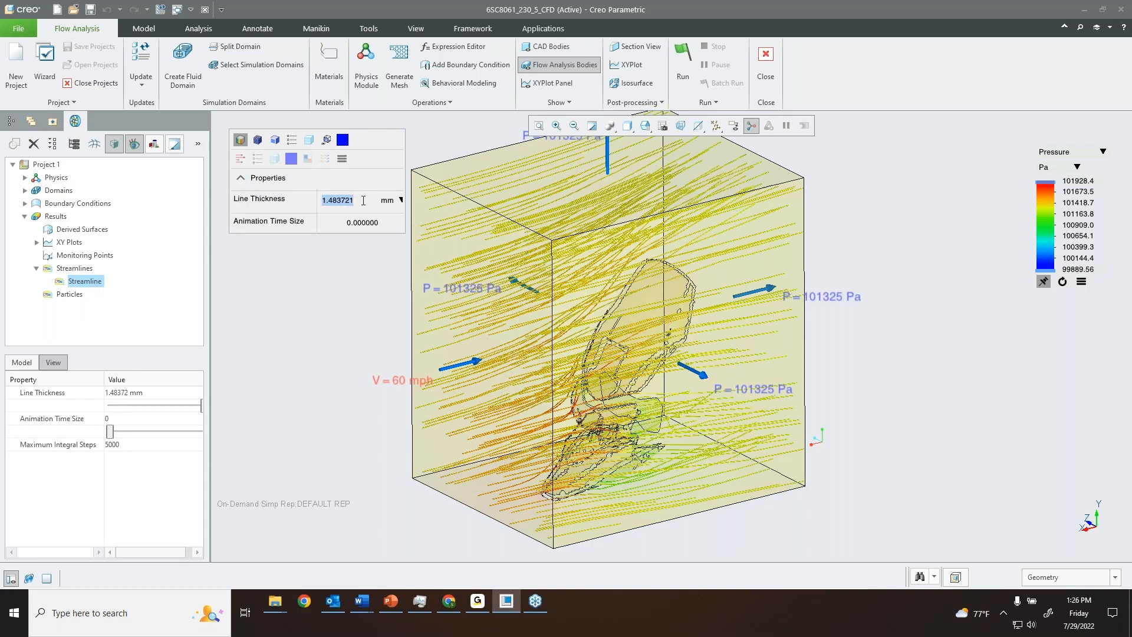
type("2")
key("Return")
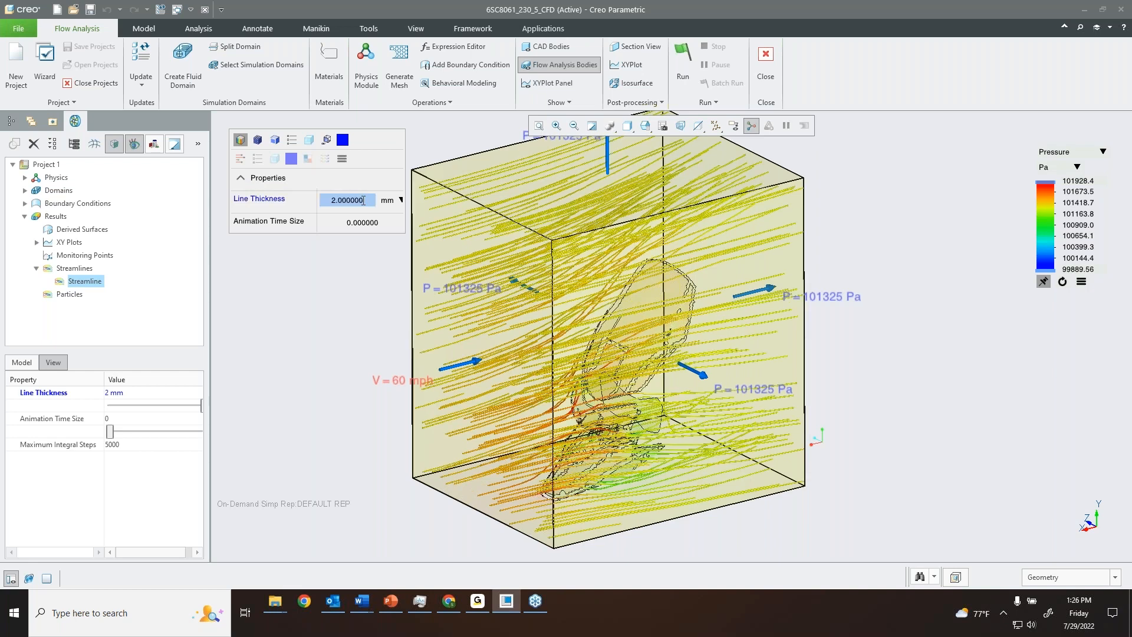
- Set the animation time size of the streamline result to 0.002
left_click(360, 243)
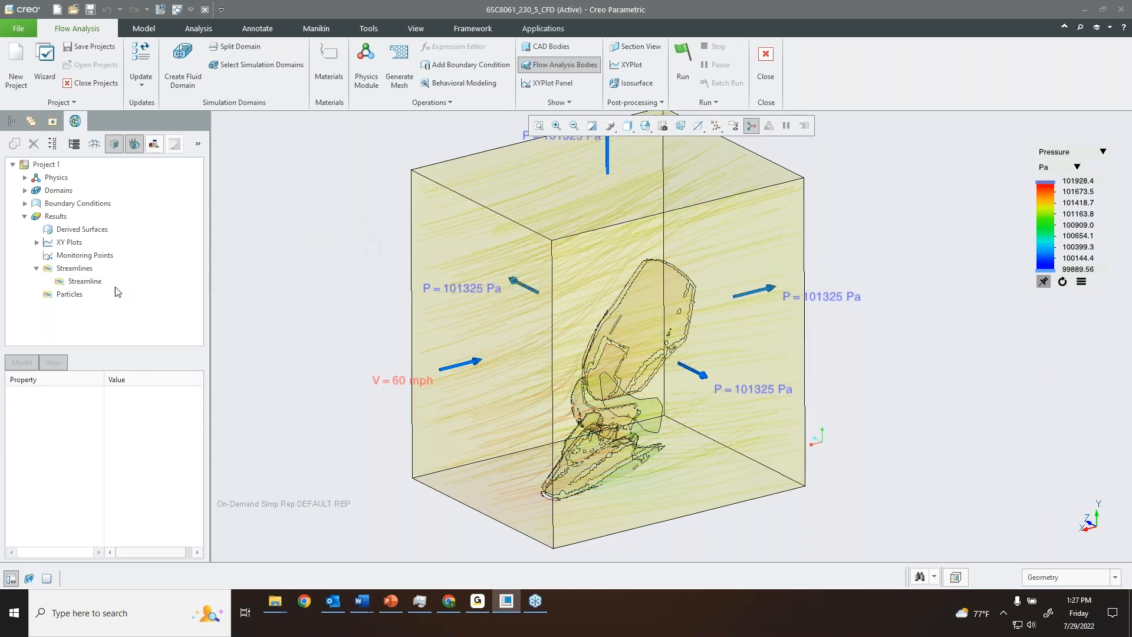
left_click(85, 281)
left_click(369, 224)
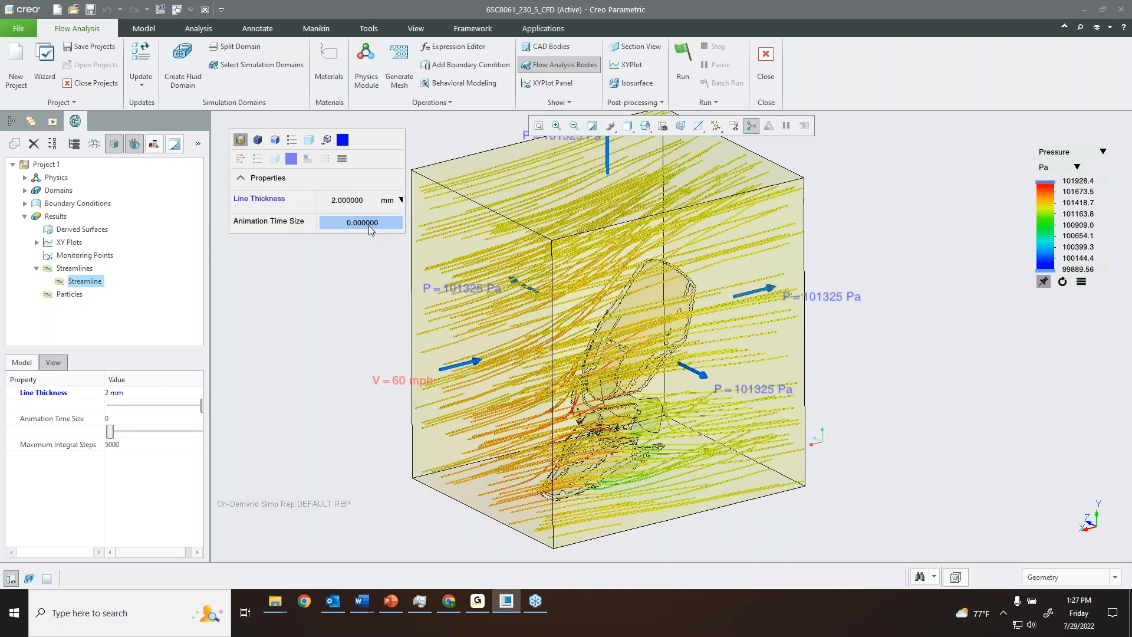
left_click(369, 225)
key("BackSpace")
type(".002")
key("Return")
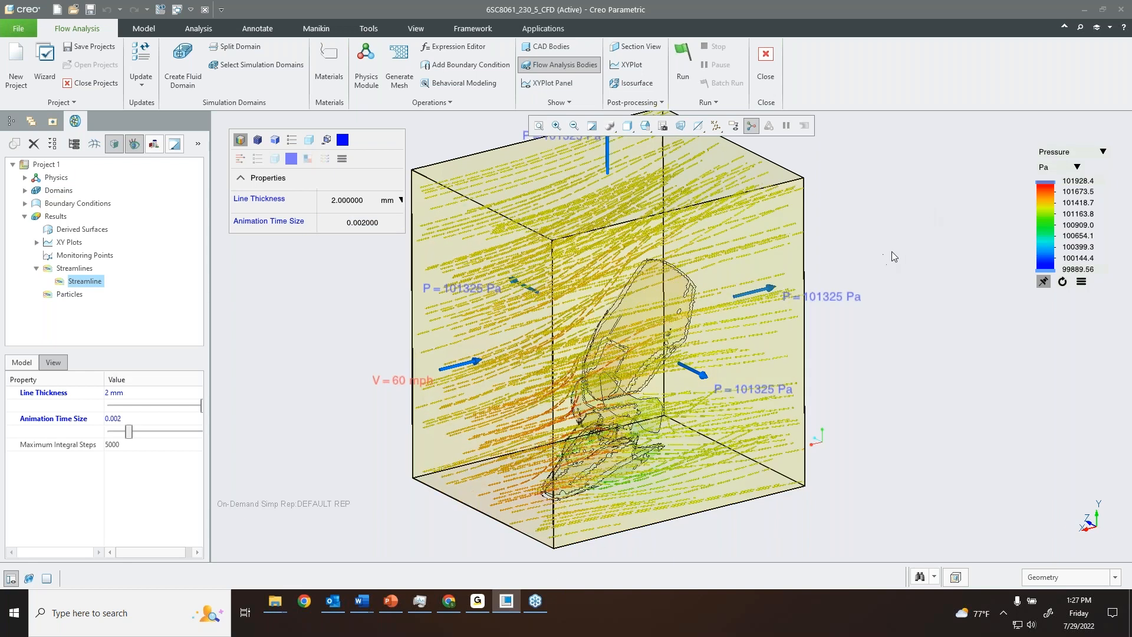
- Hide the fluid domain to view the streamlines around the shaded fairing, and turn its display back on
scroll(891, 251, "up", 1)
middle_click_drag(894, 233, 841, 259, "shift")
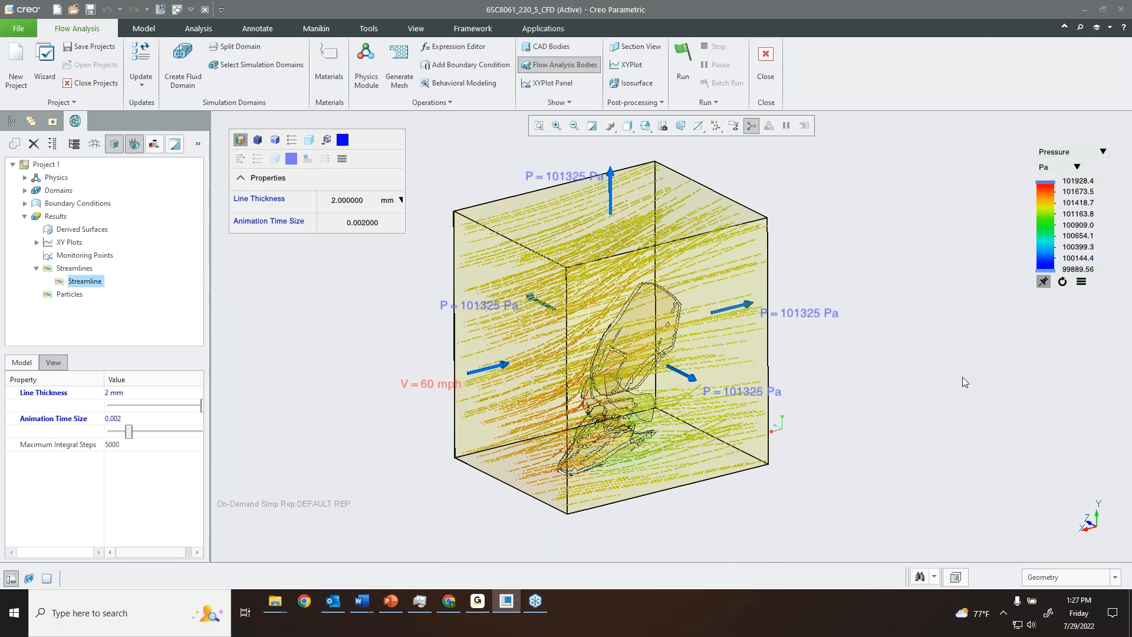
left_click(134, 144)
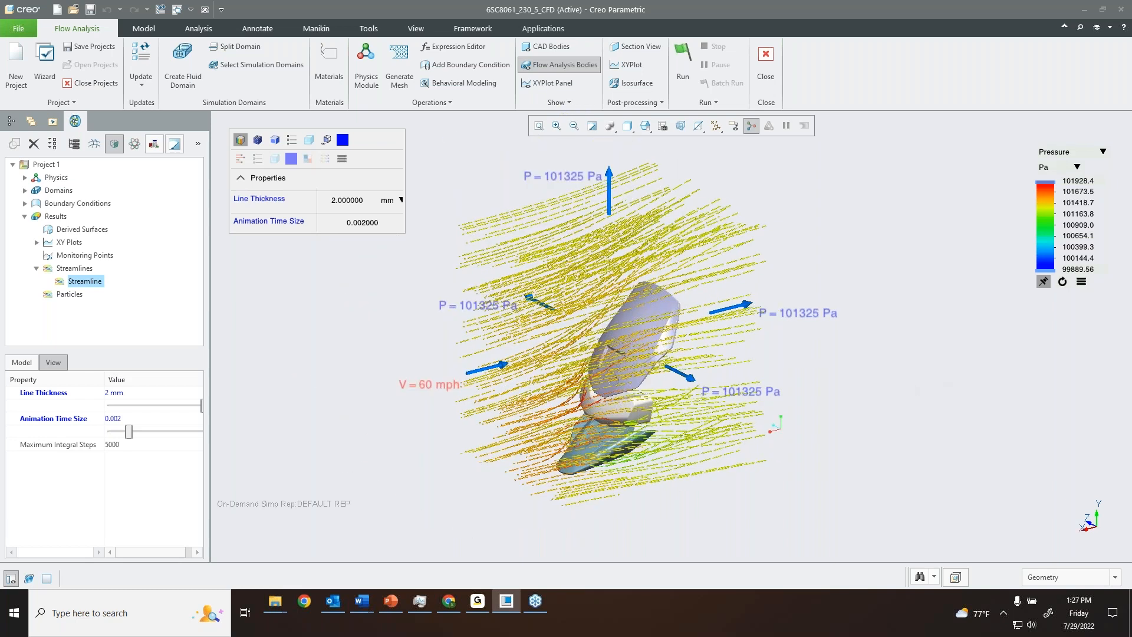
middle_click_drag(900, 389, 913, 391, "shift")
left_click(921, 366)
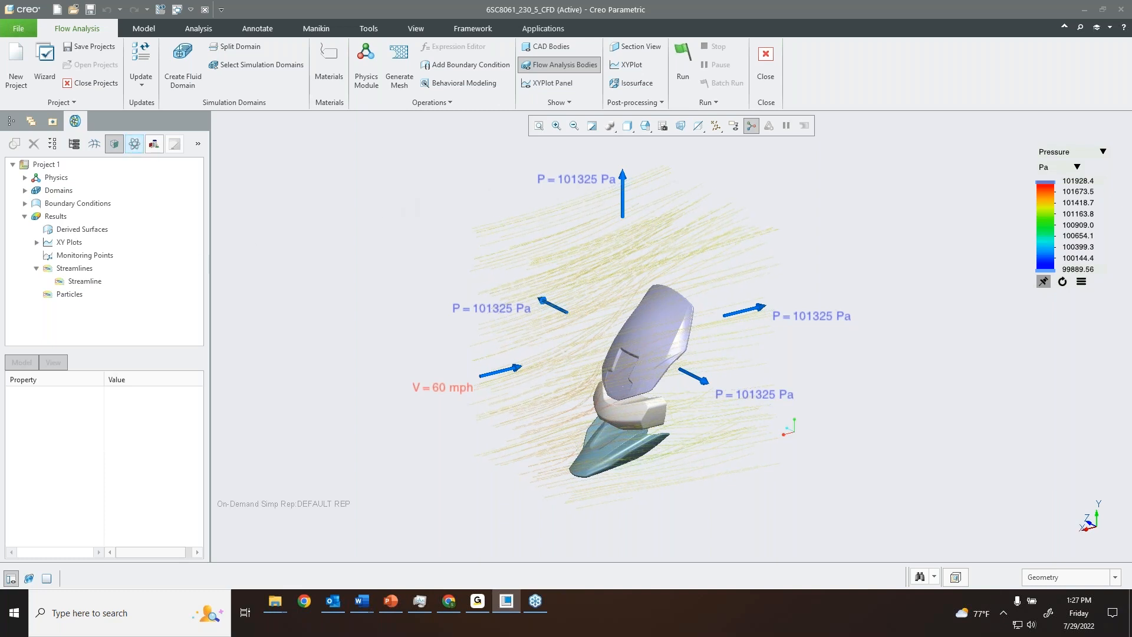
left_click(135, 144)
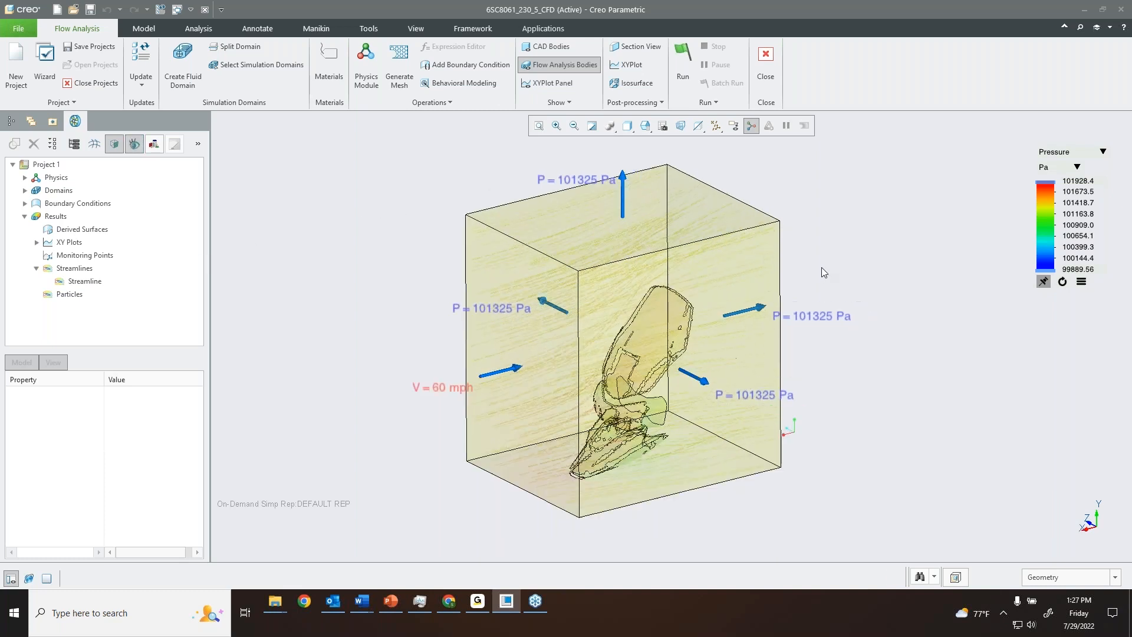
middle_click_drag(902, 263, 880, 258, "shift")
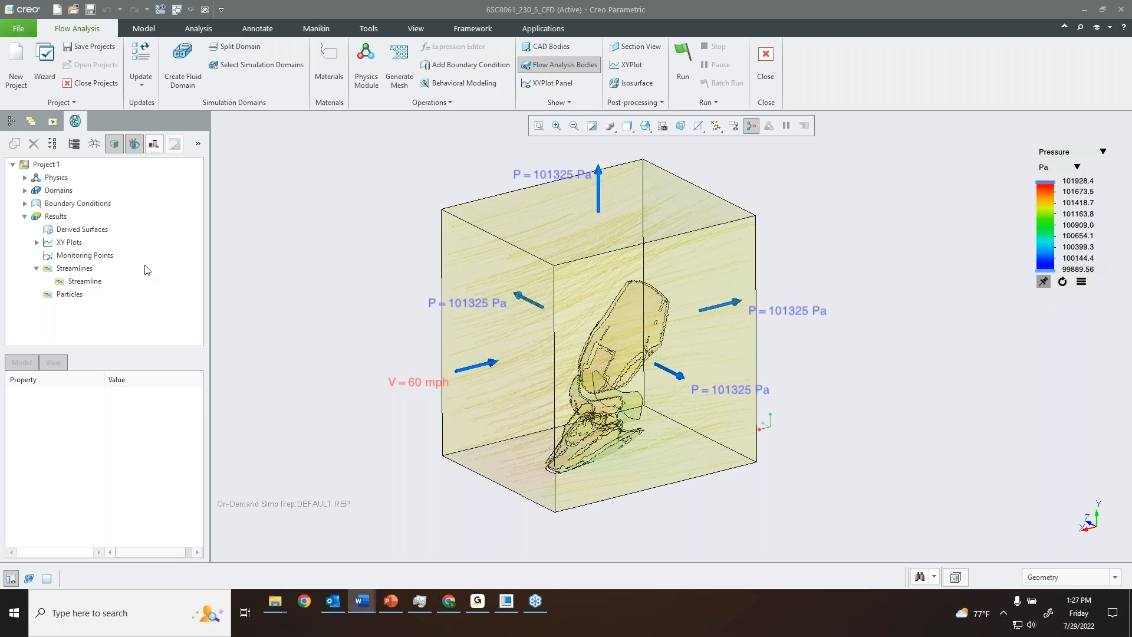
- Add the normal velocity component of the inlet boundary outside_dir1_max to the design study
left_click(25, 204)
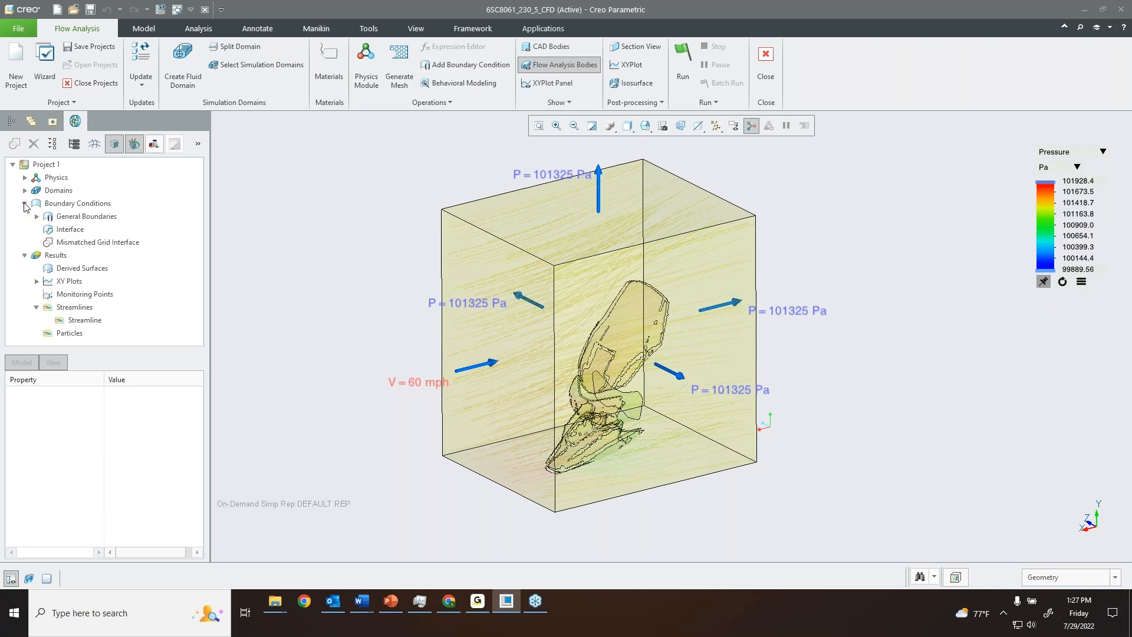
left_click(36, 217)
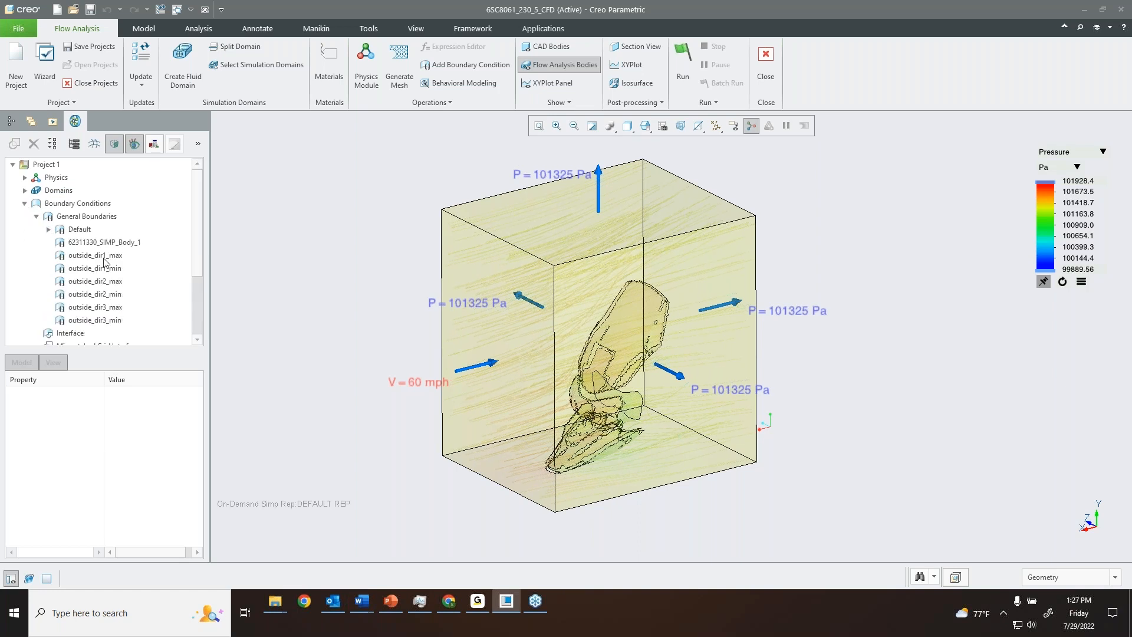
left_click(96, 255)
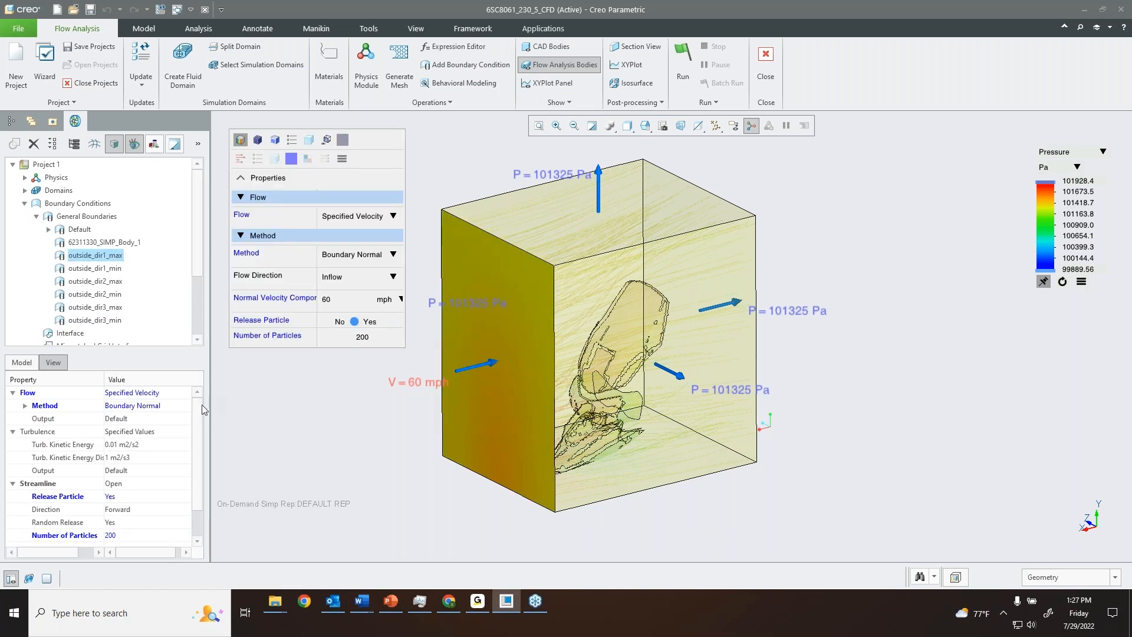
left_click_drag(199, 418, 200, 408)
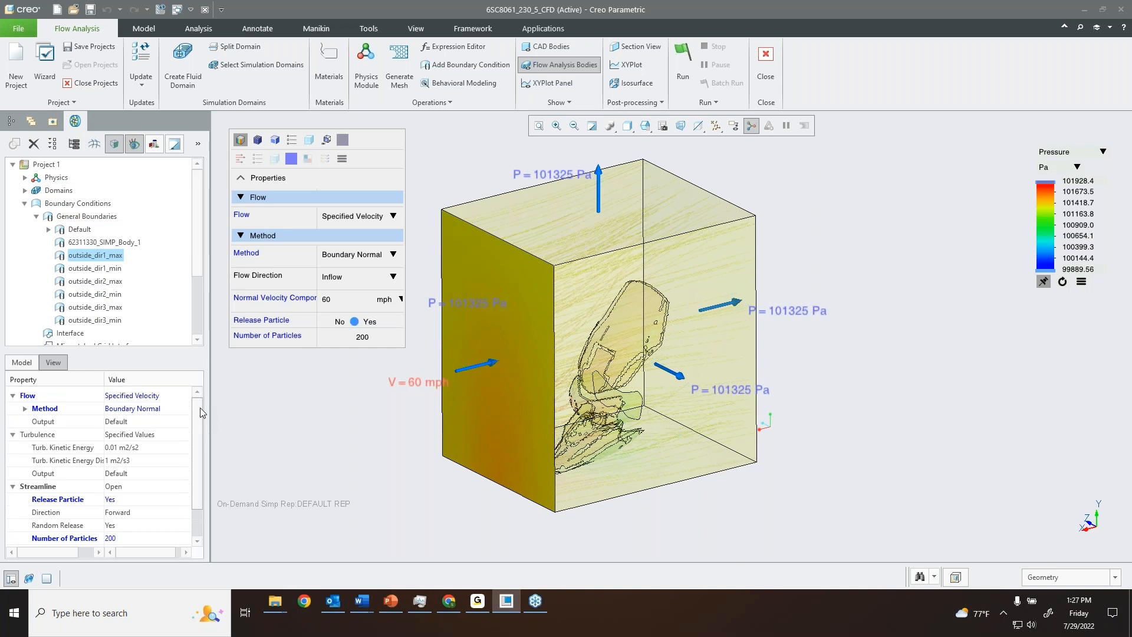
left_click(25, 406)
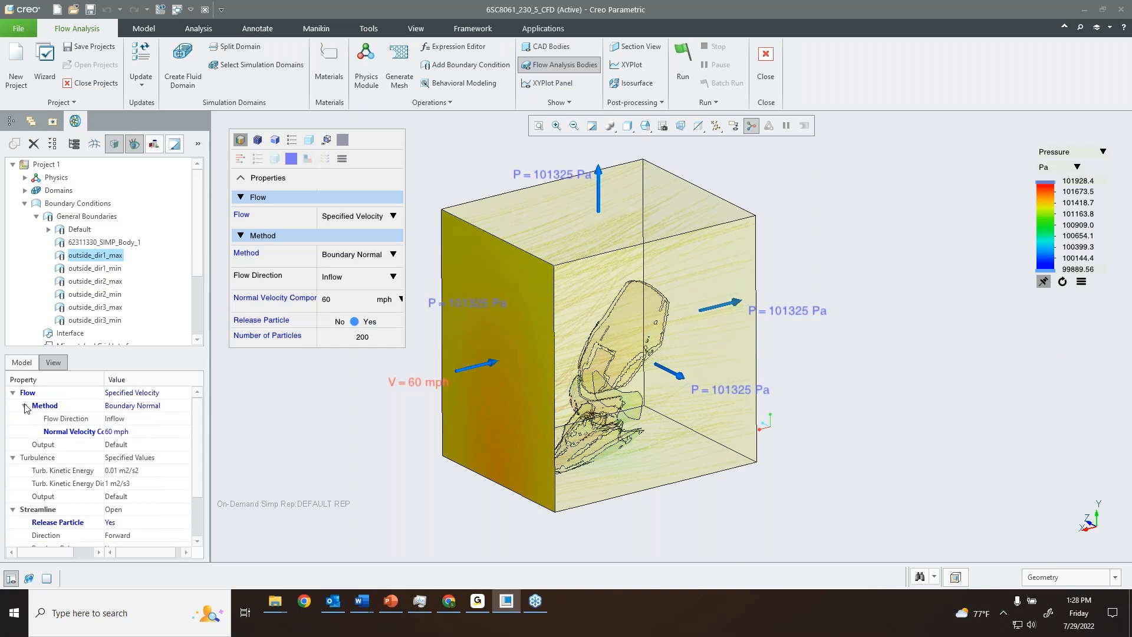
left_click(51, 434)
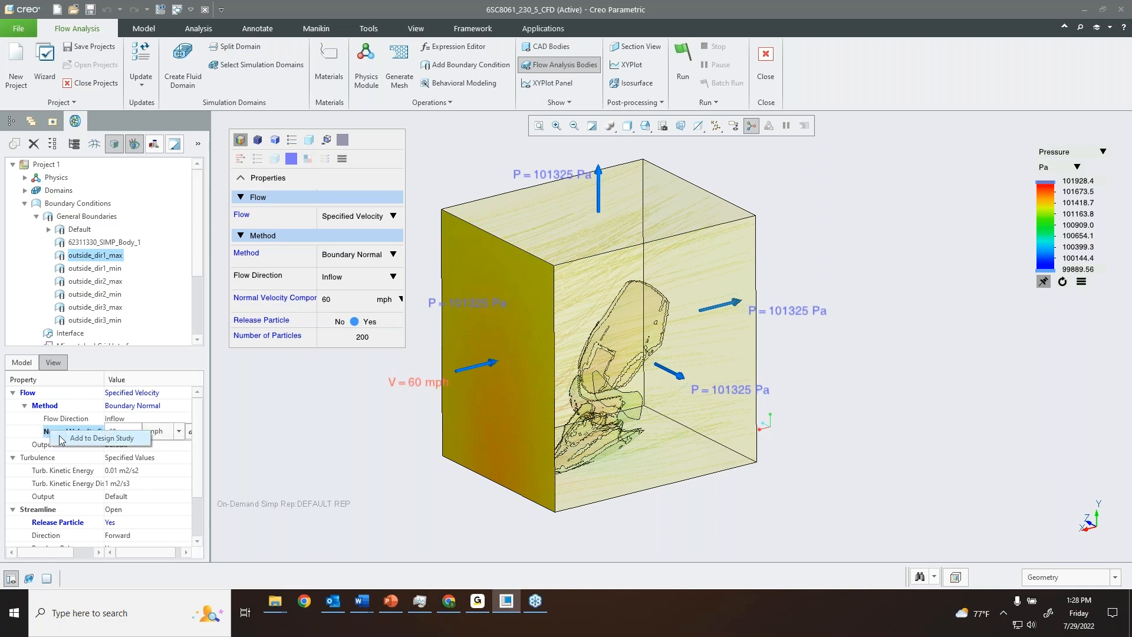
left_click(96, 438)
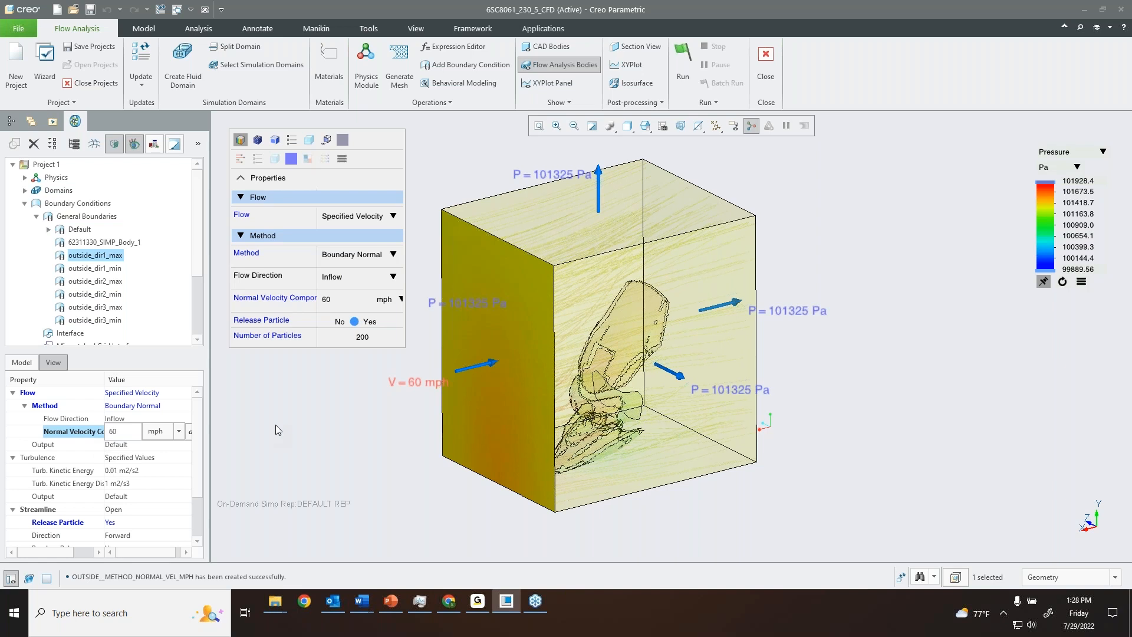
left_click(308, 423)
- Check the behavioral modeling input parameters and add the Pressure of 62311330_SIMP_Body_1 as an output parameter
scroll(101, 254, "down", 2)
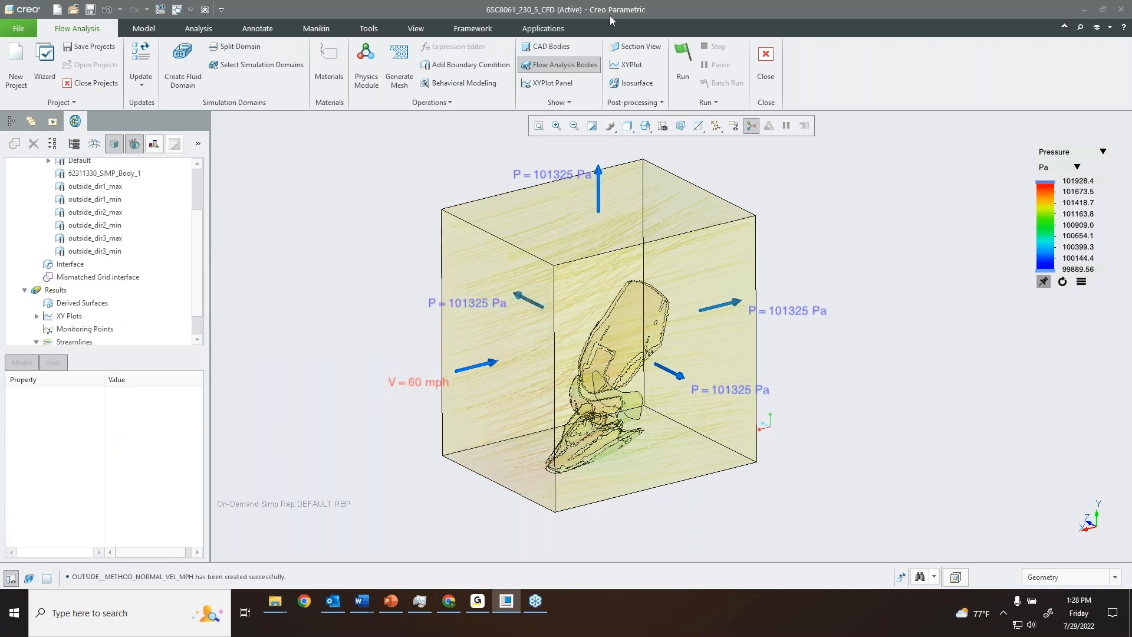
left_click(457, 84)
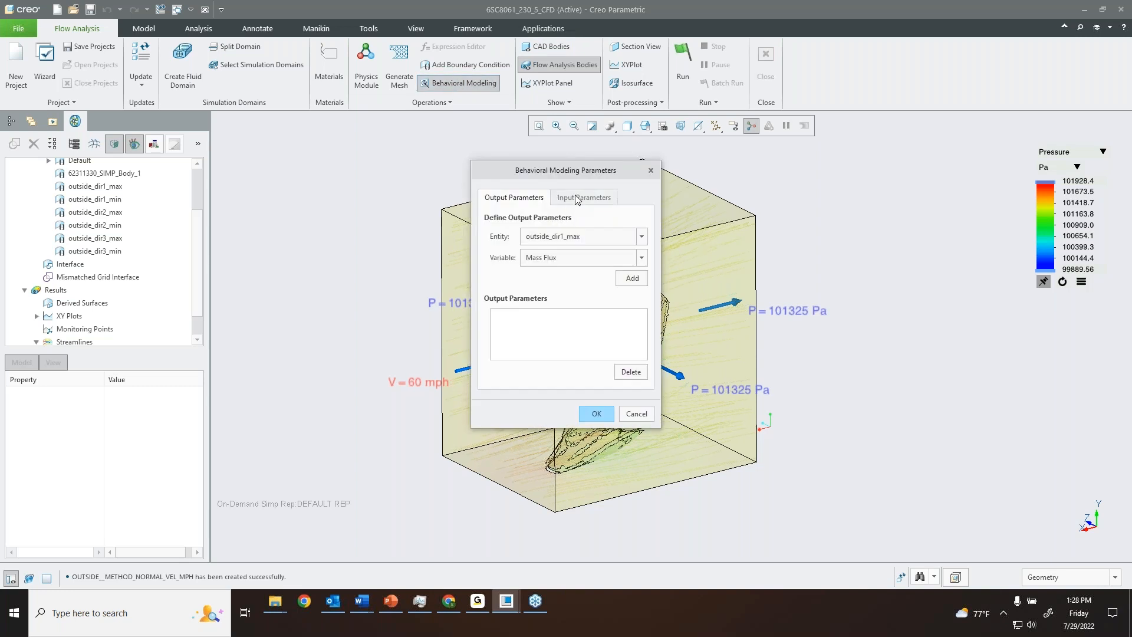
left_click(578, 197)
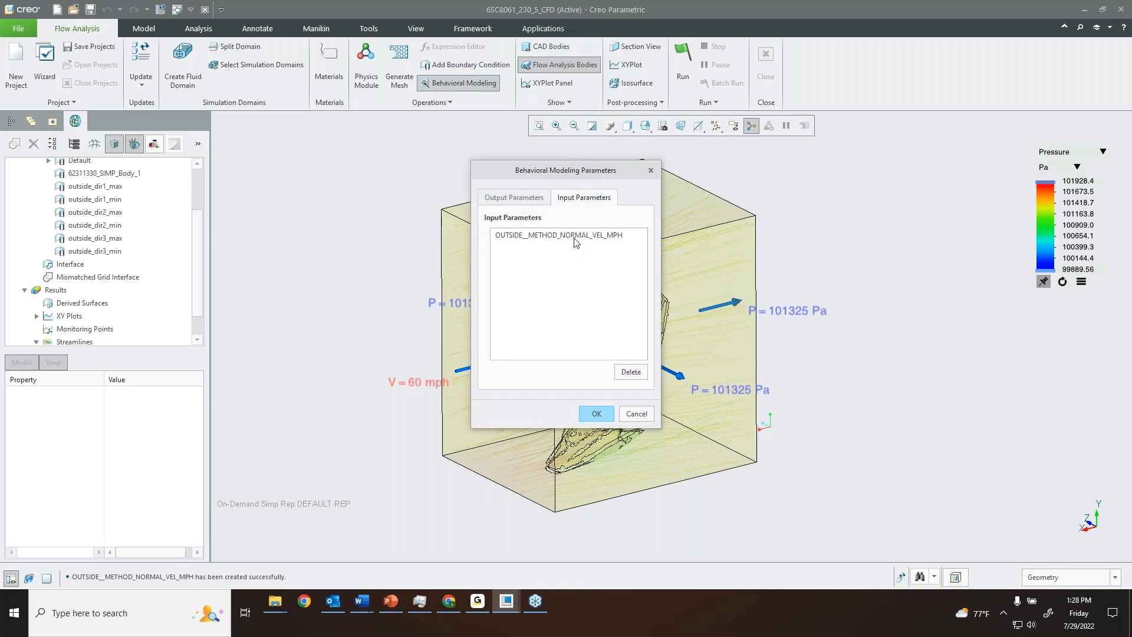
left_click(526, 198)
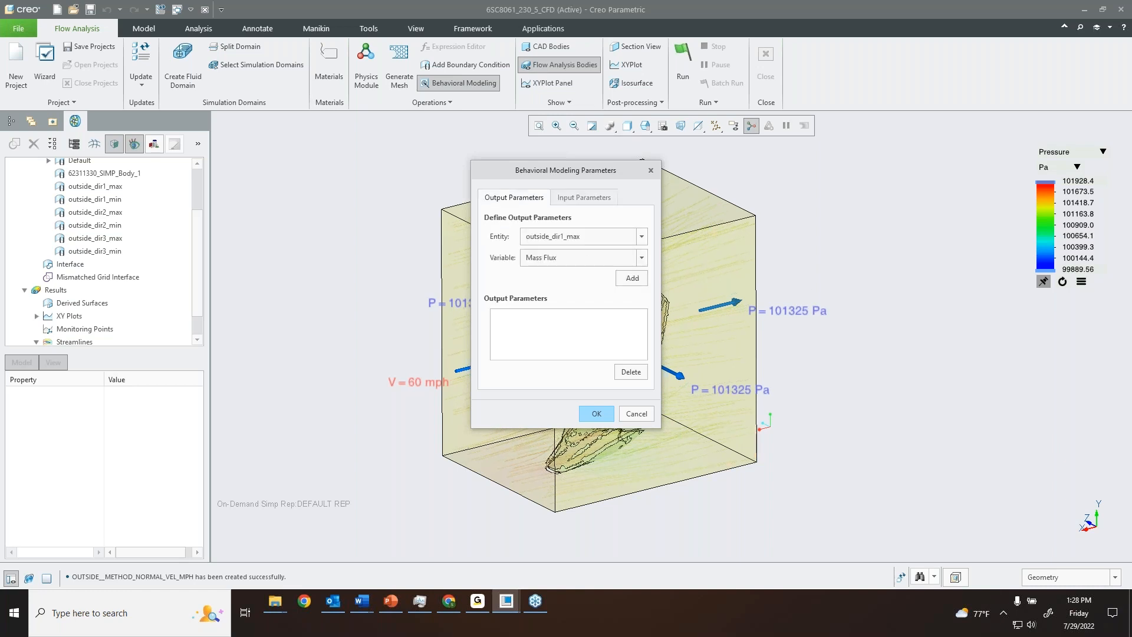
left_click(641, 236)
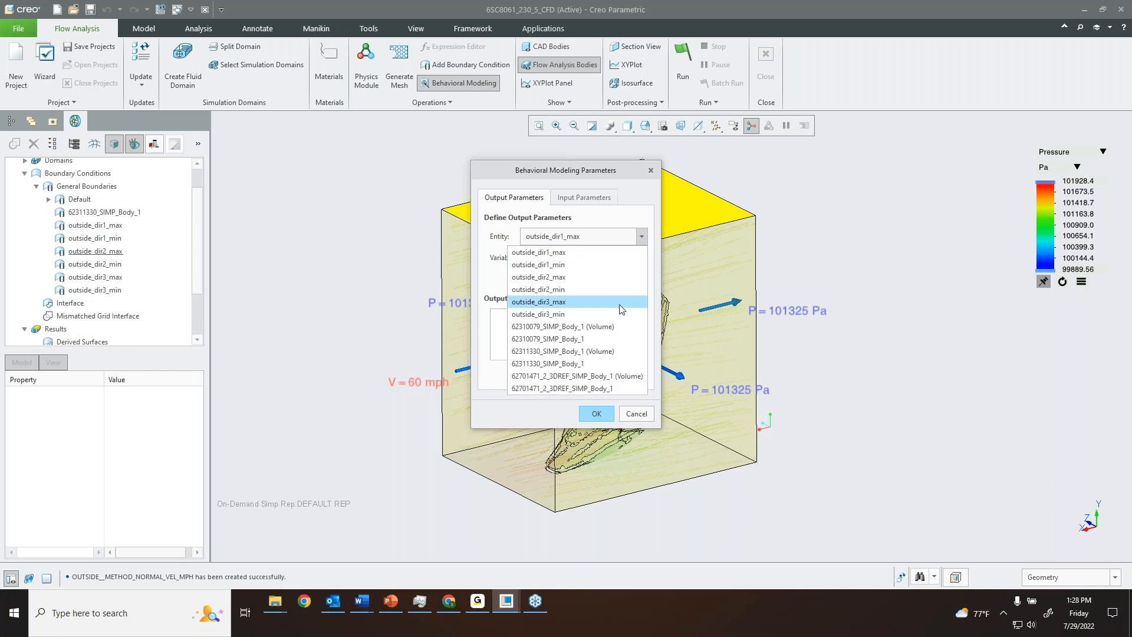
left_click(584, 364)
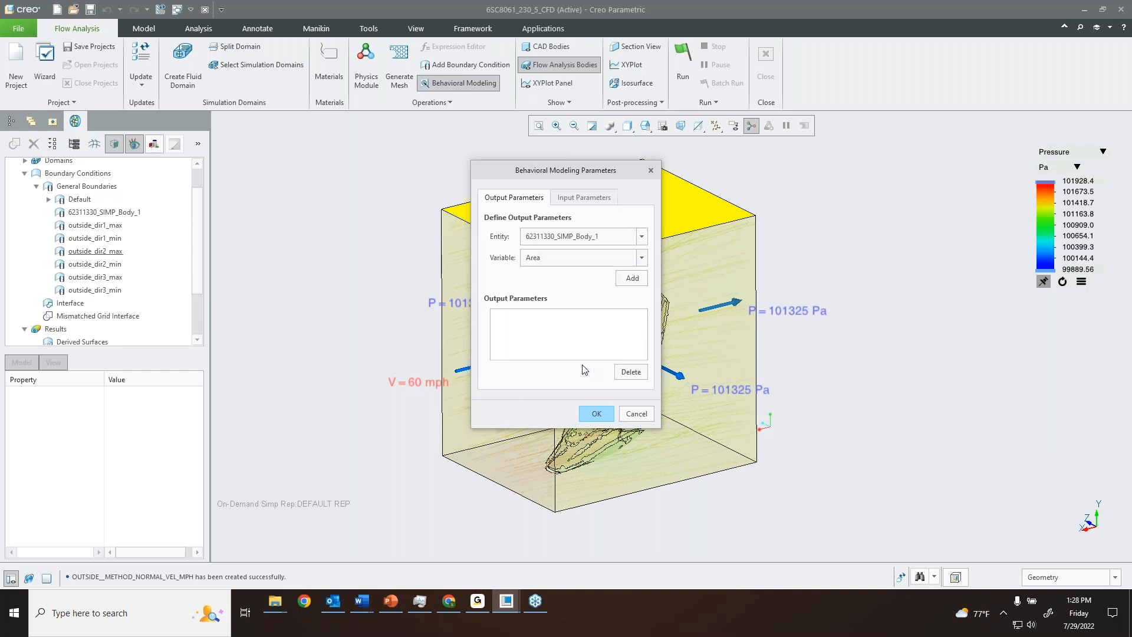
left_click(576, 265)
left_click(567, 469)
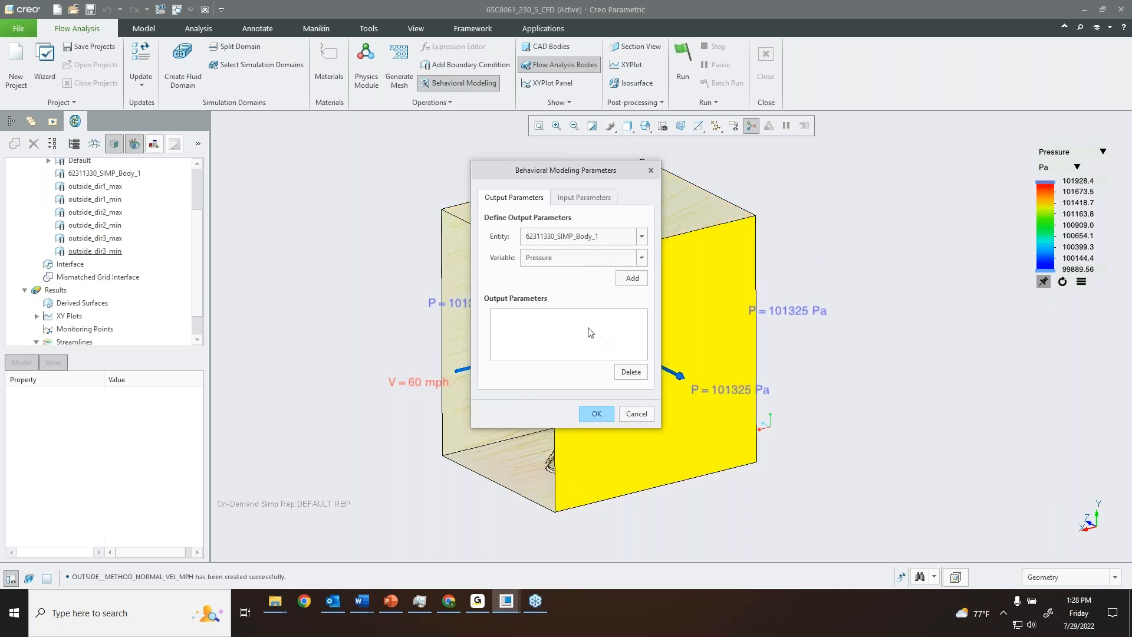
left_click(631, 275)
left_click(598, 414)
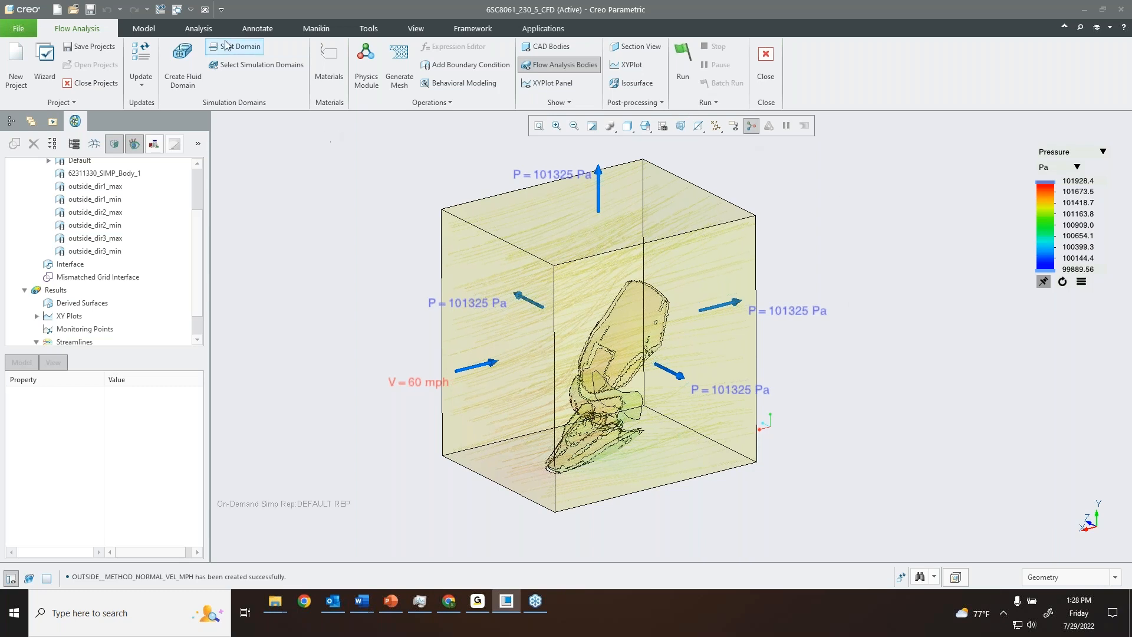
- Start a Sensitivity Analysis and choose the inlet normal velocity parameter as its variable
left_click(199, 30)
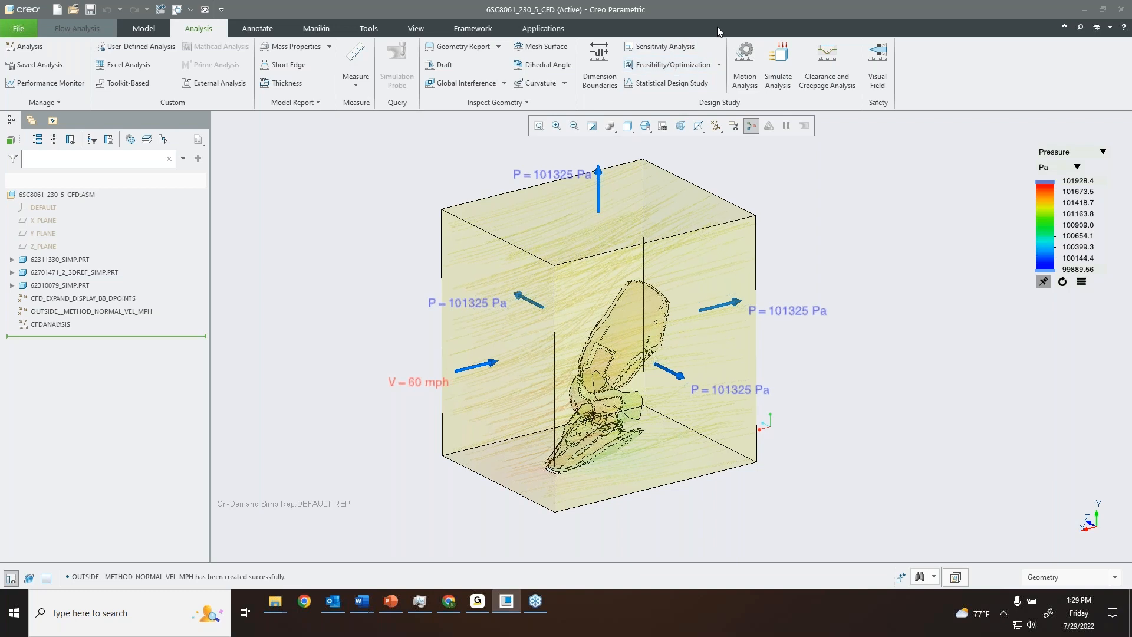
left_click(662, 50)
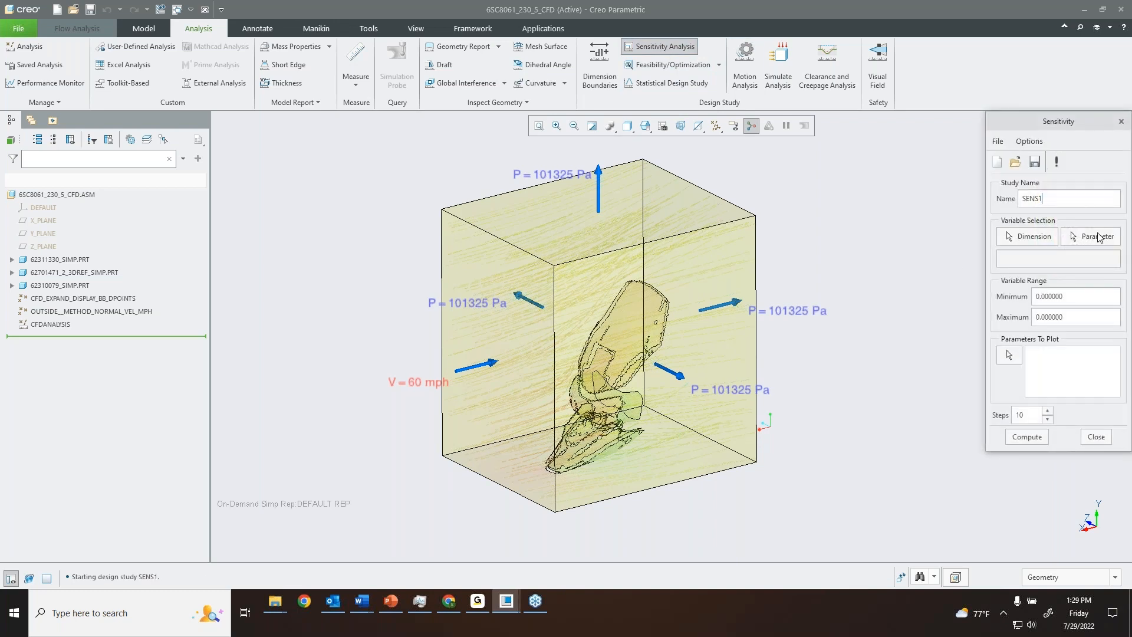
left_click(1095, 237)
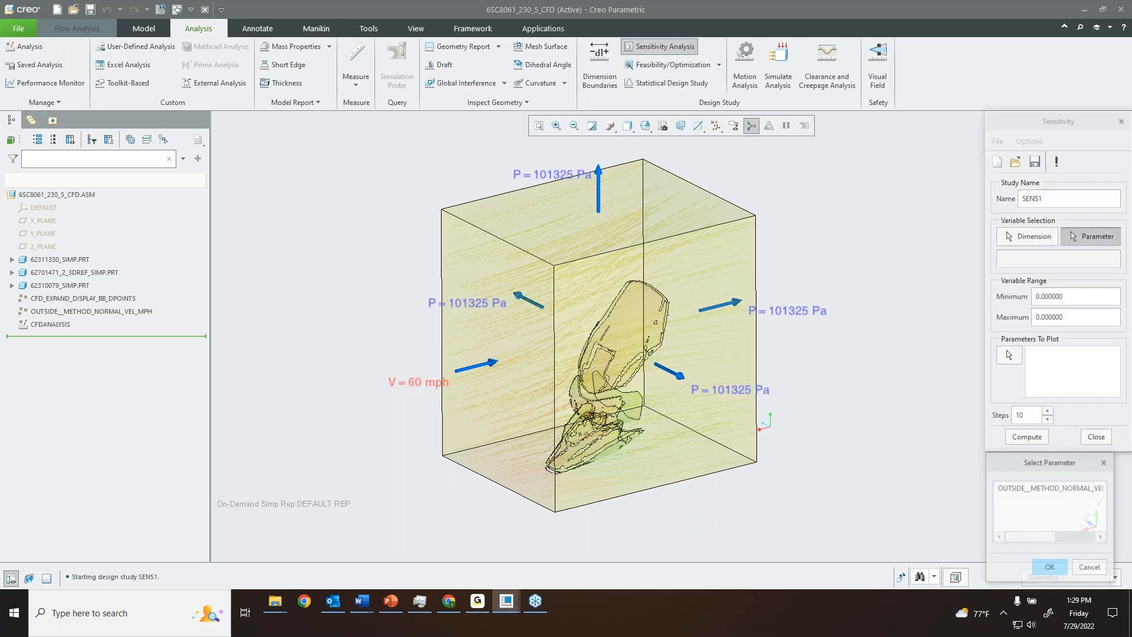
double_click(1065, 489)
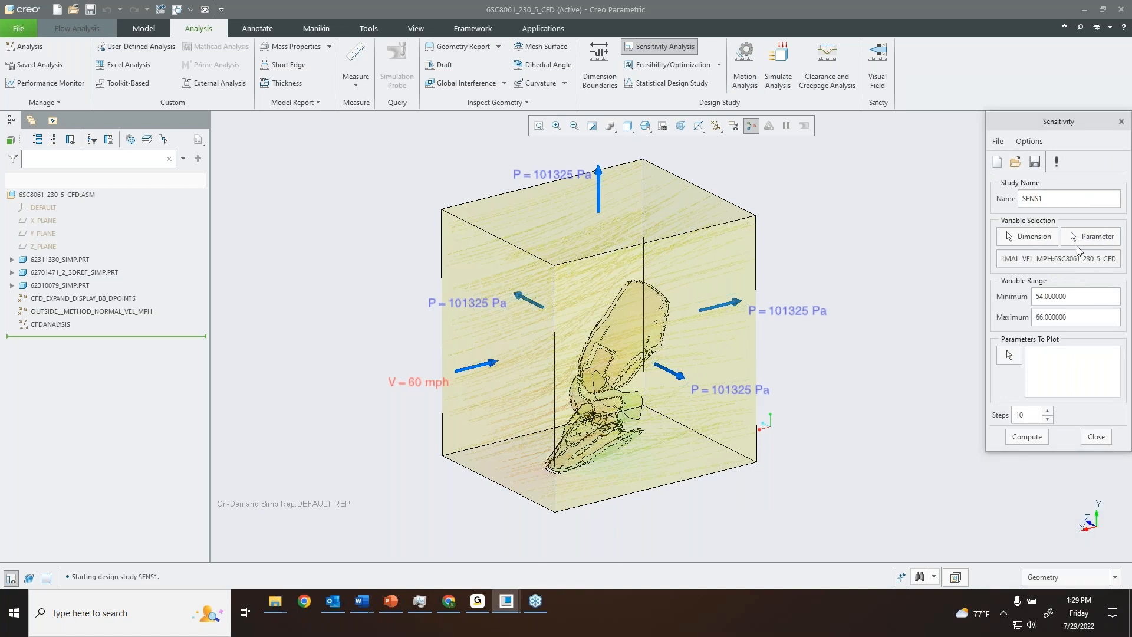
- Choose the pressure of 62311330_SIMP_Body_1 as the sensitivity study's parameter to plot and set the steps to 5
left_click(1010, 356)
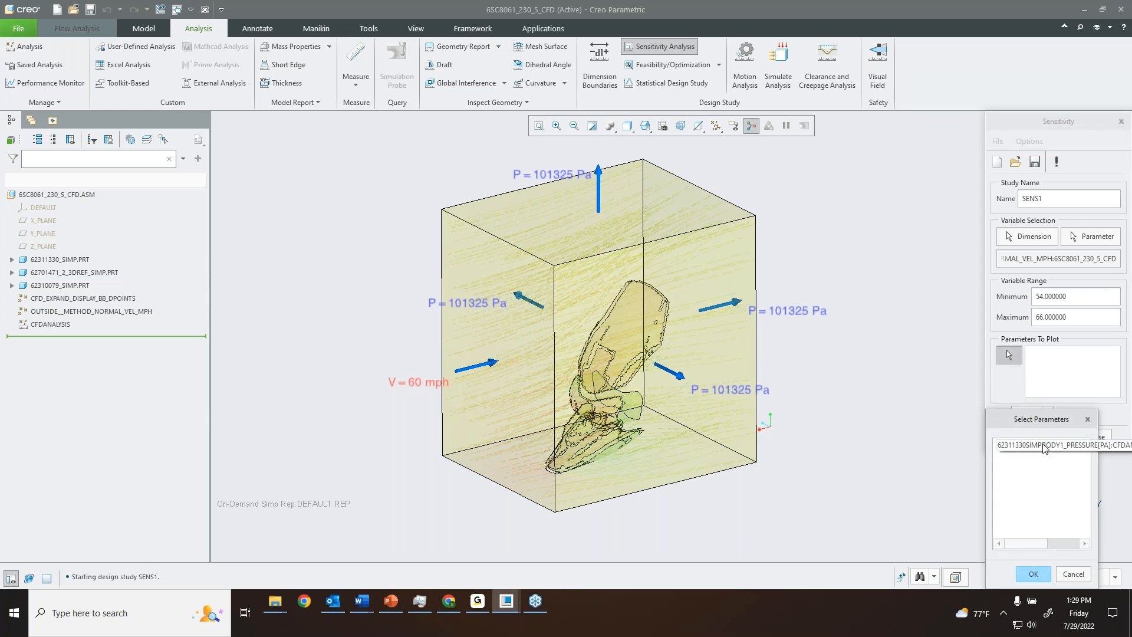
double_click(1044, 446)
double_click(1031, 414)
type("5")
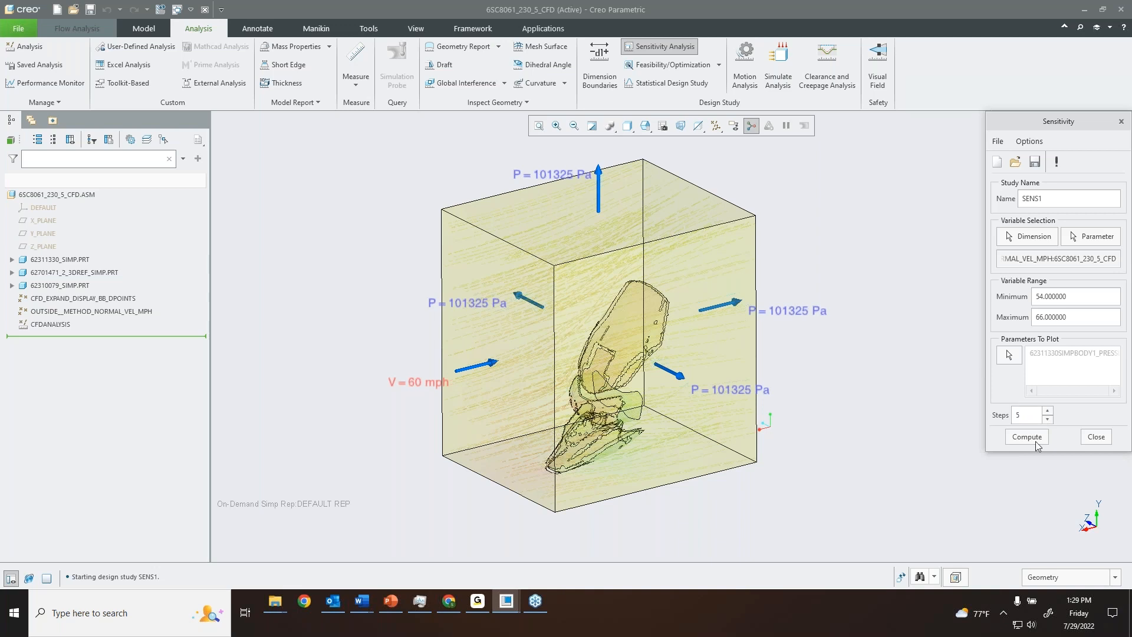
double_click(1057, 292)
key("alt+Tab")
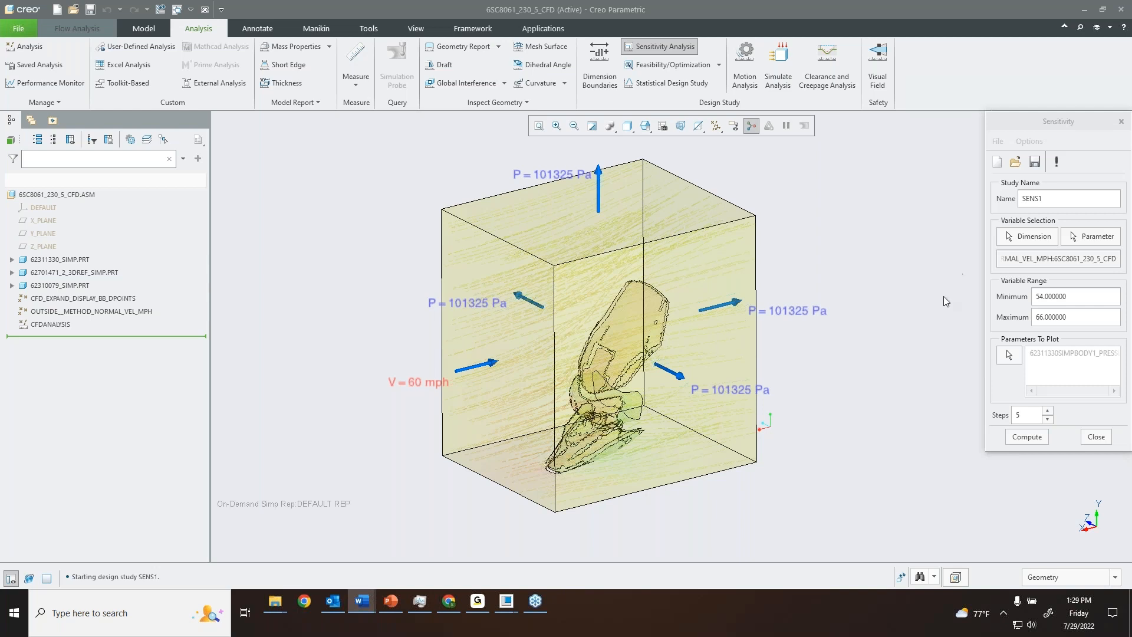
- Set the SENS1 sensitivity study's velocity range to a minimum of 50 and a maximum of 90
key("alt+Tab")
type("5")
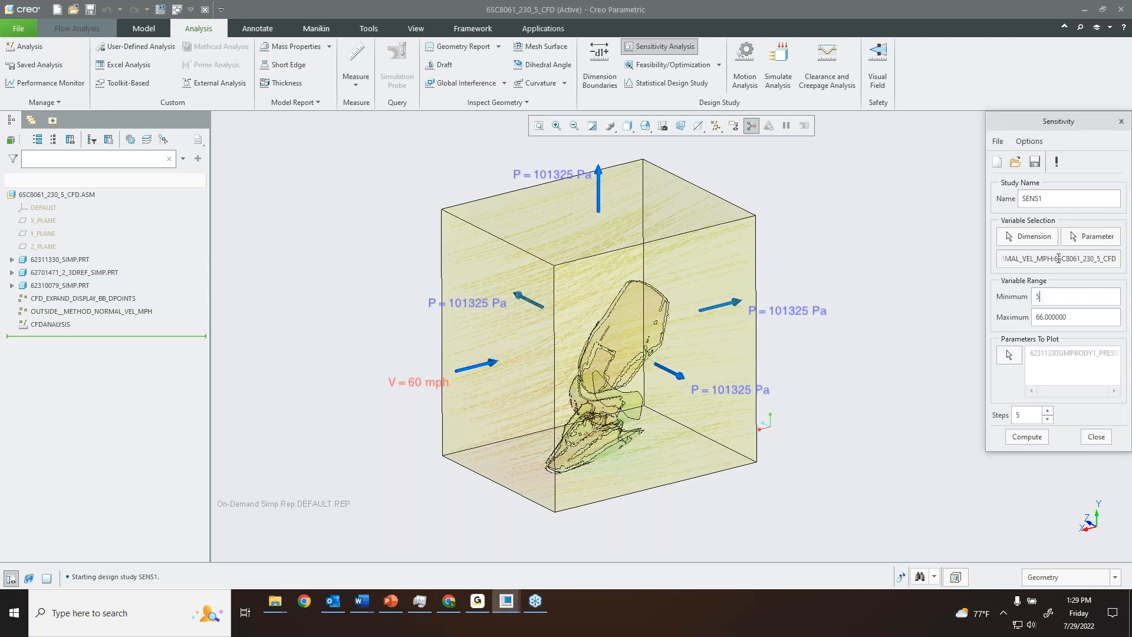
double_click(1055, 319)
type("90")
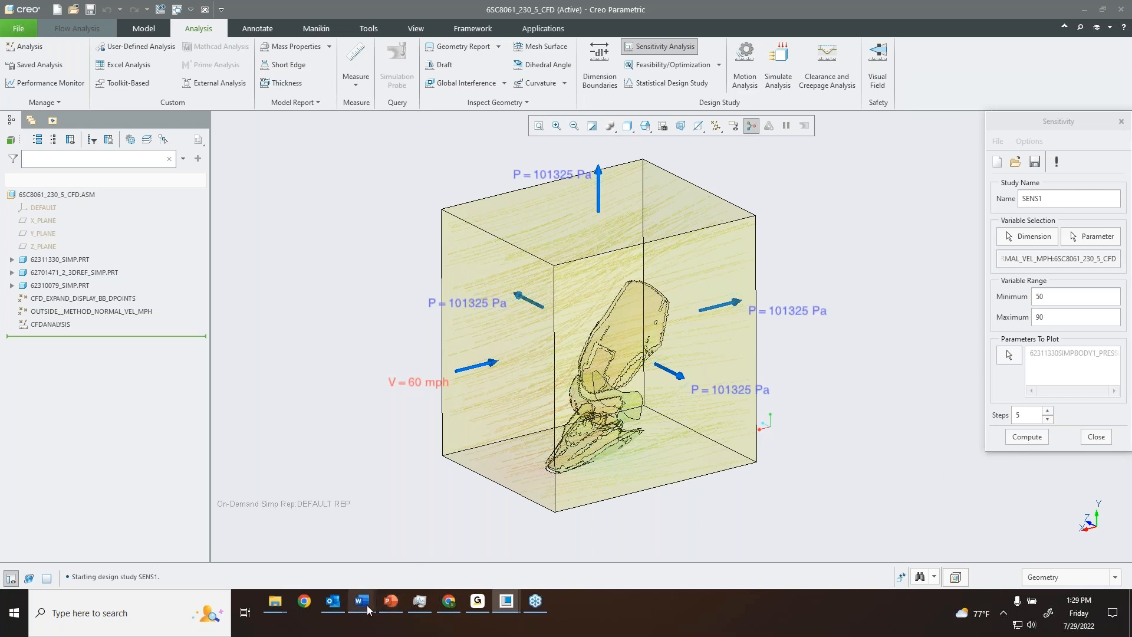
- Switch to the BMX Flow Results document in Word, examine the Sensitivity Plot, and return to Creo to close the sensitivity study
mouse_move(373, 613)
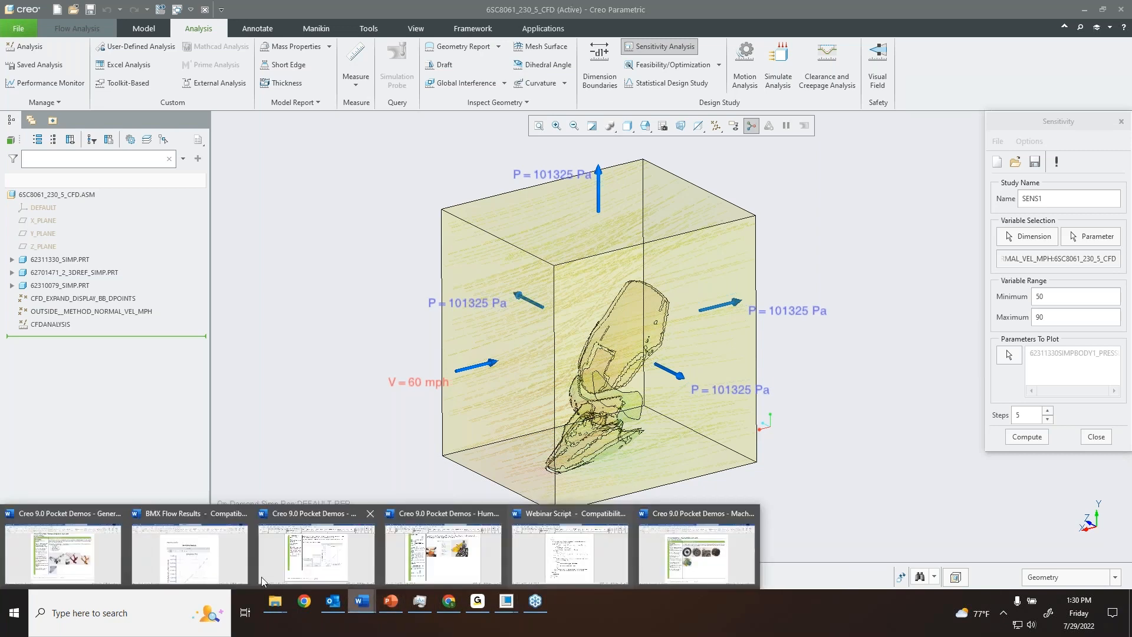
left_click_drag(1129, 307, 692, 8)
scroll(740, 194, "down", 3)
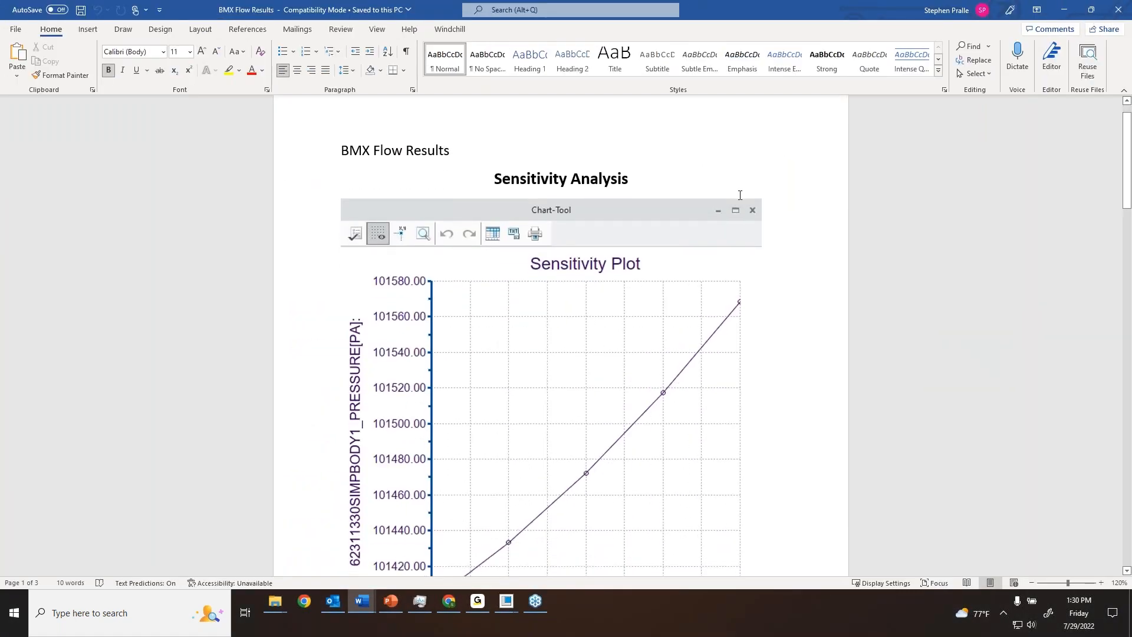
scroll(740, 206, "down", 2)
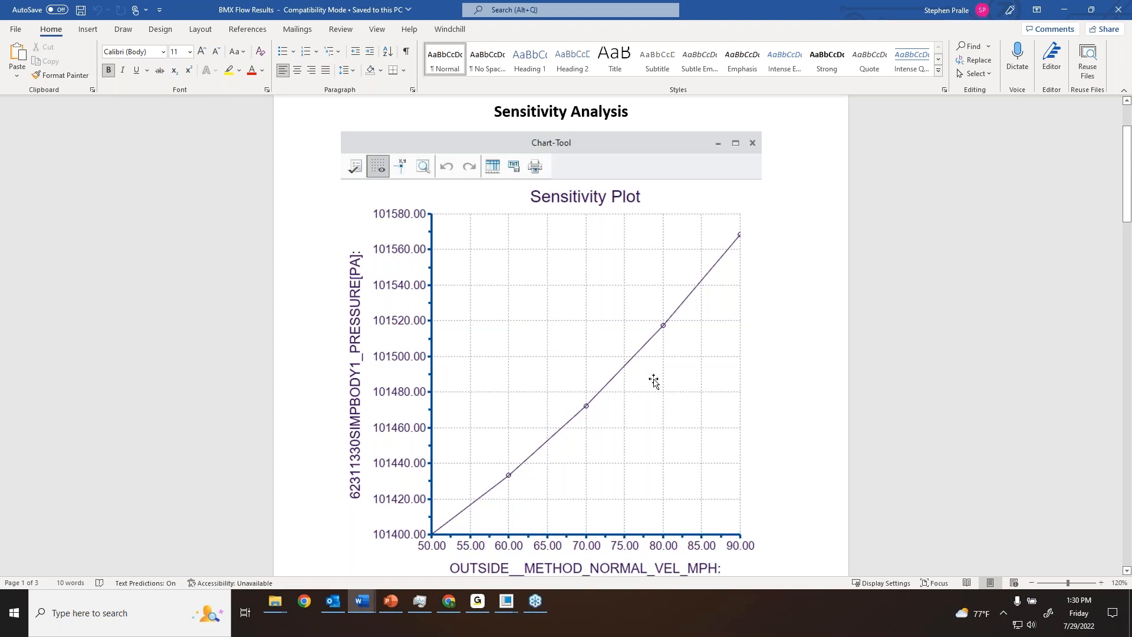
left_click(1066, 11)
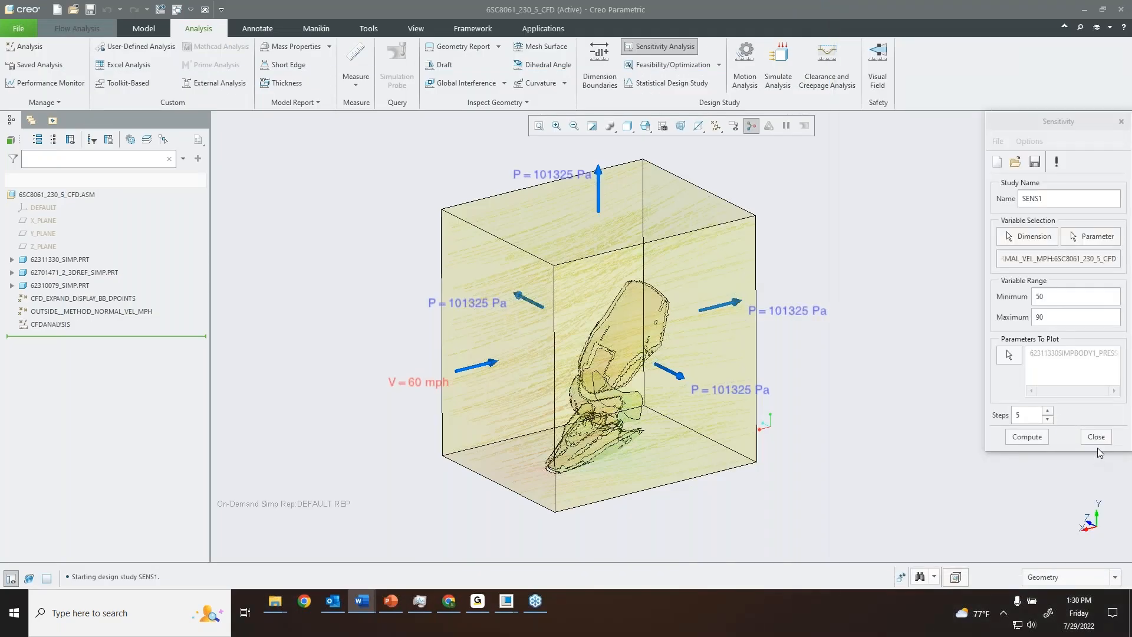
left_click(1097, 437)
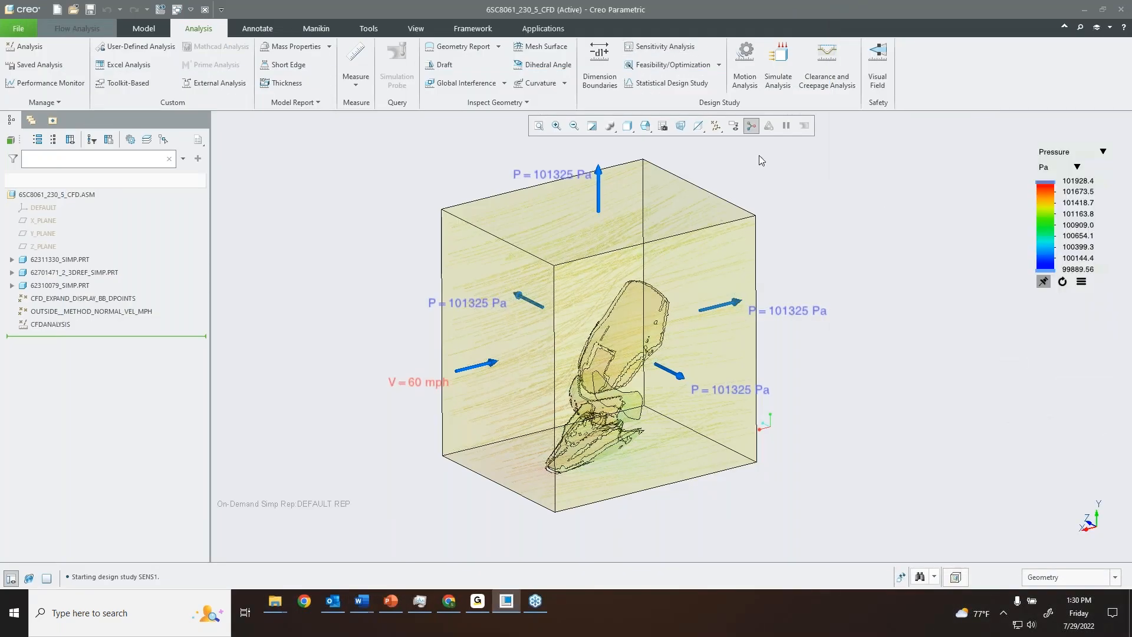
- Start an Optimization/Feasibility design study and set its type to Feasibility
left_click(675, 66)
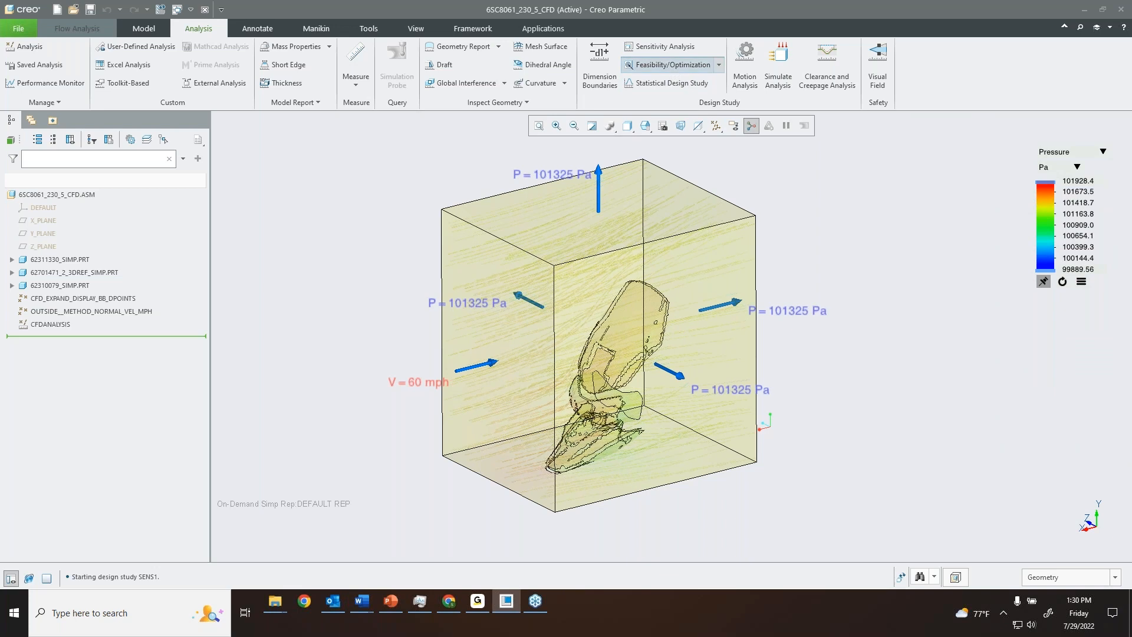
left_click_drag(1017, 111, 991, 76)
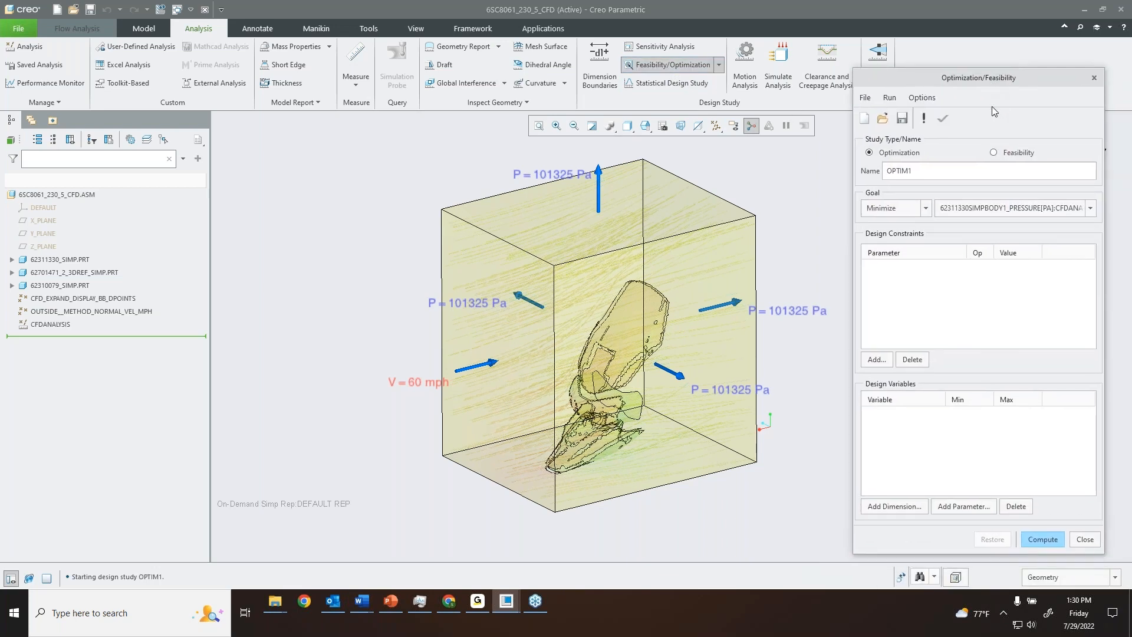
left_click(995, 153)
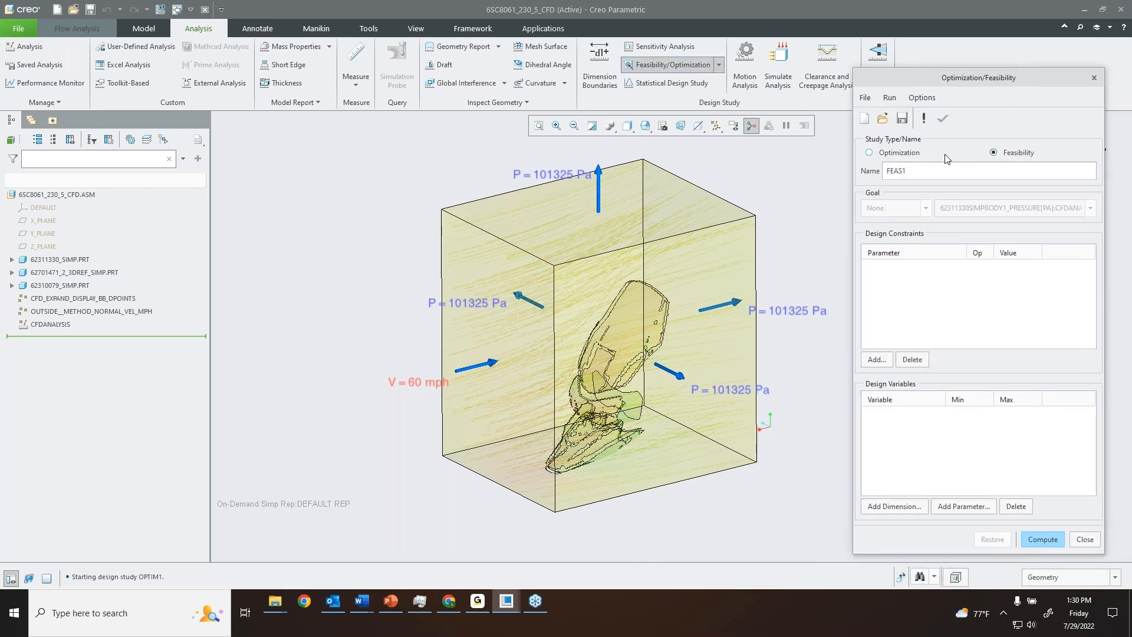
- Add a design constraint setting the 62311330SIMPBODY1_PRESSURE[PA] parameter equal to 101500
left_click(876, 360)
left_click_drag(930, 497, 872, 265)
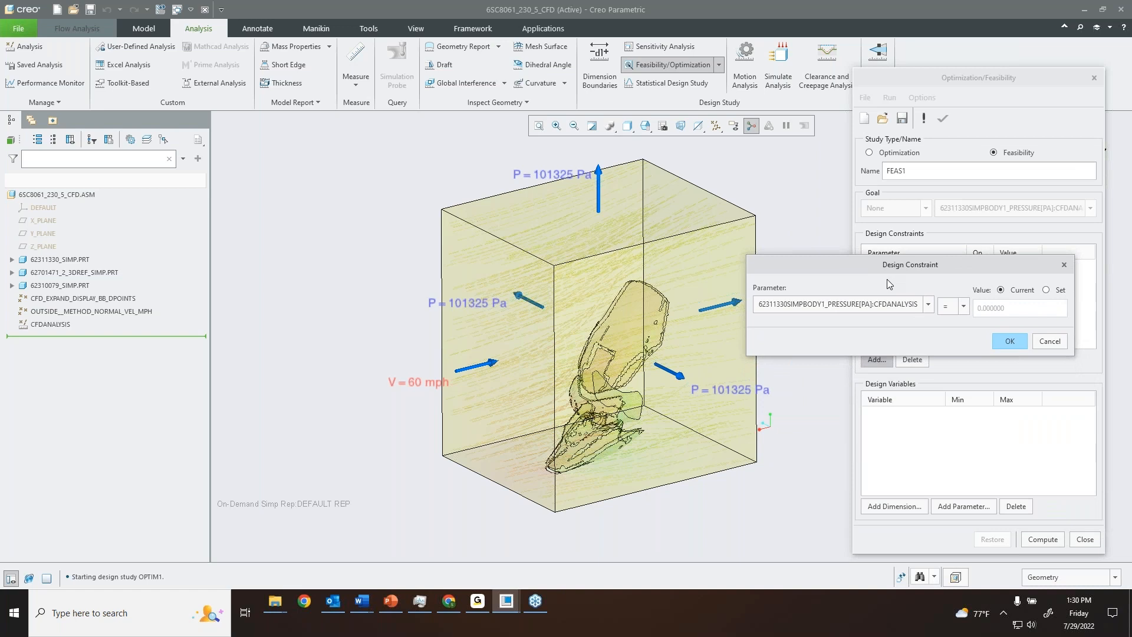
left_click(1047, 290)
double_click(1018, 311)
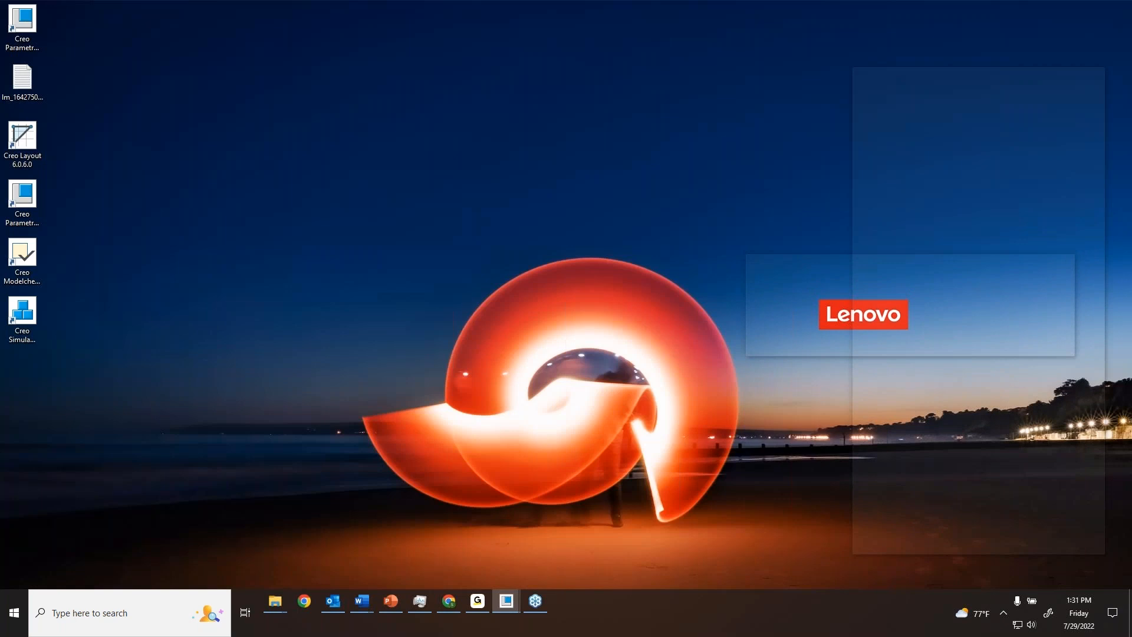
key("alt+Tab")
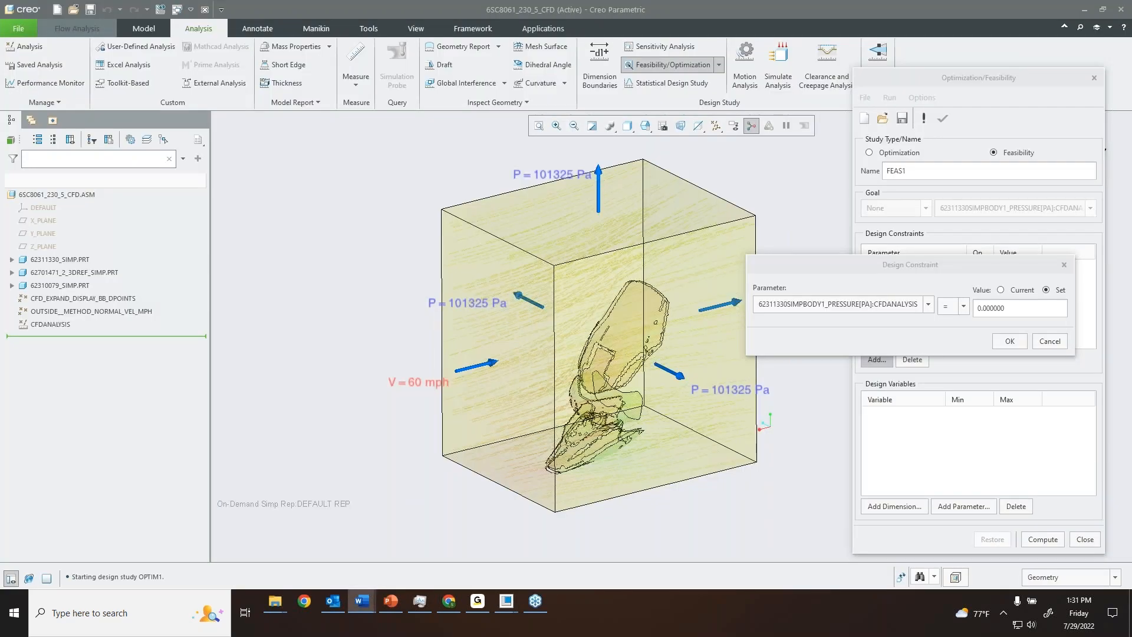
left_click(1003, 308)
type("101")
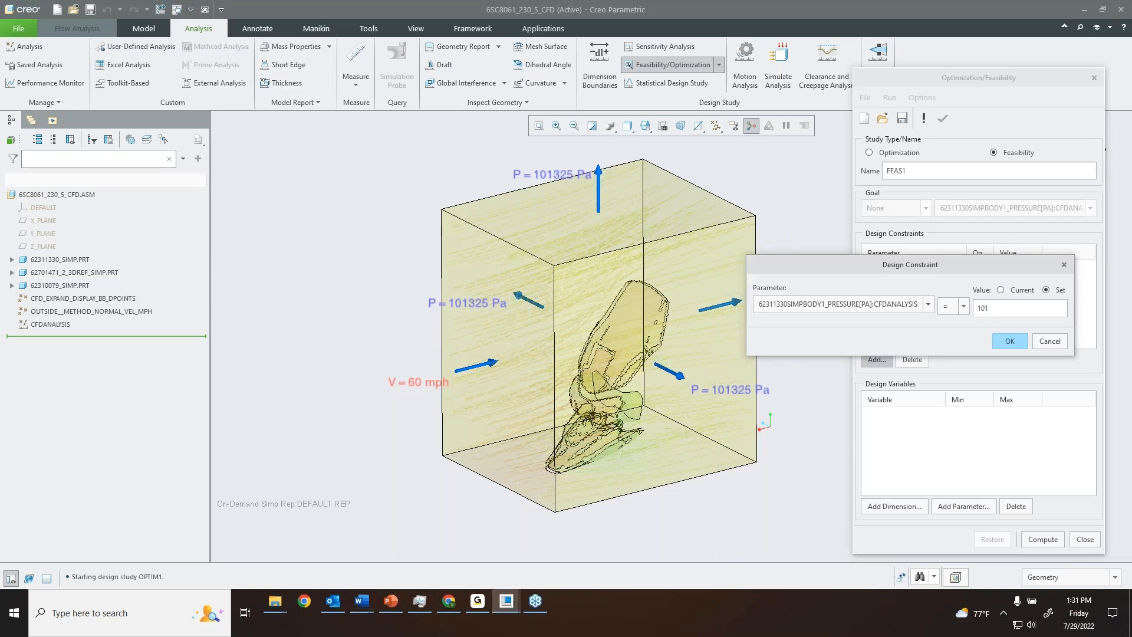
type("500")
left_click(1015, 344)
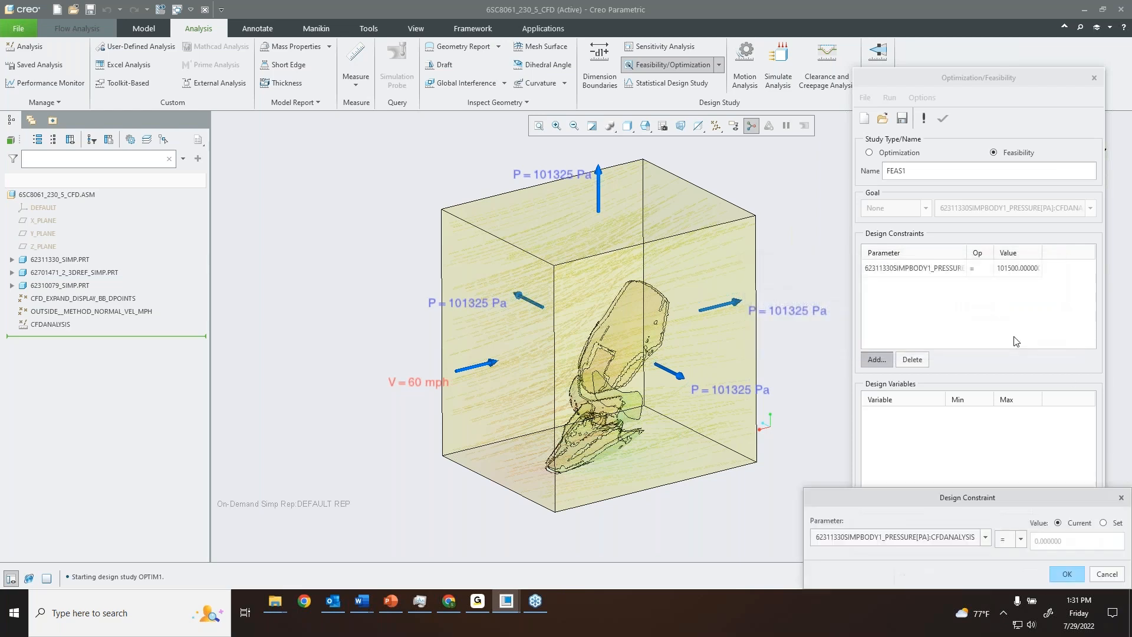
- Close the constraint definition and delete the duplicate pressure constraint set to Current
left_click(1068, 574)
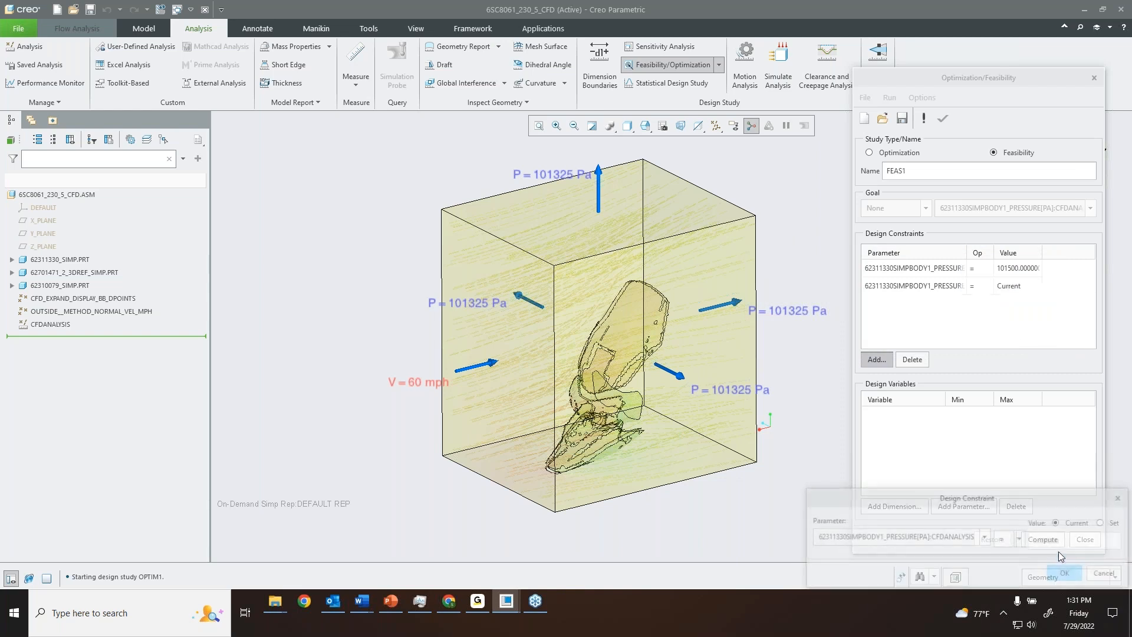
left_click(1106, 574)
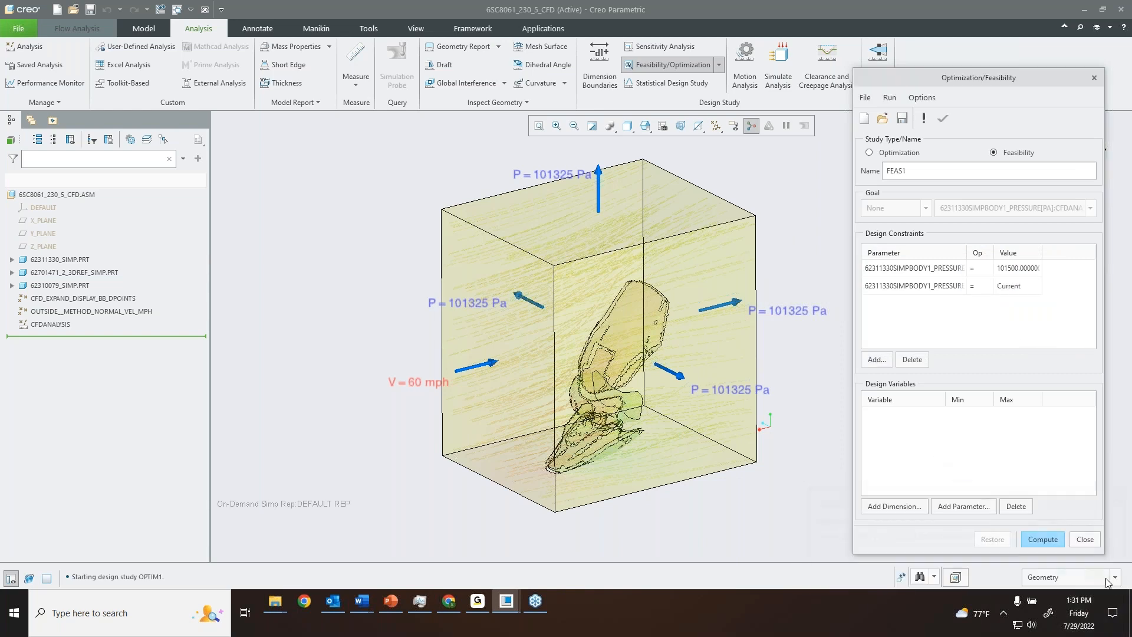
left_click(925, 286)
left_click(914, 359)
- Add OUTSIDE__METHOD_NORMAL_VEL_MPH as a design variable with a range of 50 to 90, and close the feasibility study
left_click(962, 507)
double_click(943, 494)
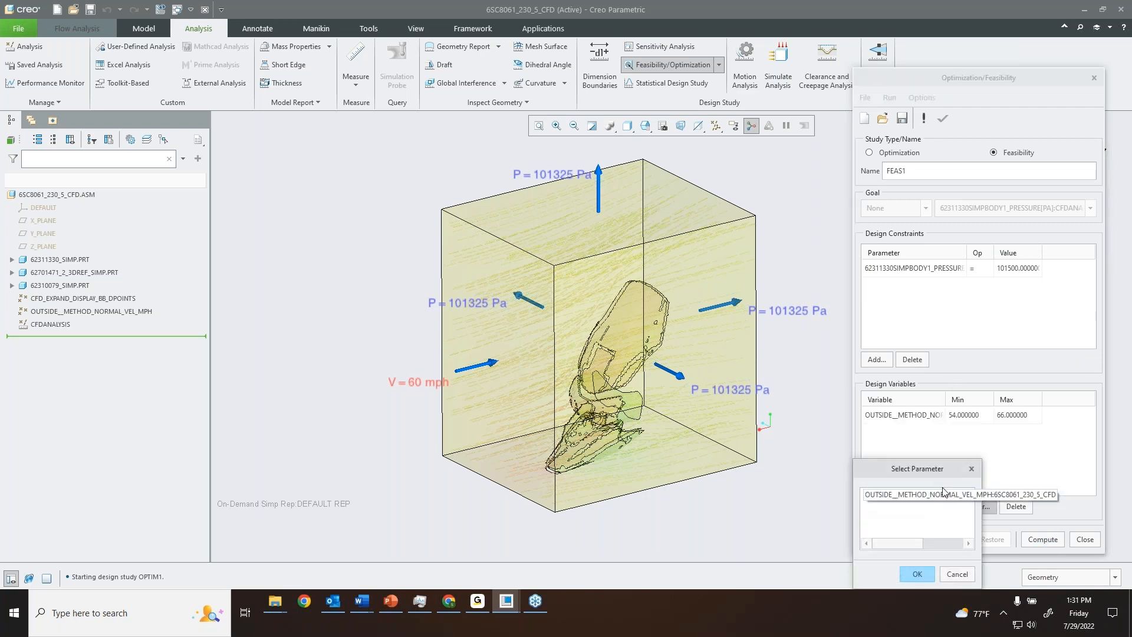
left_click(967, 416)
left_click(968, 416)
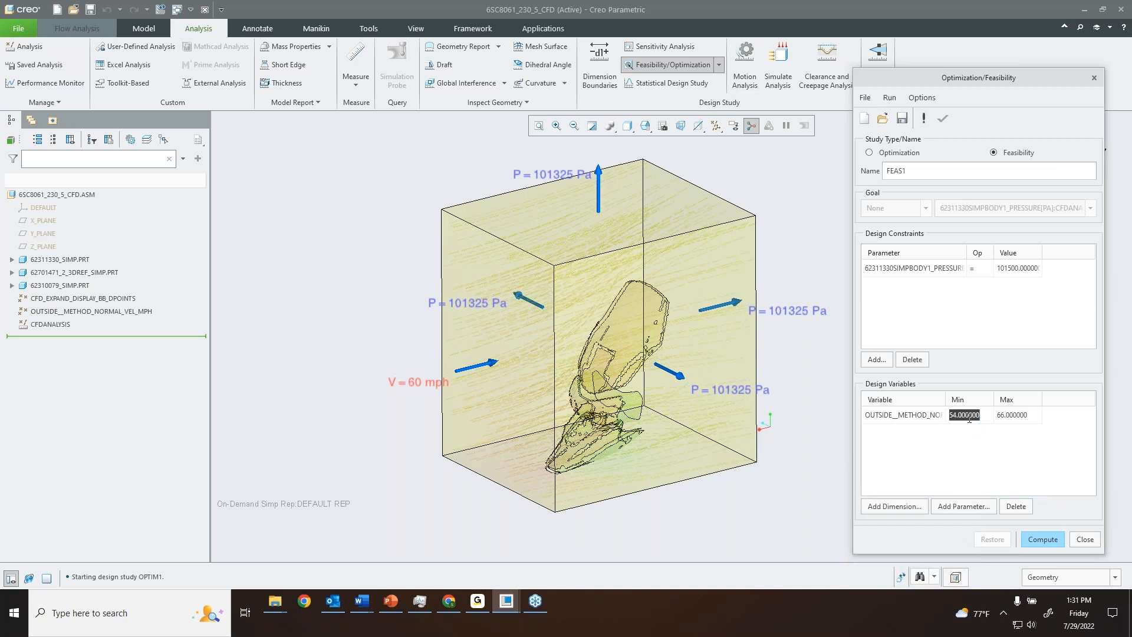
type("50")
double_click(1025, 415)
type("90")
left_click(1055, 464)
left_click(1048, 541)
left_click(1085, 540)
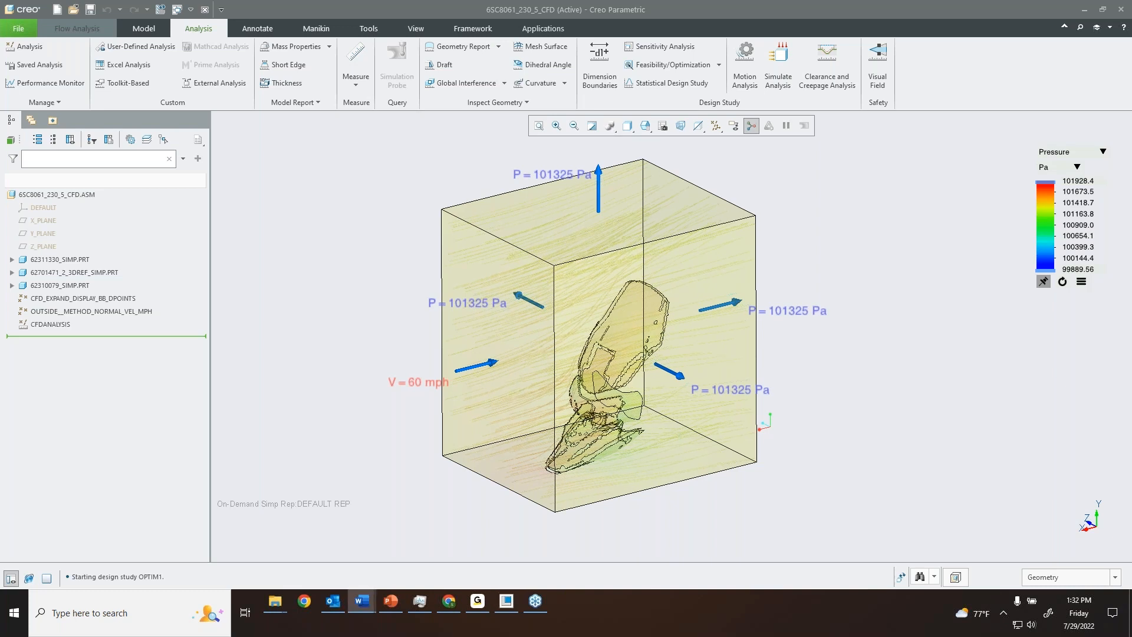
- Examine the Feasibility Optimization Graph and the Feasibility Results image in the BMX Flow Results document in Word
scroll(560, 336, "down", 8)
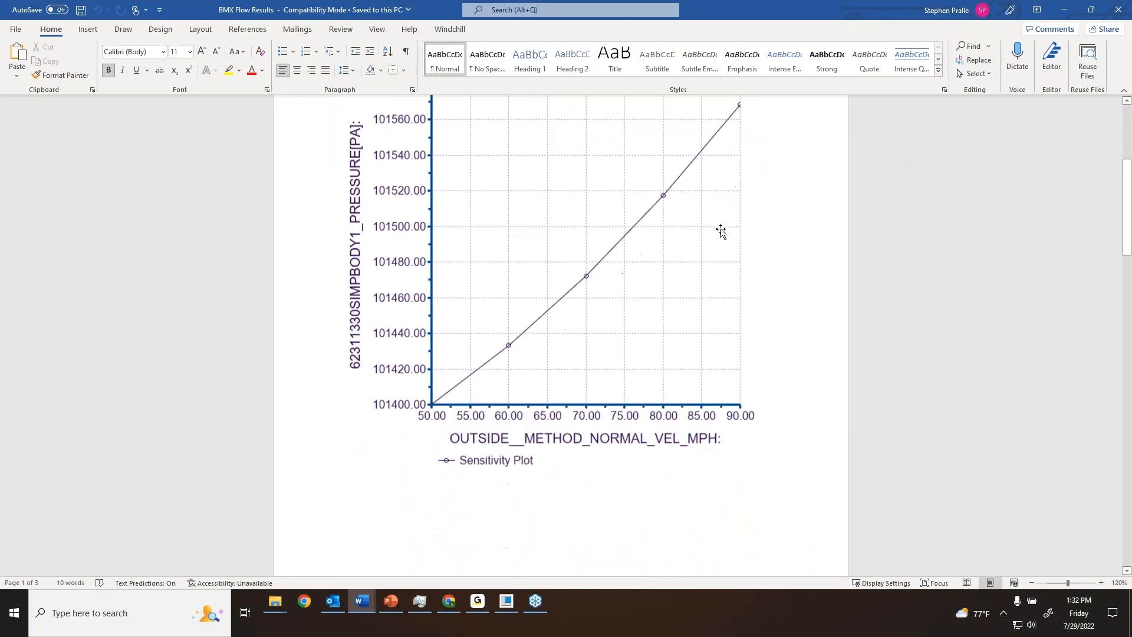
scroll(725, 235, "down", 5)
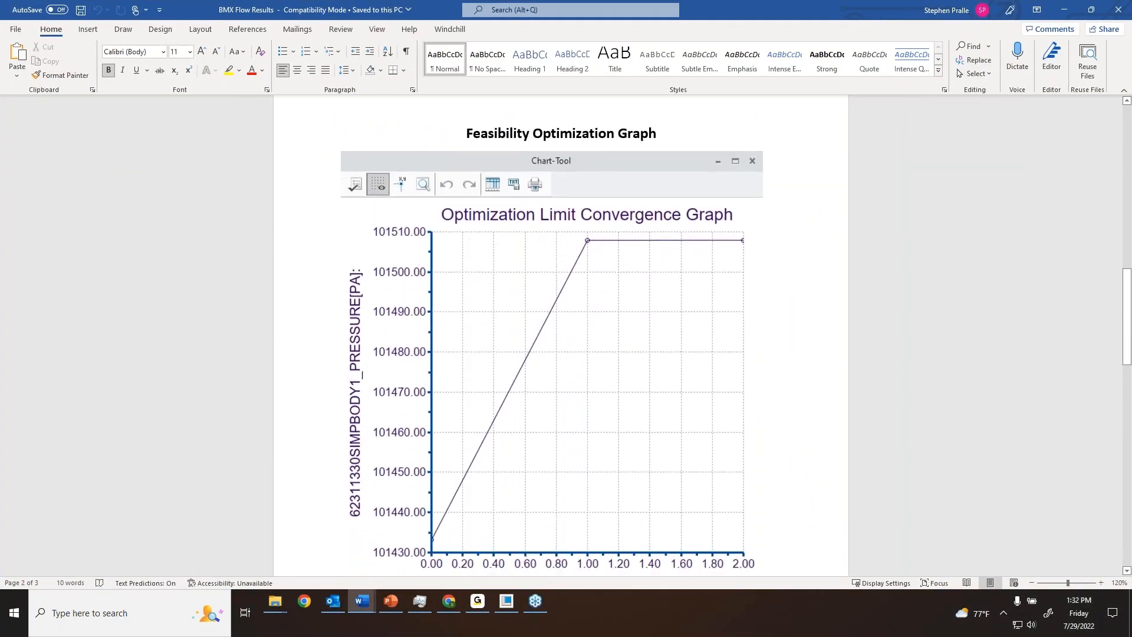
scroll(725, 236, "down", 1)
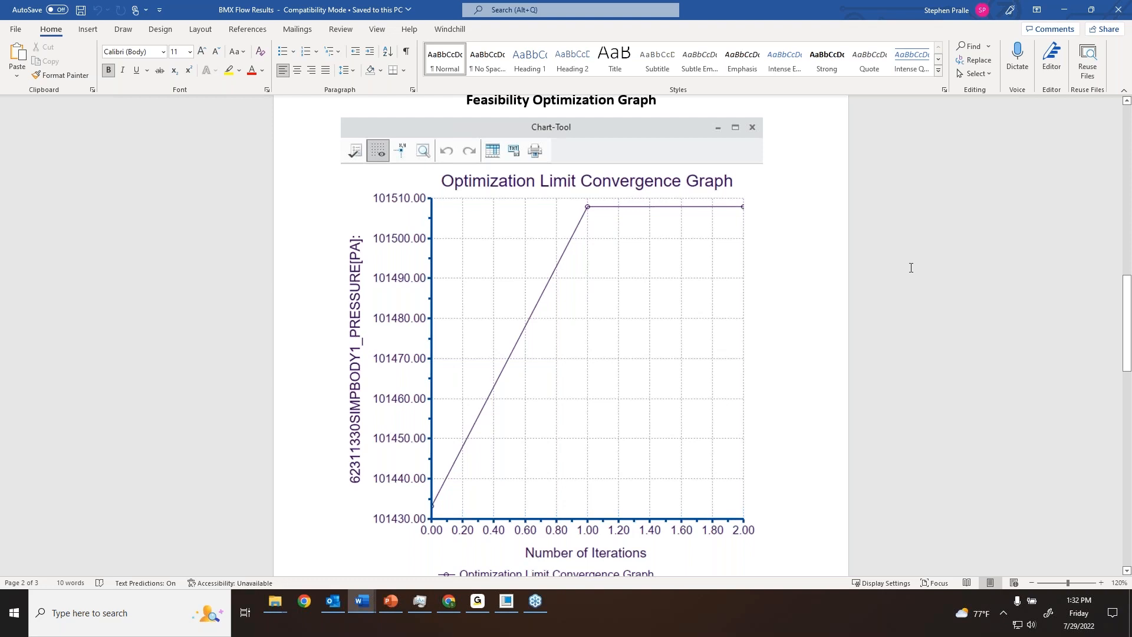
left_click_drag(1128, 305, 1127, 457)
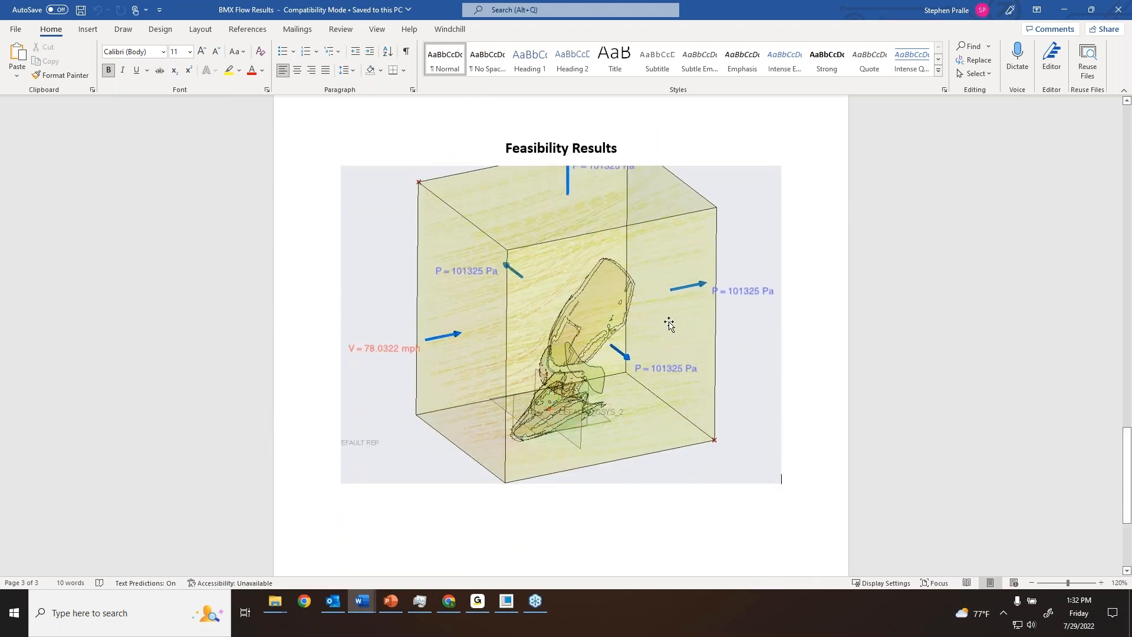
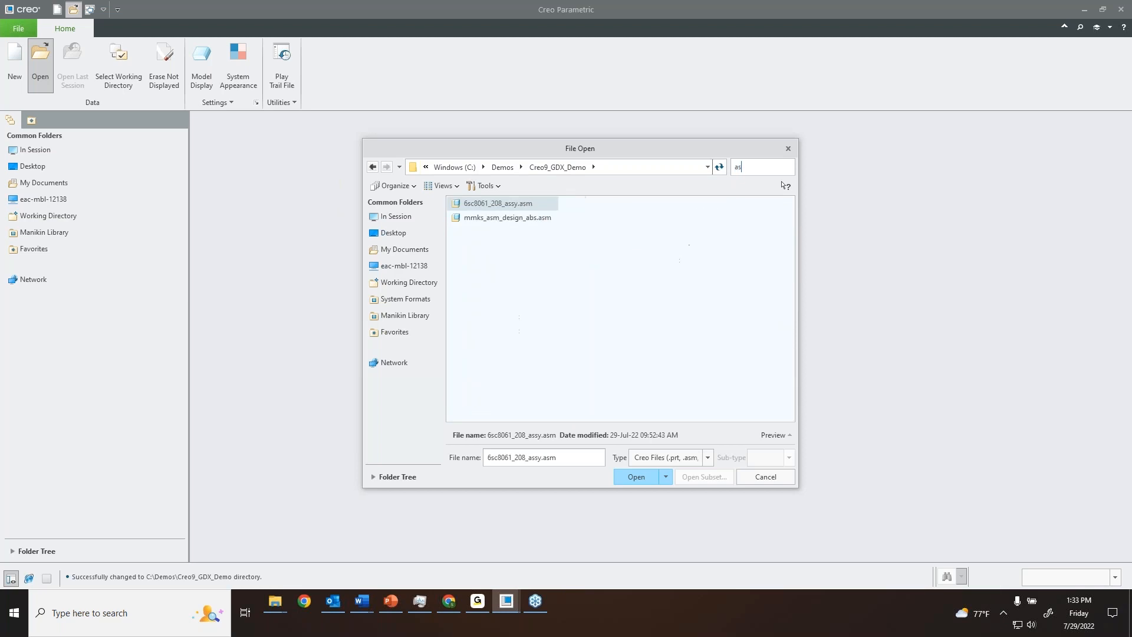
- Open the assembly 6sc8061_208_assy.asm in Creo and inspect the red footpeg brackets on the frame
key("Return")
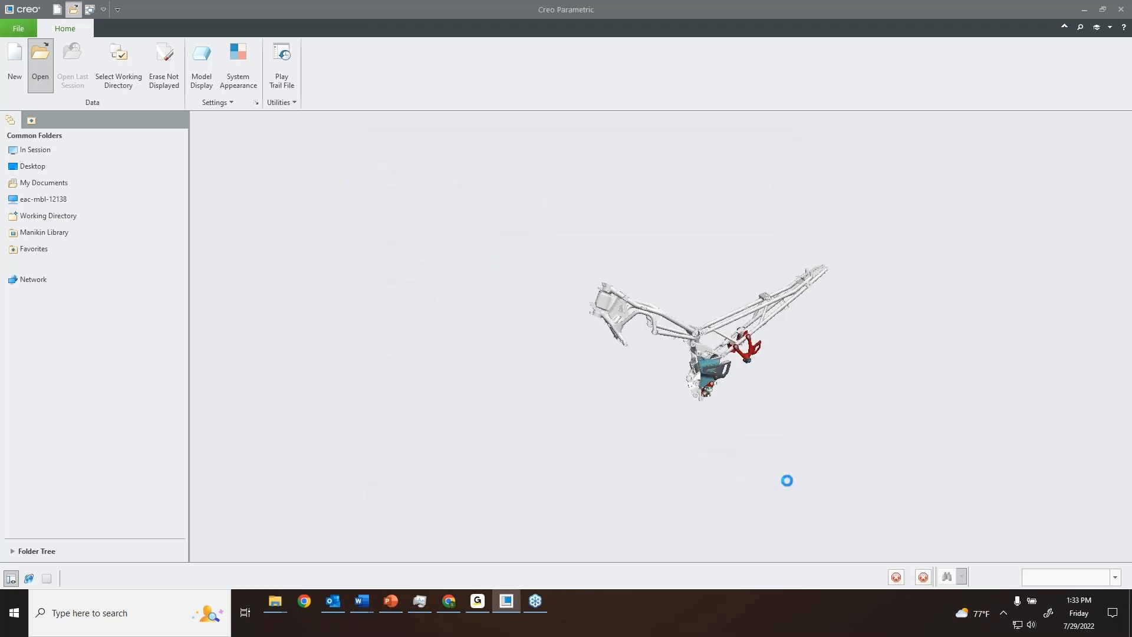
scroll(772, 351, "up", 6)
scroll(696, 378, "up", 3)
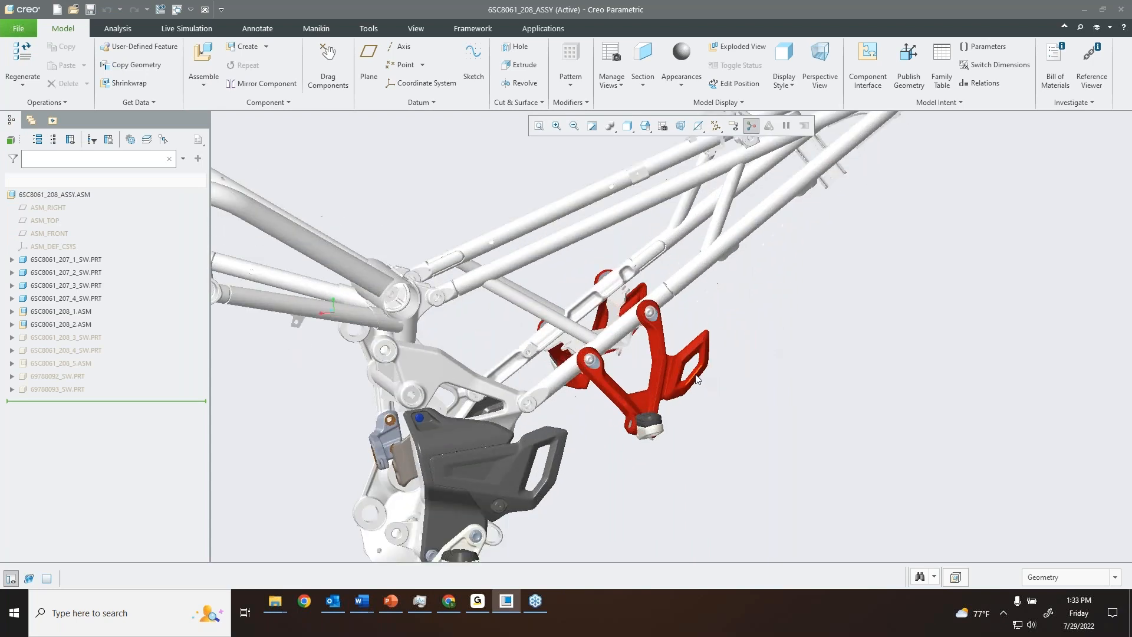
scroll(634, 366, "up", 3)
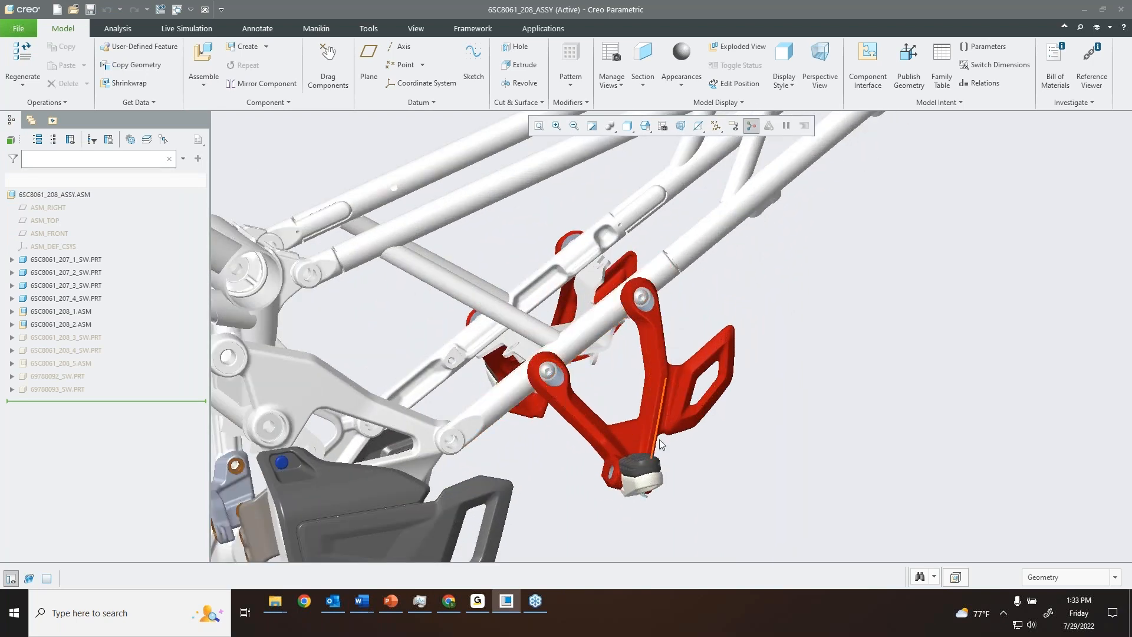
middle_click_drag(681, 474, 695, 505)
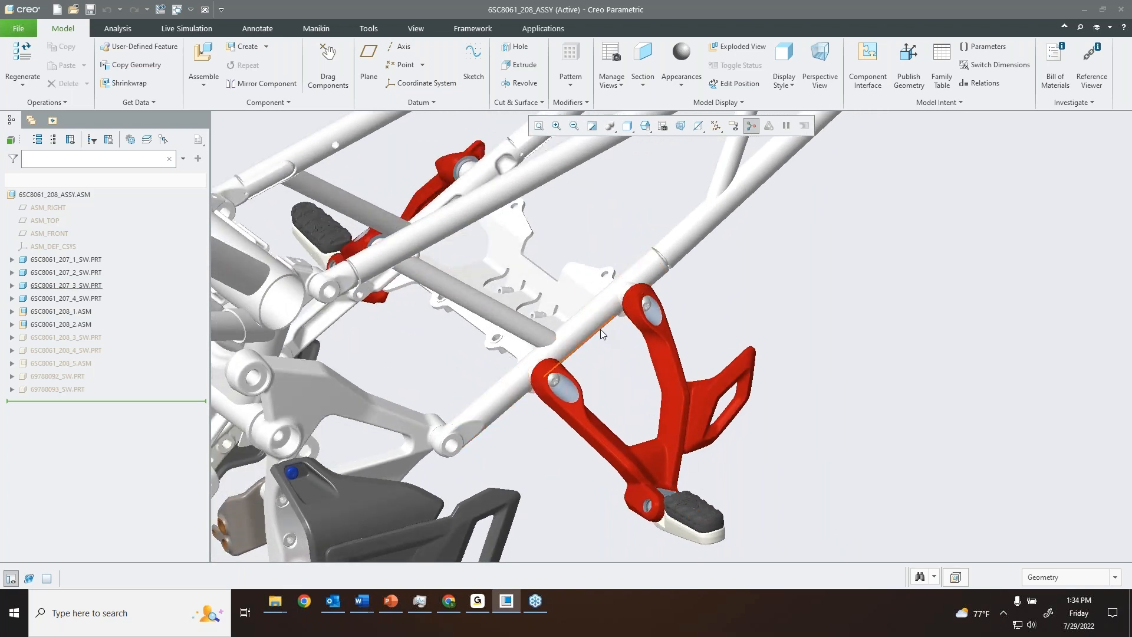
scroll(601, 329, "down", 2)
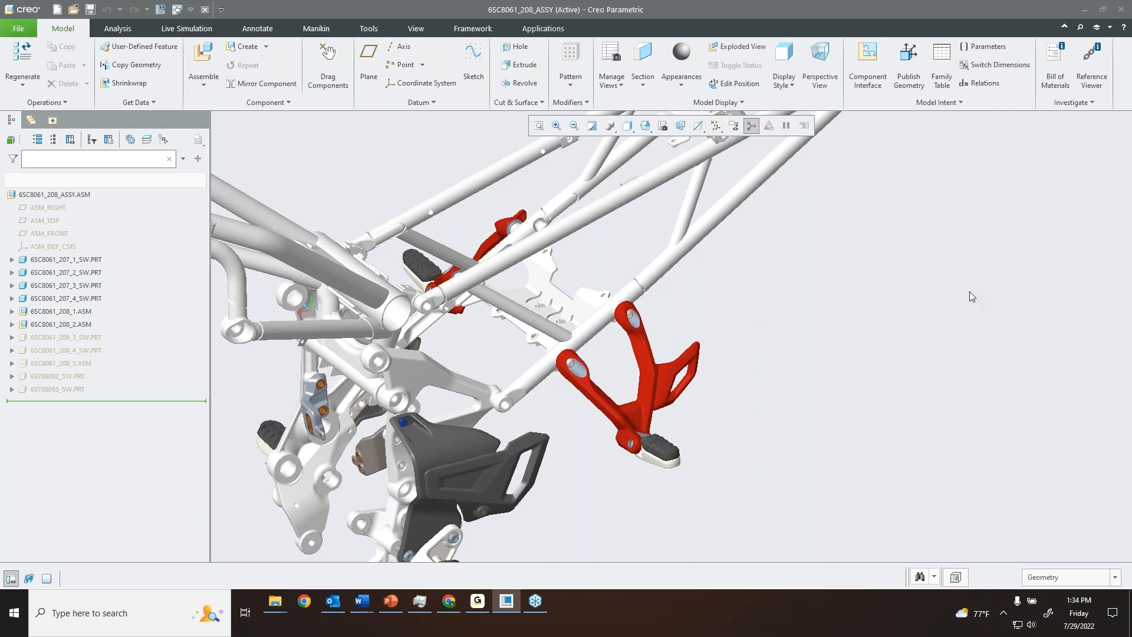
- Search the Creo9_GDX_Demo folder for "set" and open 62088615_a_structure_setup.prt, viewing the bracket from its clevis end
left_click(73, 9)
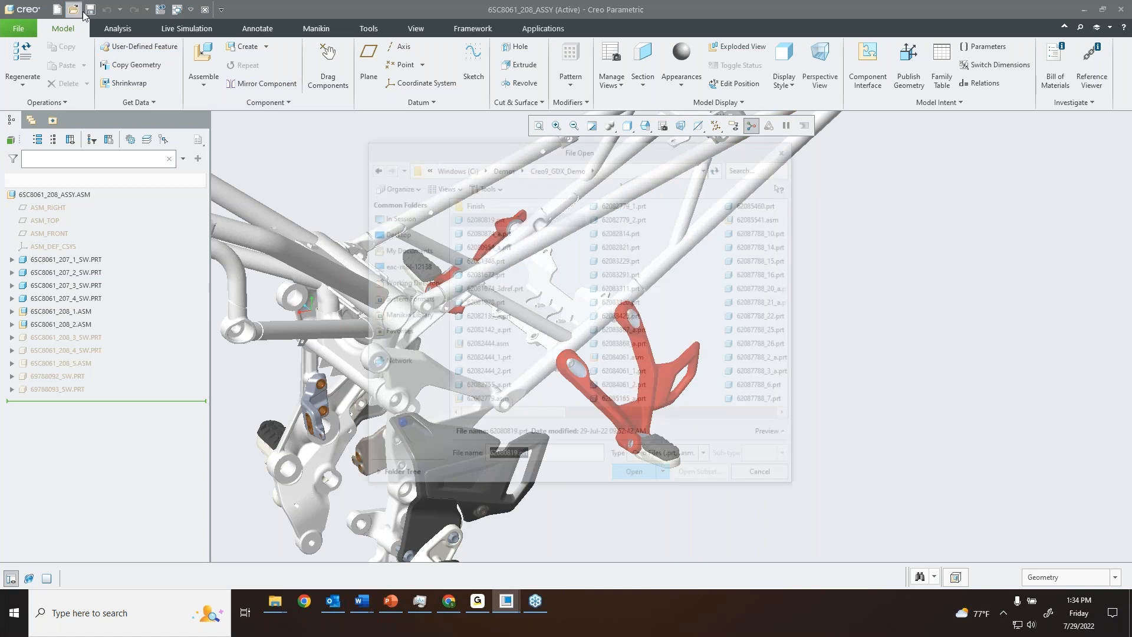
left_click(748, 166)
type("set")
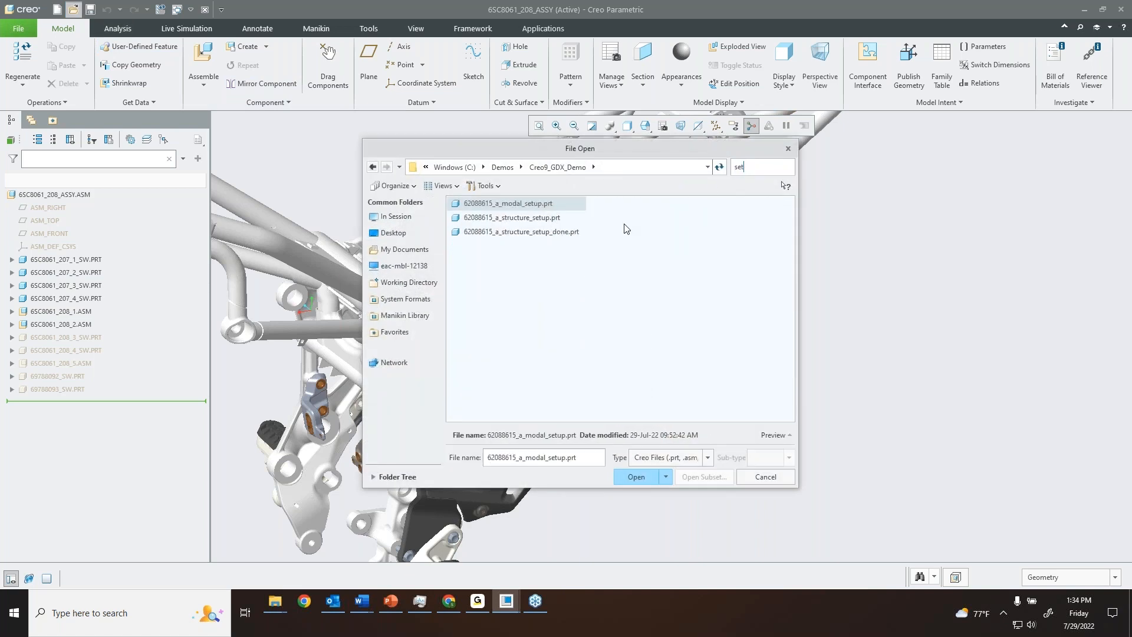
double_click(541, 218)
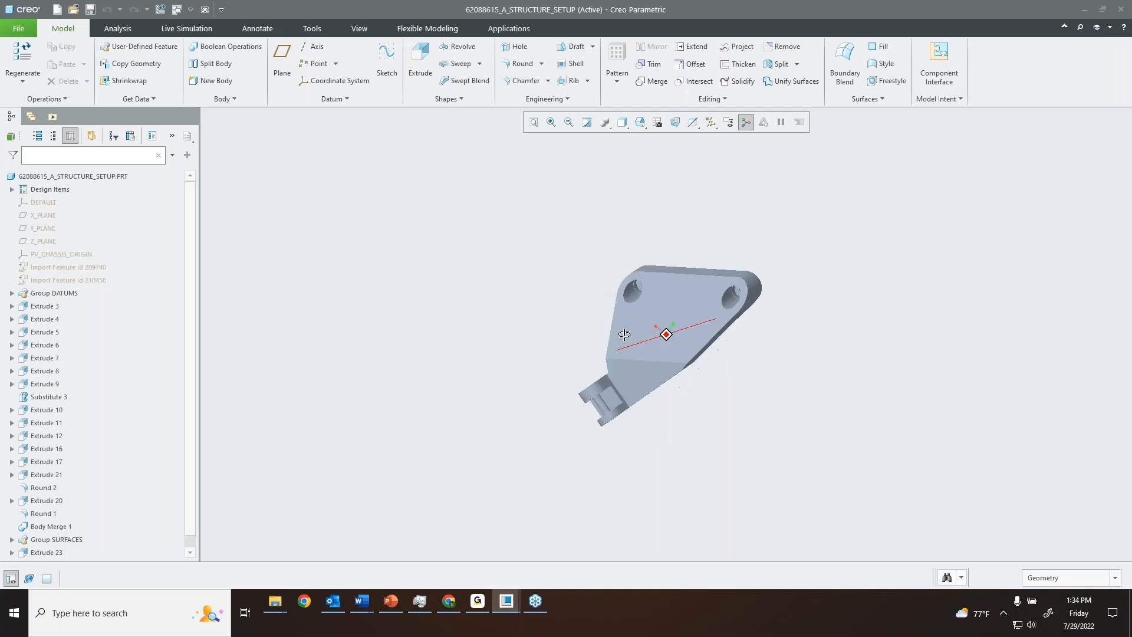
middle_click_drag(624, 334, 677, 369)
mouse_move(653, 331)
middle_mouse_down()
mouse_move(699, 356)
mouse_move(705, 298)
mouse_move(745, 306)
mouse_move(675, 428)
mouse_move(710, 354)
mouse_move(721, 403)
middle_mouse_up()
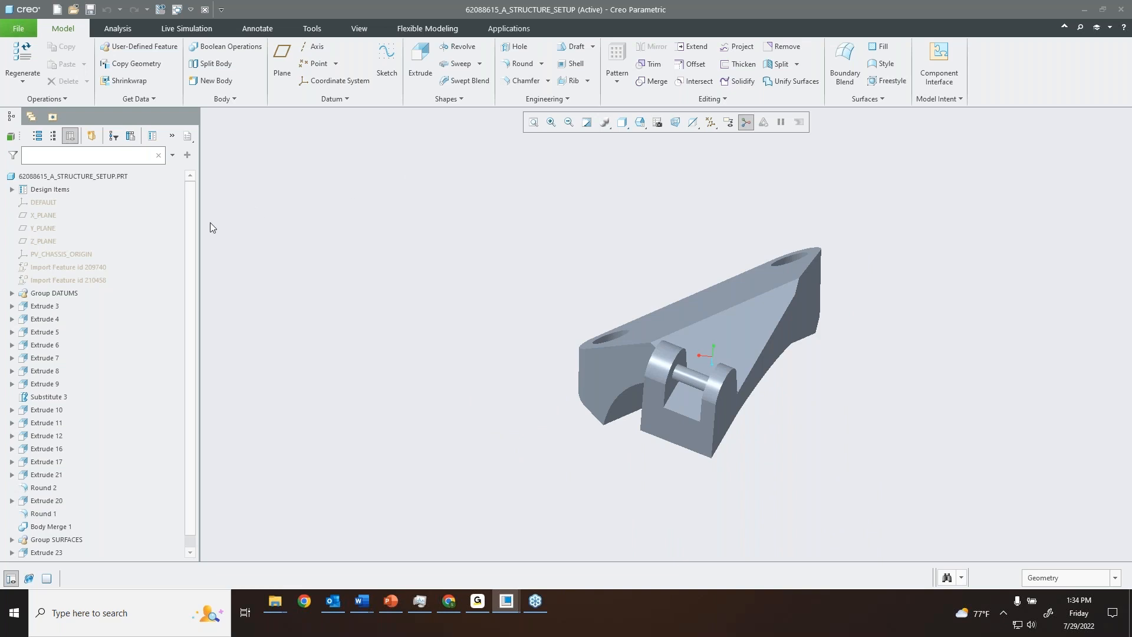
scroll(189, 240, "down", 1)
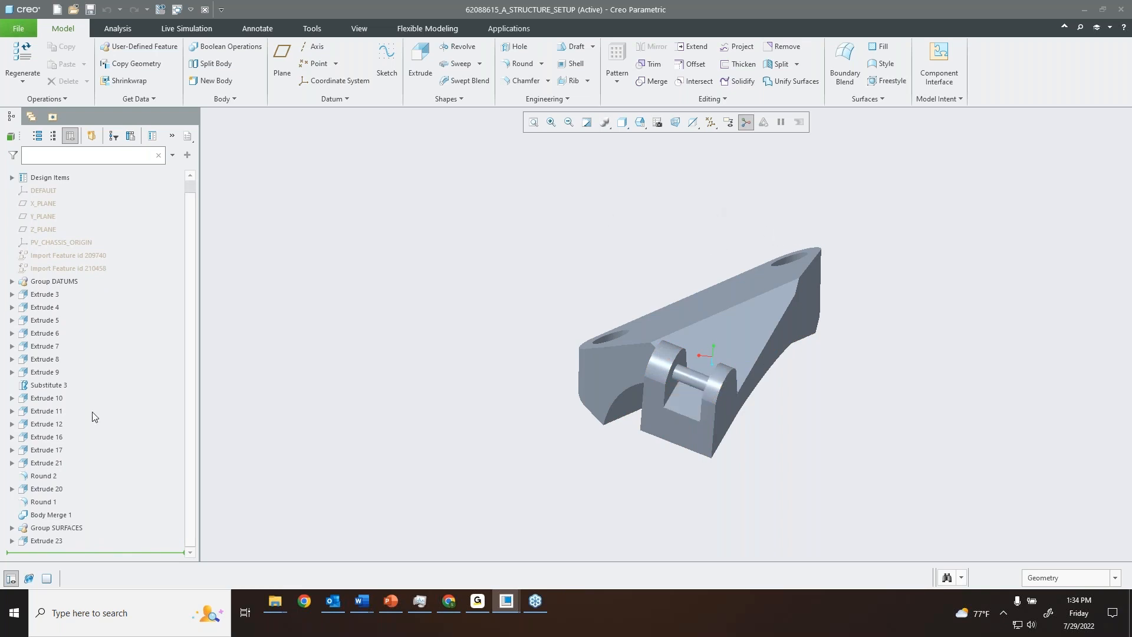
- Roll the model back to just before Body Merge 1 and start a Divide Surface feature on the flat face behind the clevis pin
left_click_drag(47, 554, 99, 507)
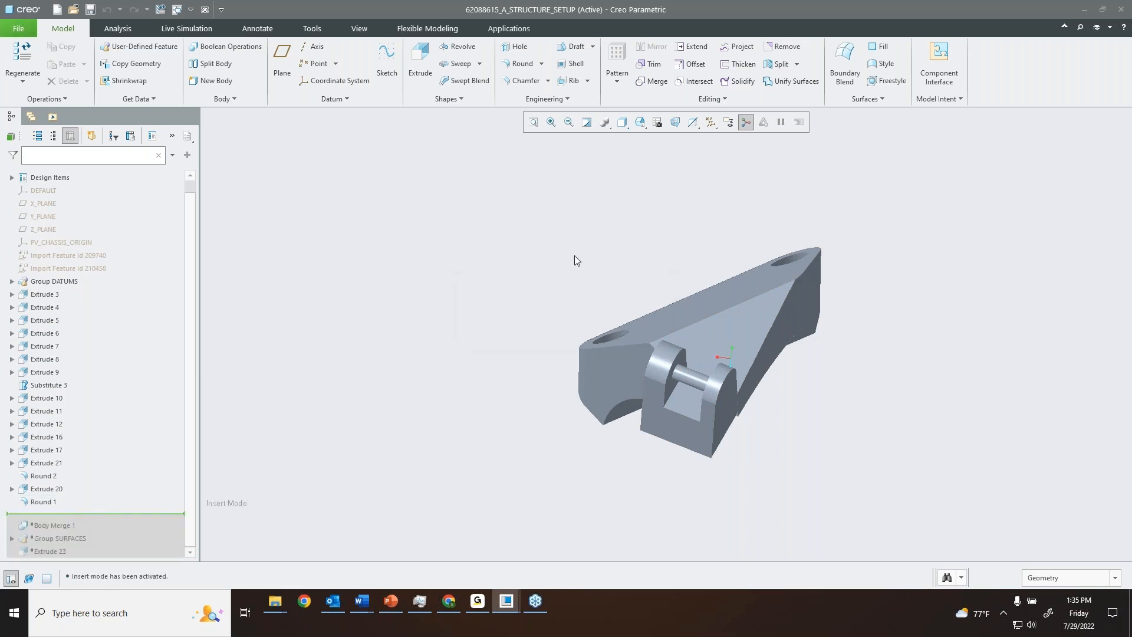
scroll(698, 426, "up", 5)
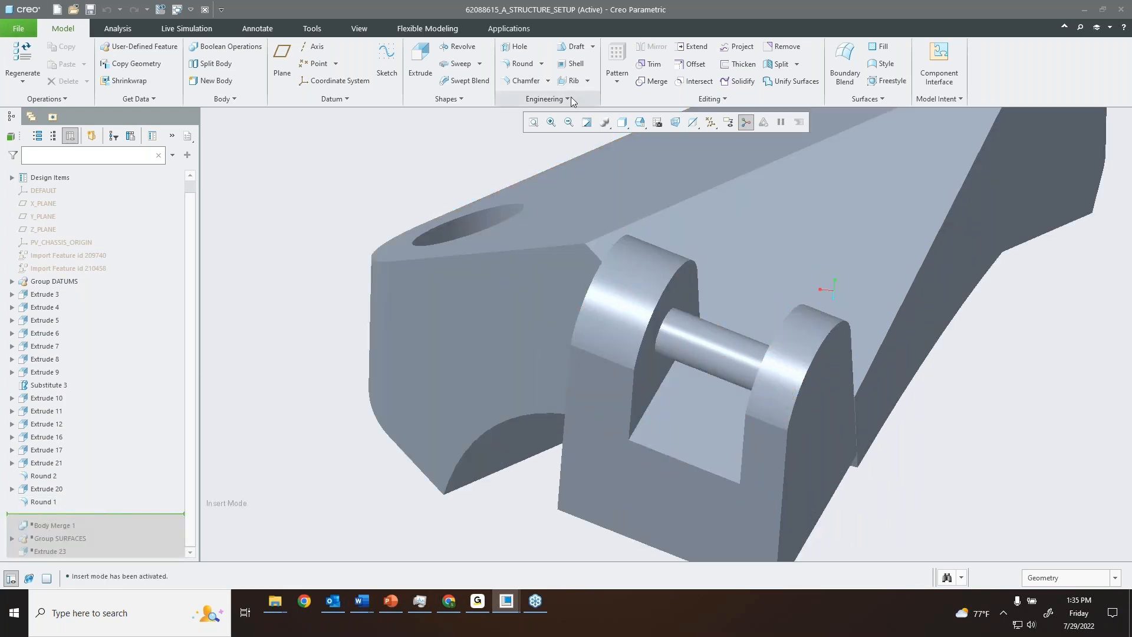
left_click(800, 67)
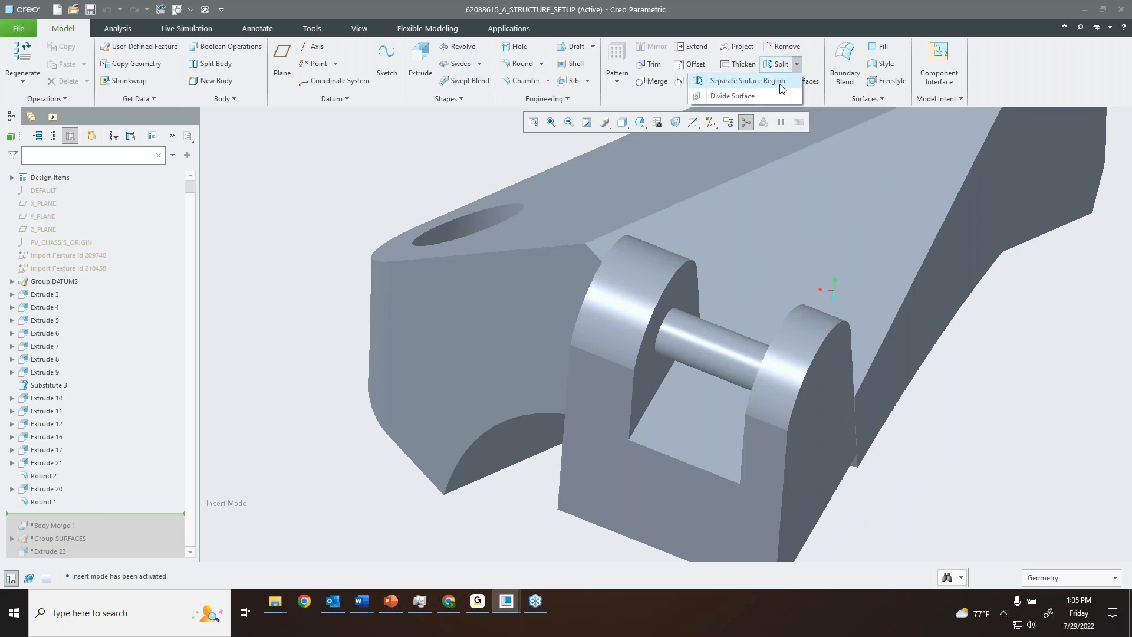
left_click(759, 94)
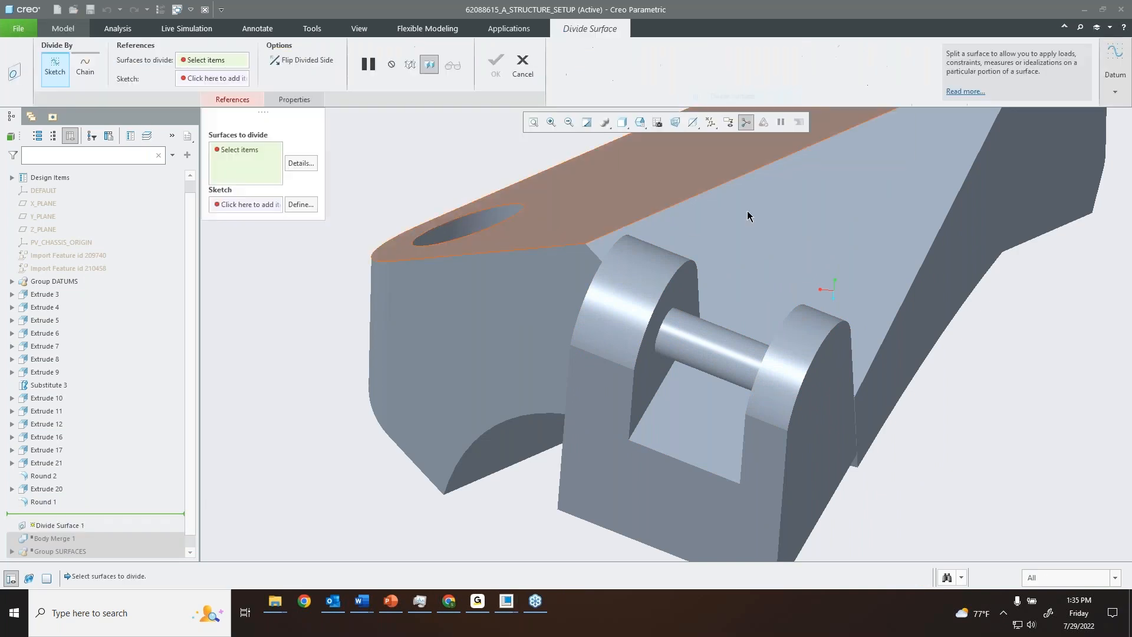
left_click(695, 420)
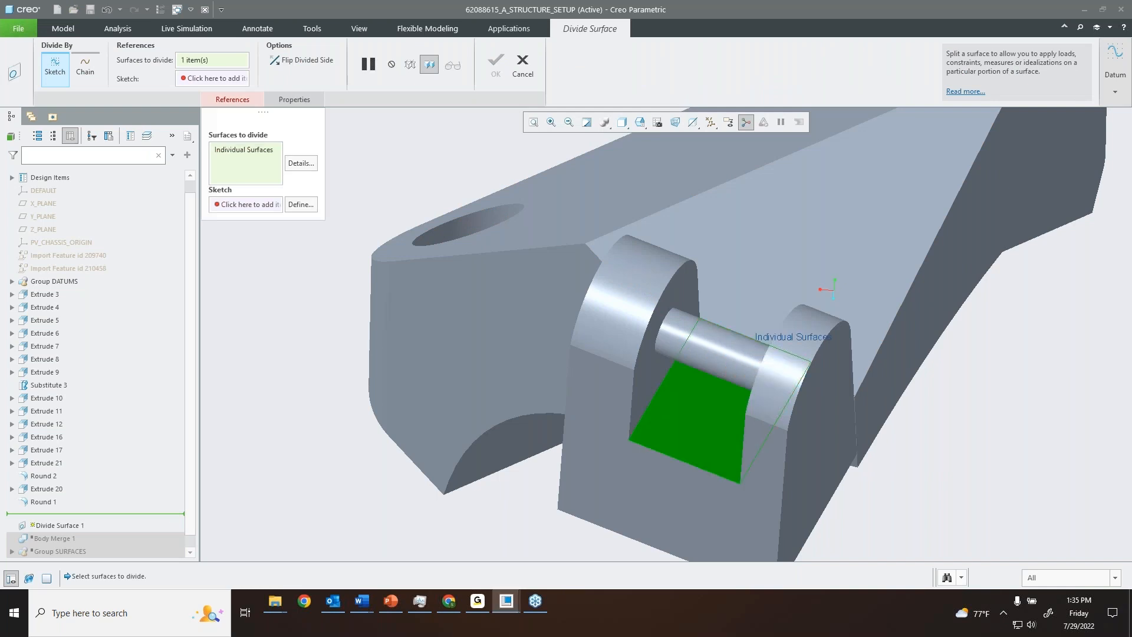
- Define the dividing sketch on that same flat face, with the SPLIT datum plane as its orientation reference facing Left
left_click(300, 205)
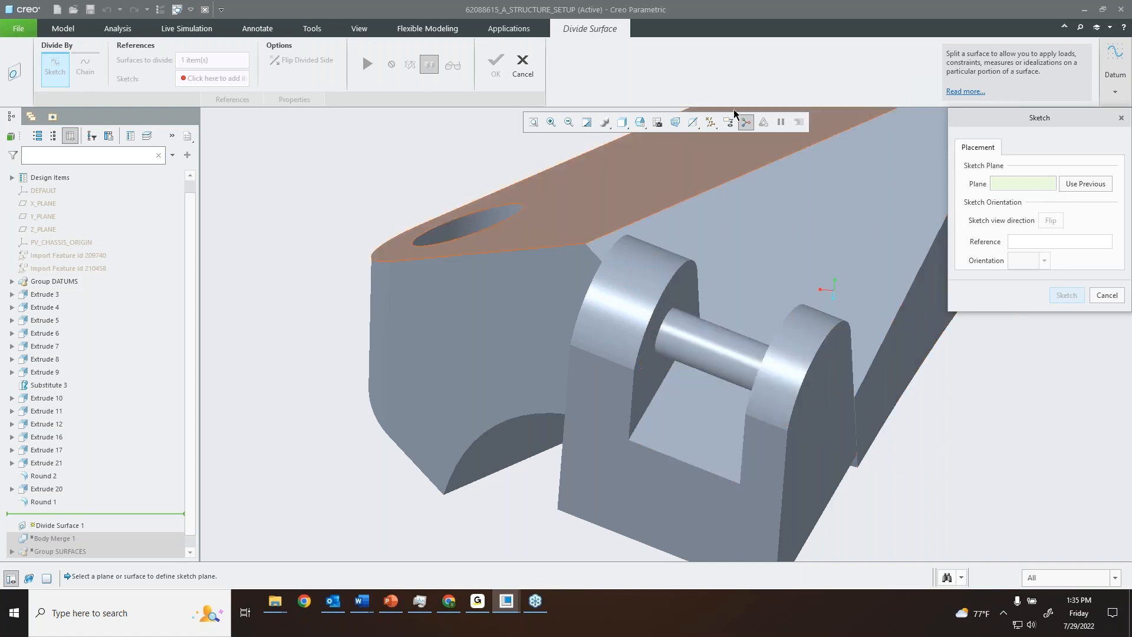
left_click(710, 122)
left_click(687, 201)
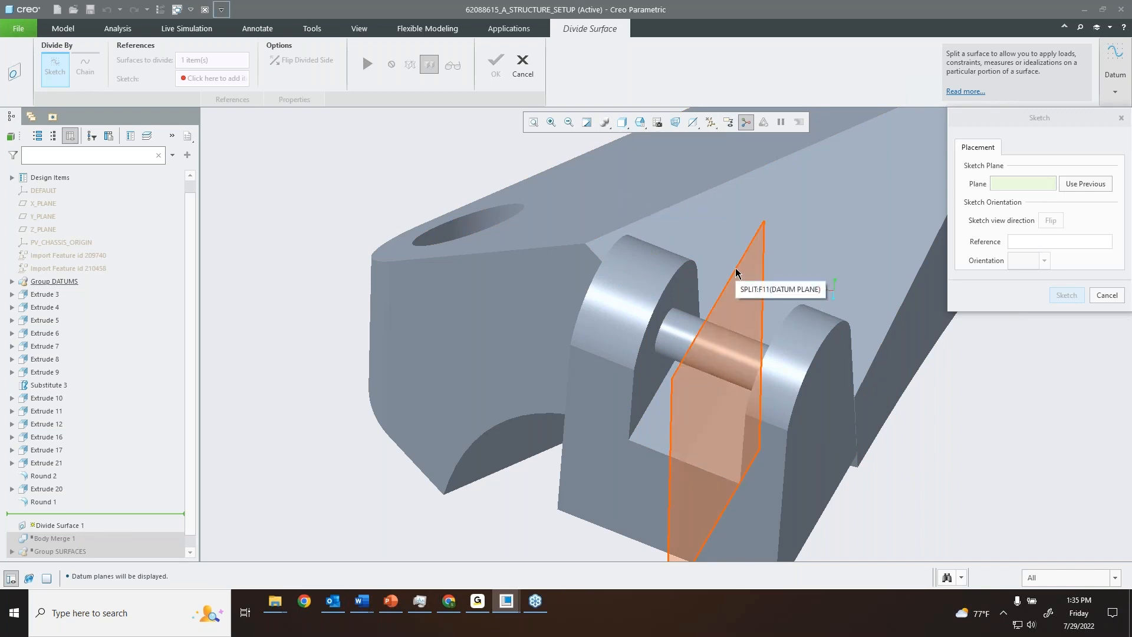
left_click(662, 436)
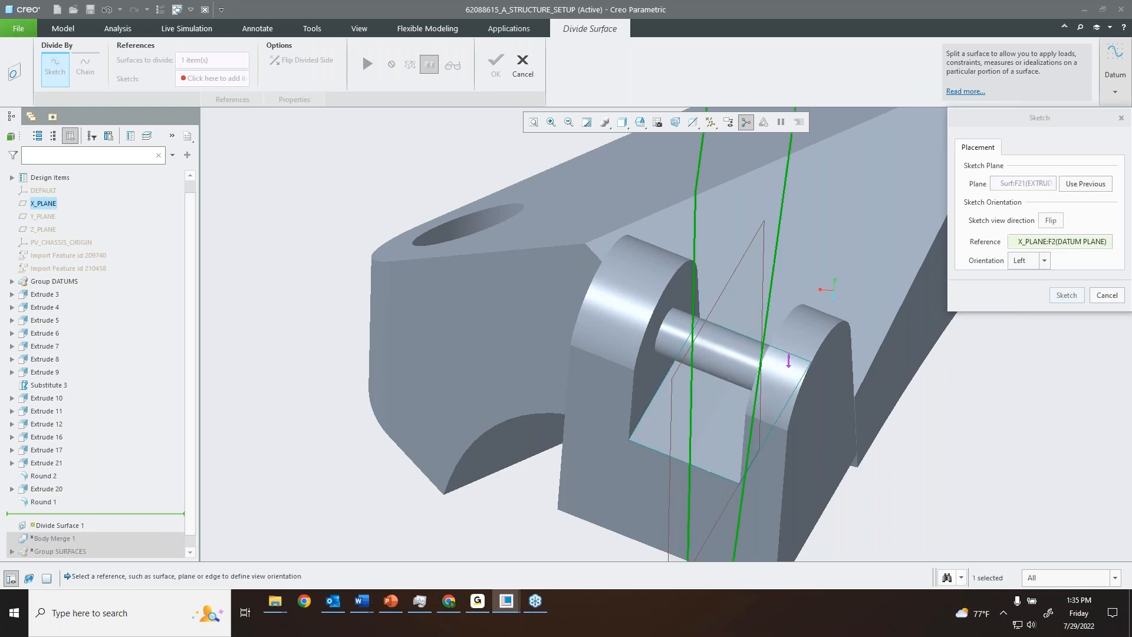
left_click(1045, 243)
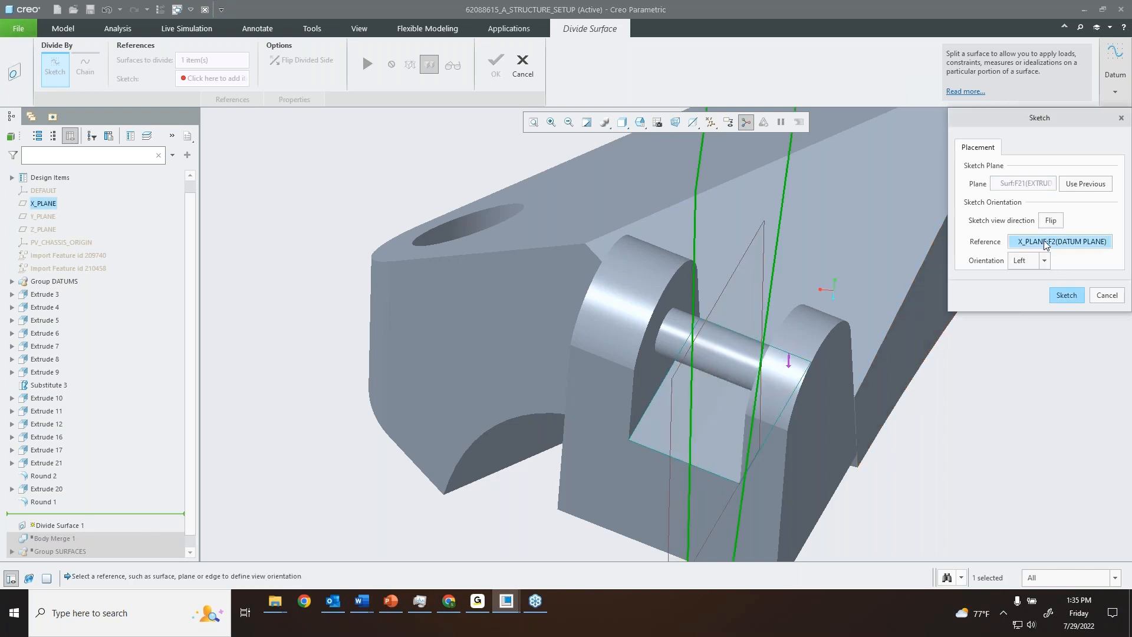
left_click(727, 283)
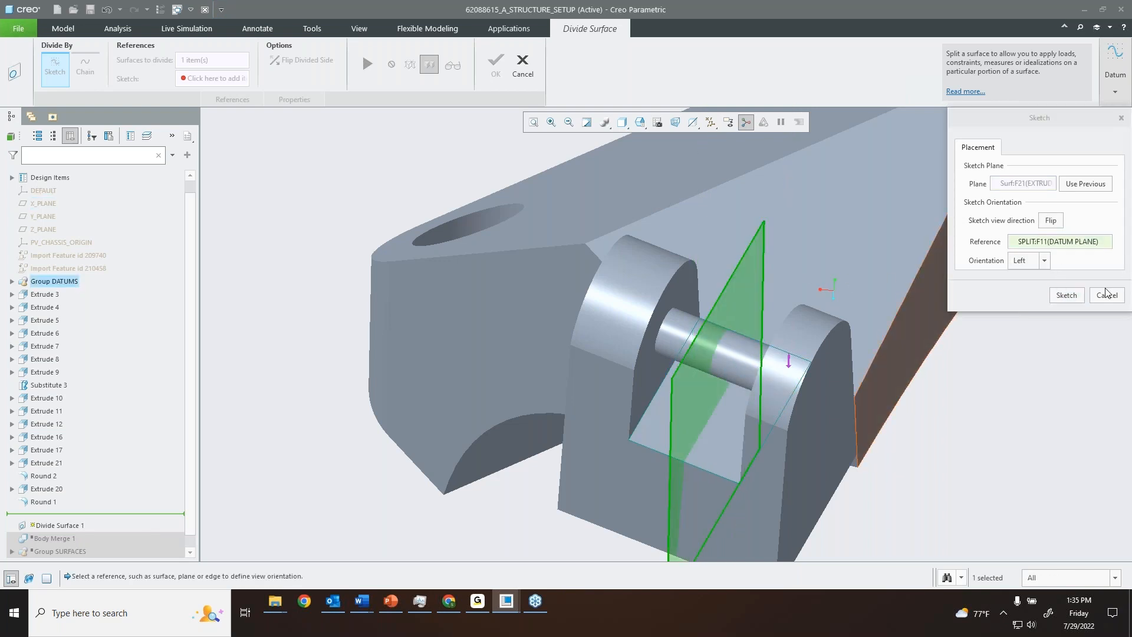
left_click(1068, 295)
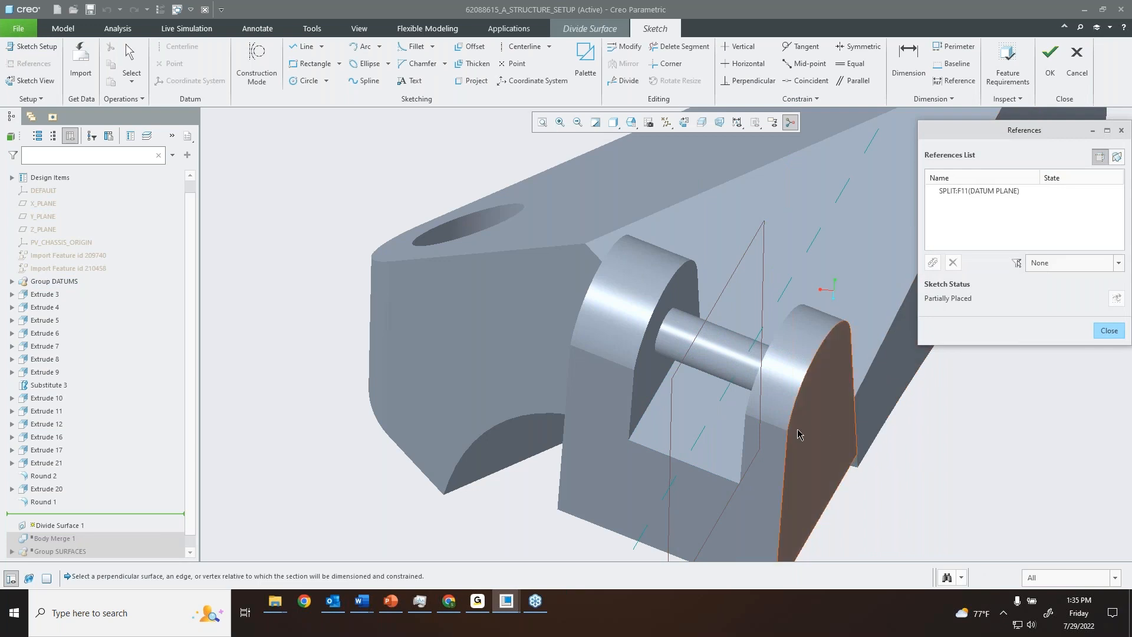
- Display the datum axes and add the clevis pin's axis as a sketch reference
left_click(667, 122)
left_click(625, 154)
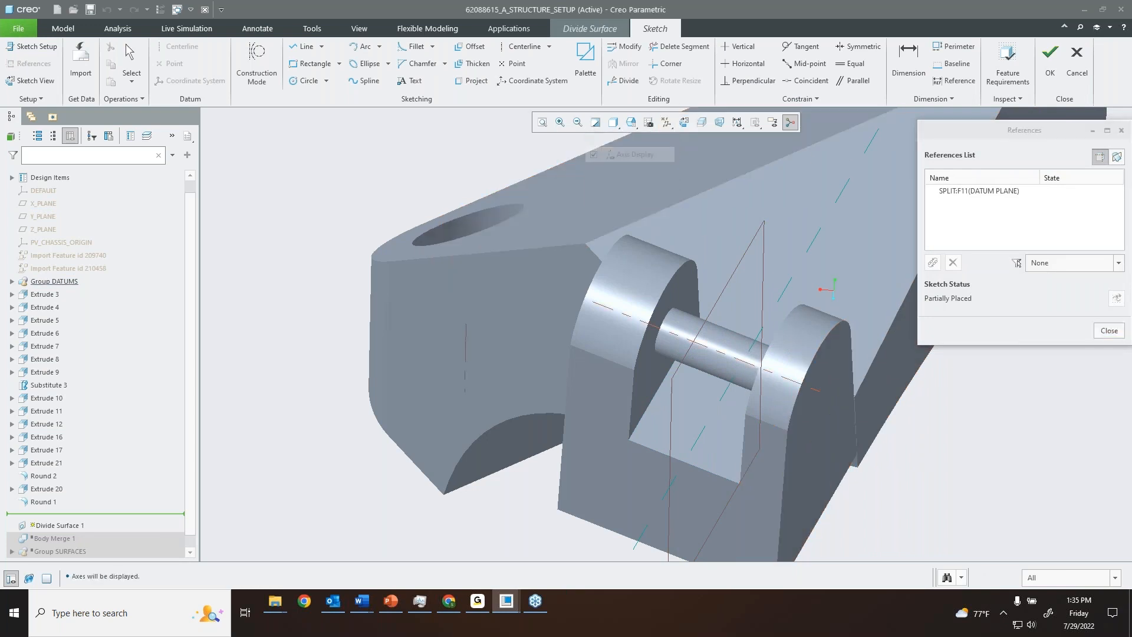
left_click(752, 368)
left_click(1111, 334)
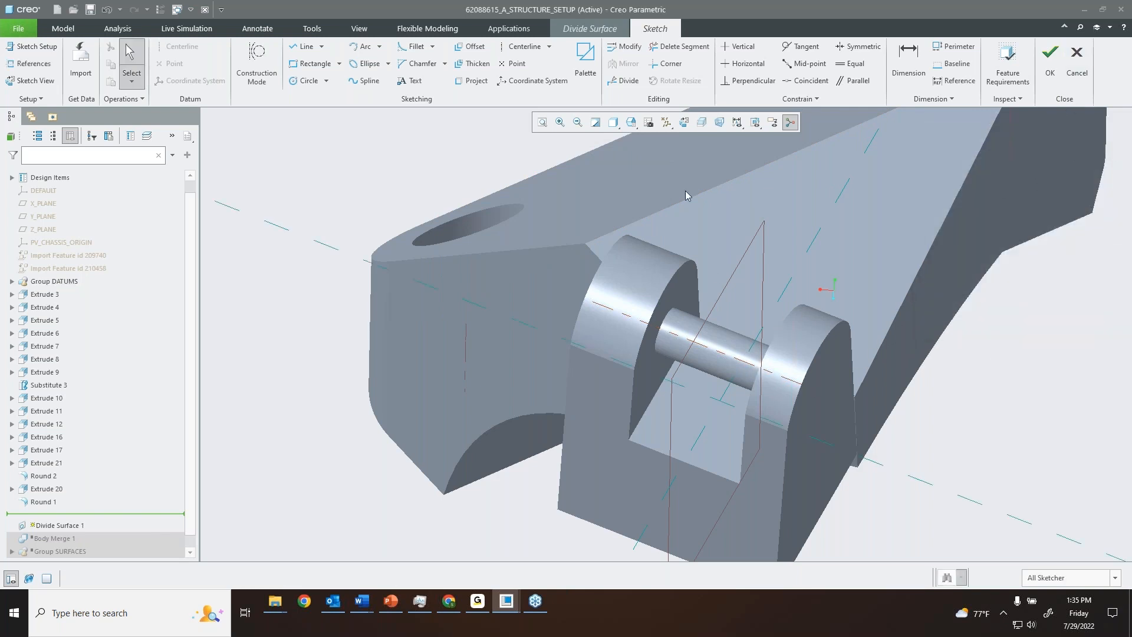
- Sketch a rectangle about 17.4 by 10.5 below the pin axis, spanning the SPLIT plane inside the clevis opening
left_click(630, 122)
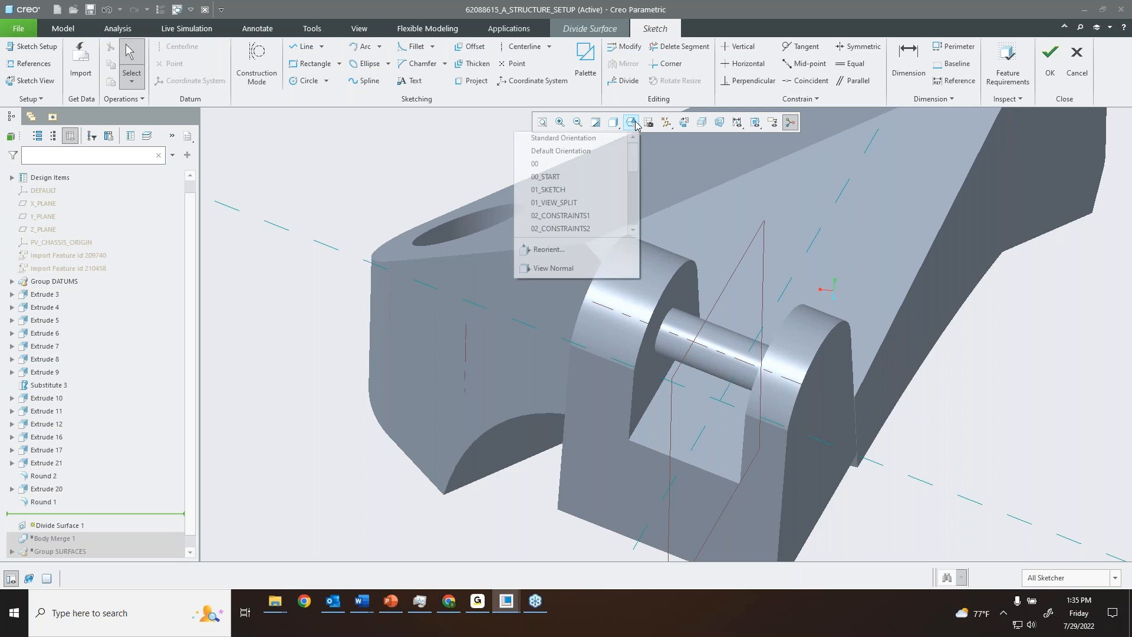
left_click(584, 190)
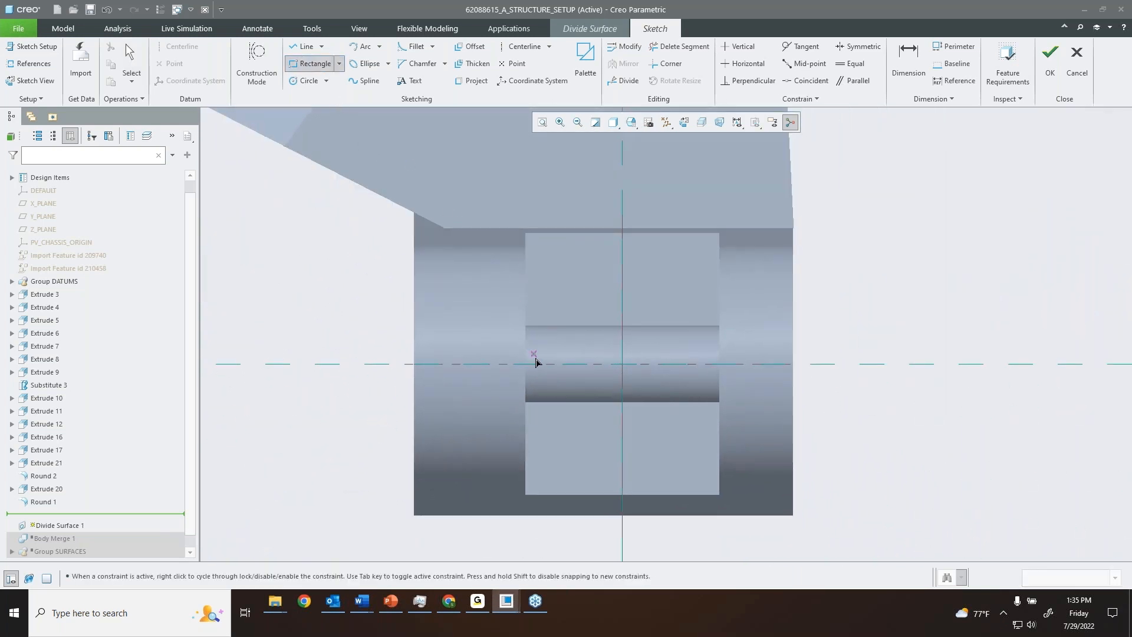
left_click(540, 376)
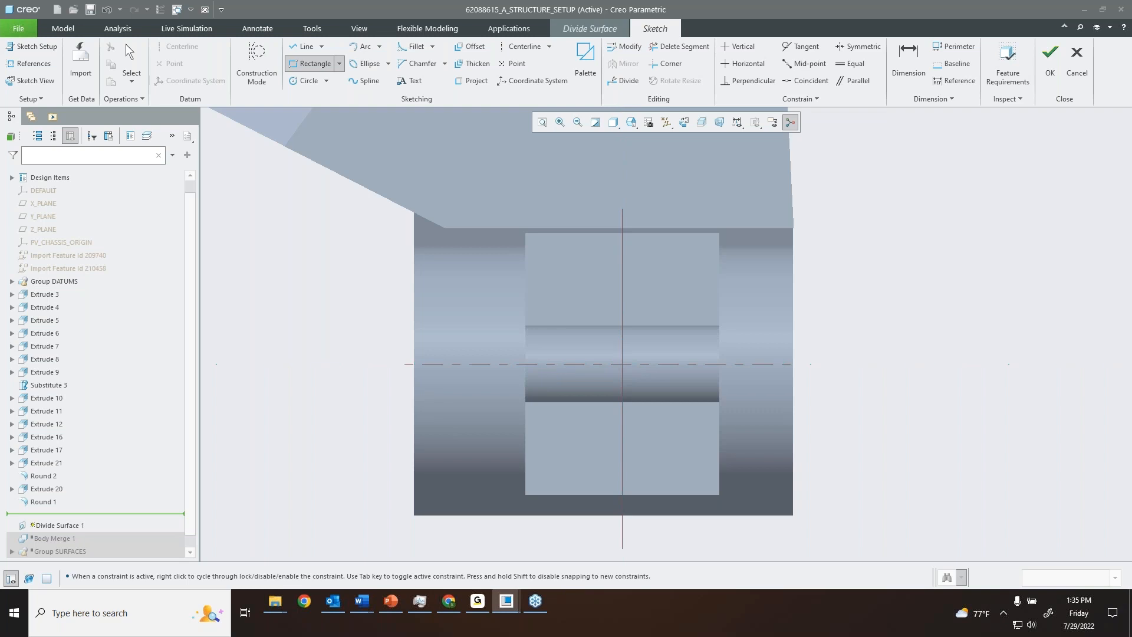
left_click(705, 475)
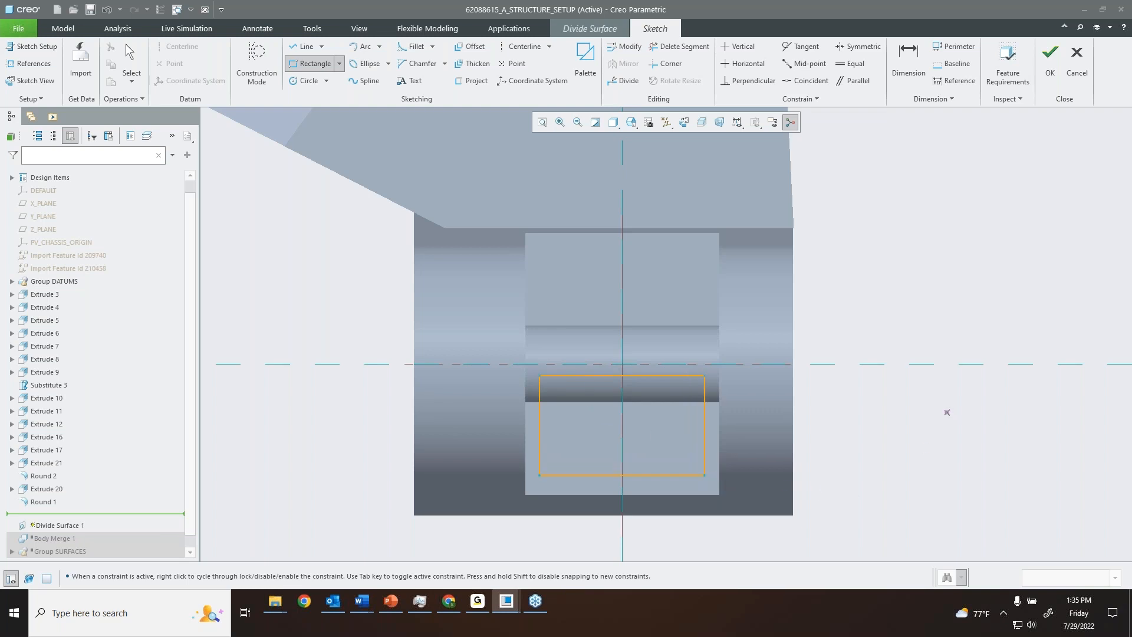
middle_click(887, 422)
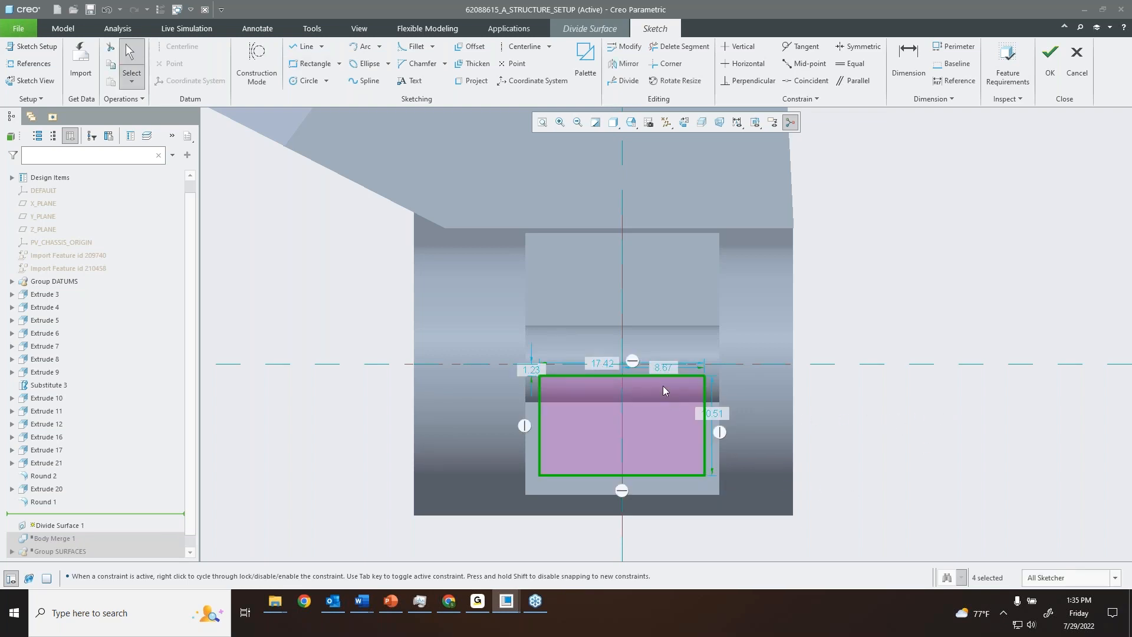
- Set the rectangle's width to 17 and its side's distance from the SPLIT plane to 17/2
double_click(610, 364)
type("17")
key("Return")
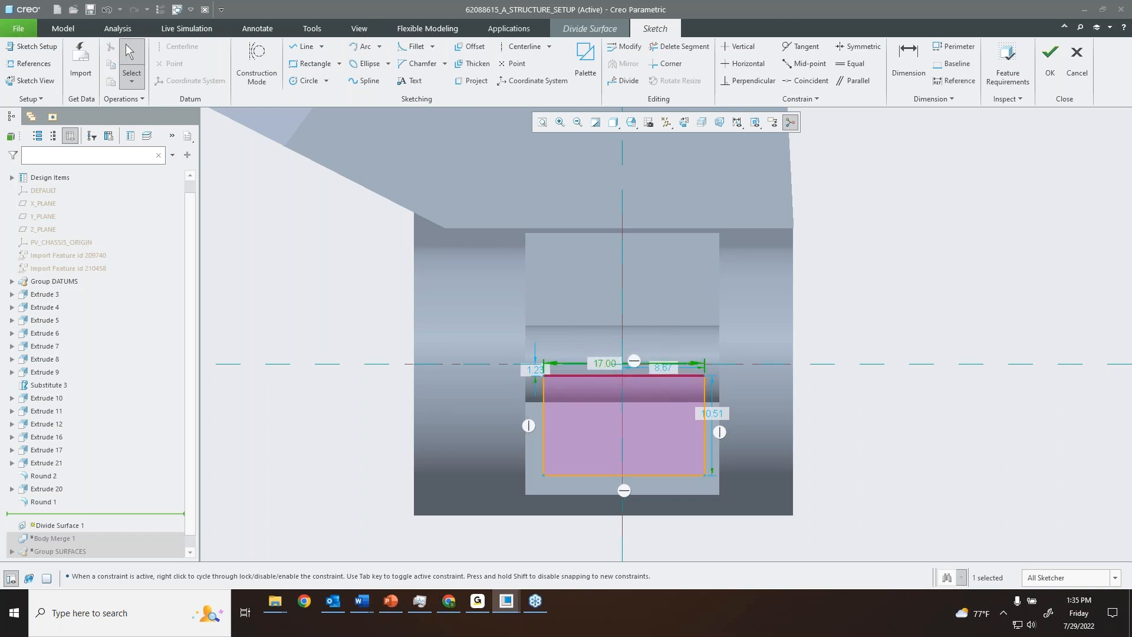
double_click(662, 368)
type("174/")
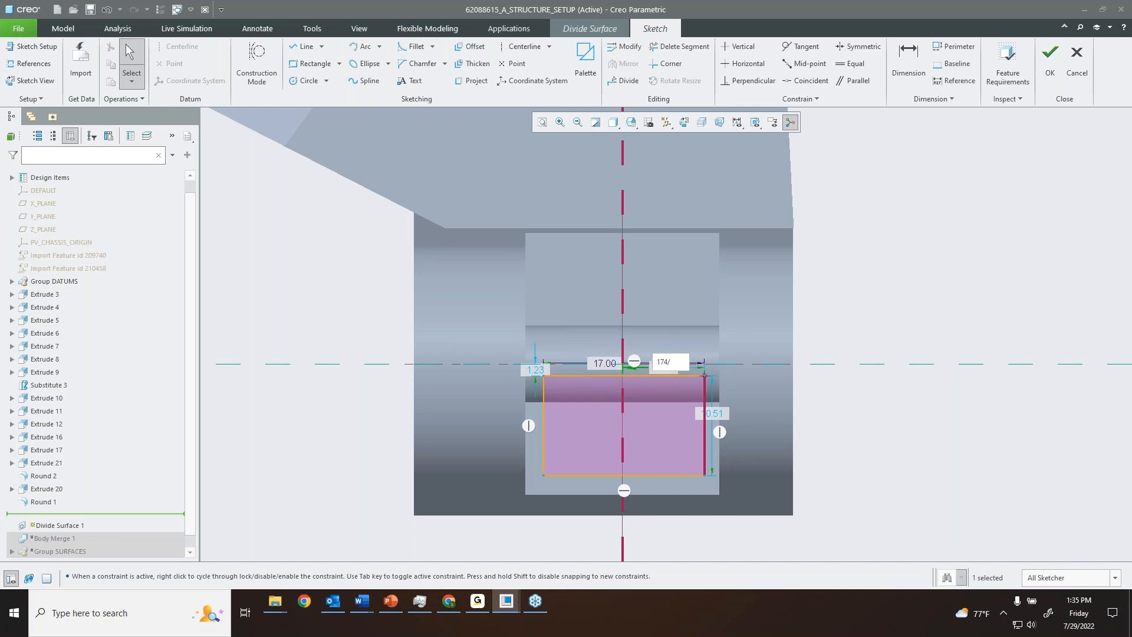
type("7/2")
key("Return")
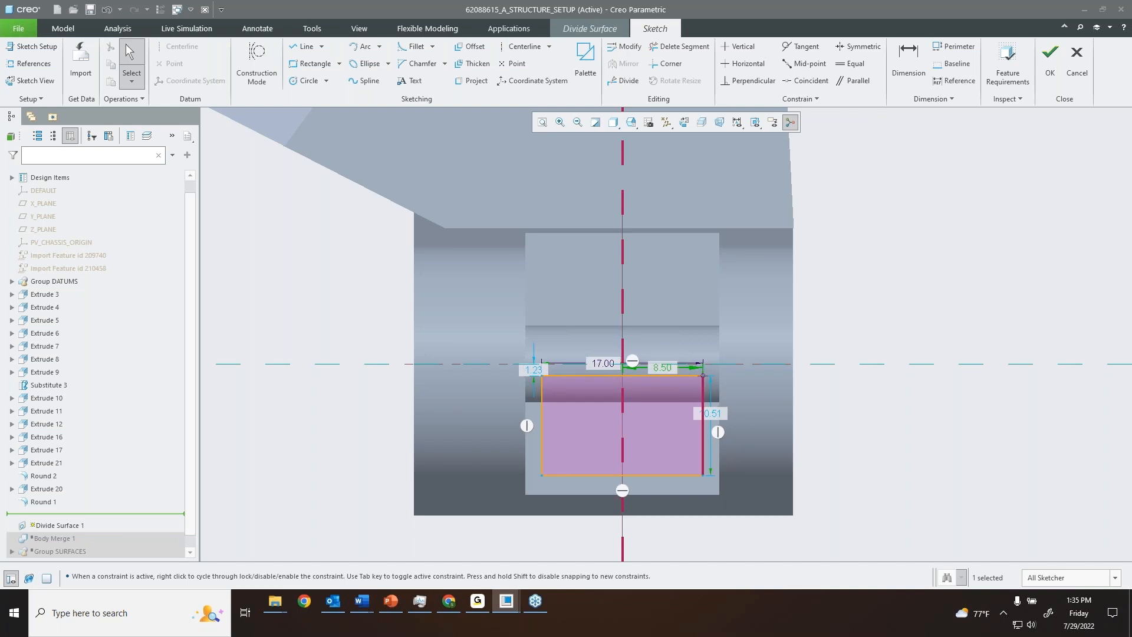
- Set the rectangle's height to 12 and its offset from the pin axis to 1, and finish the sketch
double_click(711, 414)
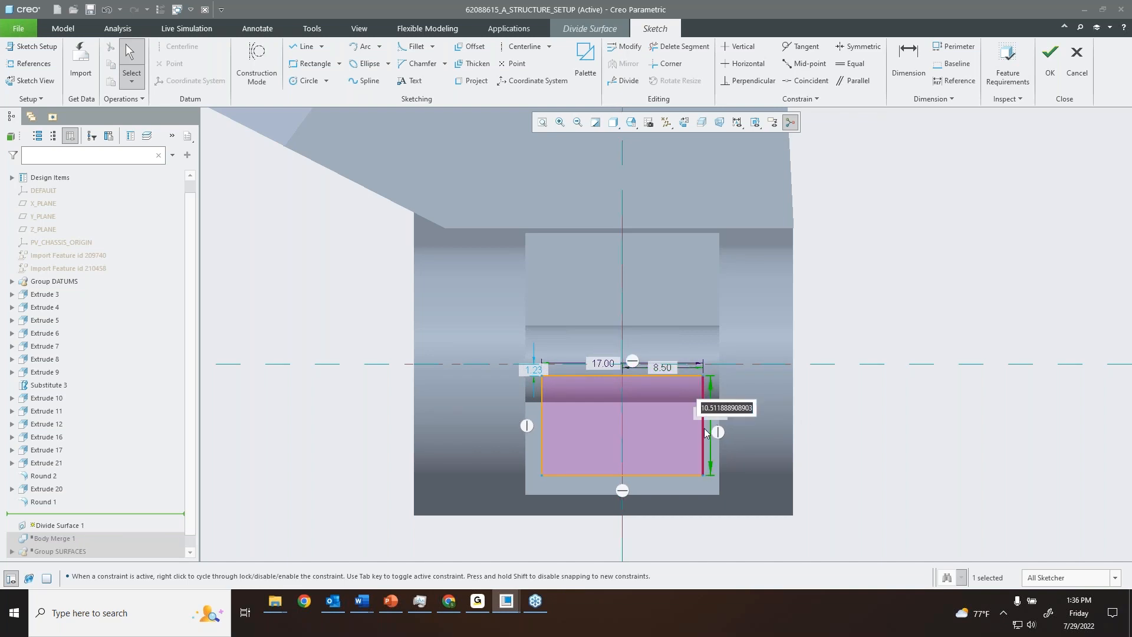
type("12")
key("Return")
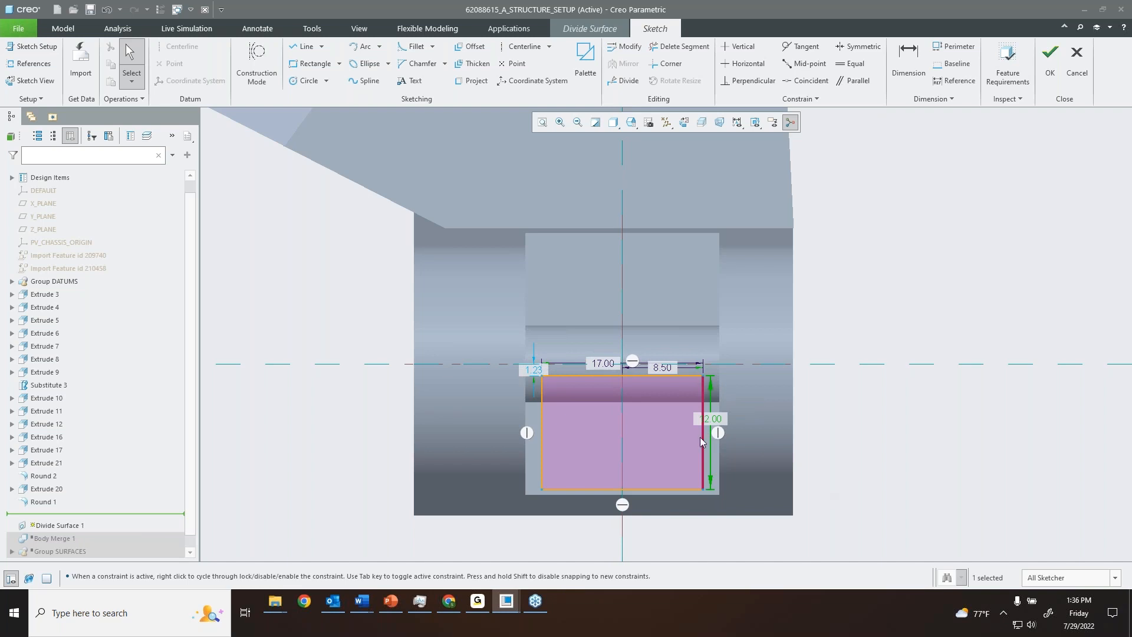
double_click(535, 370)
type("1")
key("Return")
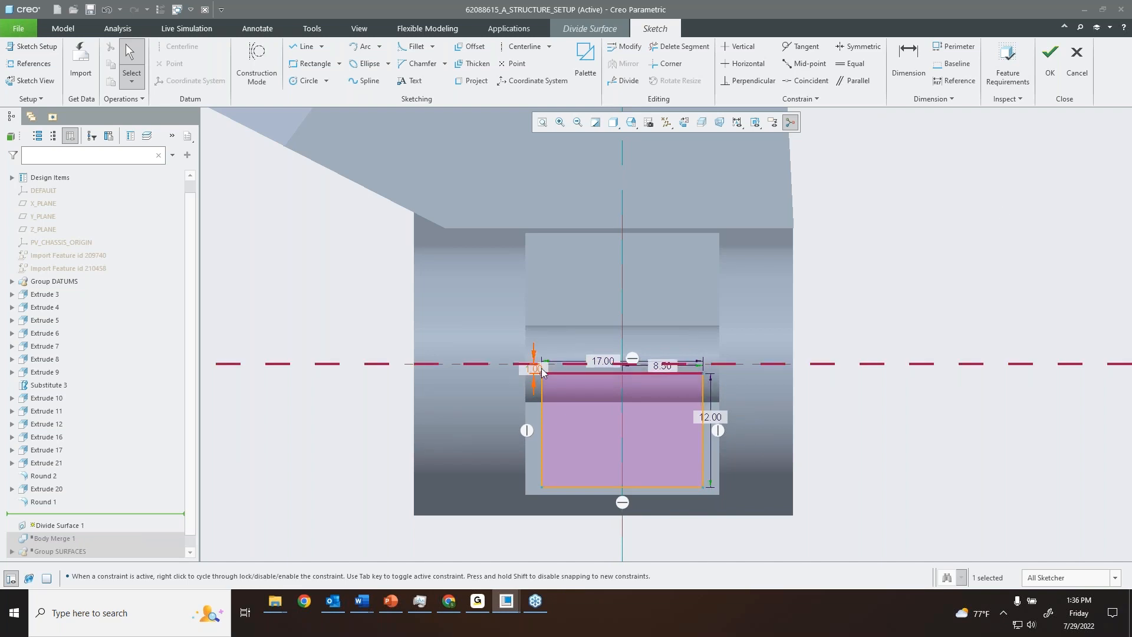
left_click(1053, 70)
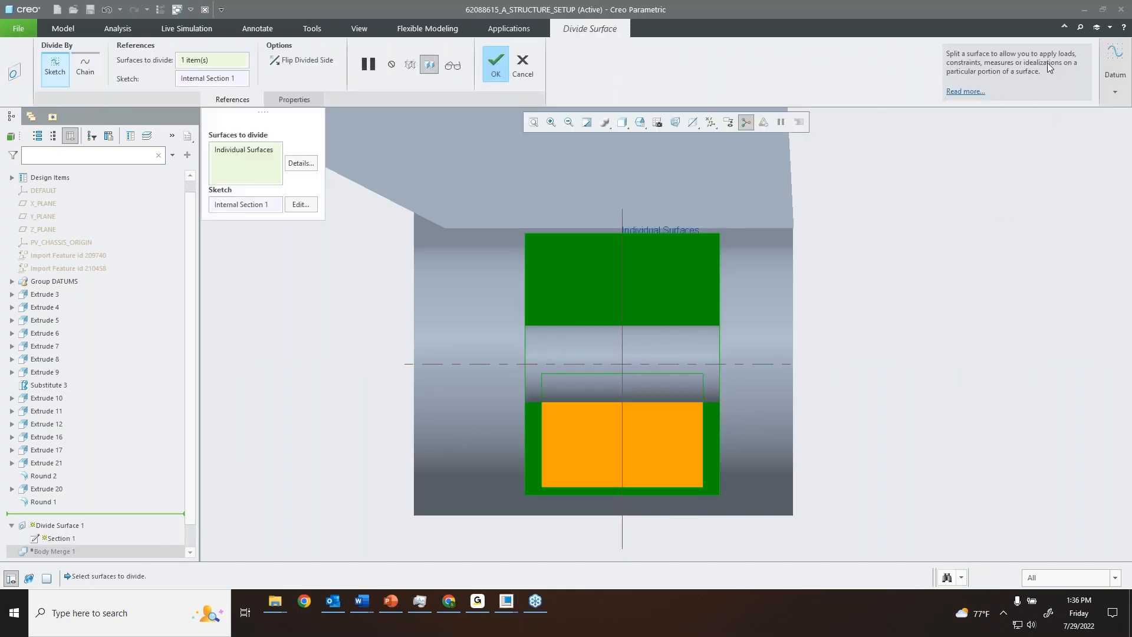
- Complete the Divide Surface feature and restore the insertion point to the end of the model tree after Extrude 23
mouse_move(583, 420)
middle_mouse_down()
mouse_move(634, 385)
mouse_move(638, 404)
middle_mouse_up()
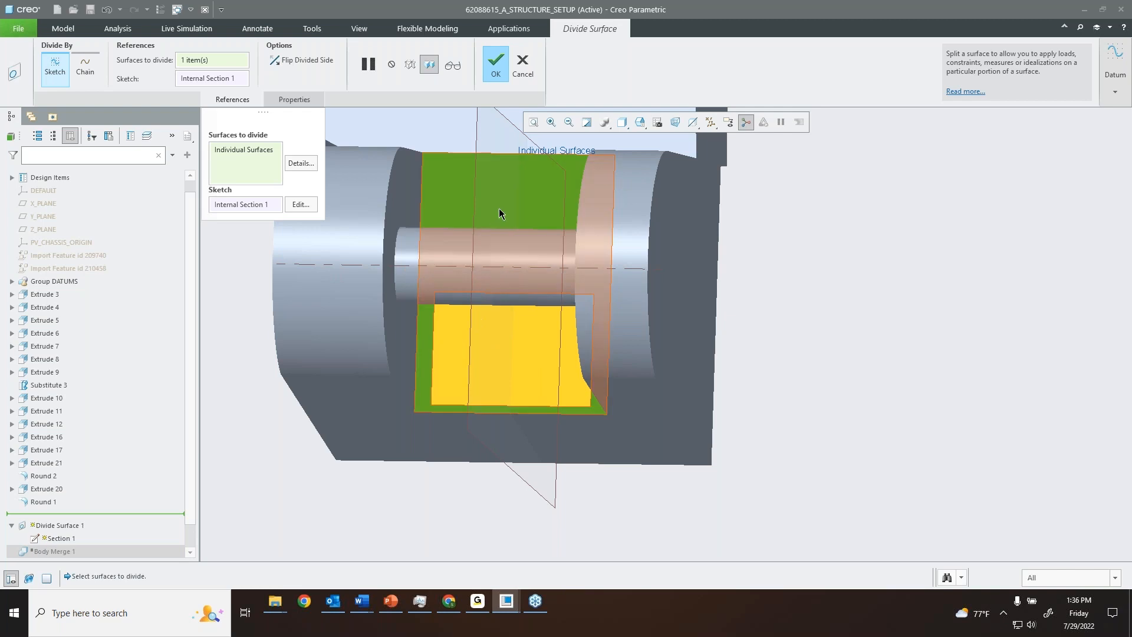
left_click(496, 65)
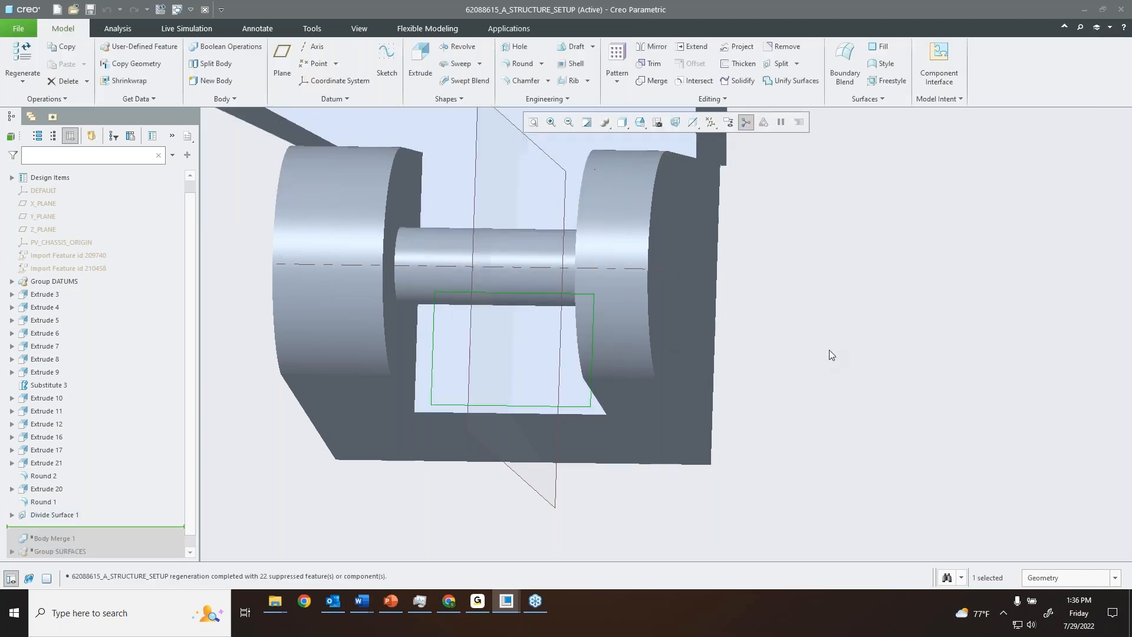
left_click_drag(138, 527, 139, 555)
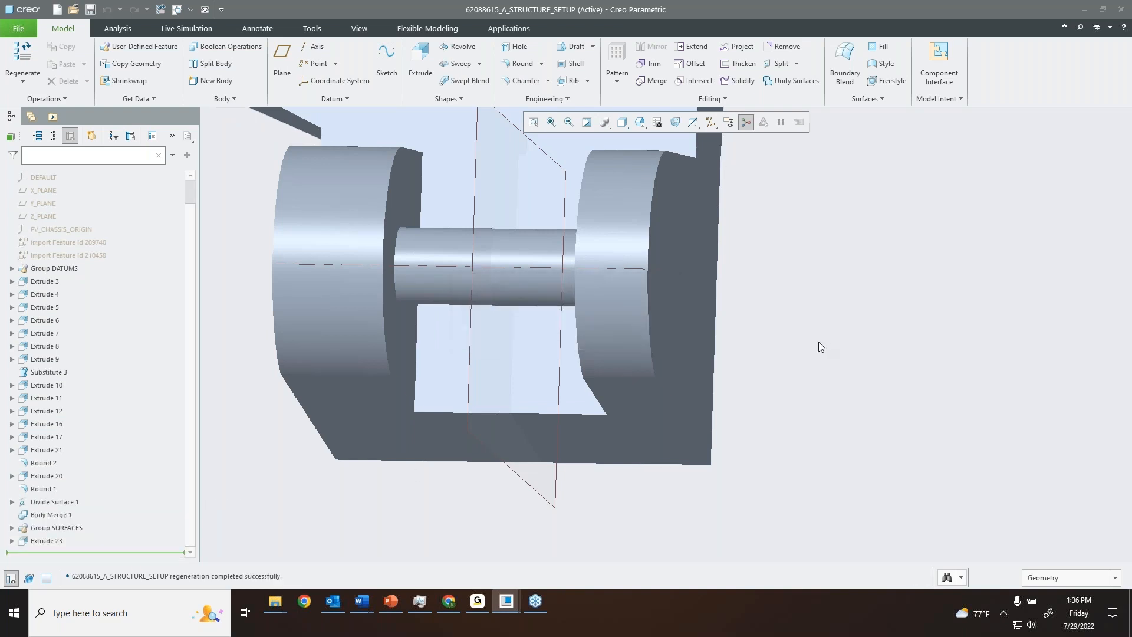
- Show the model in Shading With Edges and inspect the divided rectangular patch inside the clevis
scroll(818, 341, "down", 4)
left_click(695, 345)
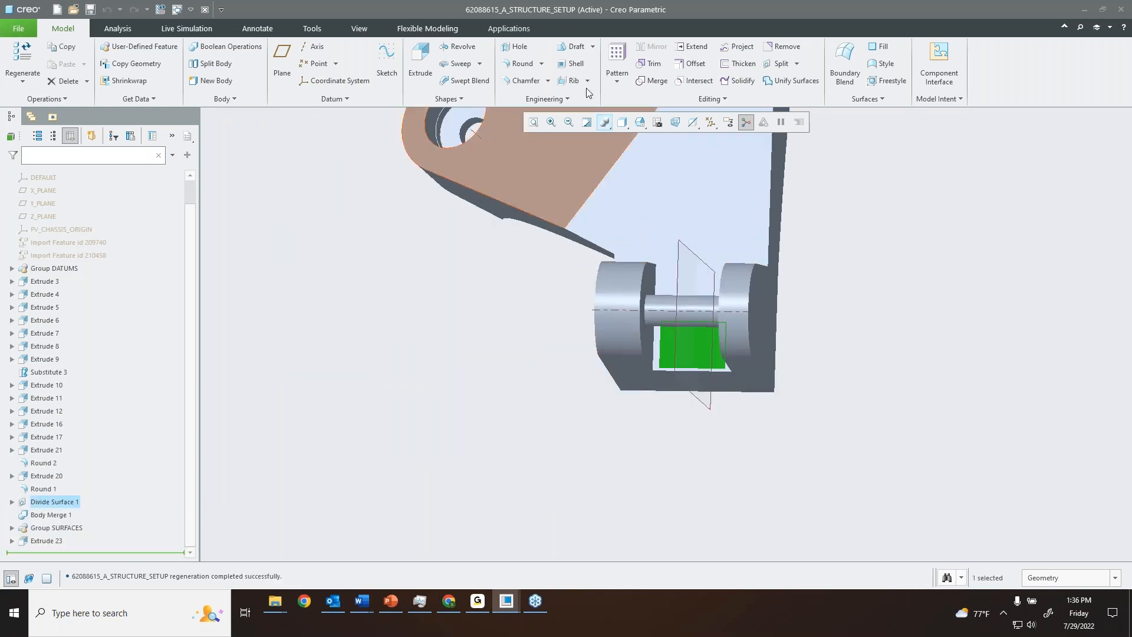
left_click(623, 123)
left_click(594, 149)
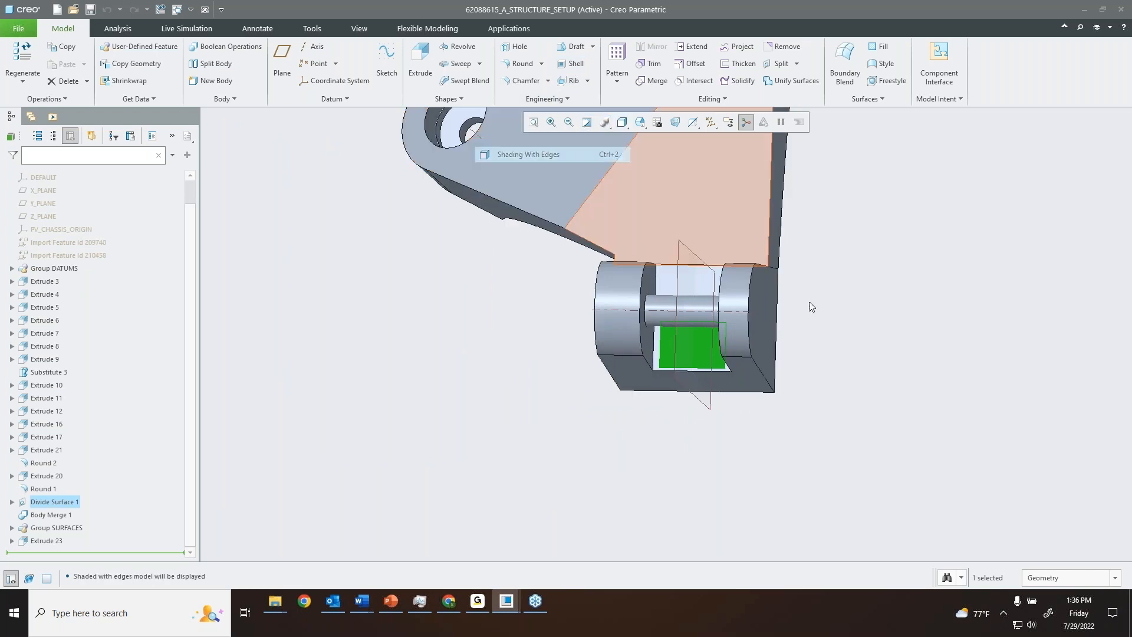
left_click(858, 379)
mouse_move(858, 379)
middle_mouse_down()
mouse_move(872, 361)
mouse_move(743, 279)
middle_mouse_up()
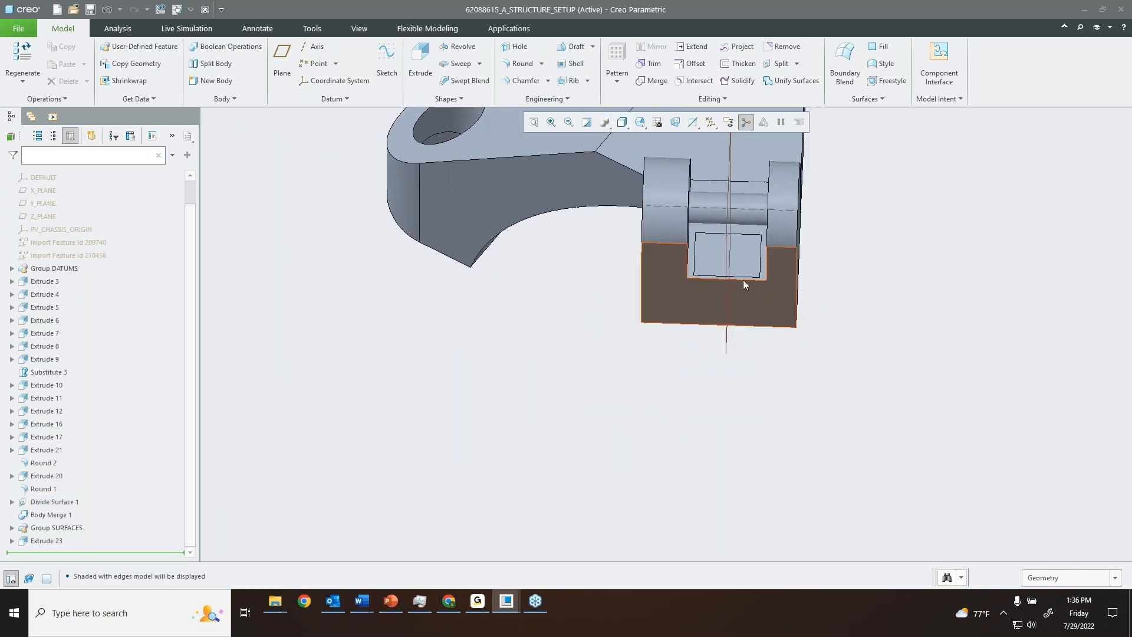
middle_click_drag(844, 247, 763, 424)
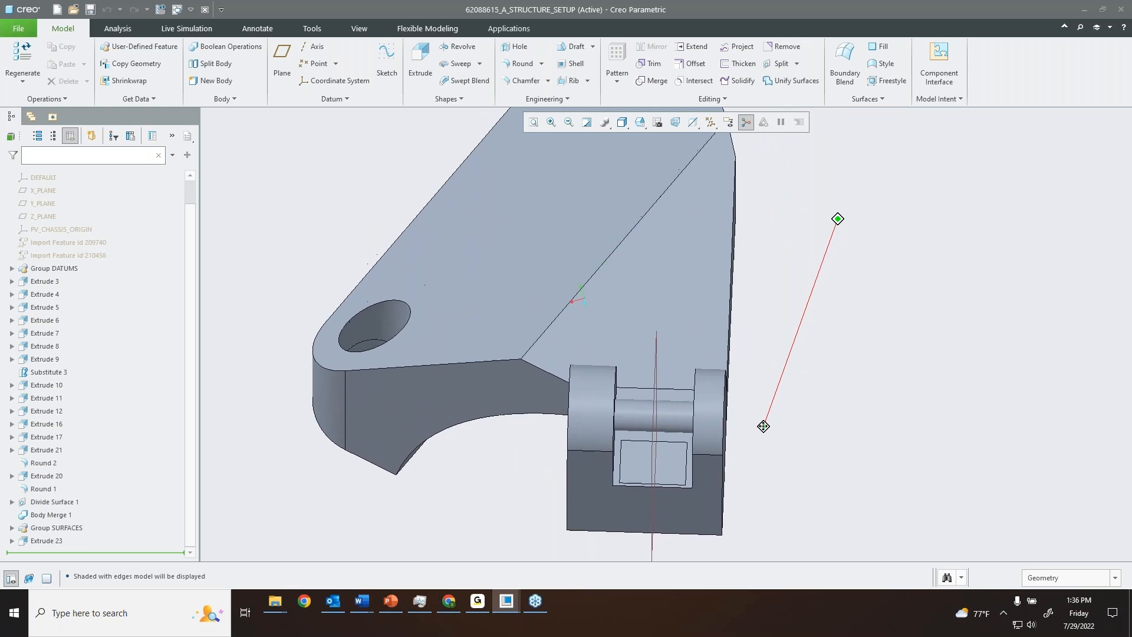
- Open the bracket in the Generative Design application and view Structure_Study_1's design spaces, constraints and loads
left_click(496, 26)
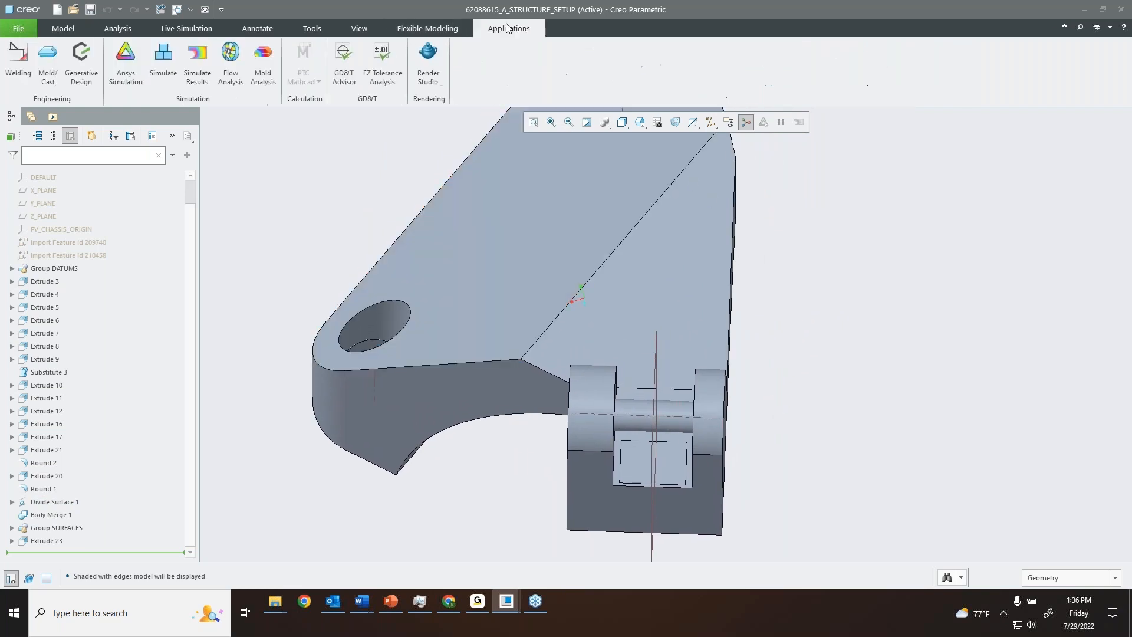
left_click(84, 65)
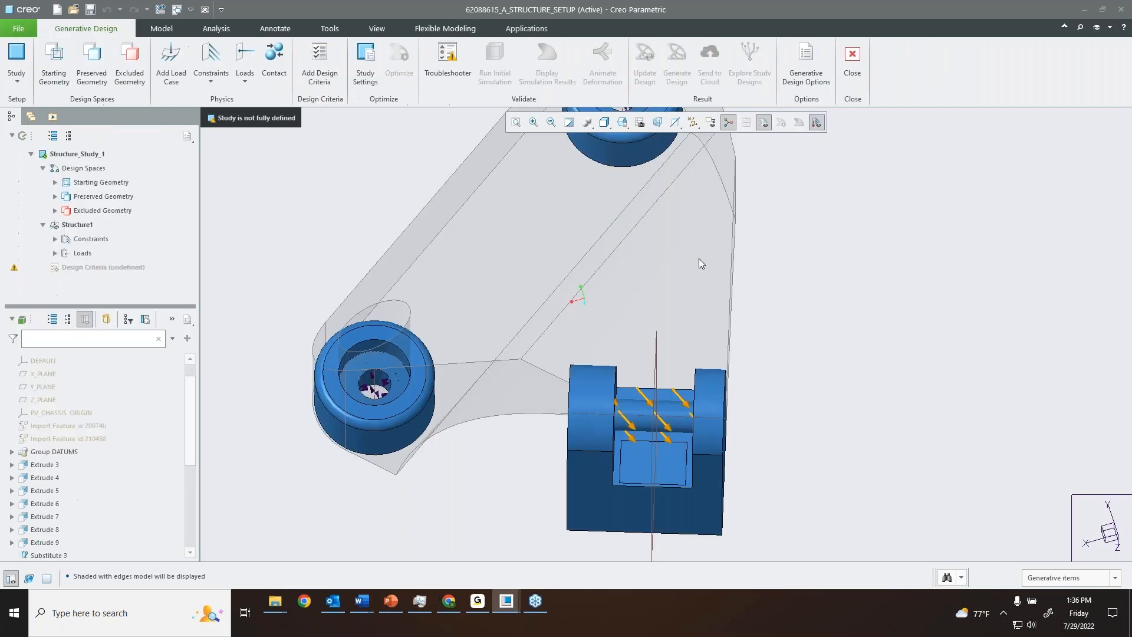
scroll(691, 252, "down", 3)
mouse_move(679, 235)
middle_mouse_down()
mouse_move(633, 277)
mouse_move(663, 240)
mouse_move(650, 262)
middle_mouse_up()
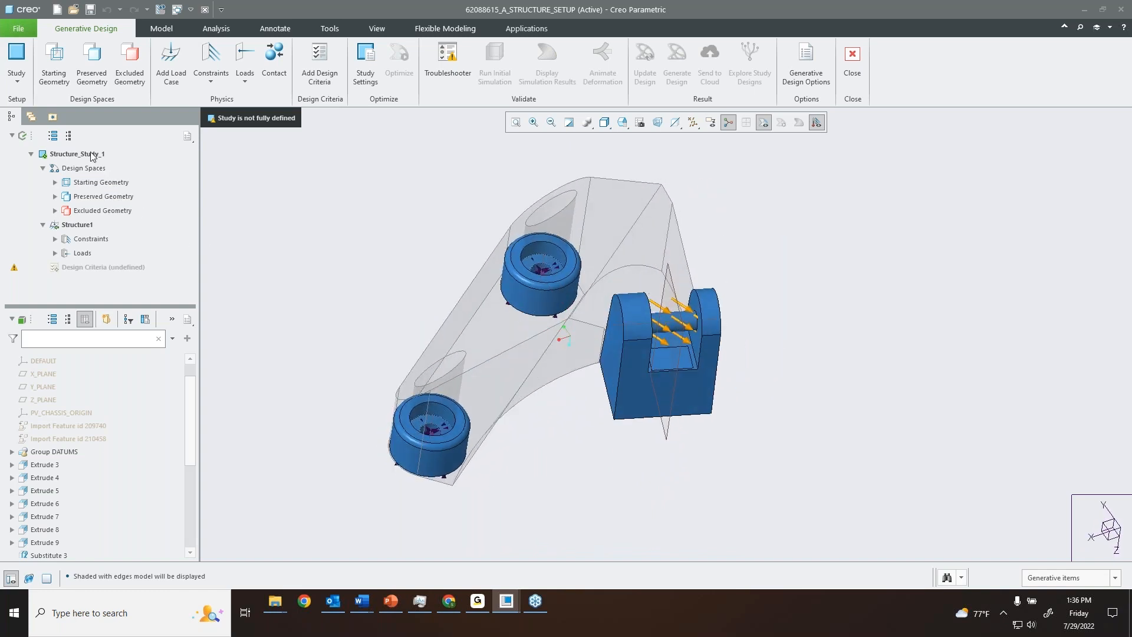
- Examine the study's design spaces by highlighting the STARTING, PRESERVED and EXCLUDE geometry one after another on the bracket
left_click(91, 183)
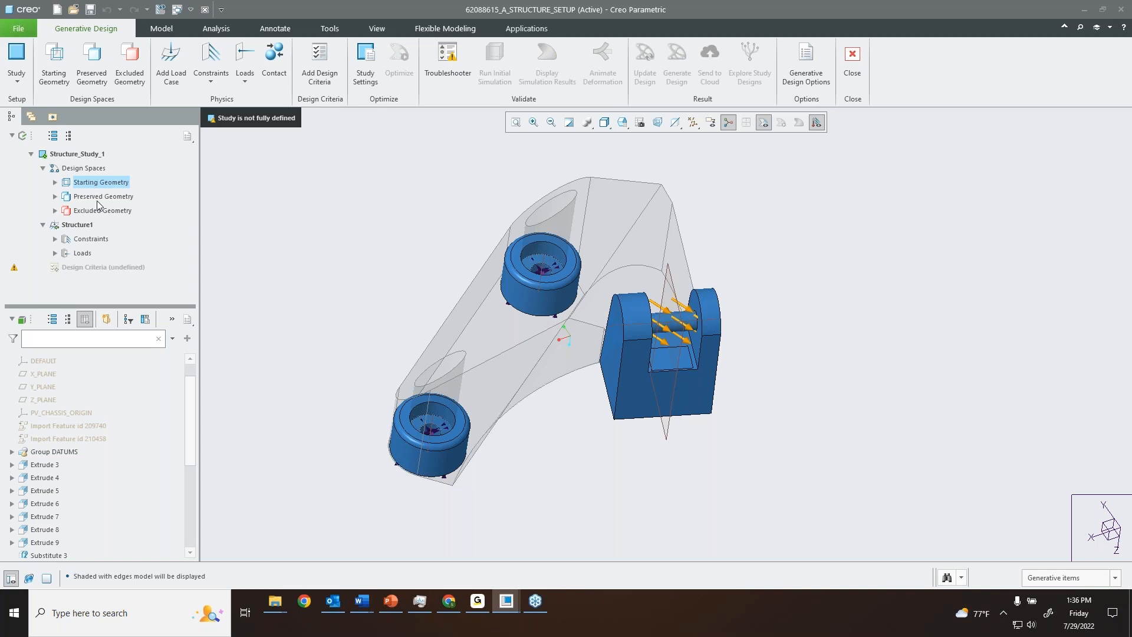
left_click(56, 182)
left_click(99, 196)
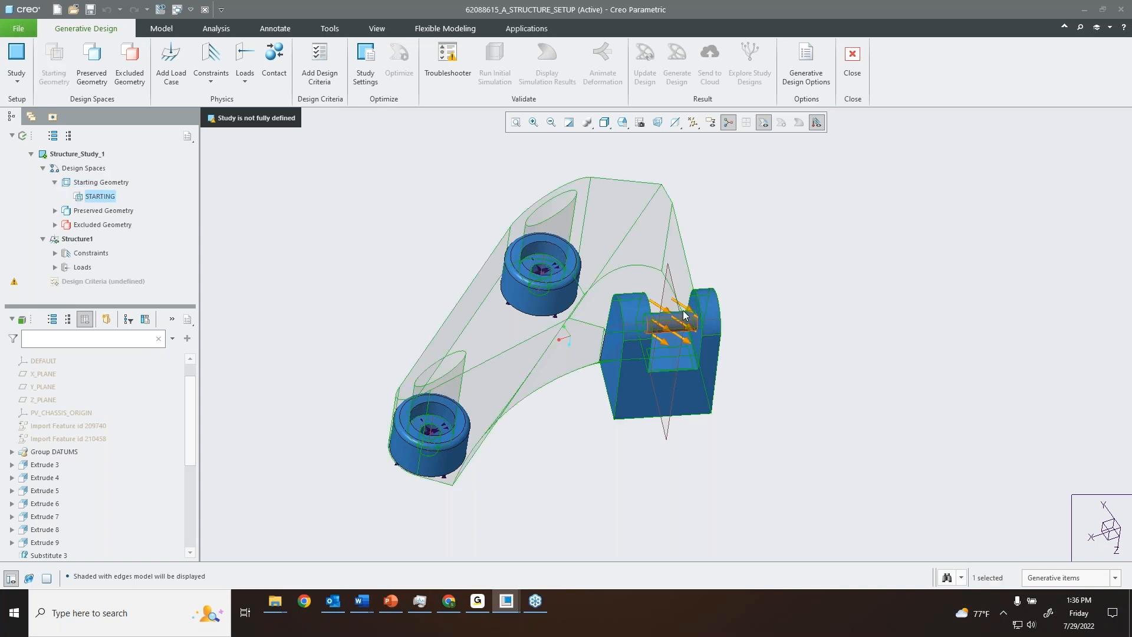
left_click(55, 211)
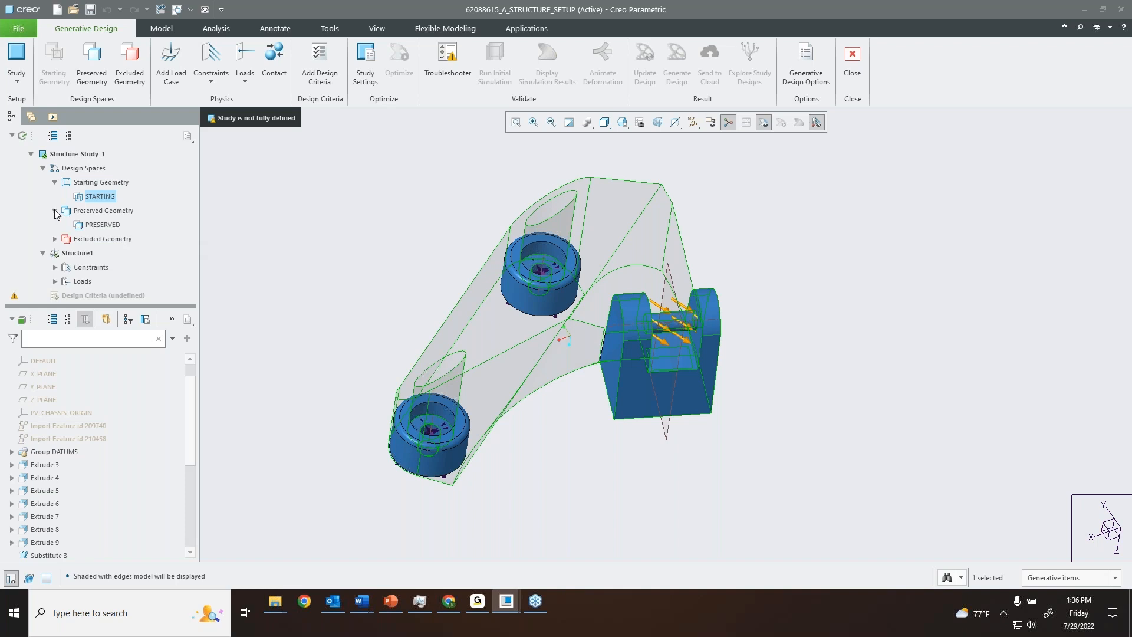
left_click(101, 225)
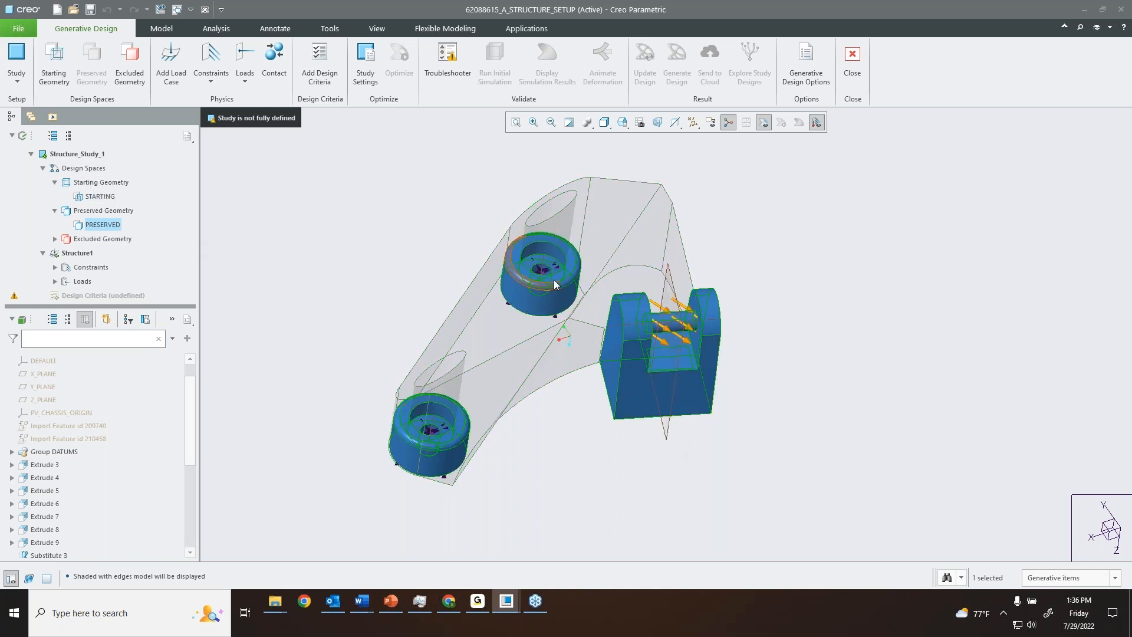
left_click(55, 239)
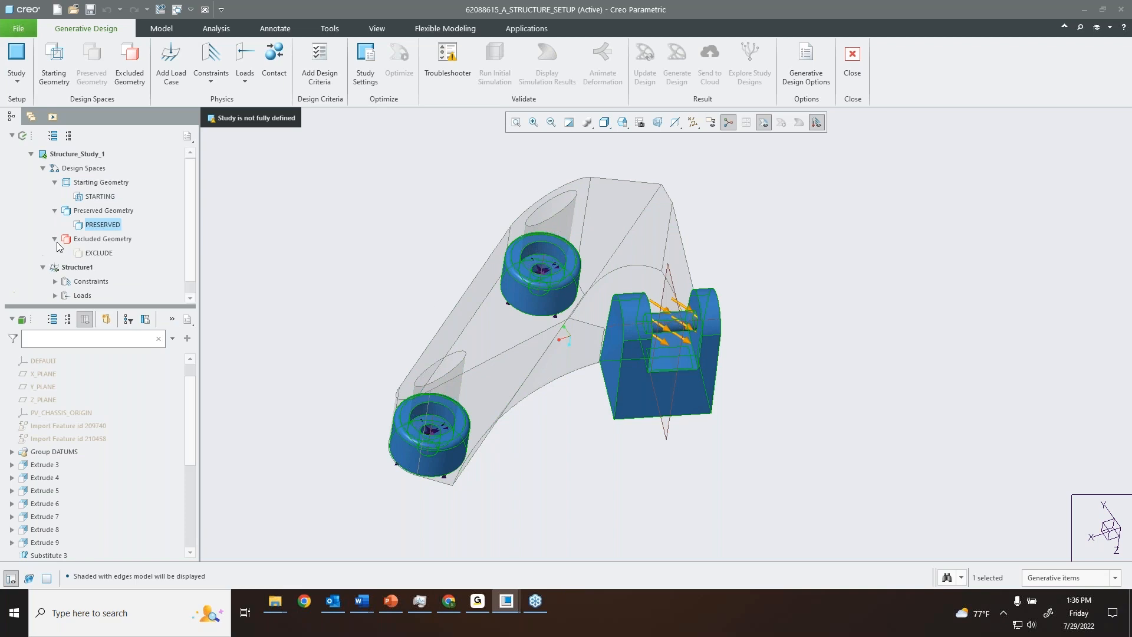
left_click(97, 253)
mouse_move(565, 333)
middle_mouse_down()
mouse_move(560, 349)
mouse_move(576, 320)
mouse_move(670, 323)
mouse_move(690, 301)
mouse_move(589, 354)
mouse_move(564, 357)
mouse_move(581, 330)
mouse_move(566, 342)
middle_mouse_up()
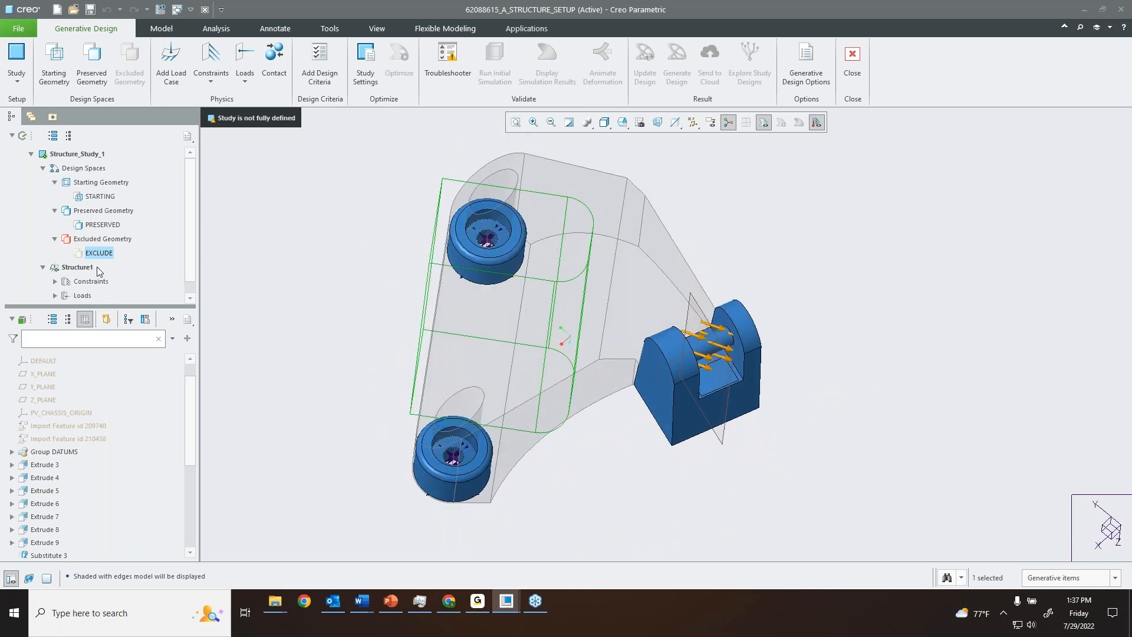
- Examine the structure constraints on the two mounting bosses, highlighting Cylindrical1, Planar1 and Planar2 on the model
scroll(167, 260, "down", 1)
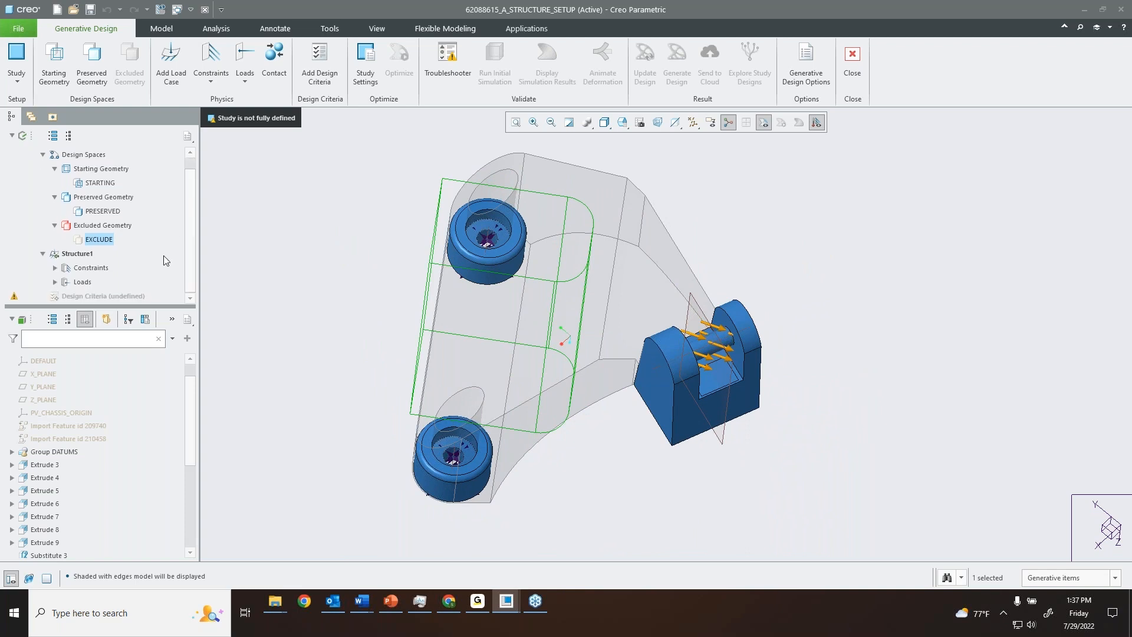
left_click(55, 268)
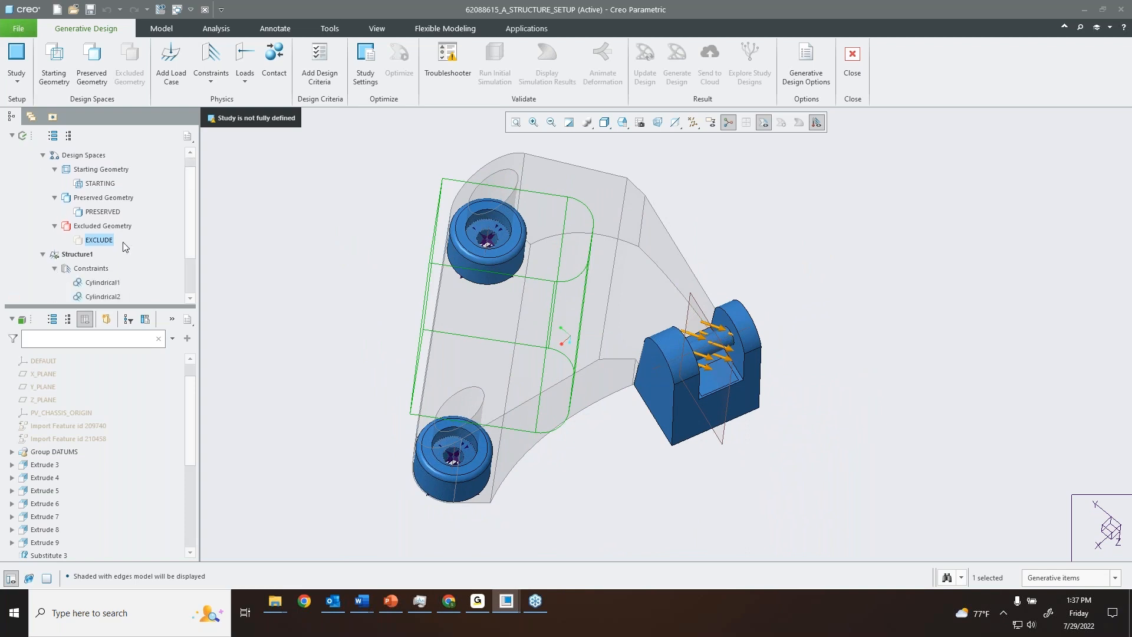
scroll(183, 218, "down", 1)
left_click(103, 236)
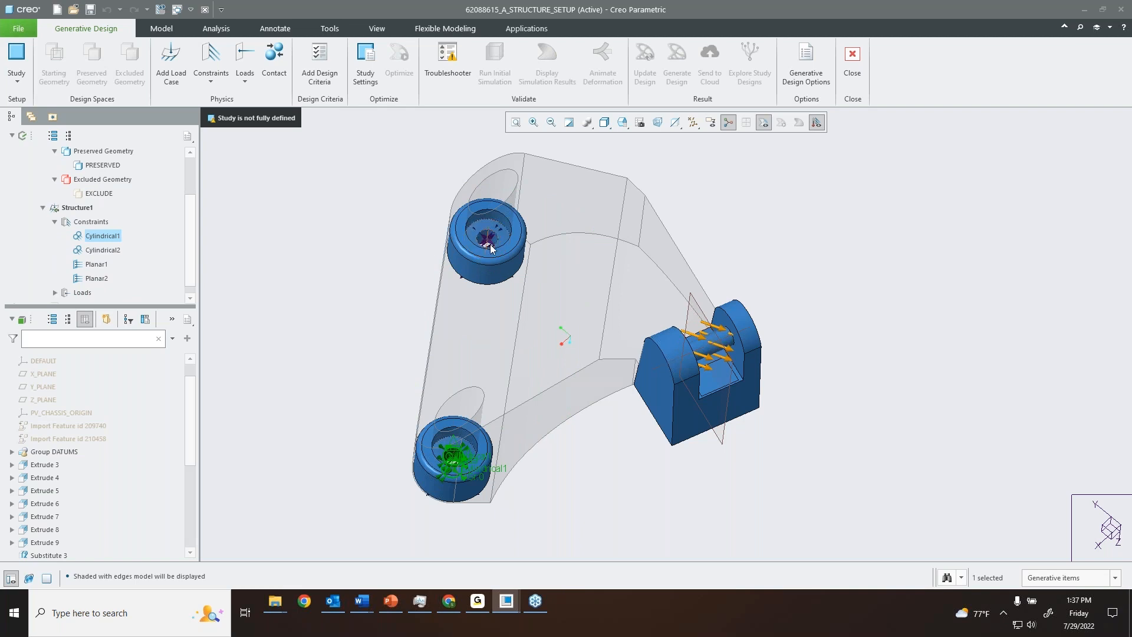
middle_click_drag(487, 238, 513, 235)
left_click(96, 264)
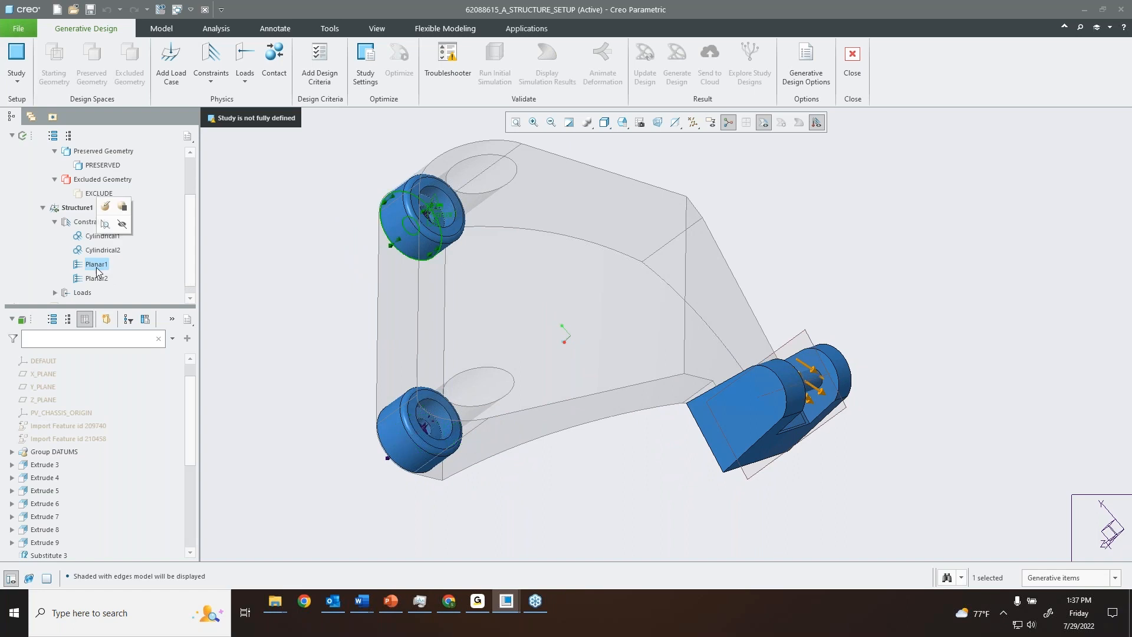
left_click(96, 278)
middle_click_drag(358, 323, 372, 303)
- Highlight the Force1 load and inspect where it acts on the pin surface inside the clevis
left_click_drag(193, 254, 192, 278)
left_click(55, 283)
scroll(110, 260, "down", 1)
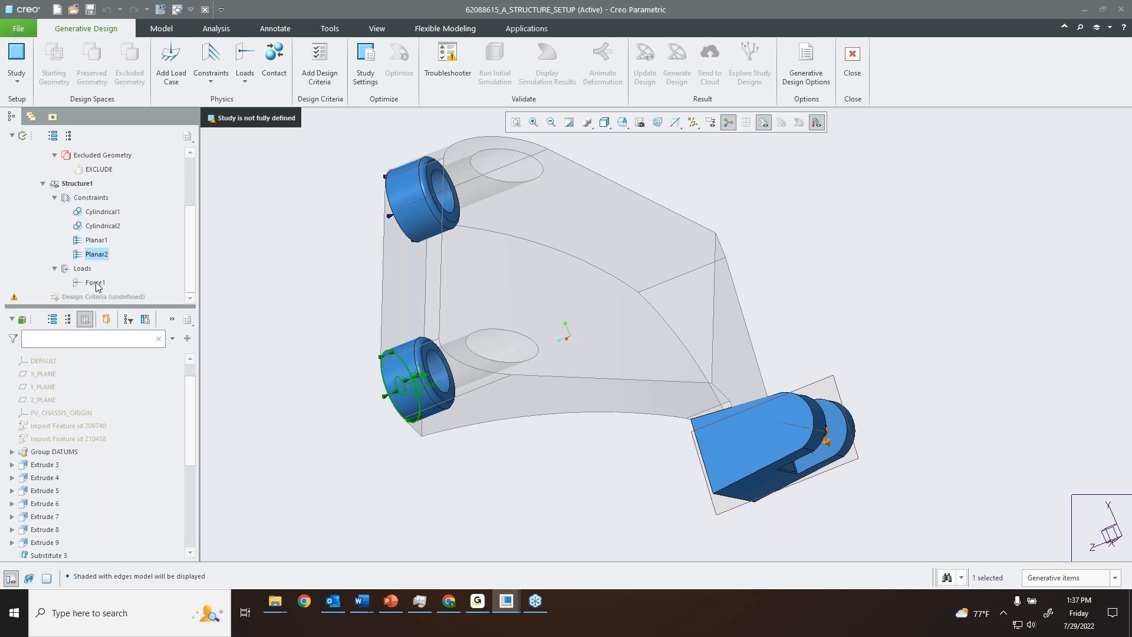
left_click(96, 282)
middle_click_drag(981, 451, 851, 378)
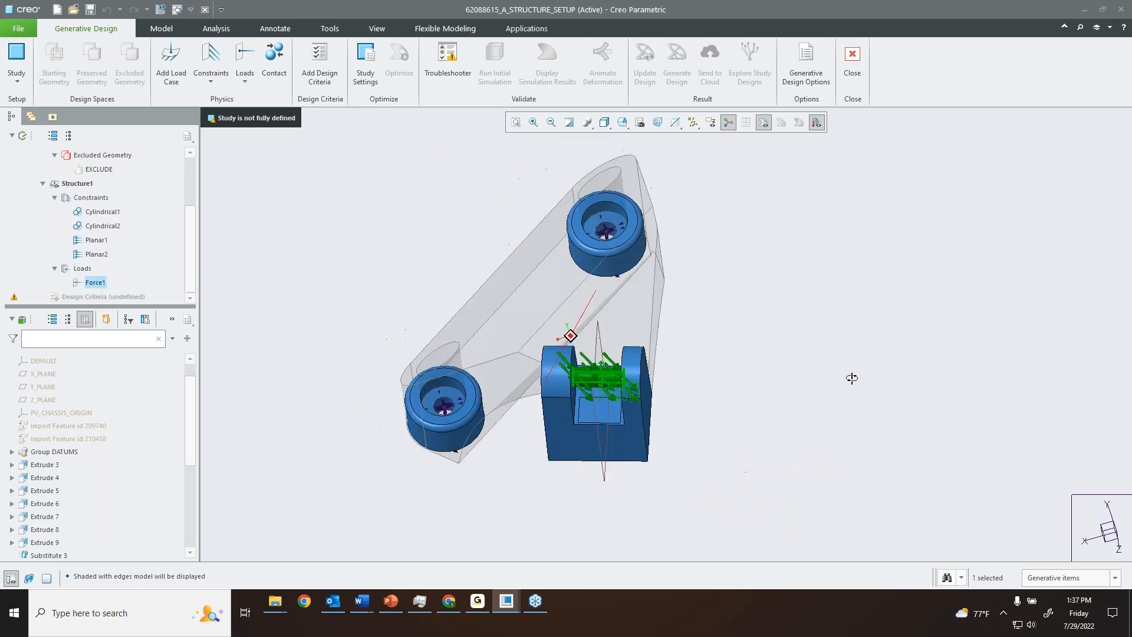
scroll(582, 380, "up", 5)
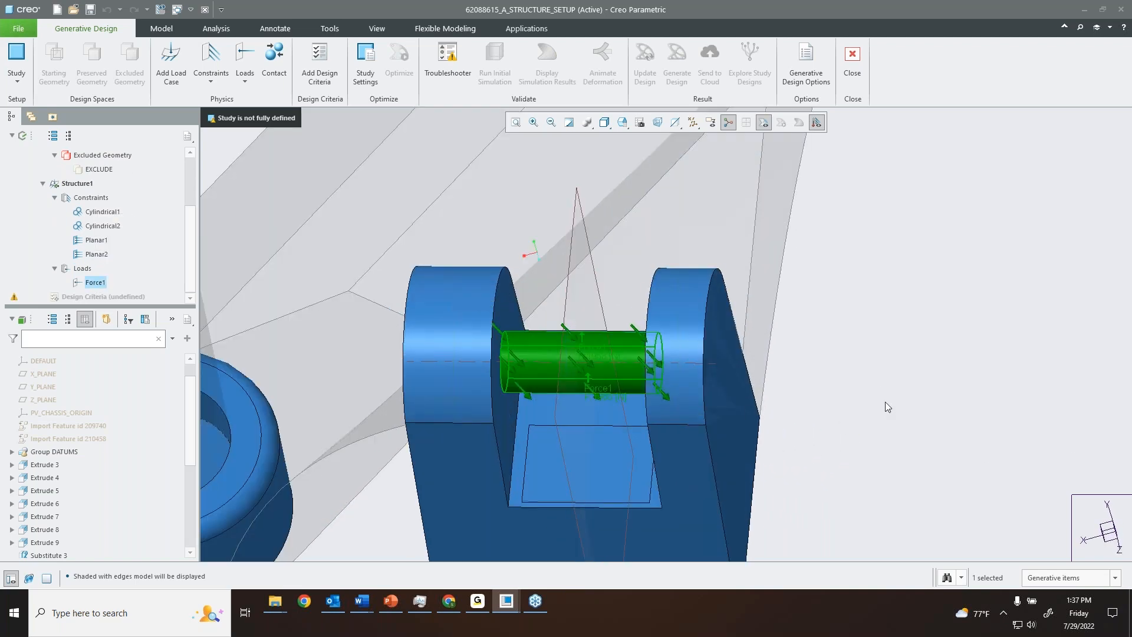
left_click(878, 406)
- Add a force load on the divided rectangular patch in the clevis, defined by directional components with Z 2790 N
scroll(876, 408, "down", 5)
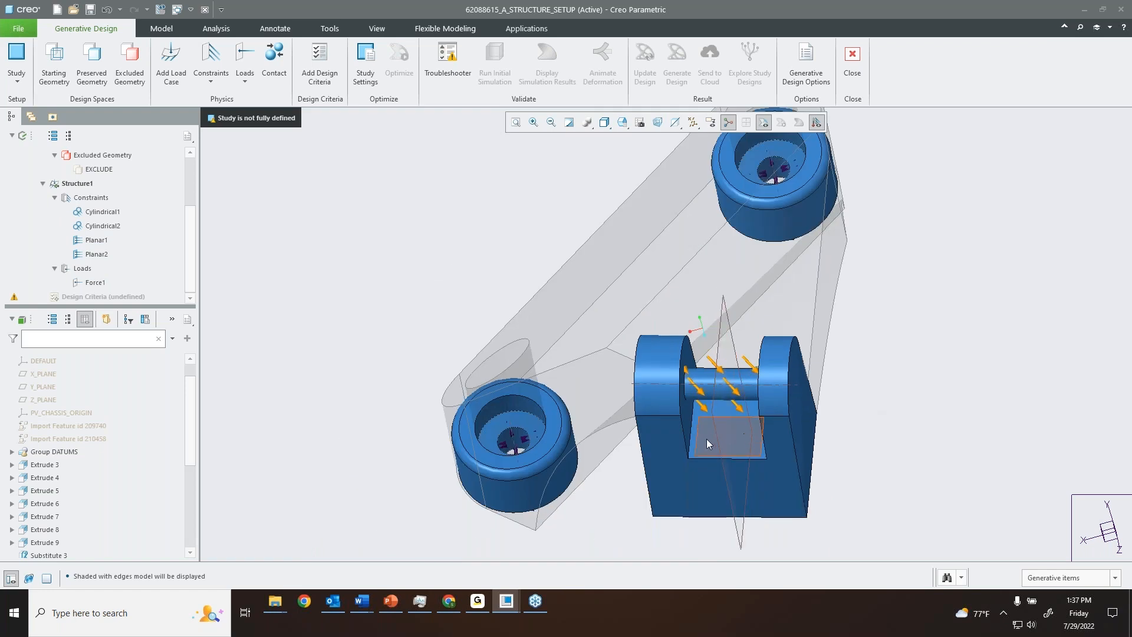
left_click(709, 439)
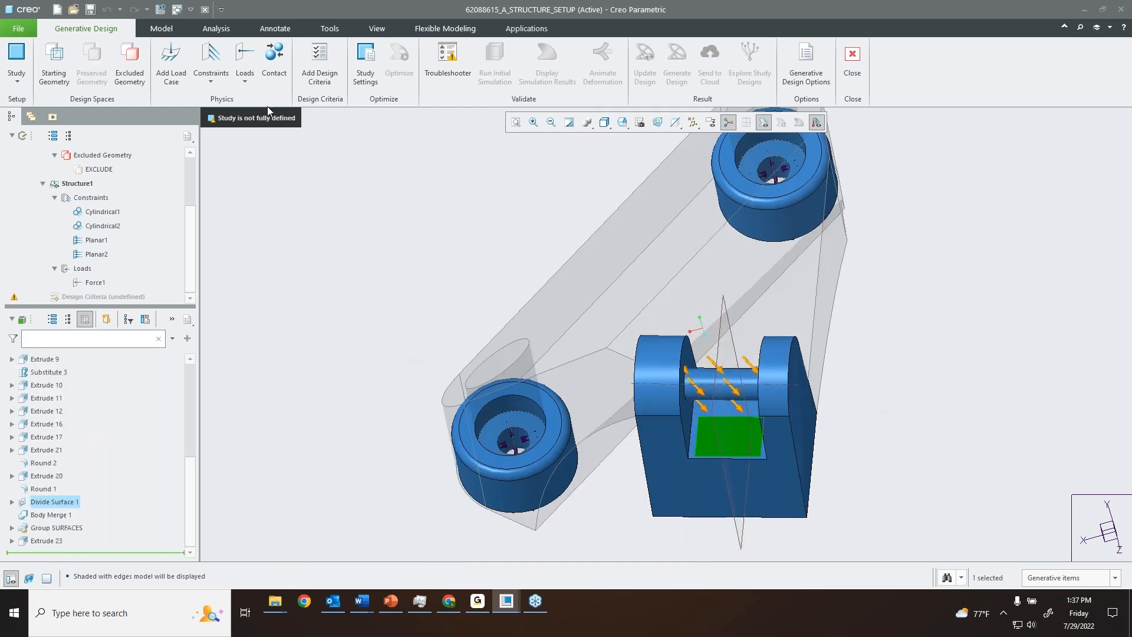
left_click(244, 59)
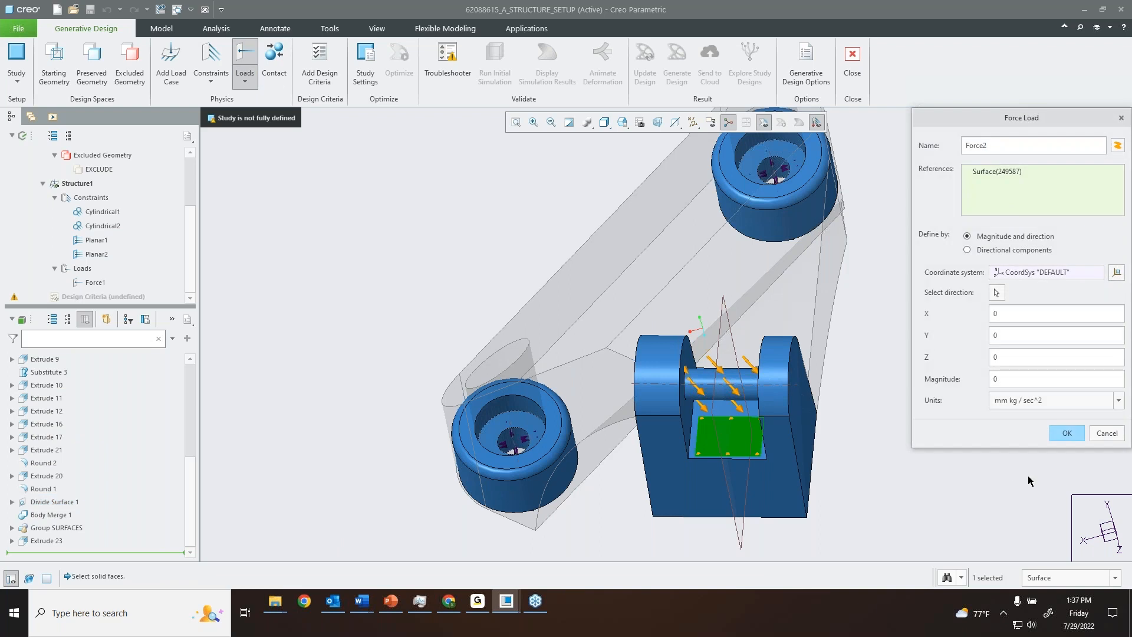
left_click(1038, 250)
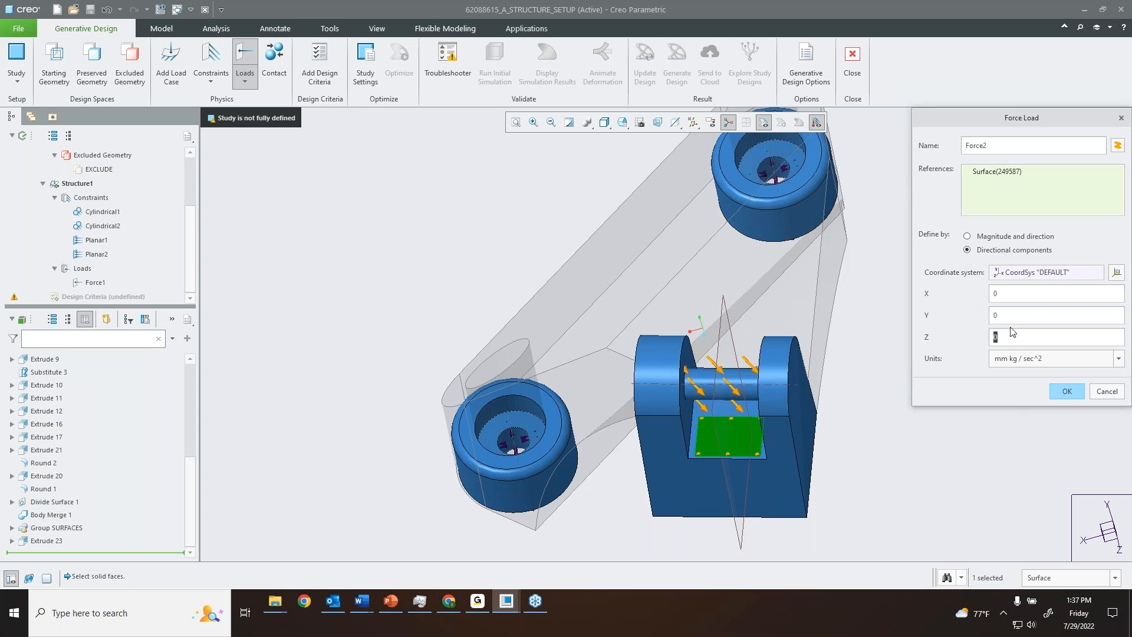
type("279")
left_click(1037, 361)
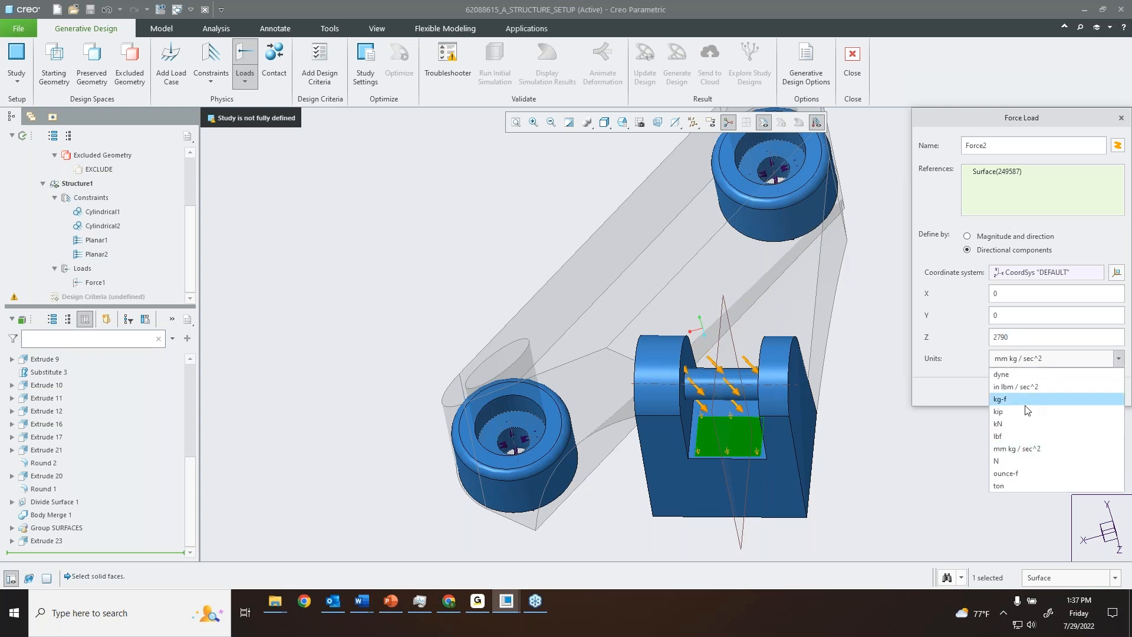
left_click(1026, 464)
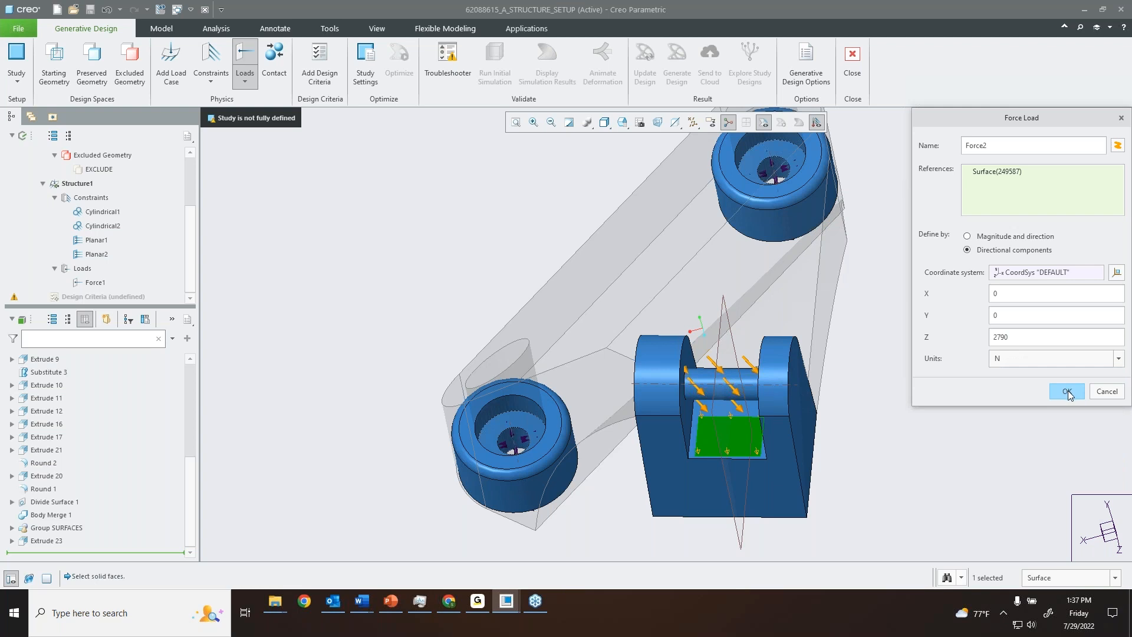
left_click(1068, 391)
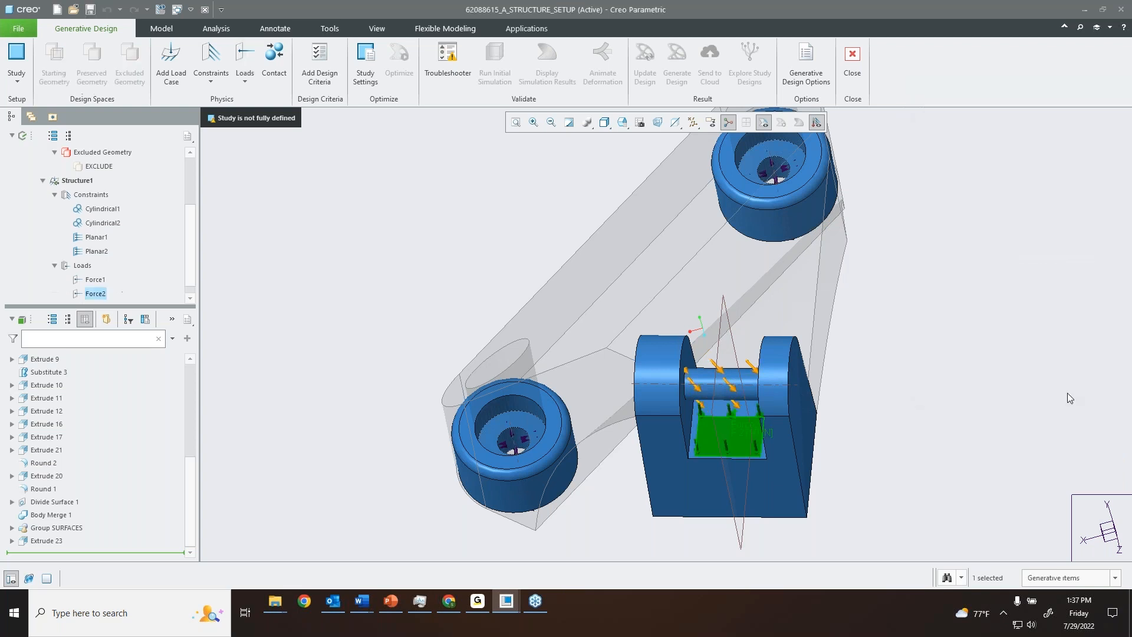
left_click(986, 360)
- Start the study's design criteria with the goal Minimize mass and a safety factor of 1.6
scroll(935, 377, "up", 4)
middle_click_drag(944, 364, 788, 348, "shift")
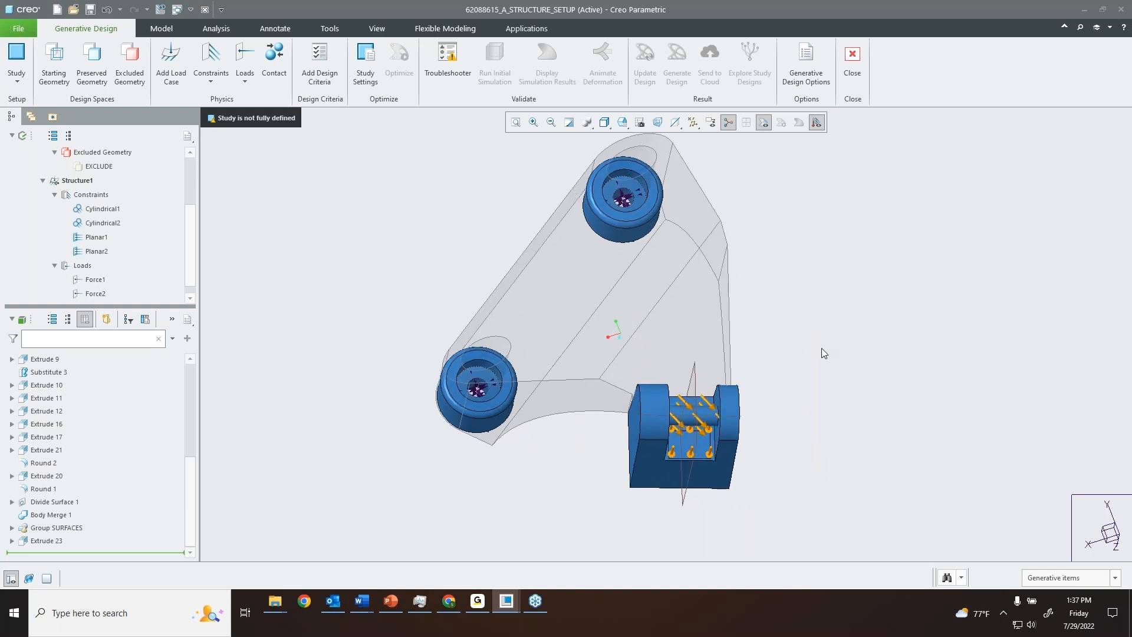
scroll(948, 280, "up", 2)
scroll(943, 272, "down", 1)
middle_click_drag(912, 234, 876, 278, "shift")
scroll(192, 195, "up", 2)
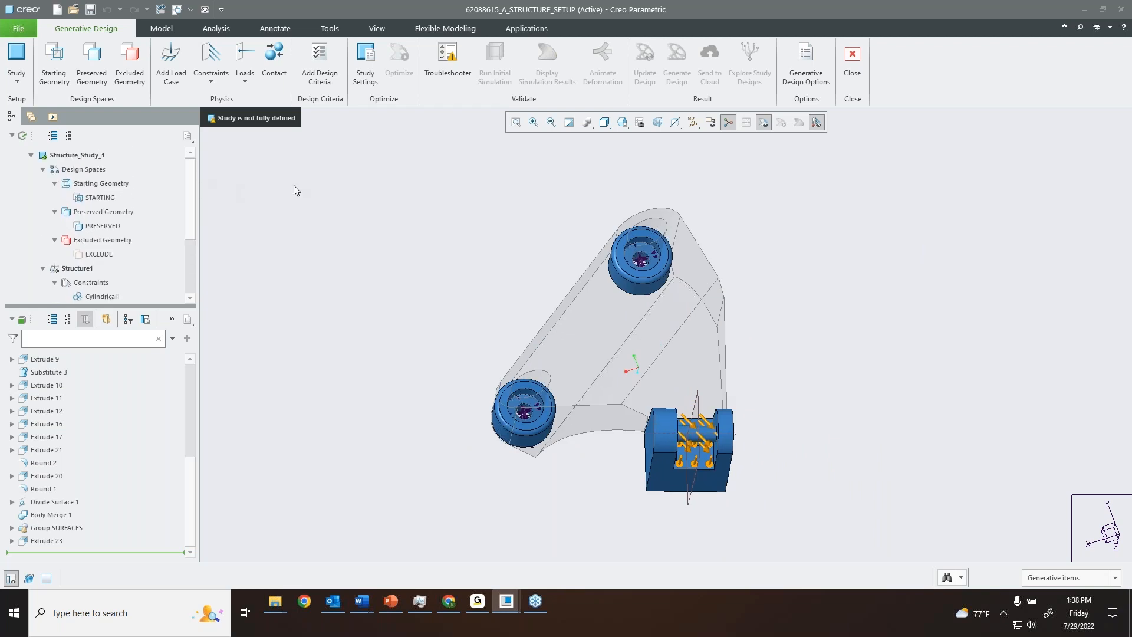
left_click(320, 64)
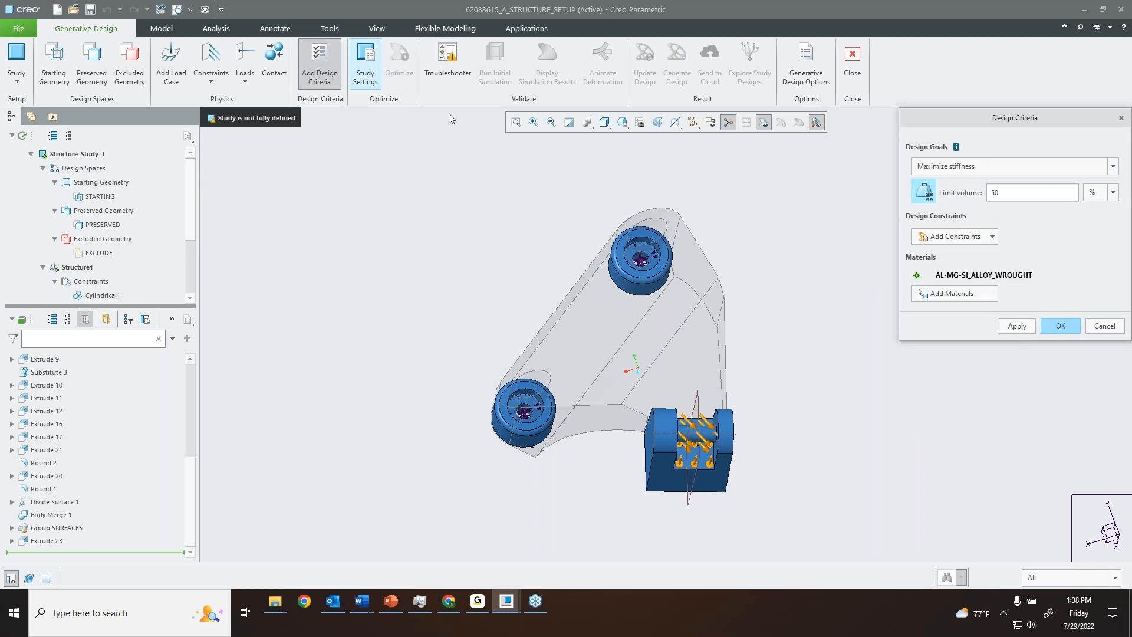
left_click_drag(1034, 121, 1015, 134)
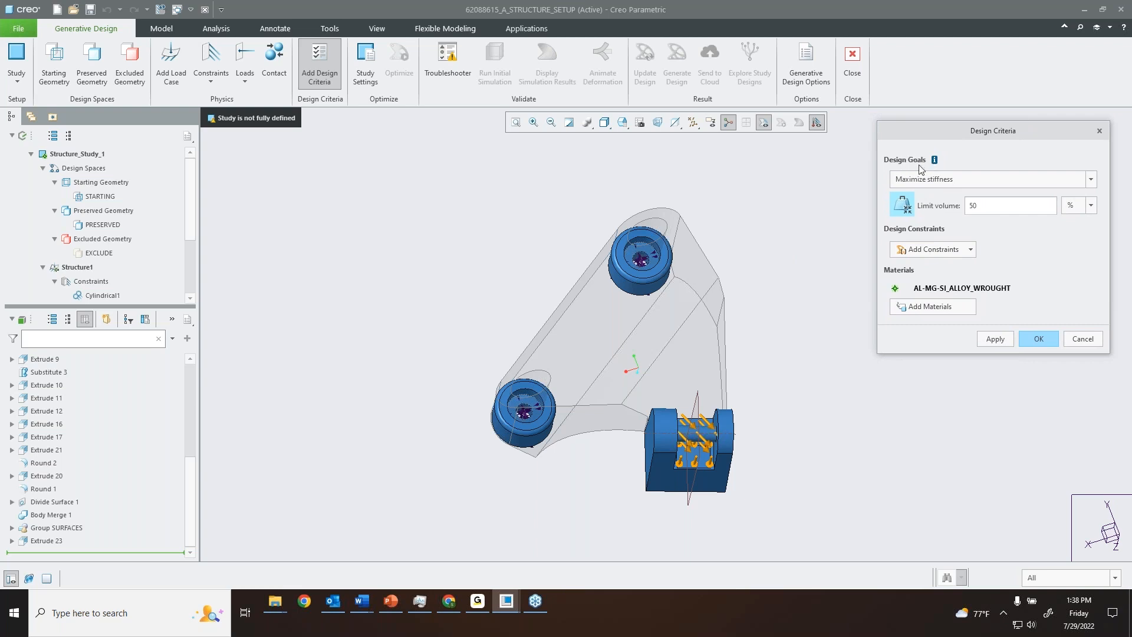
left_click(933, 182)
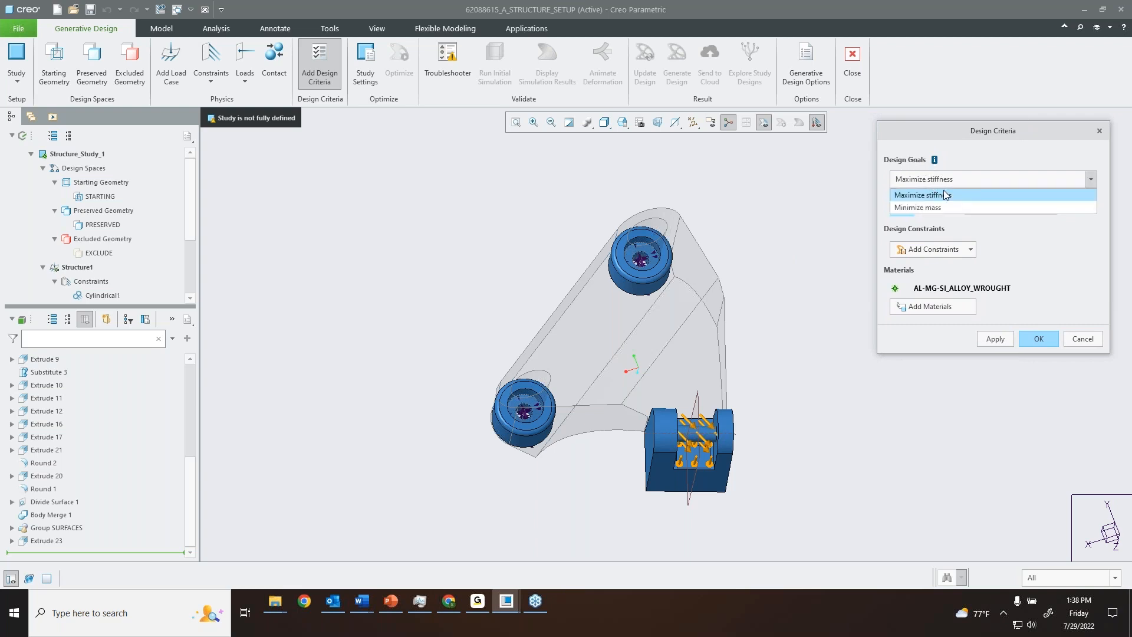
left_click(943, 207)
double_click(978, 204)
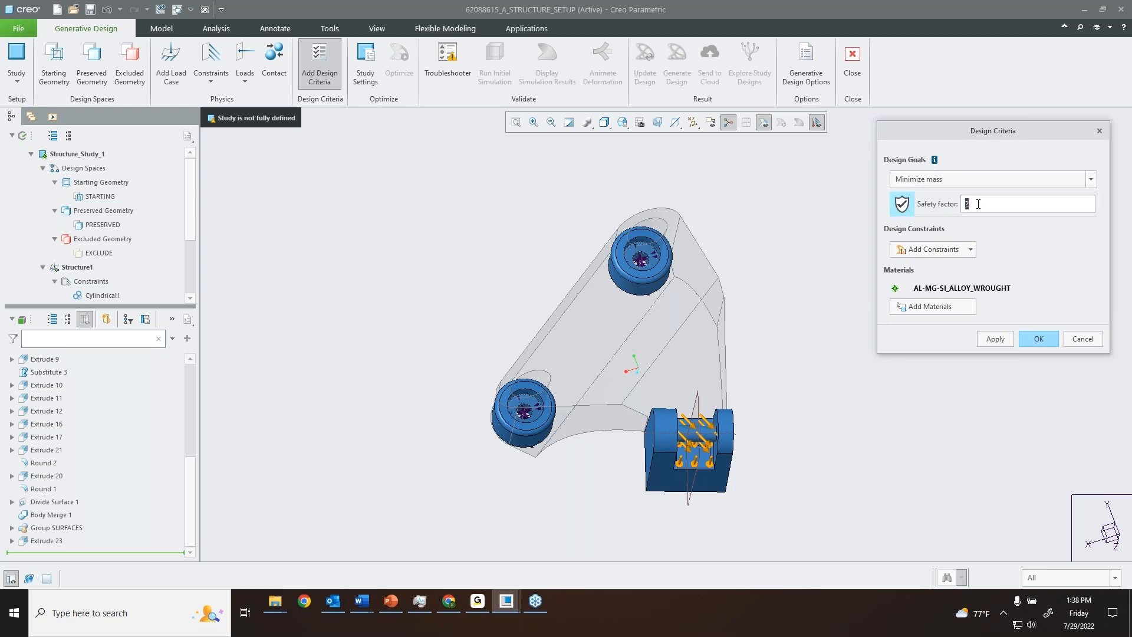
type("1.6")
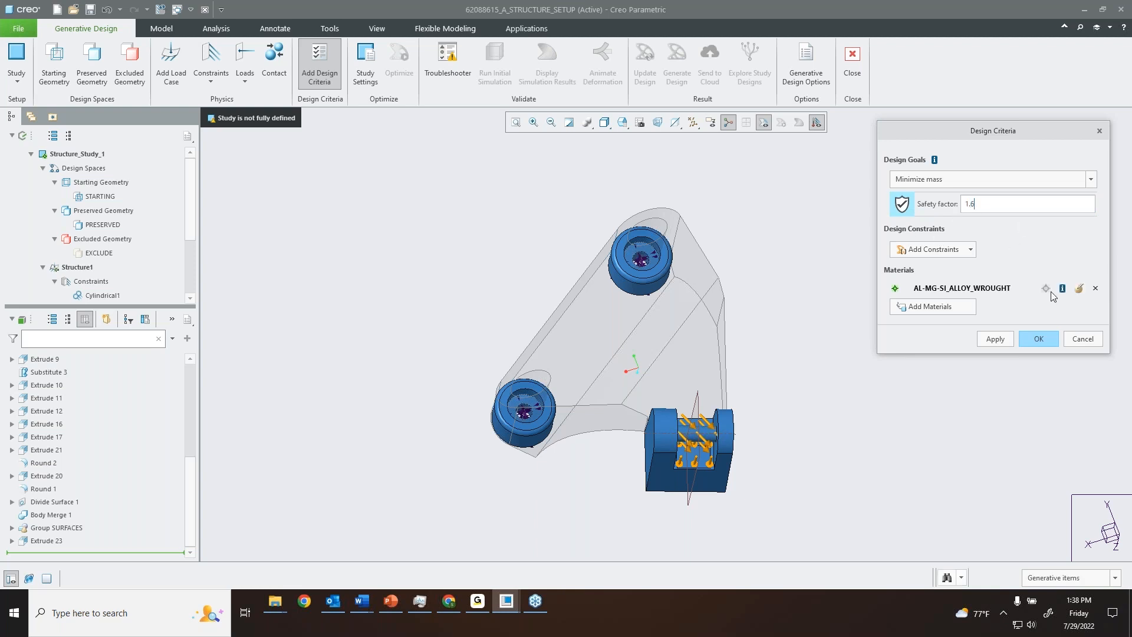
- Add a Parting Line constraint with the flat Extrude 8 surface as pull direction and enter a draft angle of 2
left_click(955, 250)
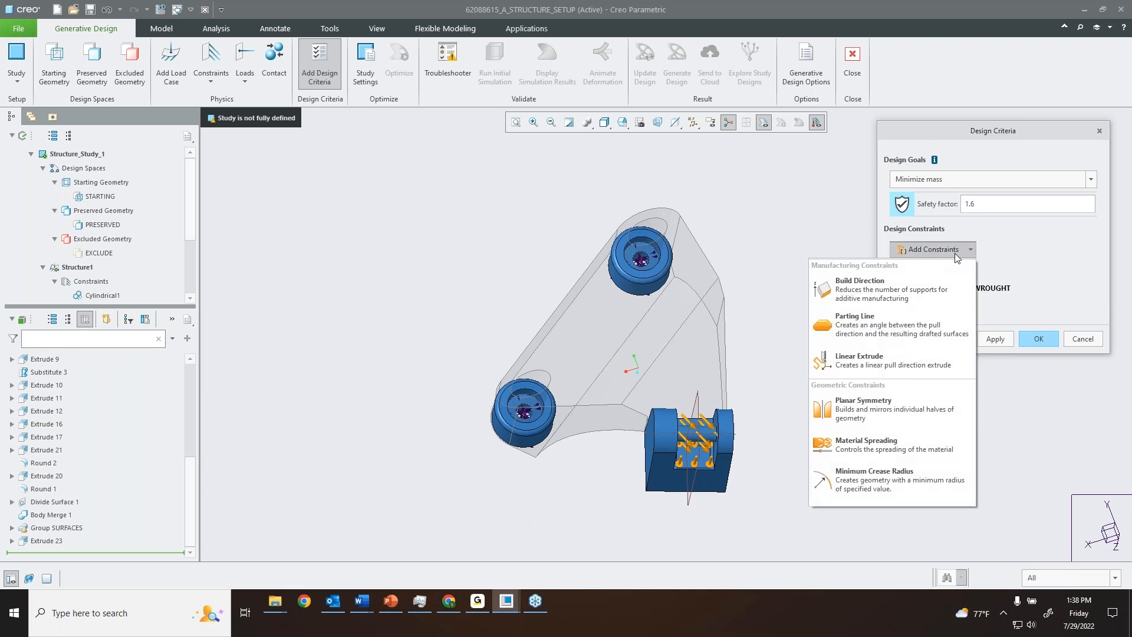
left_click(962, 254)
left_click(969, 250)
left_click(882, 326)
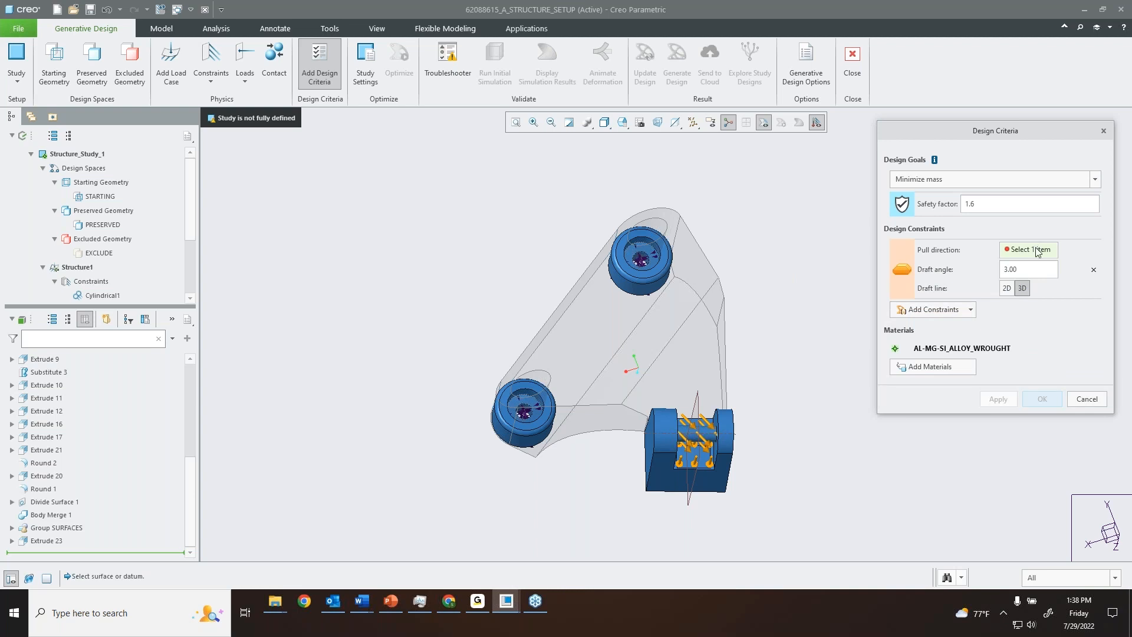
middle_click_drag(849, 312, 634, 333)
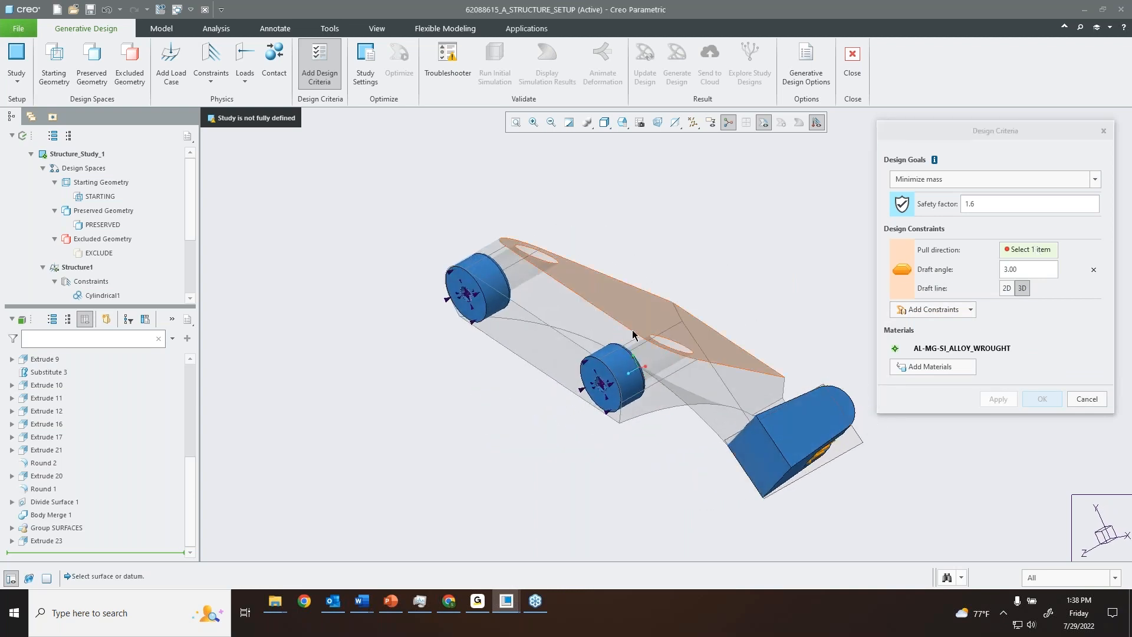
left_click(547, 352)
left_click(1009, 269)
double_click(1010, 269)
type("2")
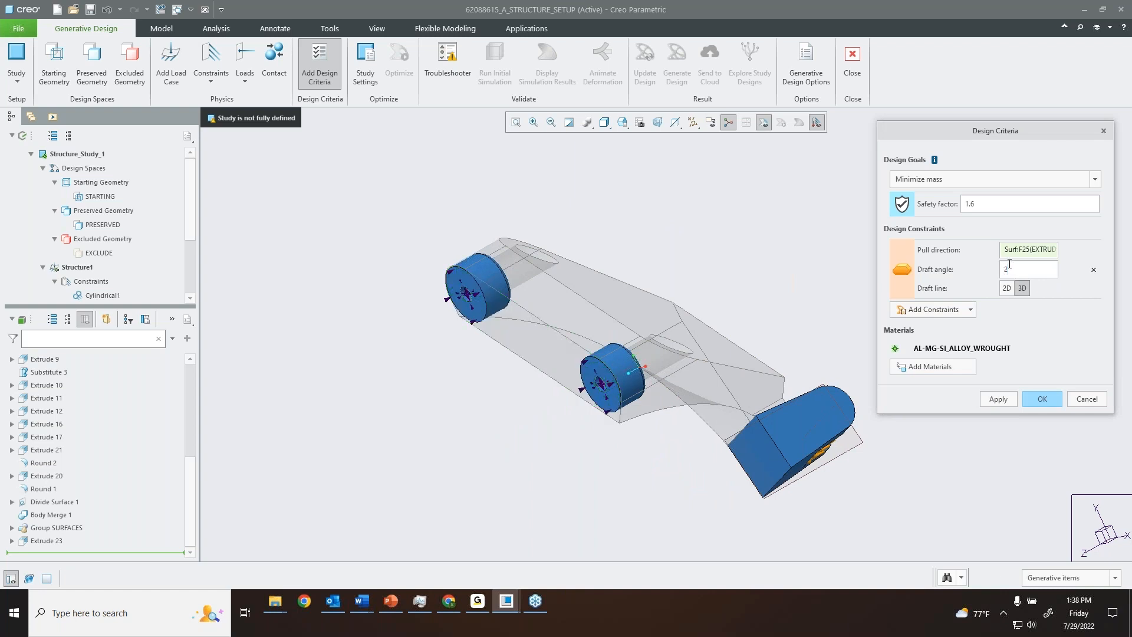
- Make the parting line's draft line 2D on Z_PLANE and accept the design criteria
left_click(1006, 288)
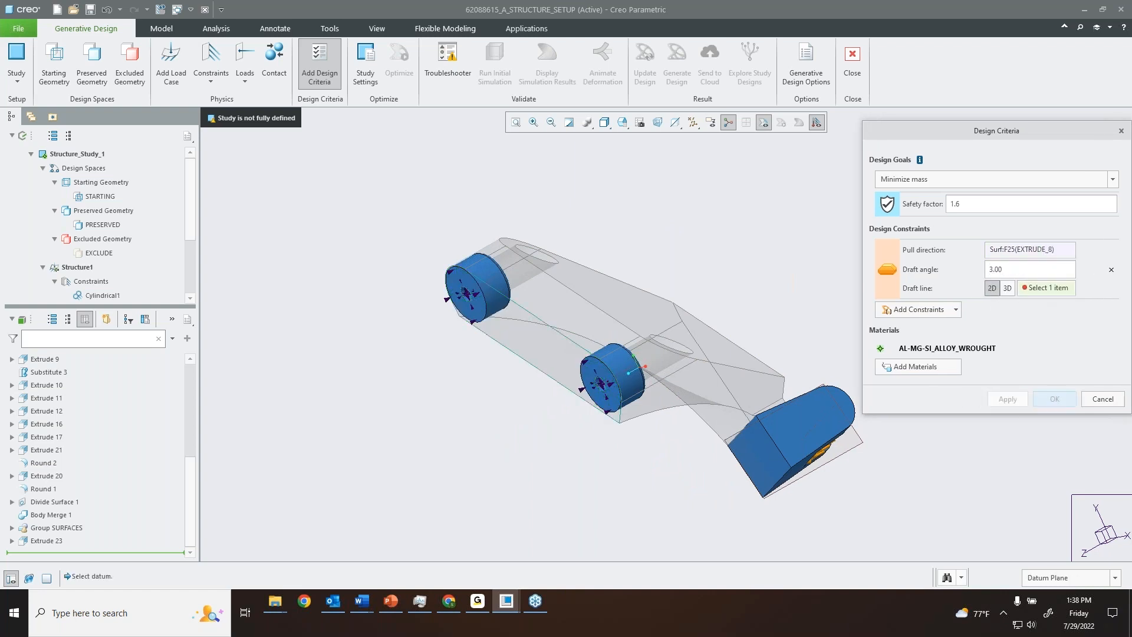
scroll(96, 406, "up", 5)
left_click(46, 425)
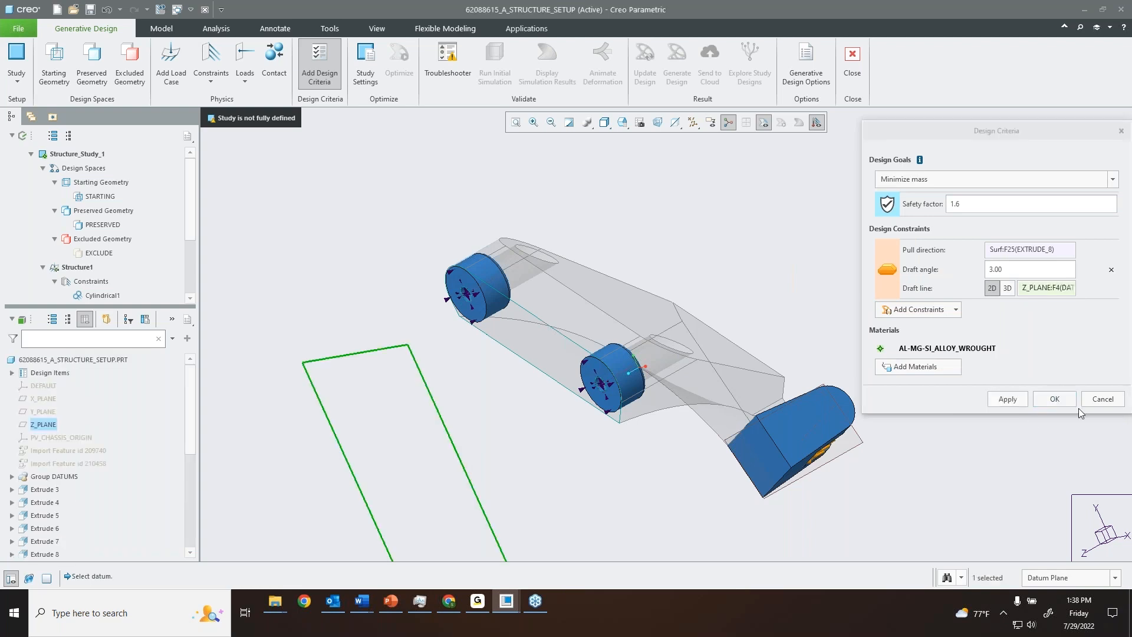
left_click(1055, 399)
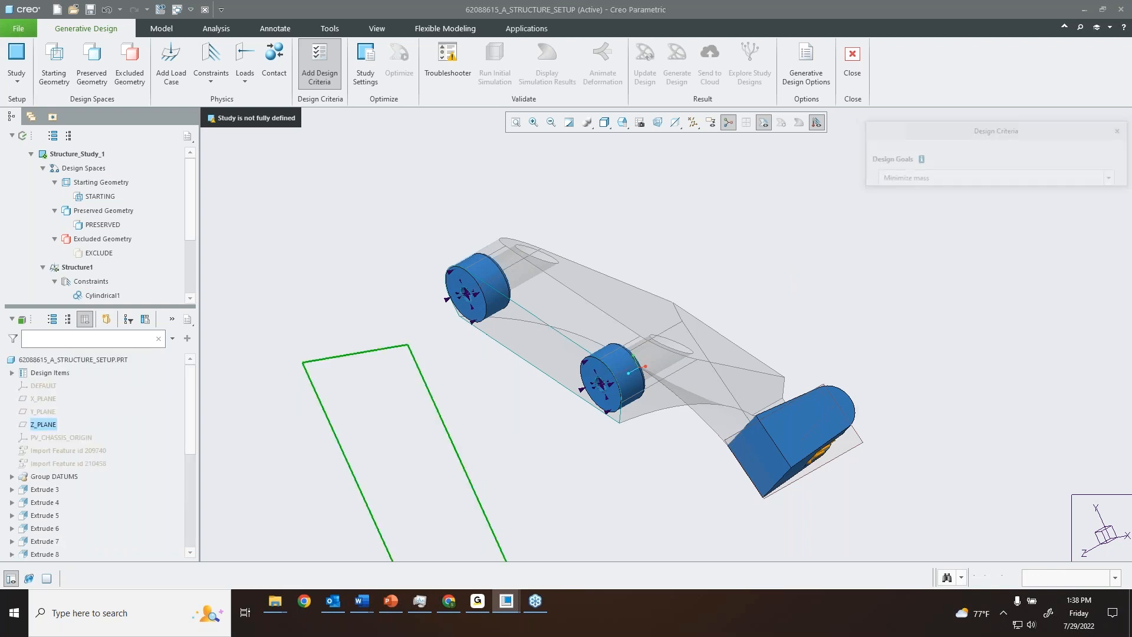
scroll(845, 331, "up", 3)
mouse_move(845, 331)
middle_mouse_down()
mouse_move(755, 340)
mouse_move(755, 306)
mouse_move(612, 293)
middle_mouse_up()
scroll(610, 291, "down", 3)
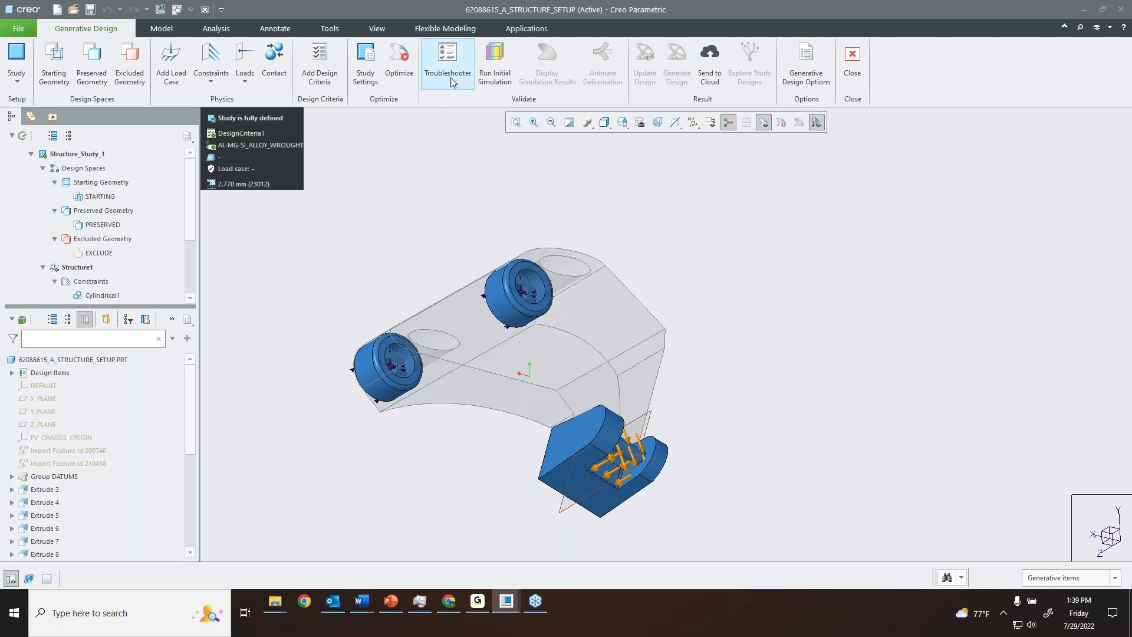
- Run the initial simulation of the structure study and display its Von Mises stress results on the bracket
left_click(495, 67)
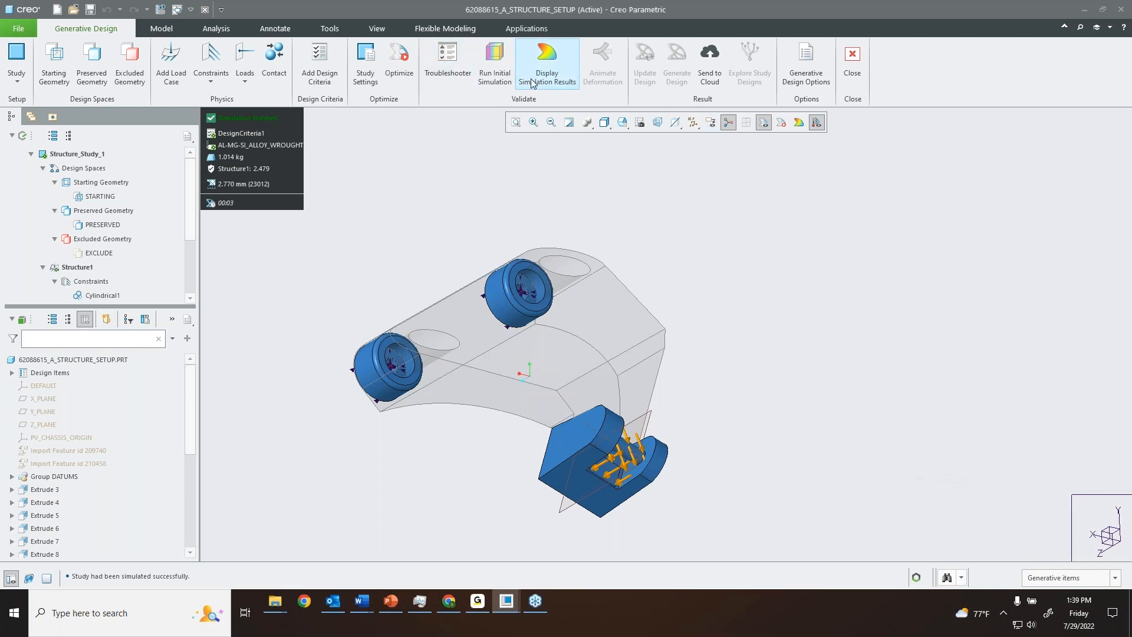
left_click(547, 59)
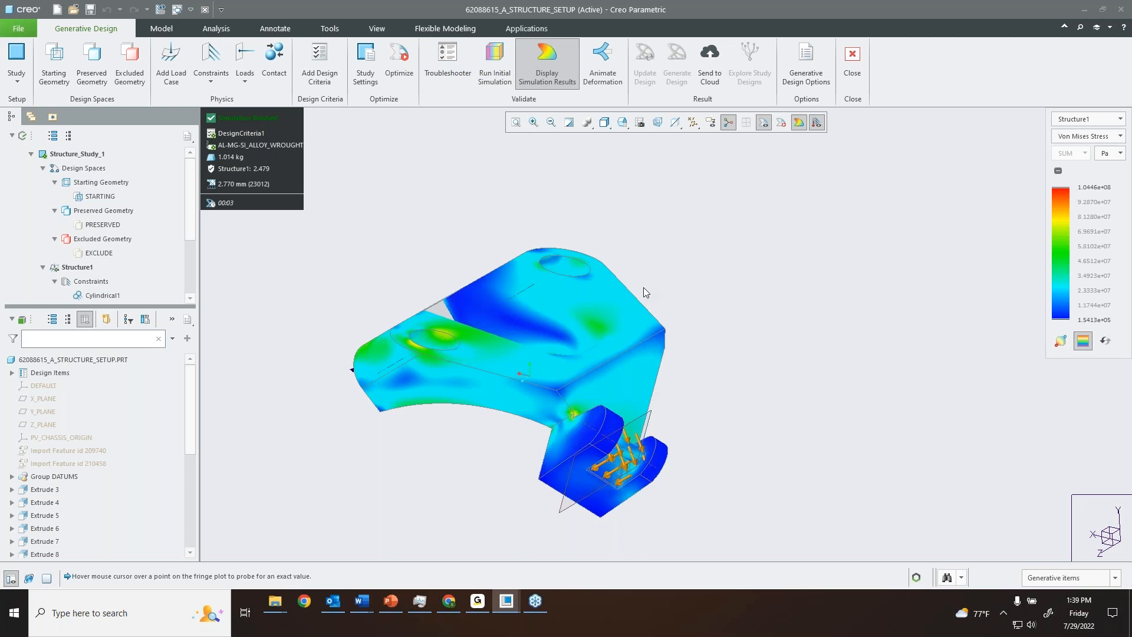
middle_click_drag(665, 287, 629, 278)
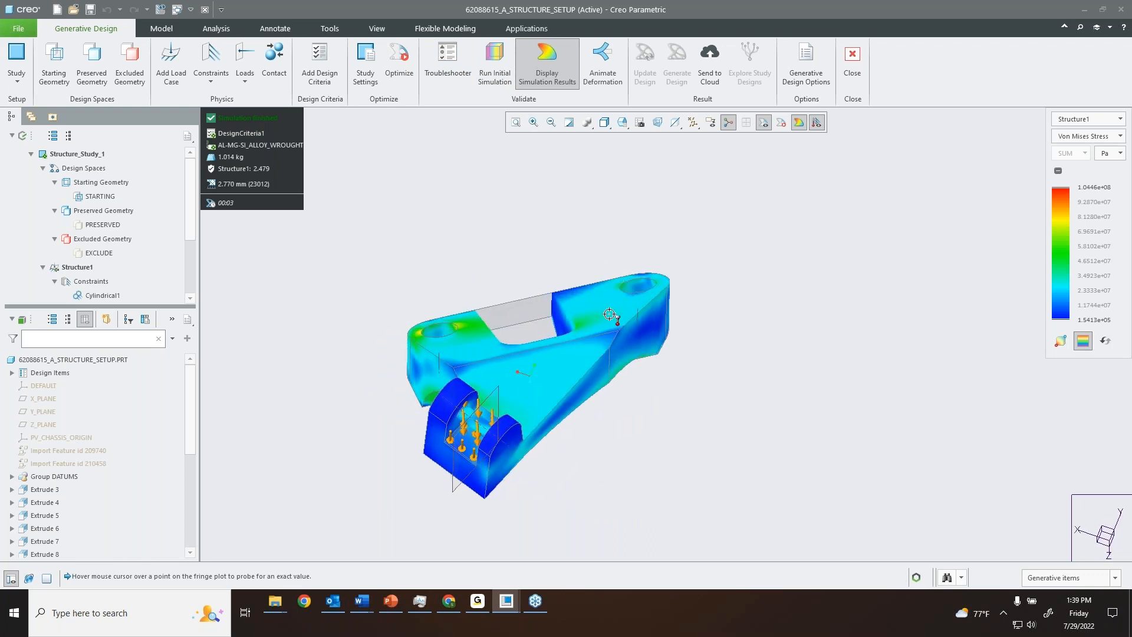
scroll(610, 315, "down", 2)
middle_click_drag(567, 378, 701, 334)
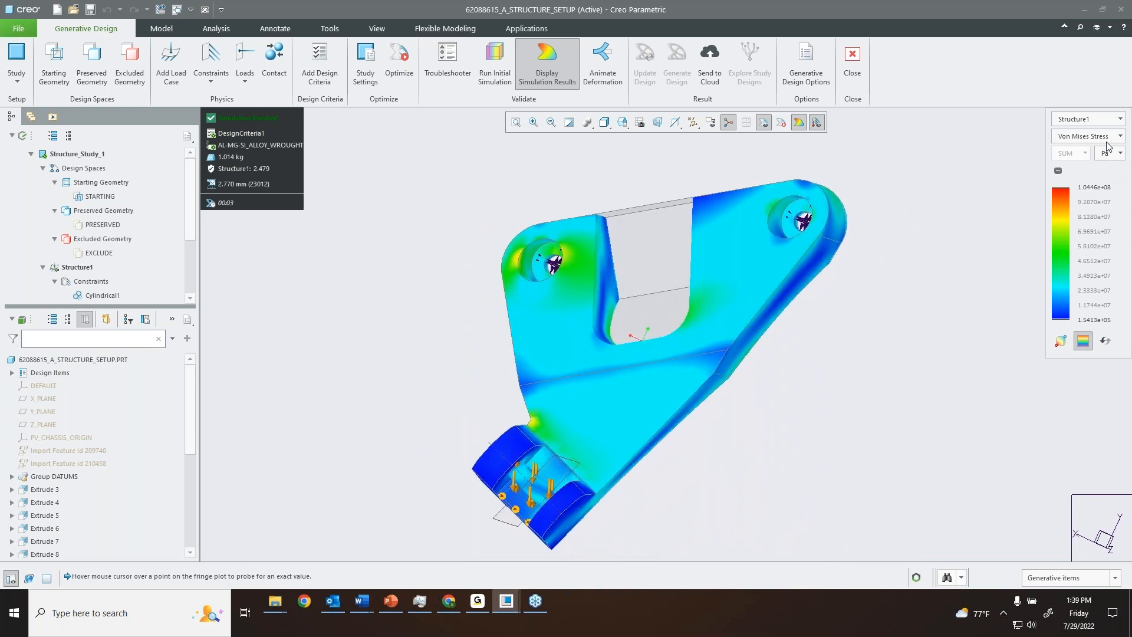
- Move the results legend closer to the bracket and set the stress unit to MPa
left_click_drag(1109, 175, 963, 236)
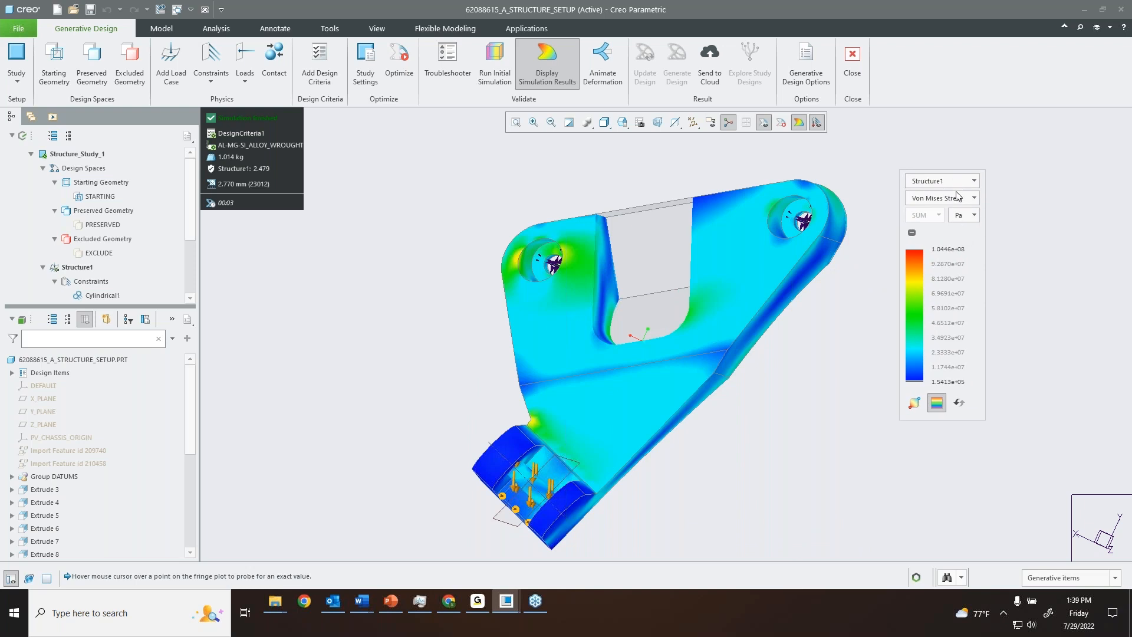
left_click(960, 197)
left_click(959, 198)
left_click(970, 215)
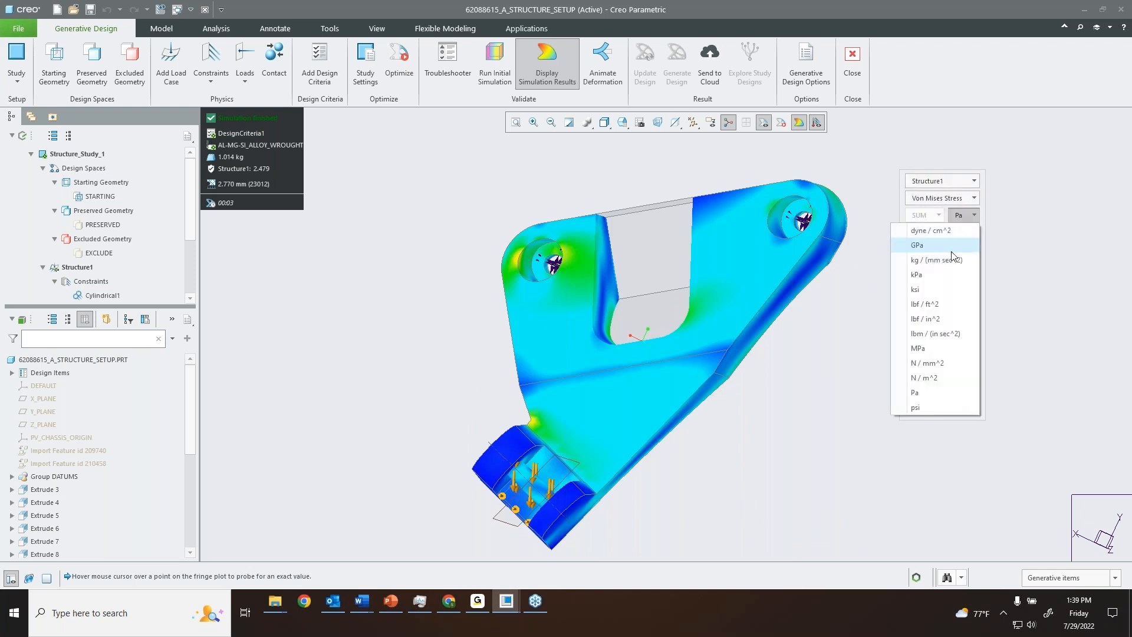
left_click(937, 350)
middle_click_drag(747, 341, 769, 328)
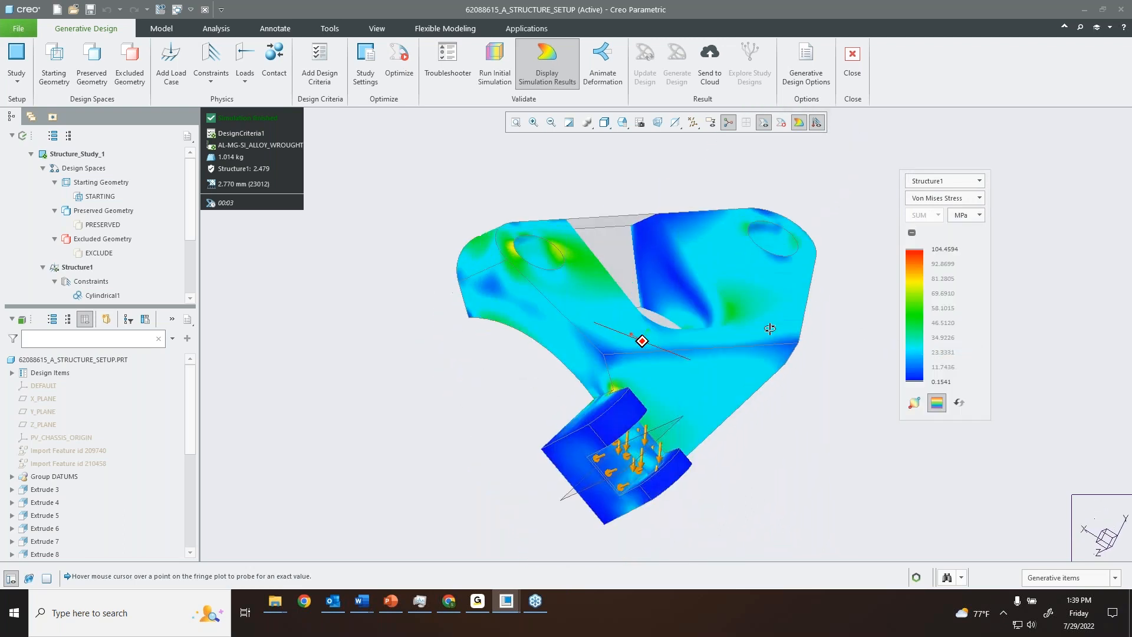
- Mark the minimum and maximum stress locations on the bracket and inspect both points up close
left_click(914, 403)
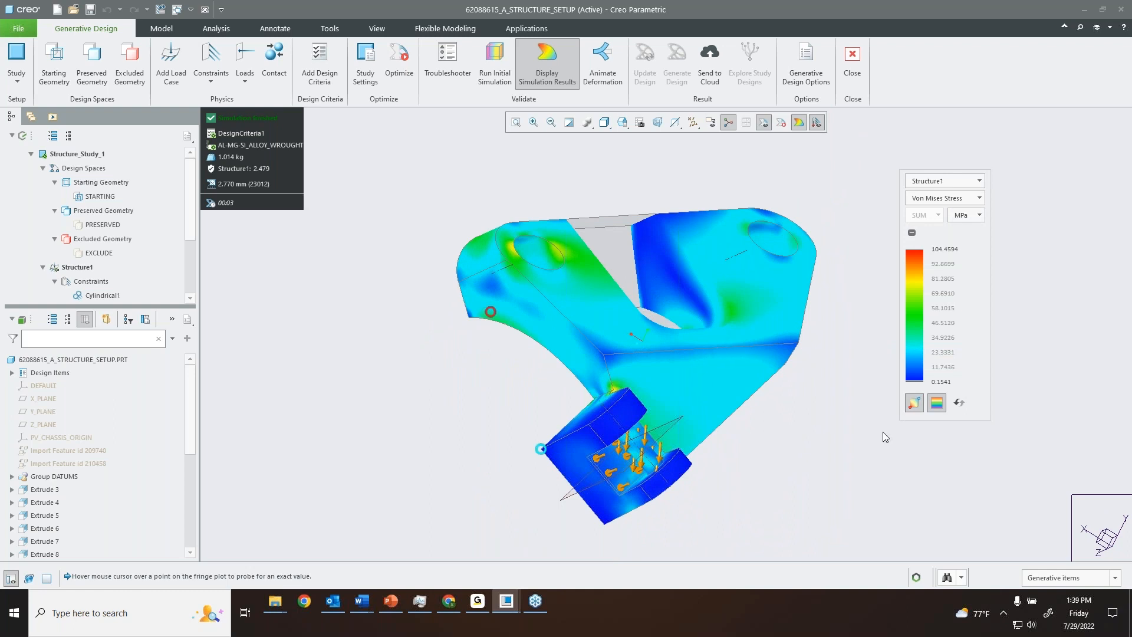
middle_click_drag(716, 361, 780, 312)
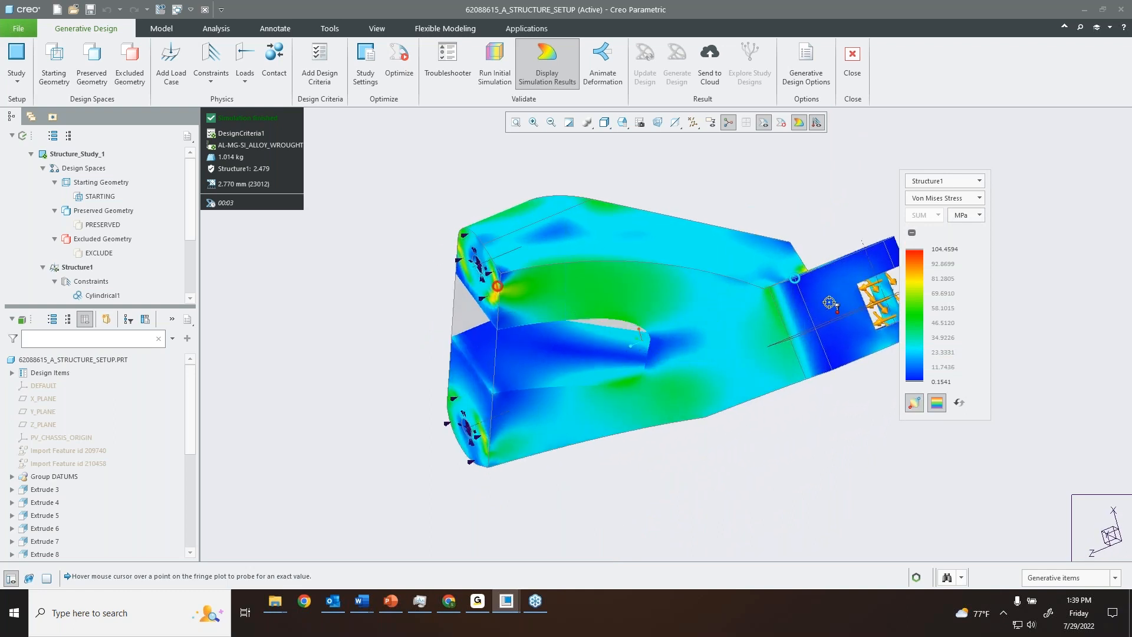
scroll(797, 281, "down", 4)
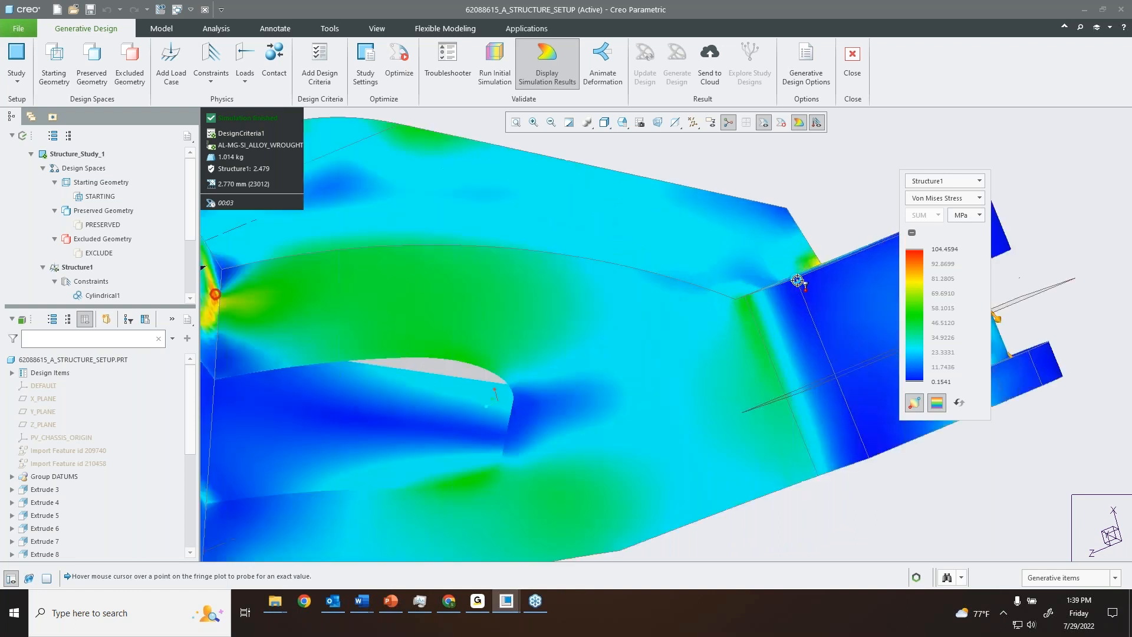
scroll(797, 281, "up", 4)
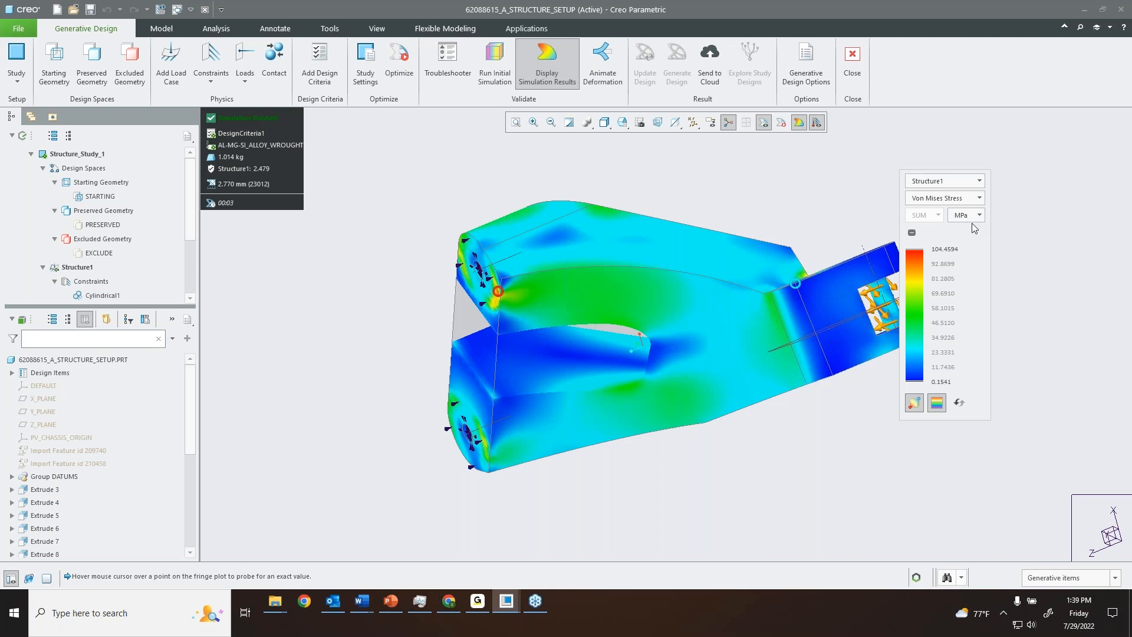
- Switch the results to Displacement and animate the deformation at speed 4 and scale 5
left_click(972, 198)
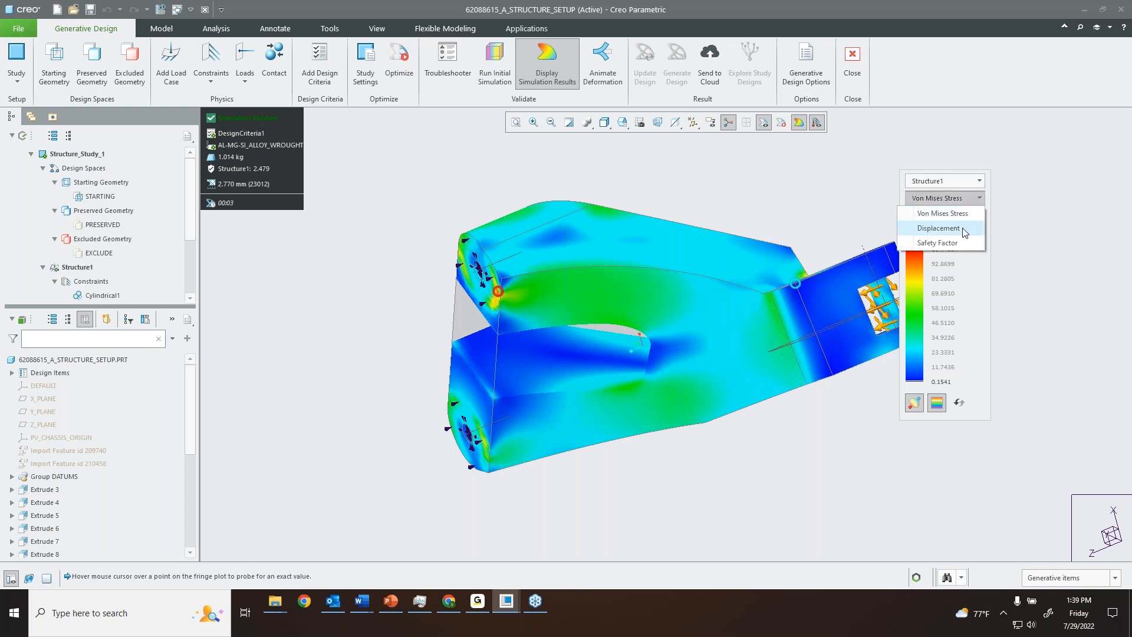
left_click(938, 228)
middle_click_drag(846, 290, 648, 304)
scroll(728, 289, "up", 1)
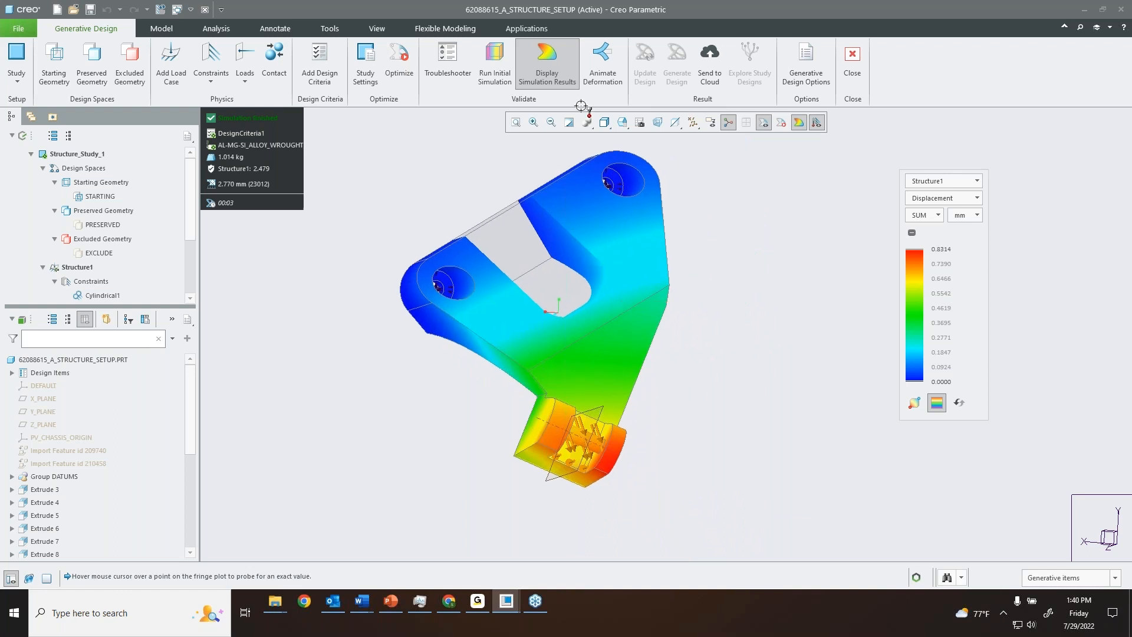
left_click(608, 63)
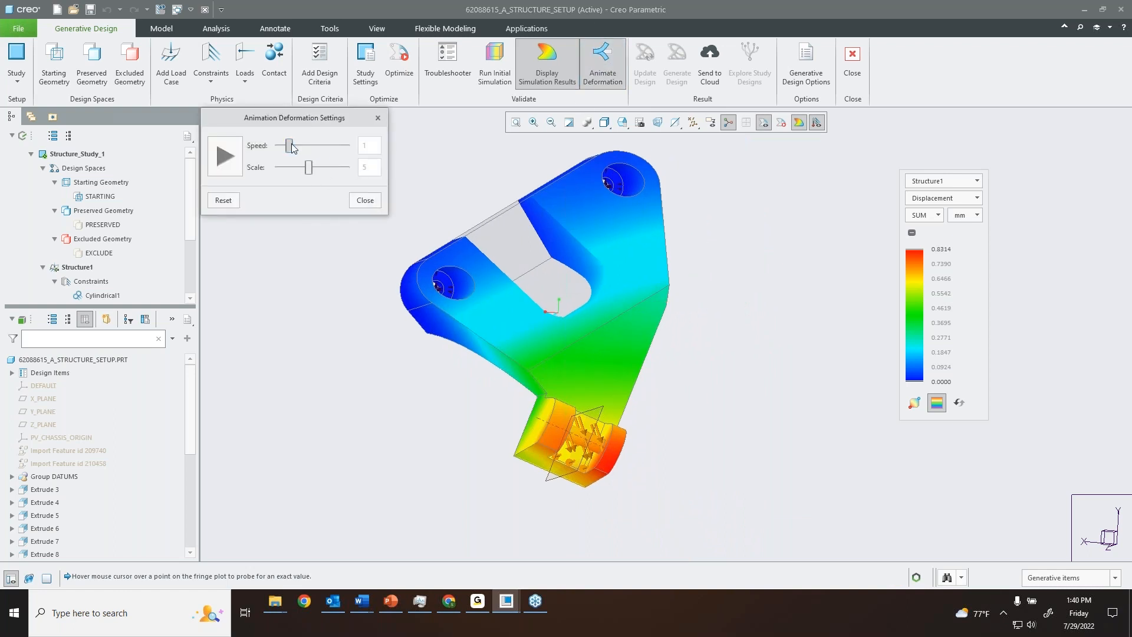
left_click(237, 157)
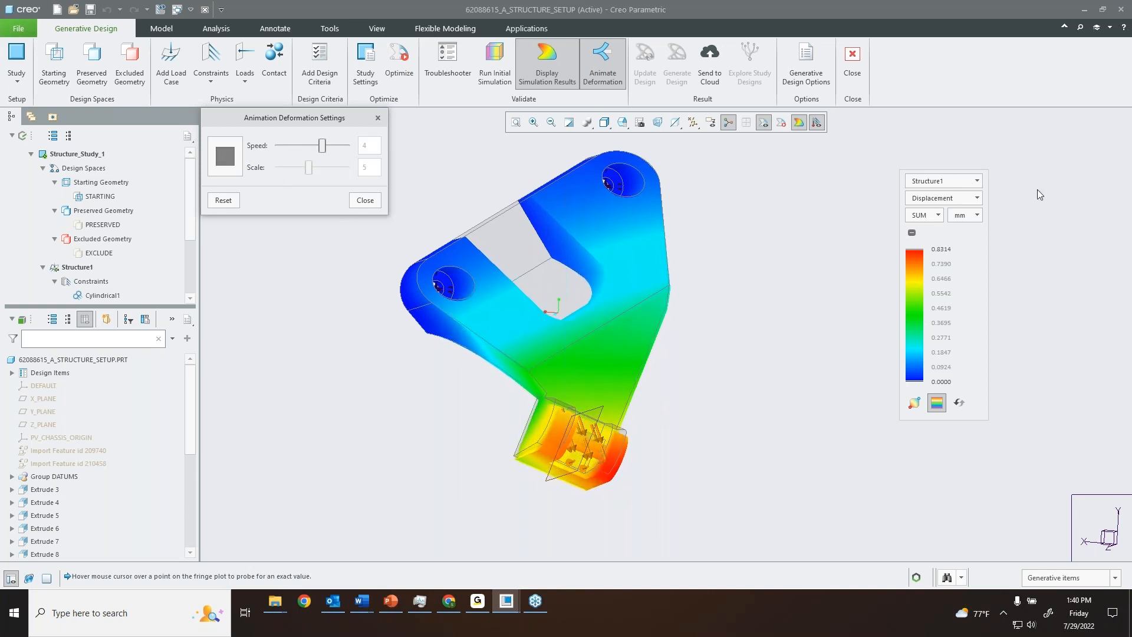
- Switch the results to Safety Factor, inspect the bracket, and end the deformation animation
left_click(977, 198)
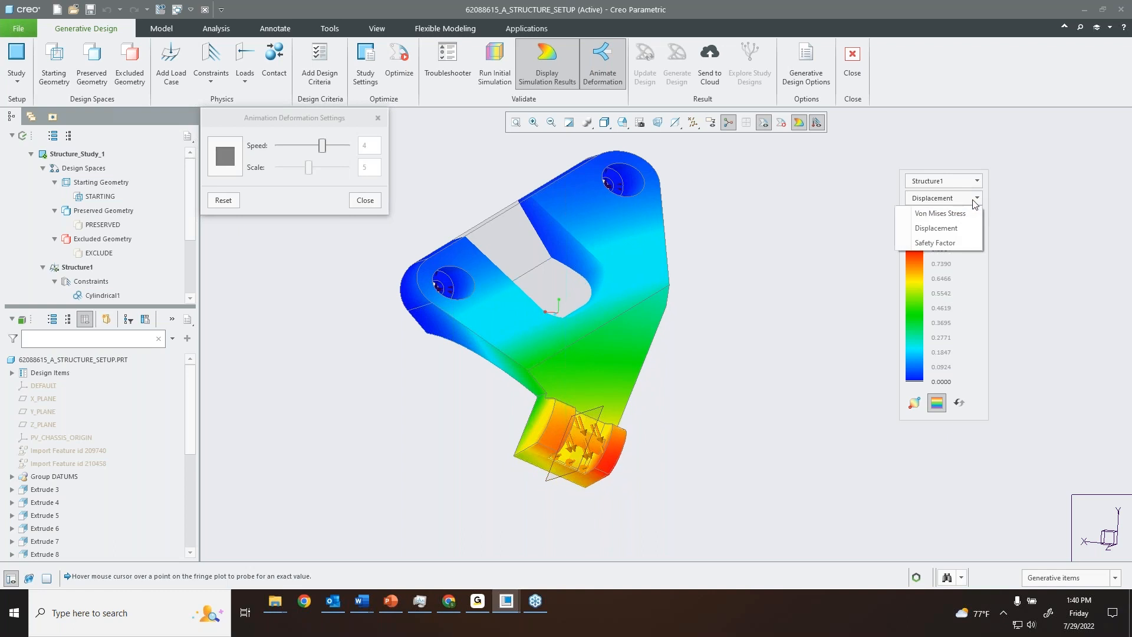
left_click(955, 244)
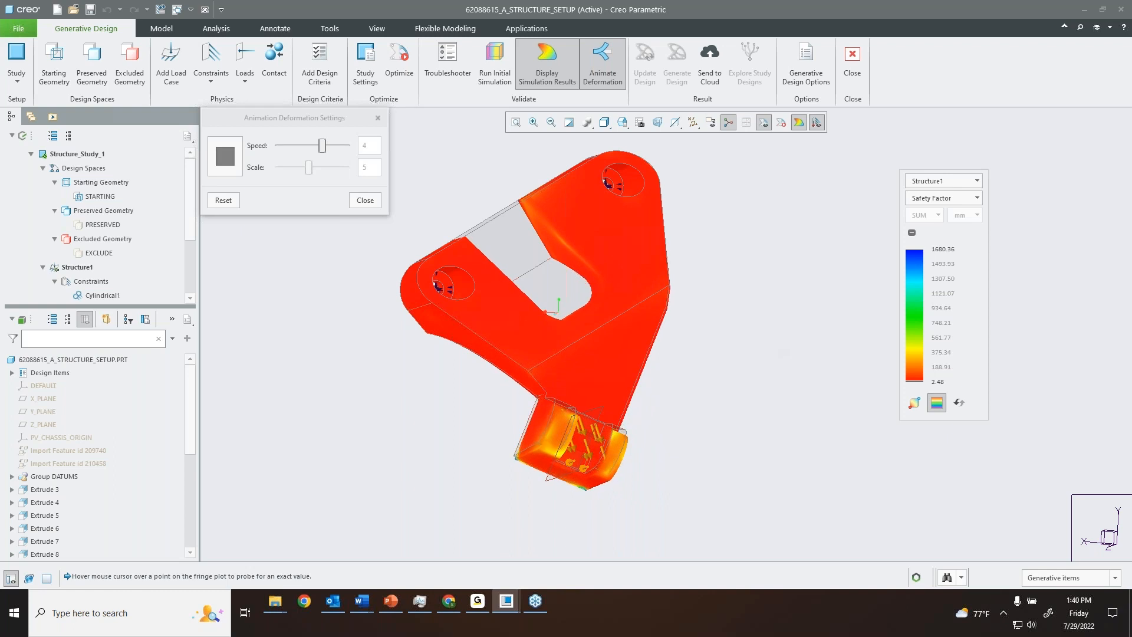
middle_click_drag(780, 267, 780, 311)
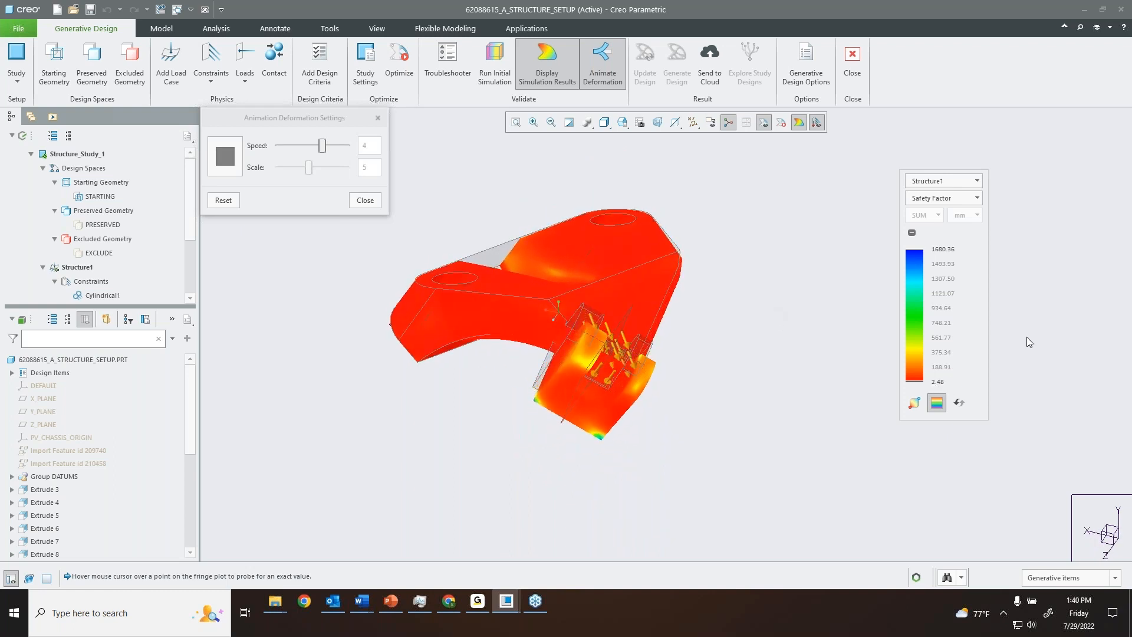
left_click(365, 200)
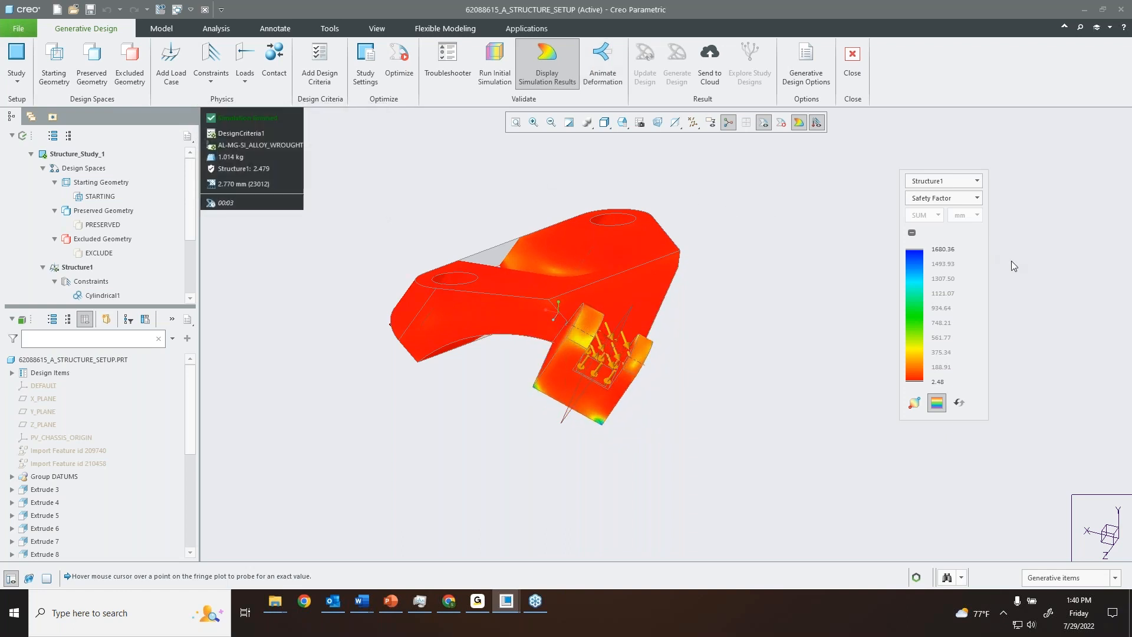
middle_click_drag(783, 239, 750, 251)
scroll(762, 238, "up", 1)
scroll(763, 239, "down", 1)
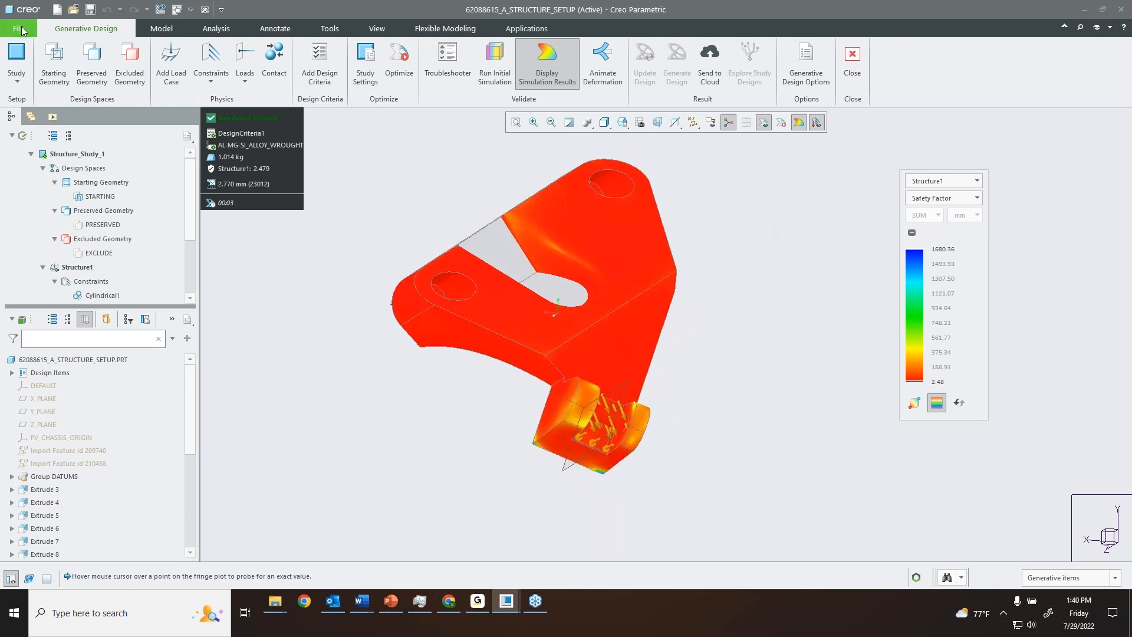
- Search the Creo9_GDX_Demo folder for "set" and open 62088615_a_structure_setup_done.prt
left_click(18, 28)
left_click(37, 77)
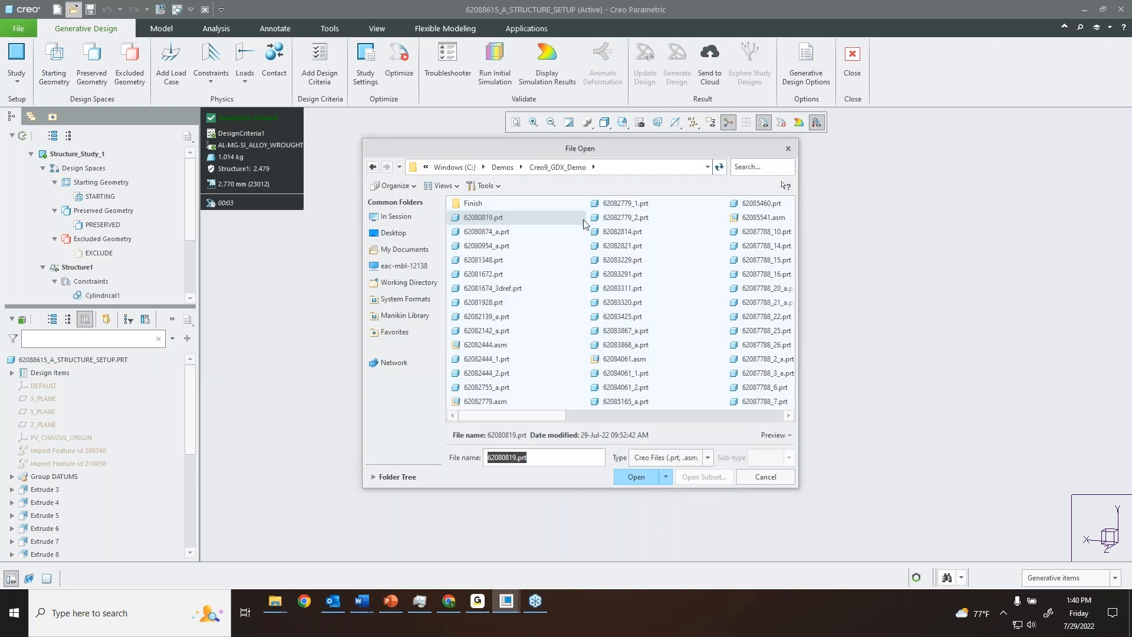
left_click(775, 166)
type("set")
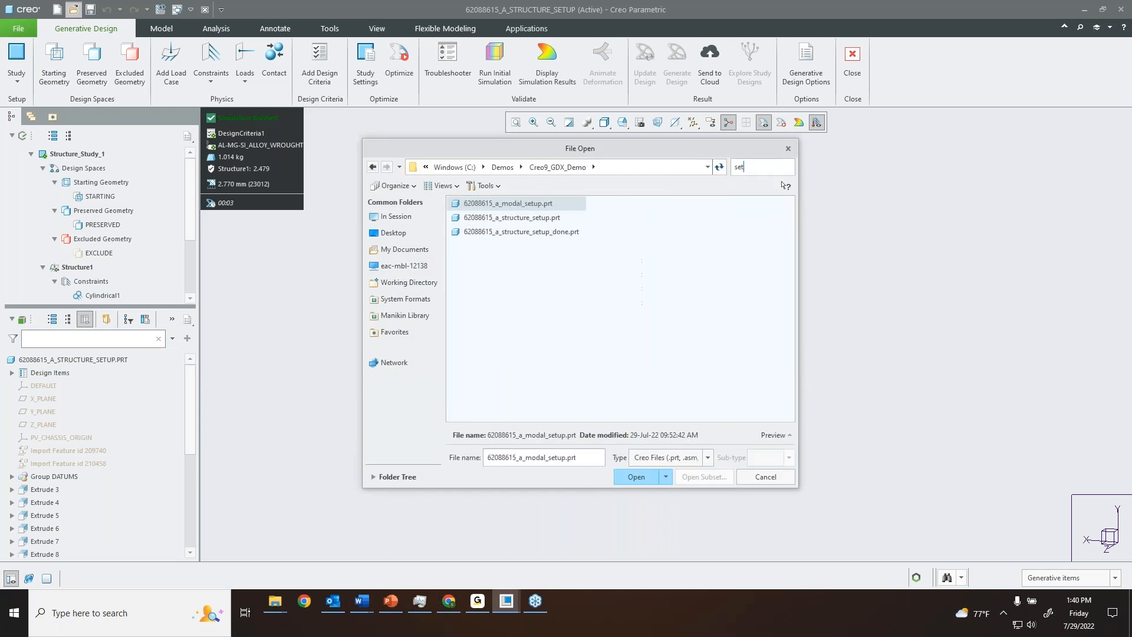
double_click(557, 236)
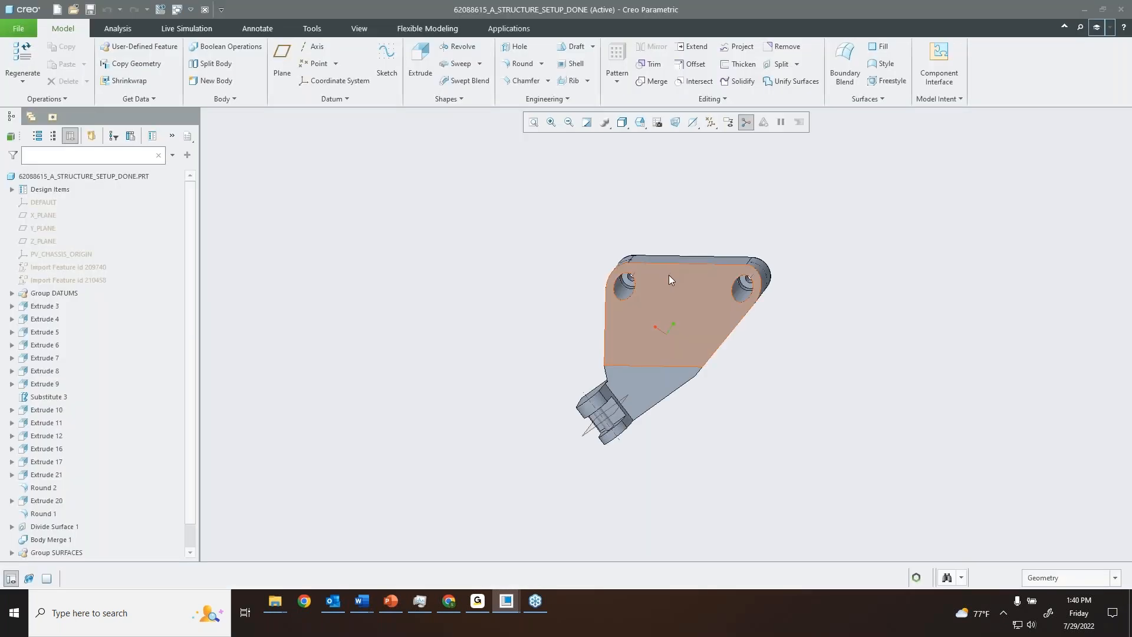
- Start Generative Design on the finished setup part and examine its optimized bracket shape
middle_click_drag(668, 275, 565, 254)
left_click(508, 28)
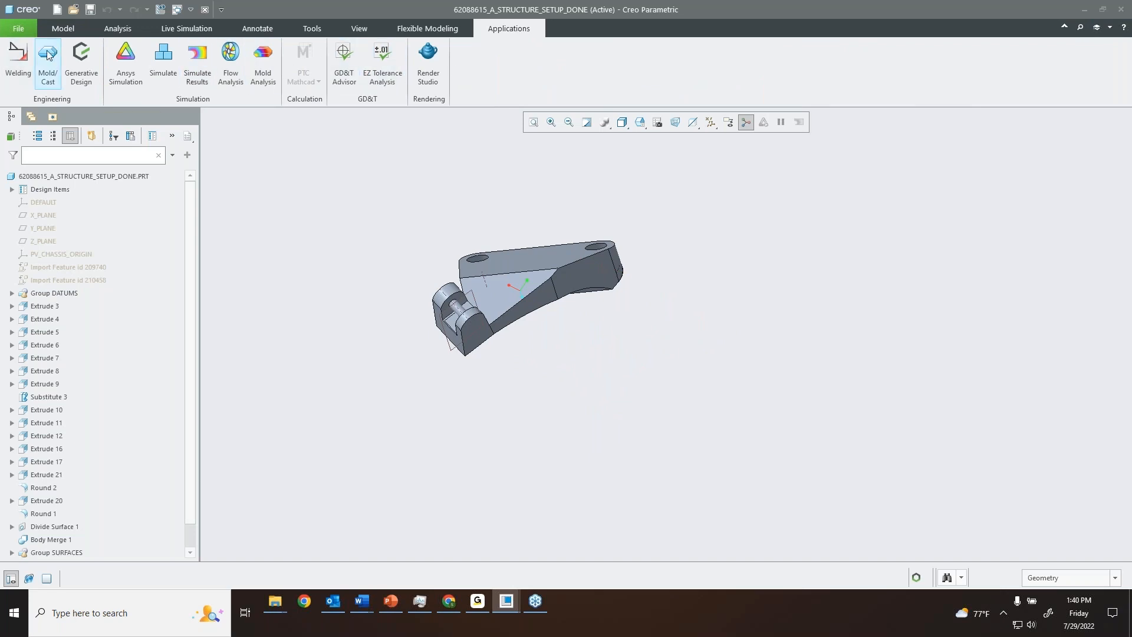
left_click(82, 62)
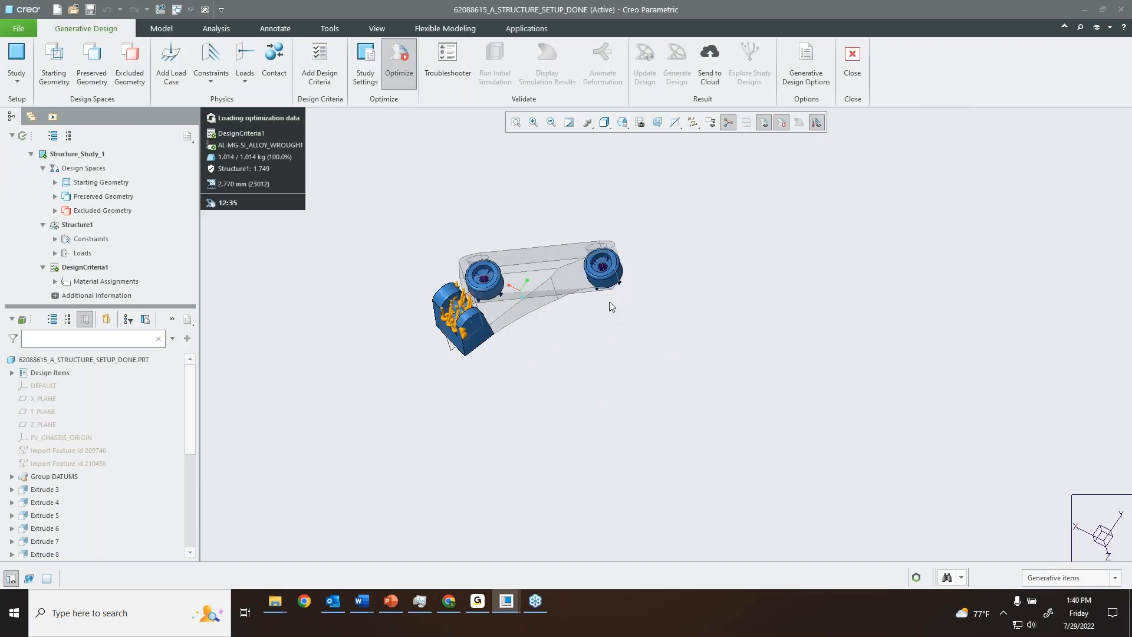
scroll(508, 256, "up", 4)
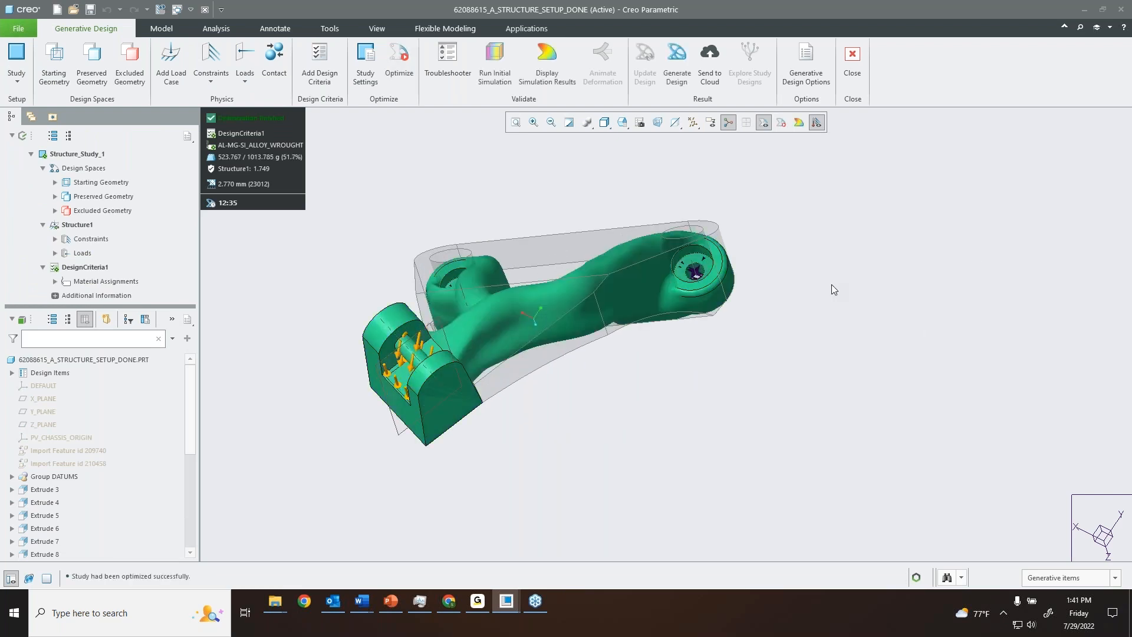
middle_click_drag(627, 362, 637, 406)
mouse_move(595, 258)
middle_mouse_down()
mouse_move(593, 313)
mouse_move(614, 341)
mouse_move(522, 286)
mouse_move(506, 311)
mouse_move(516, 309)
middle_mouse_up()
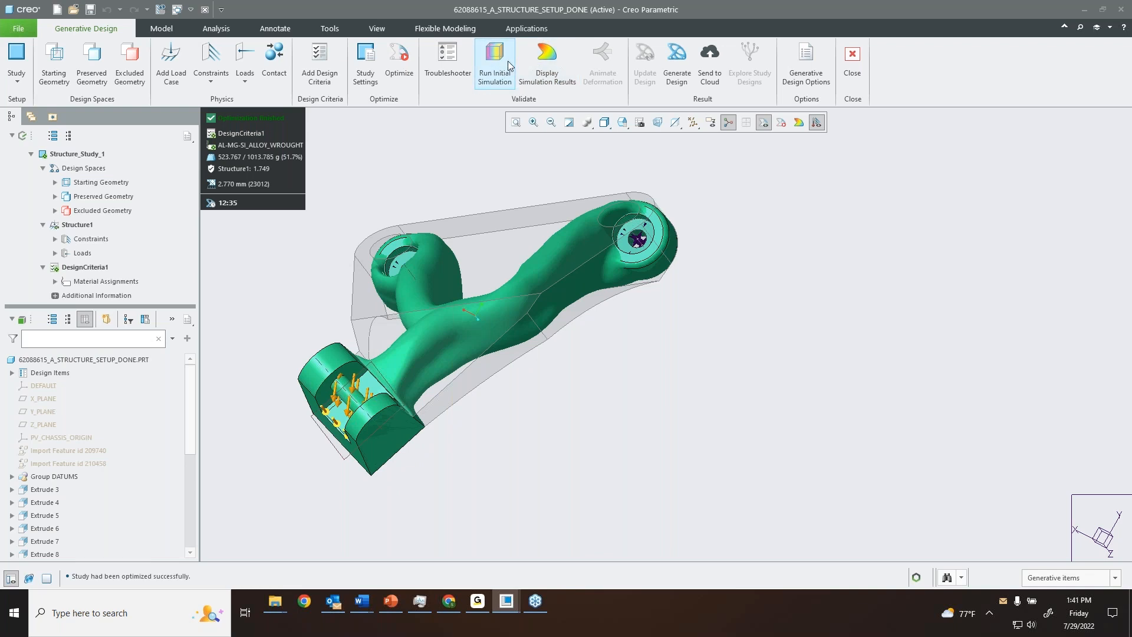
- Display the optimized design's simulation results and split the view to compare it side by side with the starting geometry
left_click(546, 68)
scroll(595, 205, "down", 2)
middle_click_drag(533, 237, 822, 229, "shift")
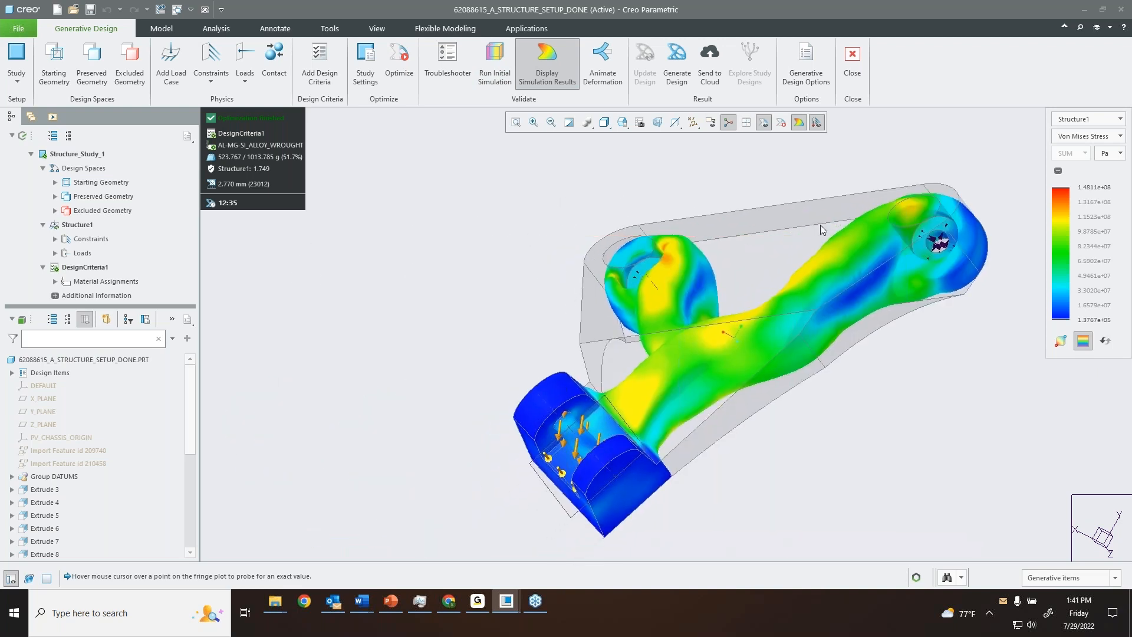
left_click(745, 123)
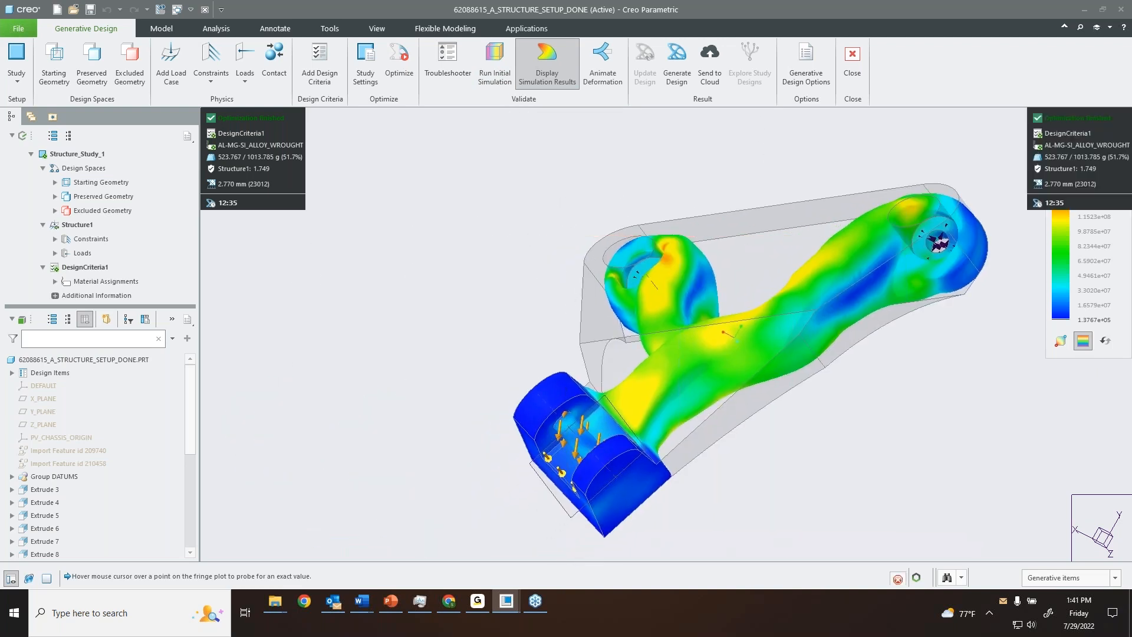
scroll(447, 320, "down", 2)
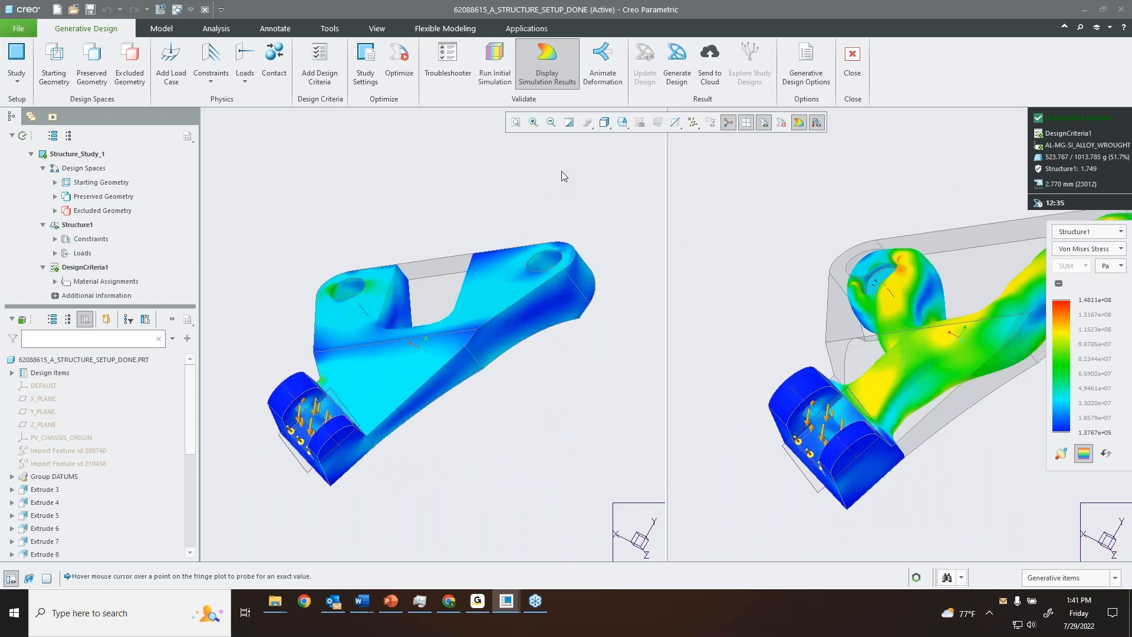
- Orient the starting and optimized design views to matching saved orientations
left_click(622, 122)
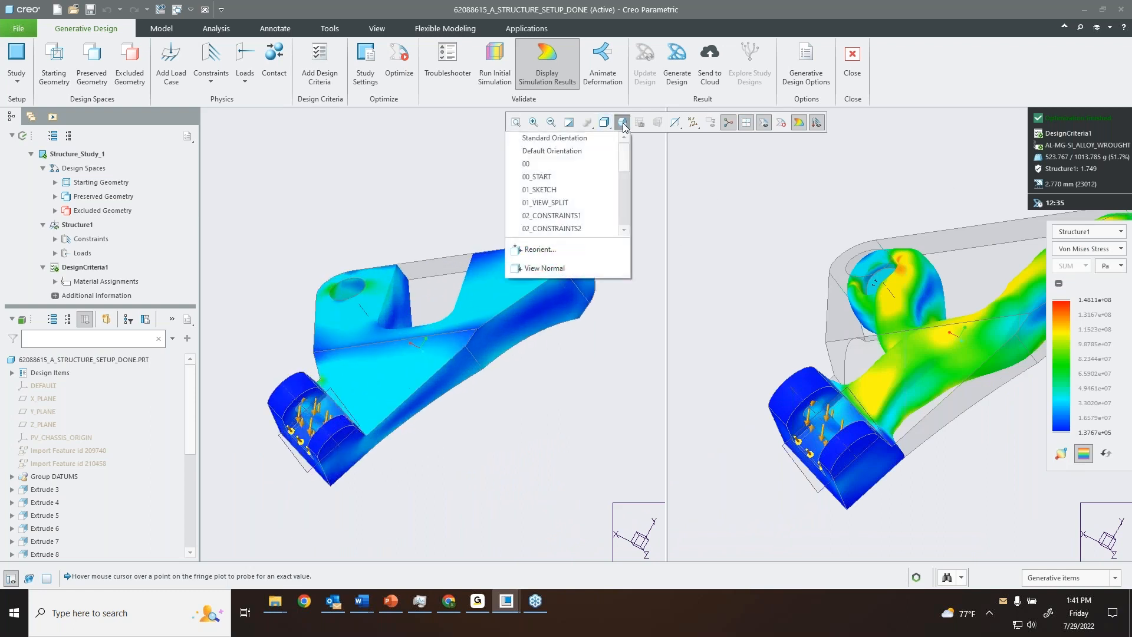
left_click(569, 189)
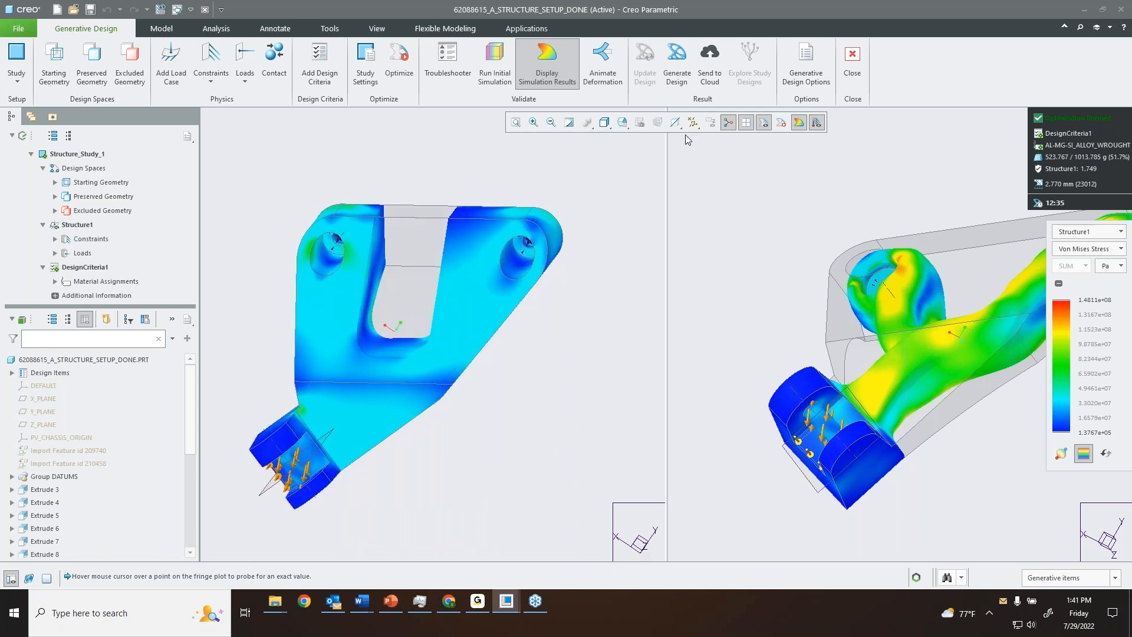
left_click(622, 122)
left_click(594, 176)
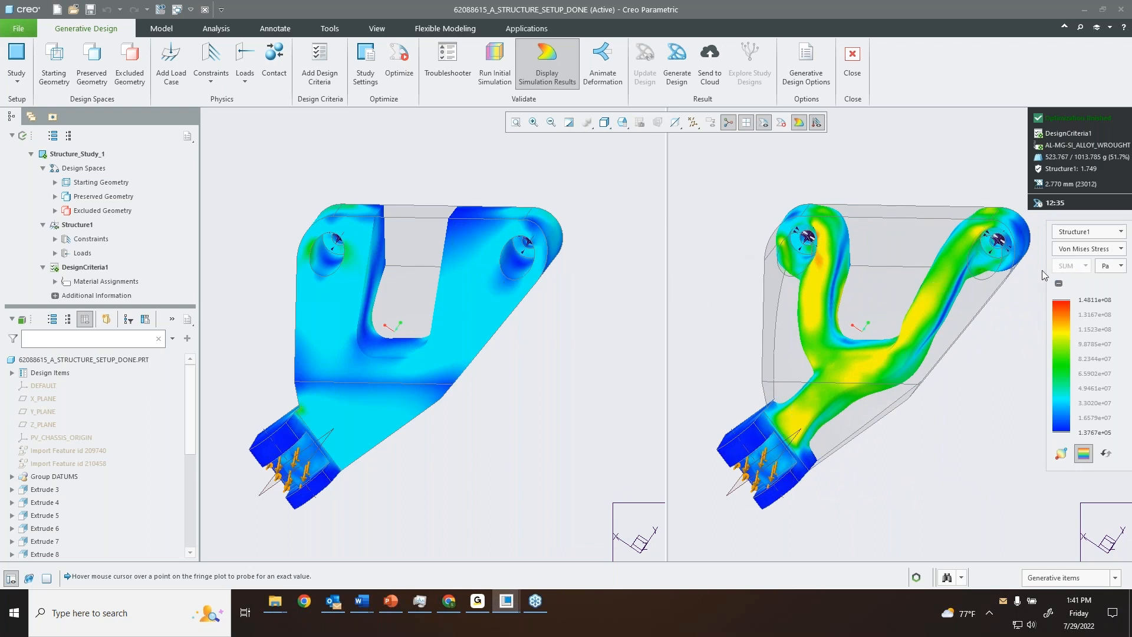
- Compare the starting and optimized designs by Displacement and by Safety Factor
left_click(1085, 250)
left_click(1079, 281)
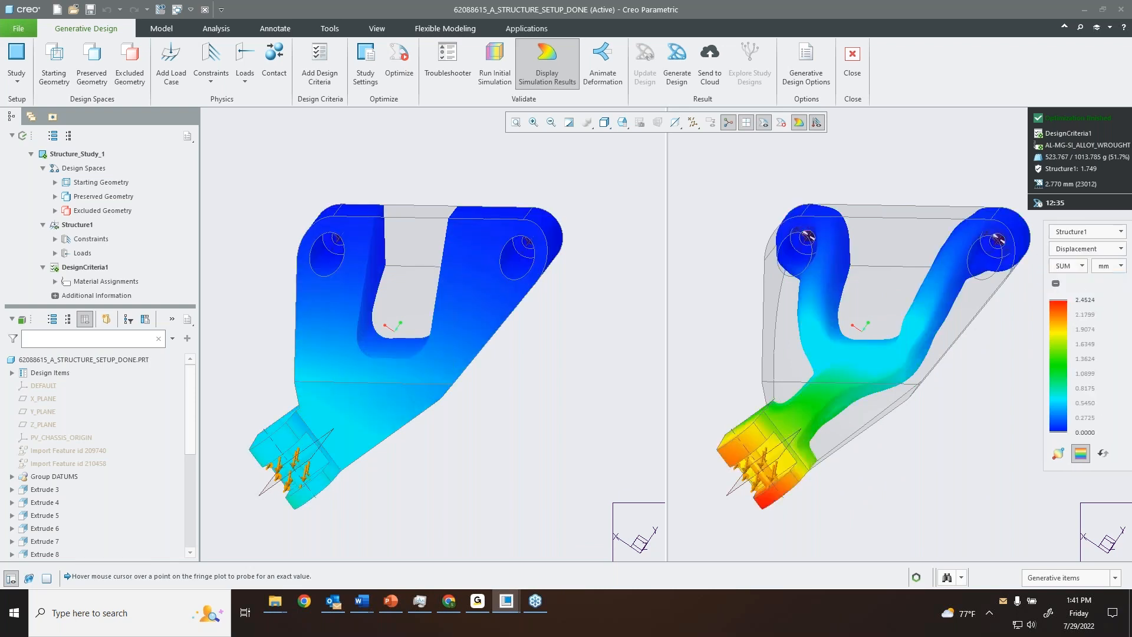
left_click(1076, 250)
left_click(1079, 293)
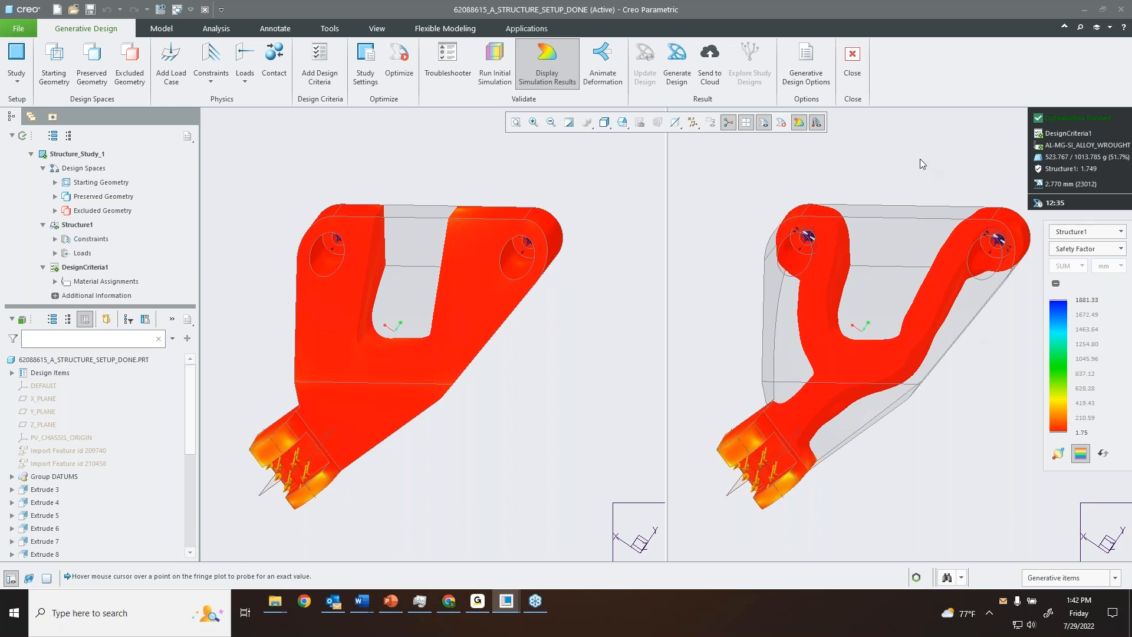
- Animate the deformation of both designs, then return to a single view of the optimized bracket
left_click(607, 59)
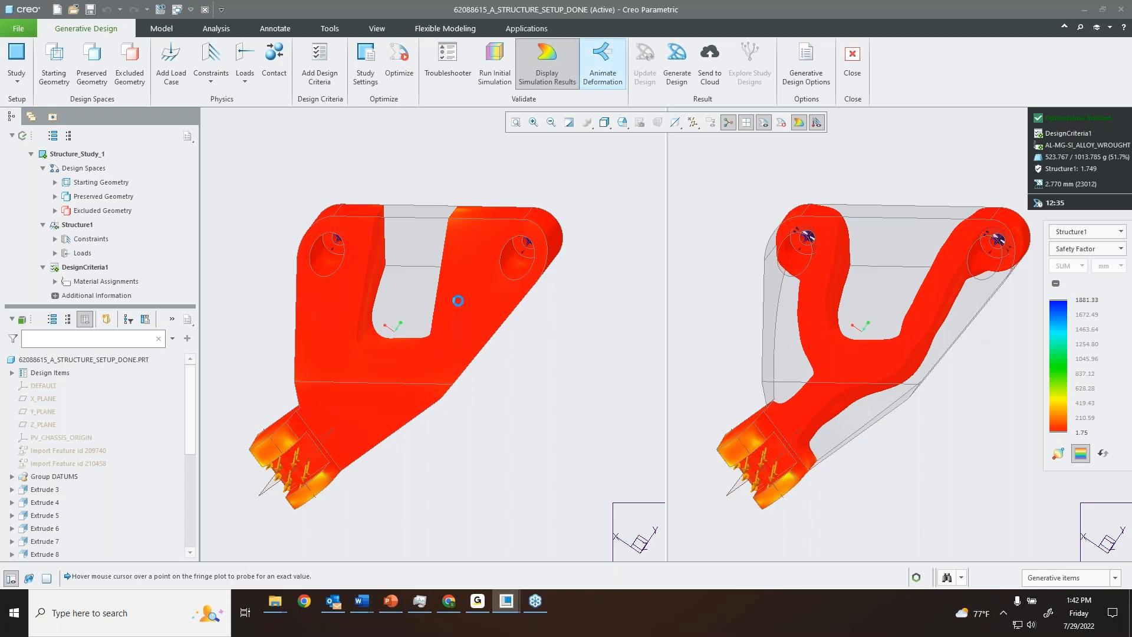
left_click(693, 156)
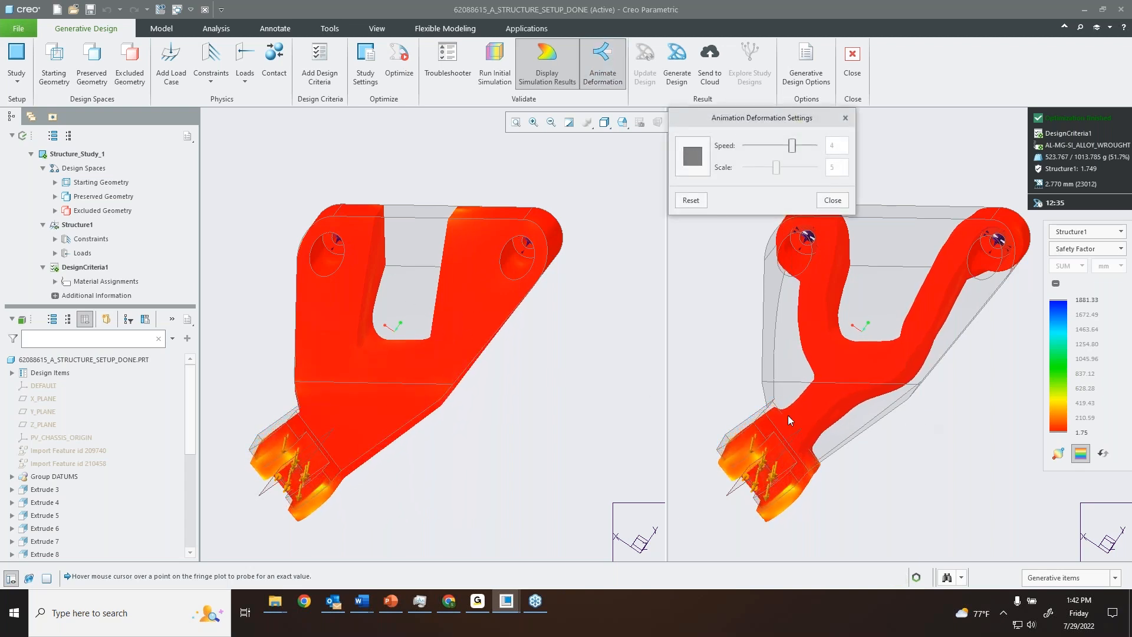
left_click(833, 201)
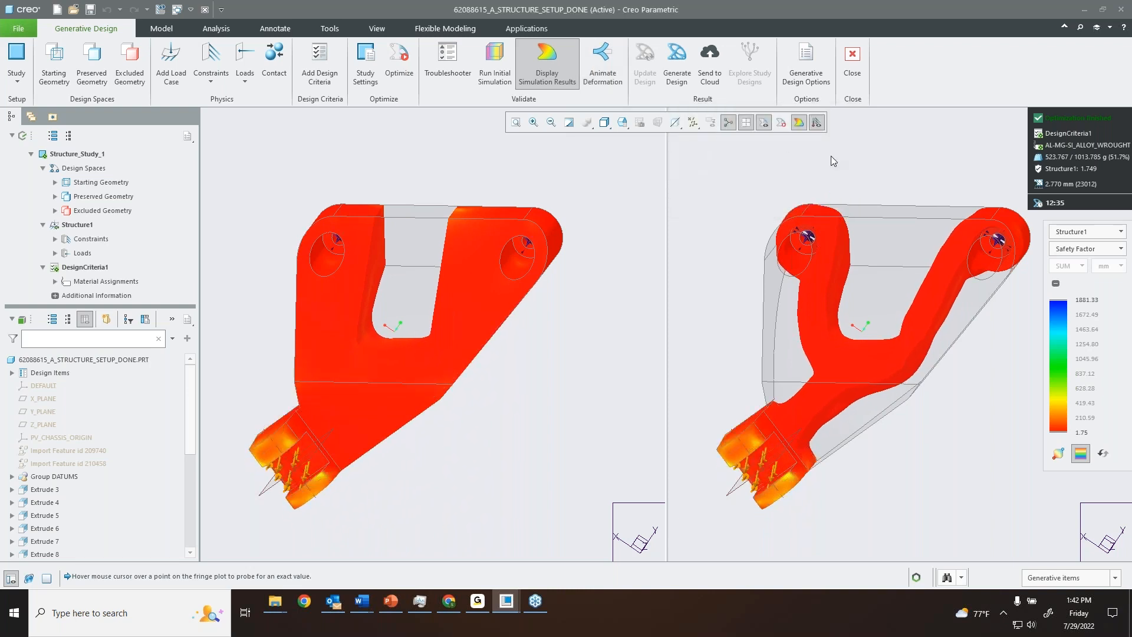
left_click(746, 122)
middle_click_drag(709, 324, 706, 283)
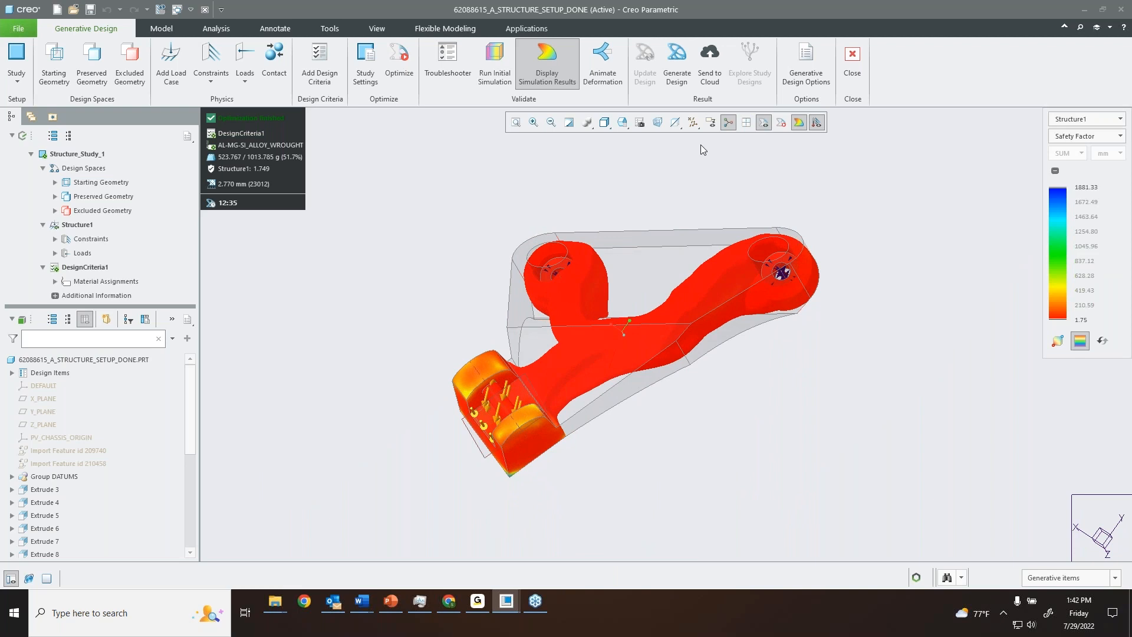
- Examine the Generate Design options for Reconstructed geometry output to the current part, including the second resolution level, and close them
left_click(677, 69)
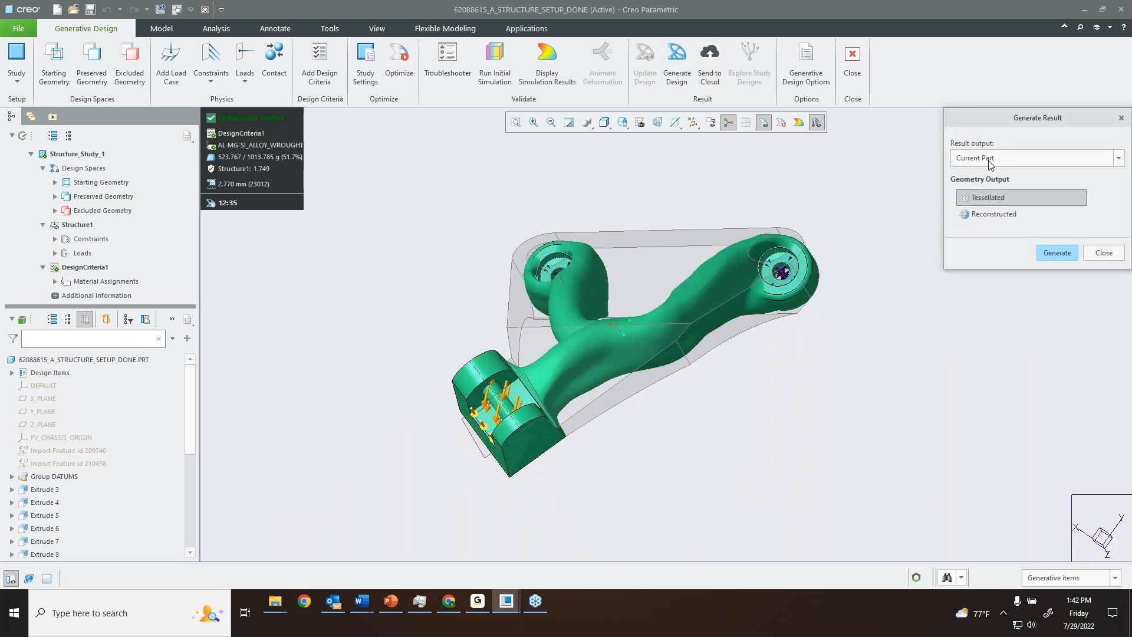
left_click(997, 215)
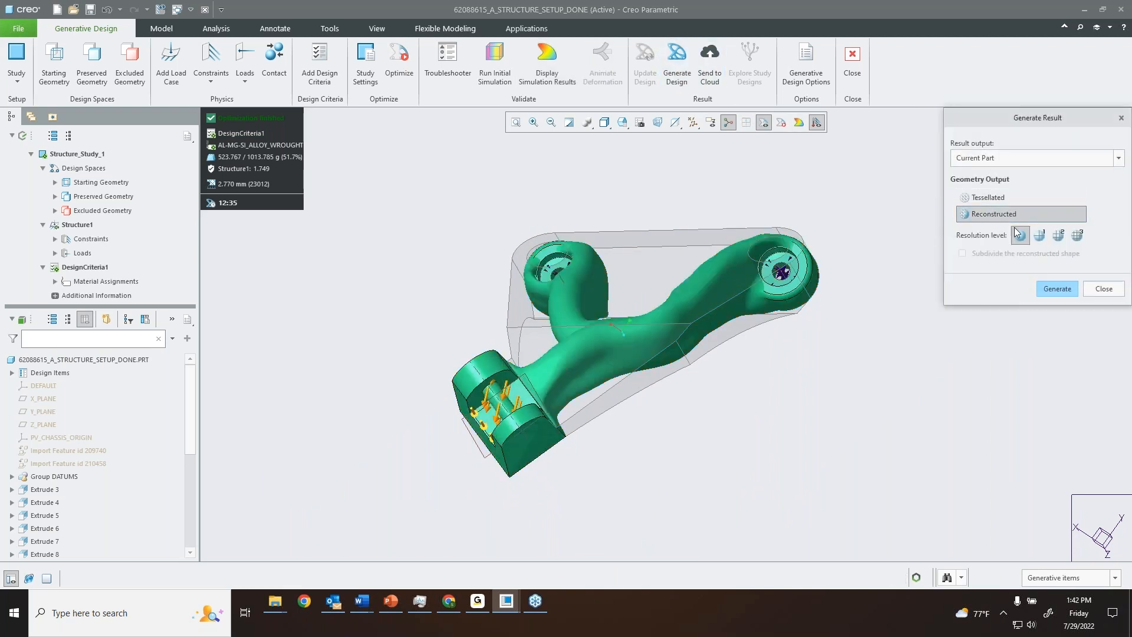
left_click(1041, 237)
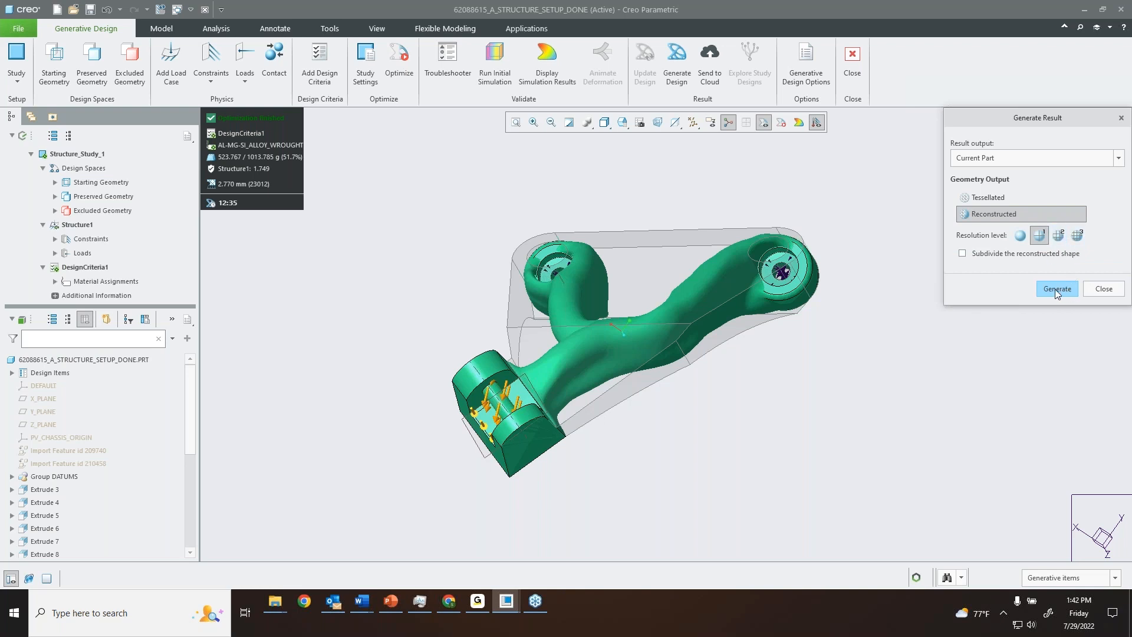
left_click(1103, 289)
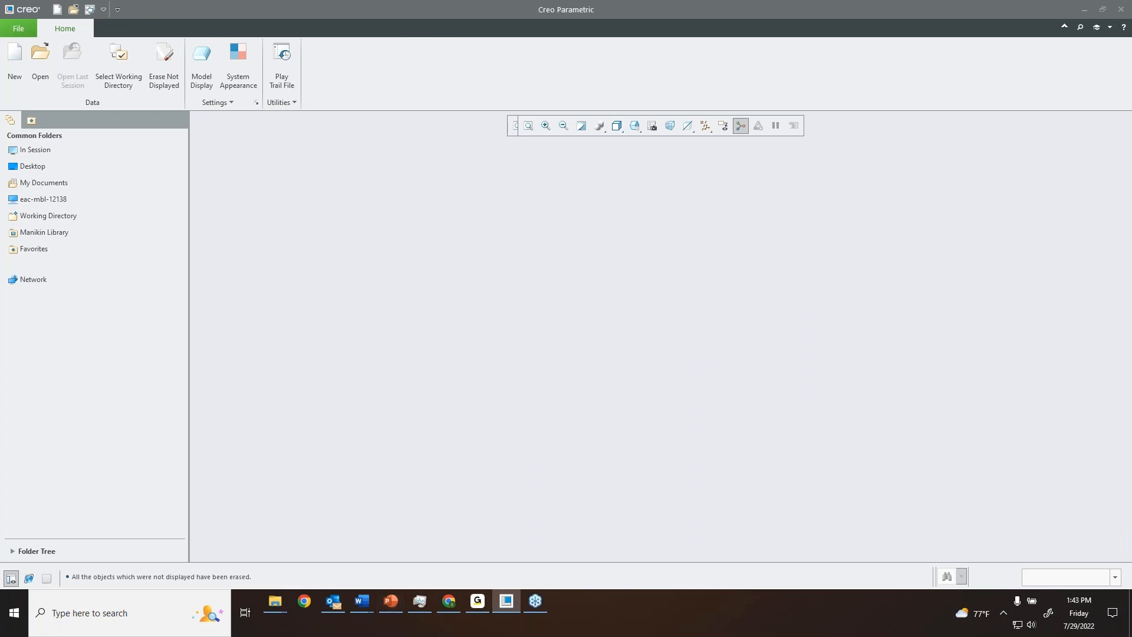
- Switch to the presentation and advance to the Additive & Subtractive Manufacturing slide
key("alt+Tab")
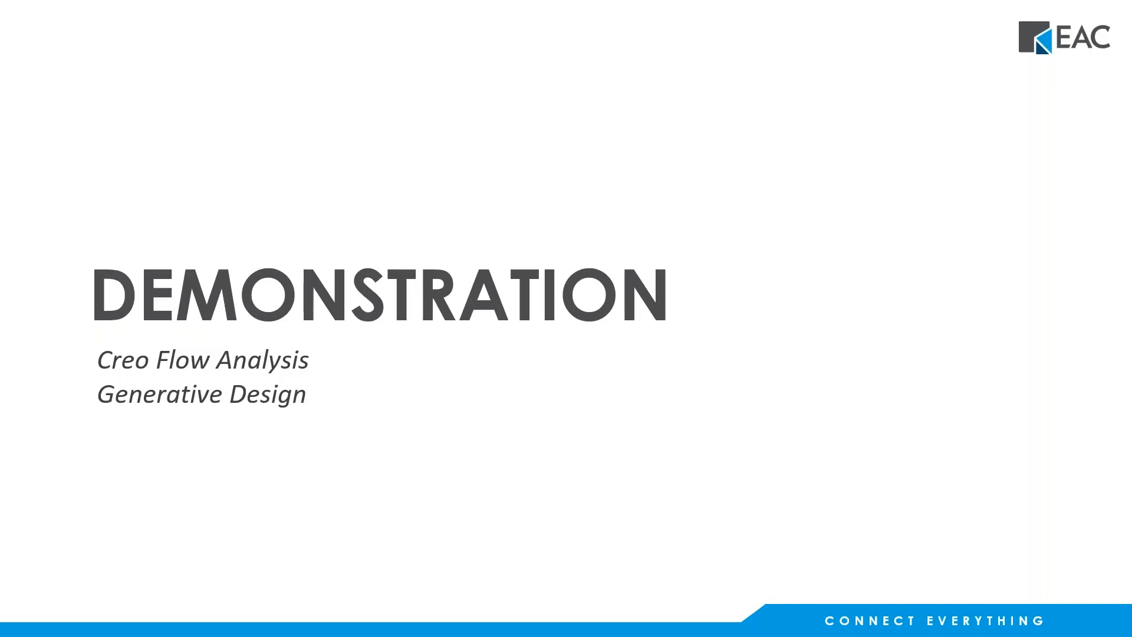
key("Right")
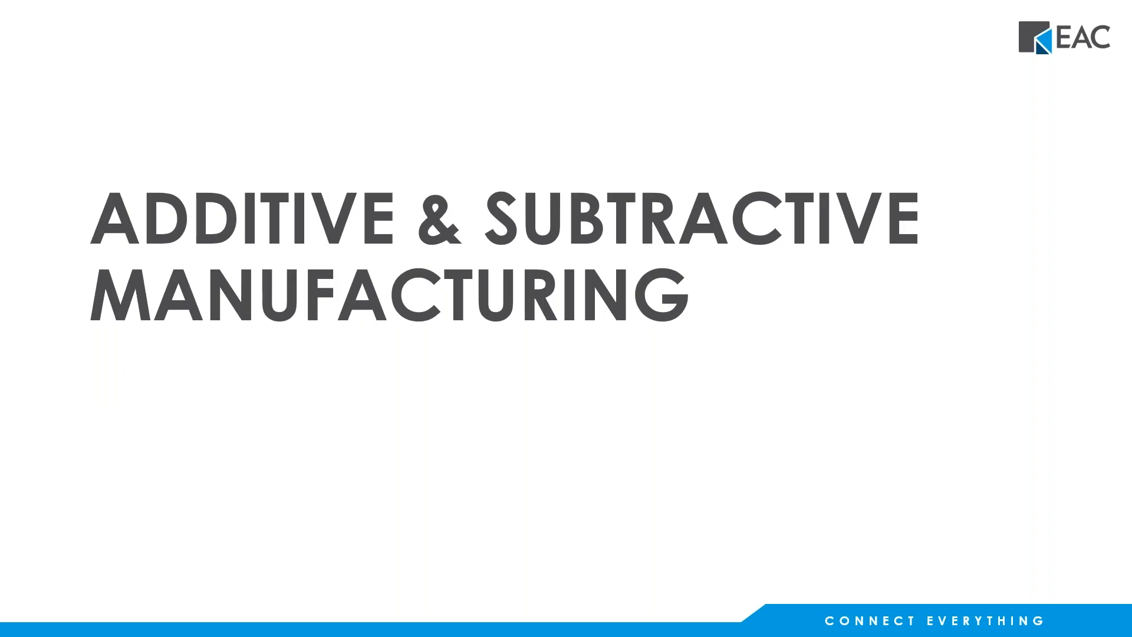
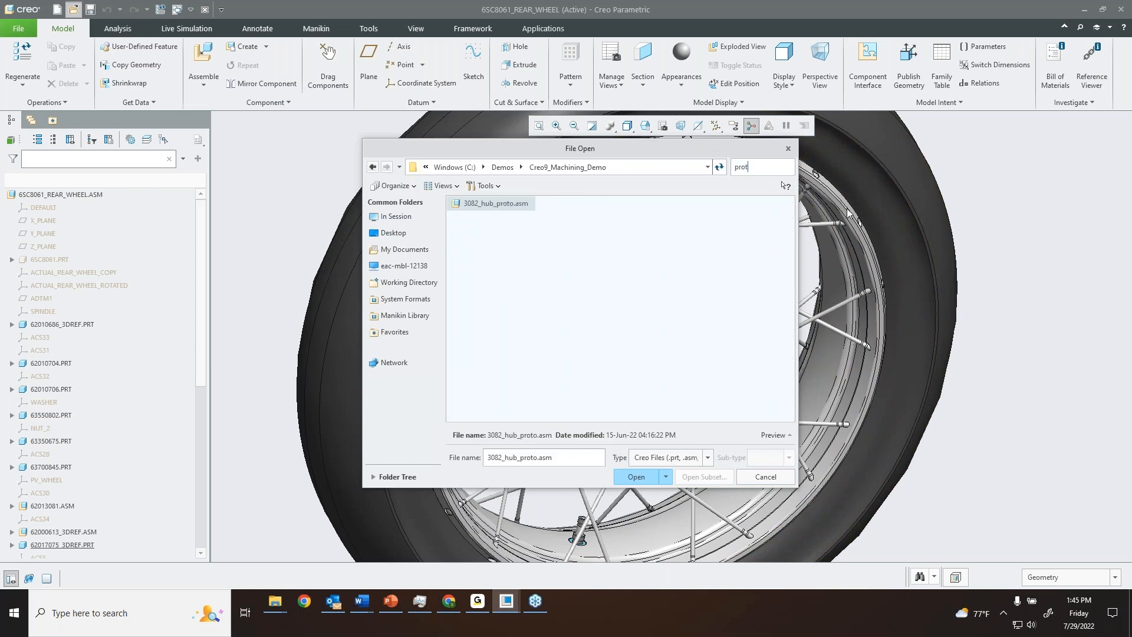
- Open the 3082_hub_proto.asm manufacturing assembly and frame the hub workpiece in its chuck
double_click(497, 206)
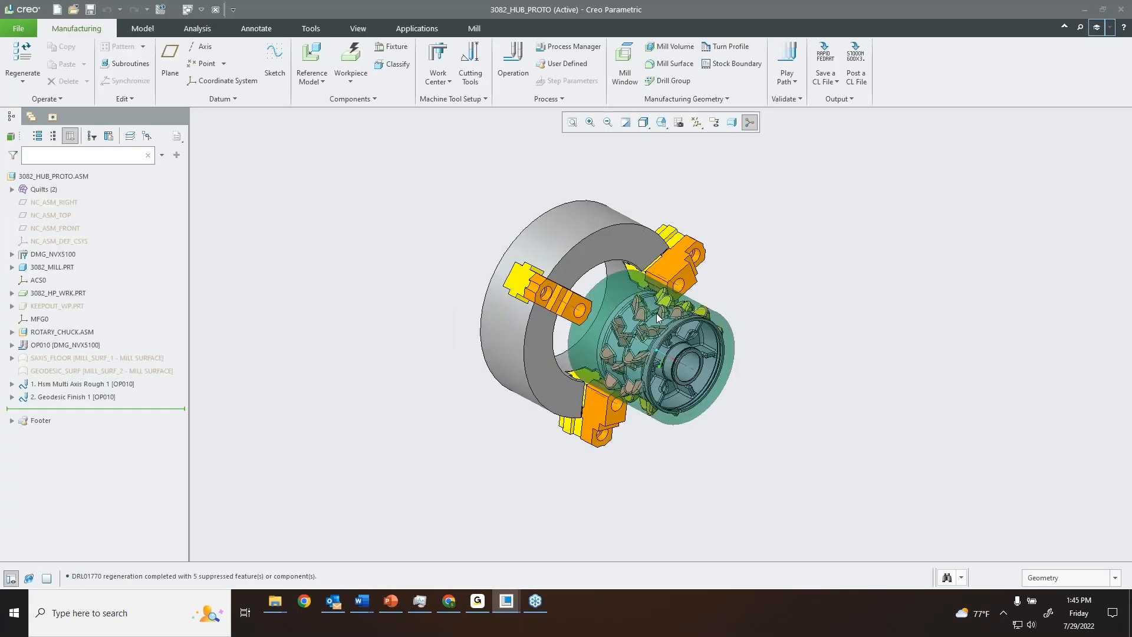
scroll(657, 314, "down", 3)
mouse_move(674, 316)
middle_mouse_down("shift")
mouse_move(573, 295)
mouse_move(609, 296)
mouse_move(530, 330)
mouse_move(631, 323)
mouse_move(614, 311)
mouse_move(765, 365)
middle_mouse_up("shift")
scroll(529, 332, "up", 3)
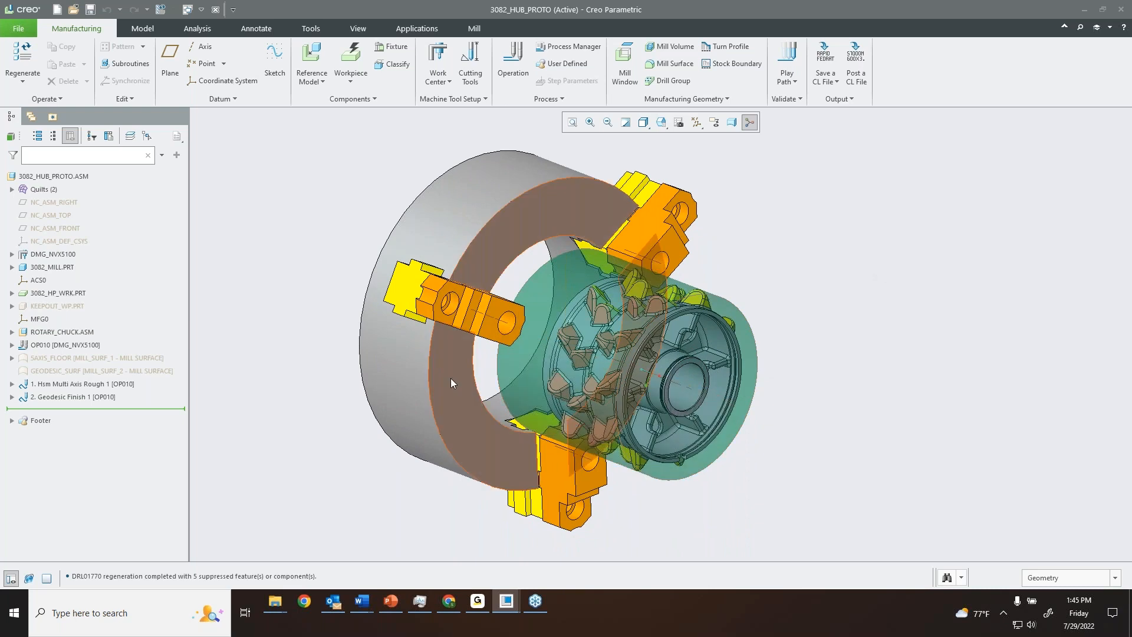
- Play the tool path of the Hsm Multi Axis Rough 1 step on the hub, then close the playback
left_click(91, 385)
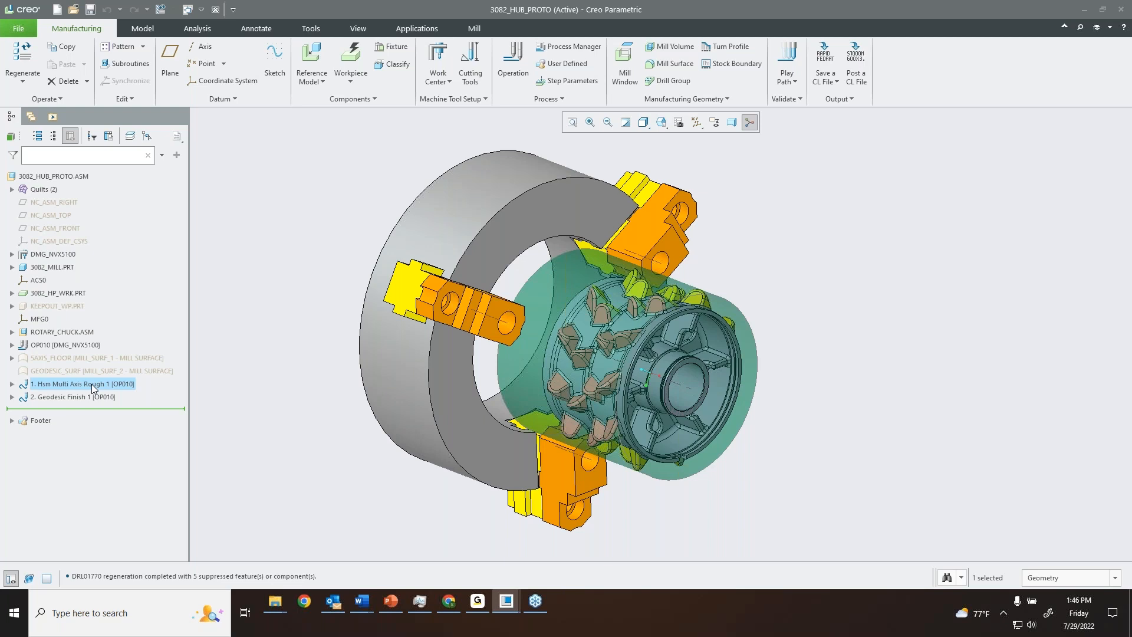
left_click(70, 396)
left_click(75, 387)
left_click(95, 385)
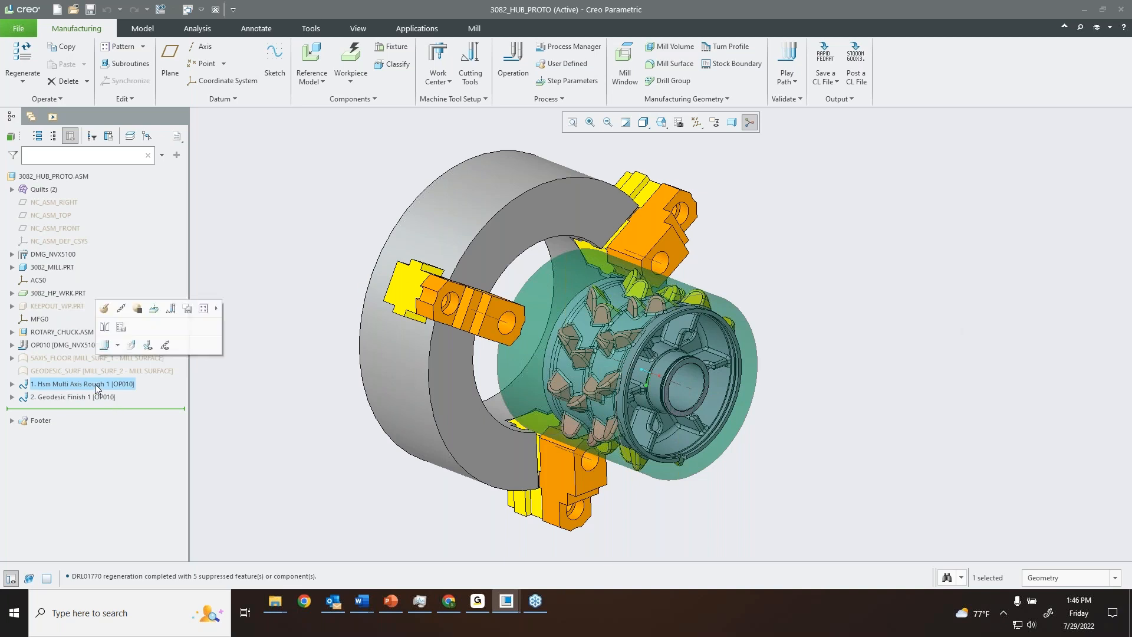
left_click(107, 345)
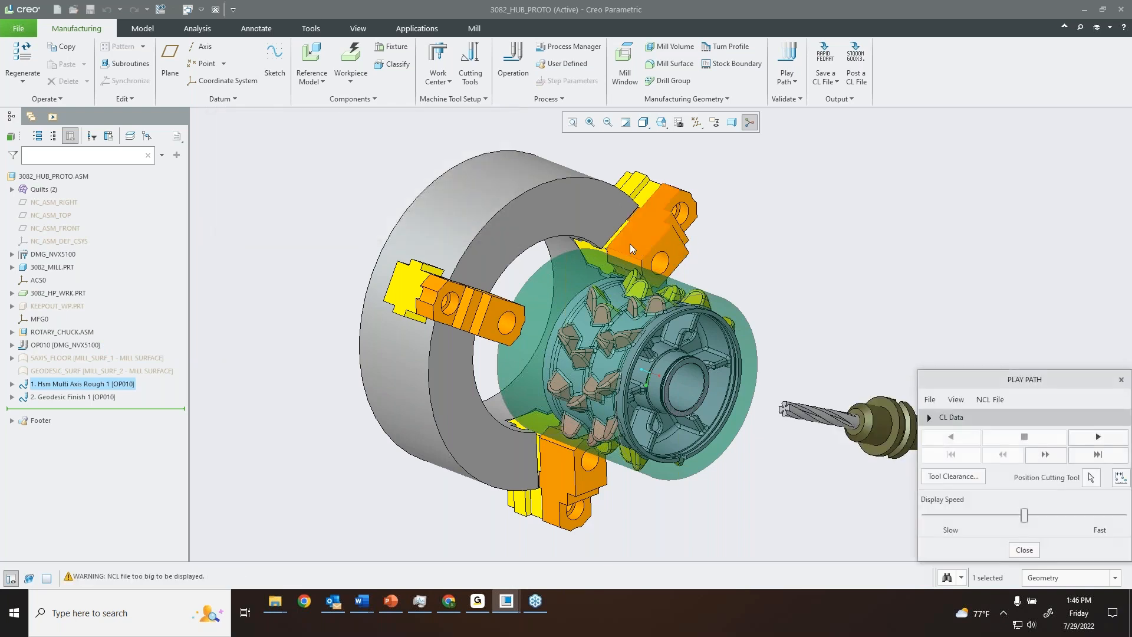
left_click(1123, 438)
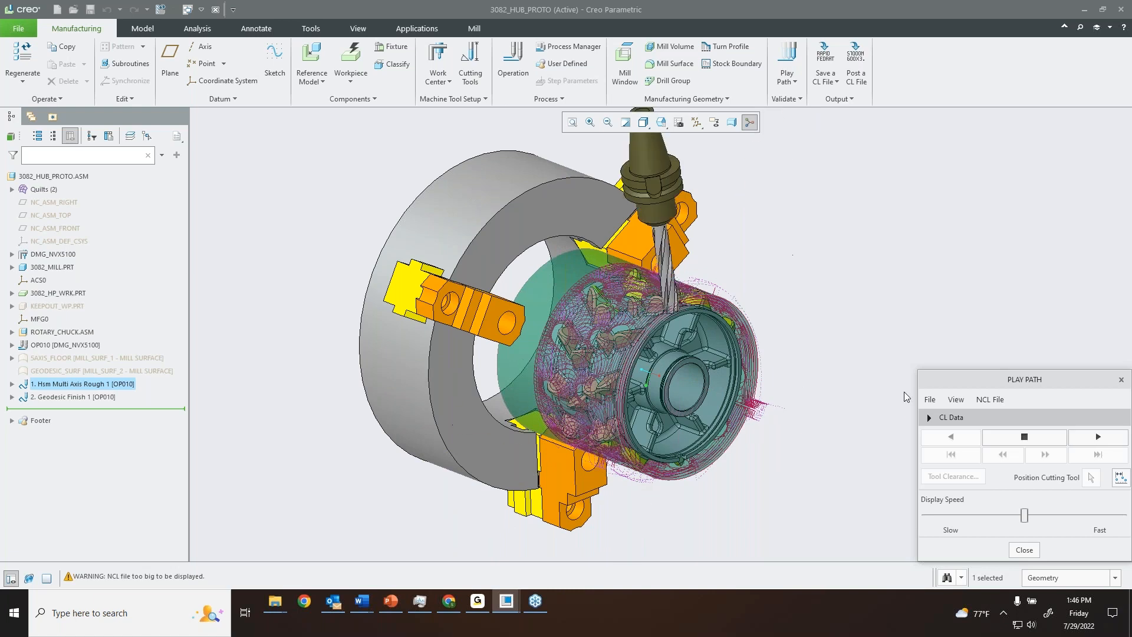
left_click(1024, 549)
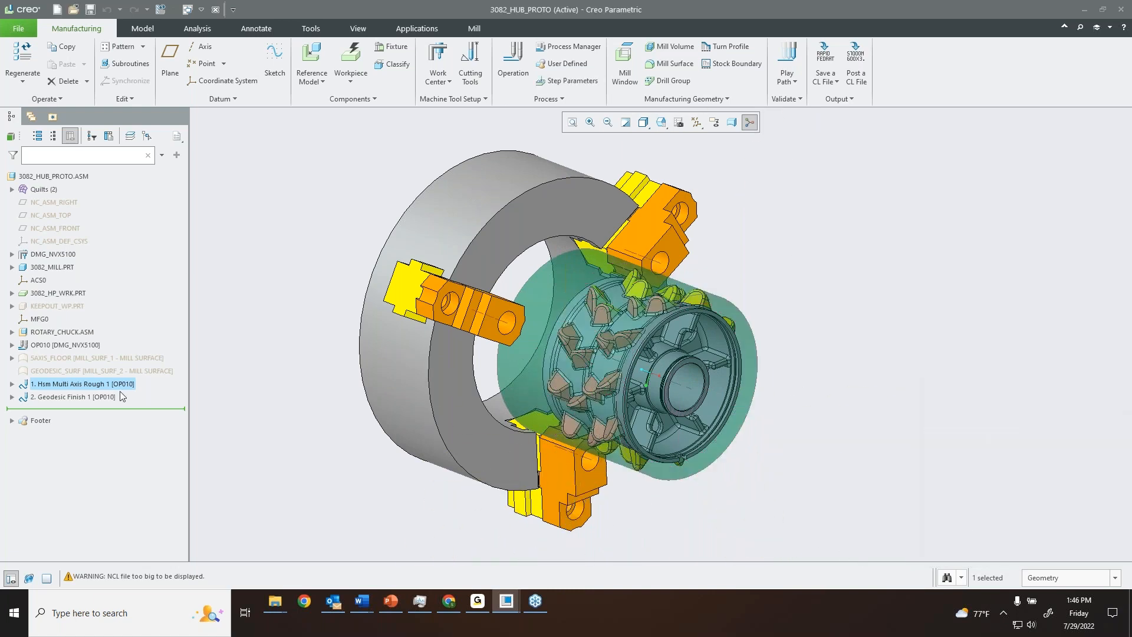
- Play the Geodesic Finish 1 tool path, inspect the cutter passes around the hub's raised teeth up close, and close the playback
left_click(82, 396)
left_click(92, 355)
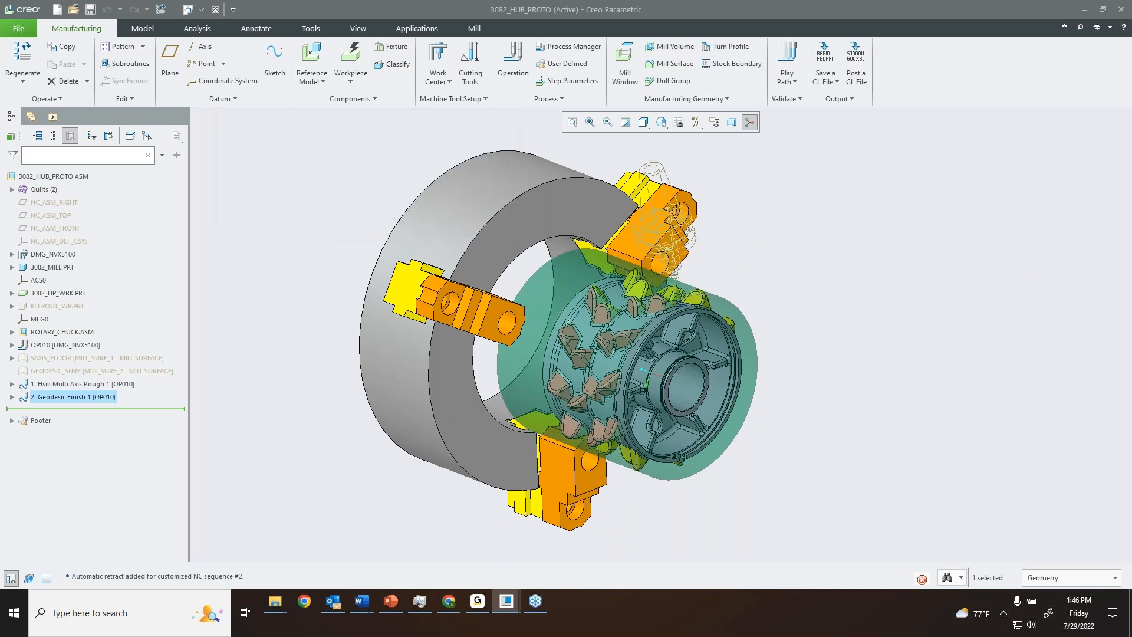
left_click(1098, 436)
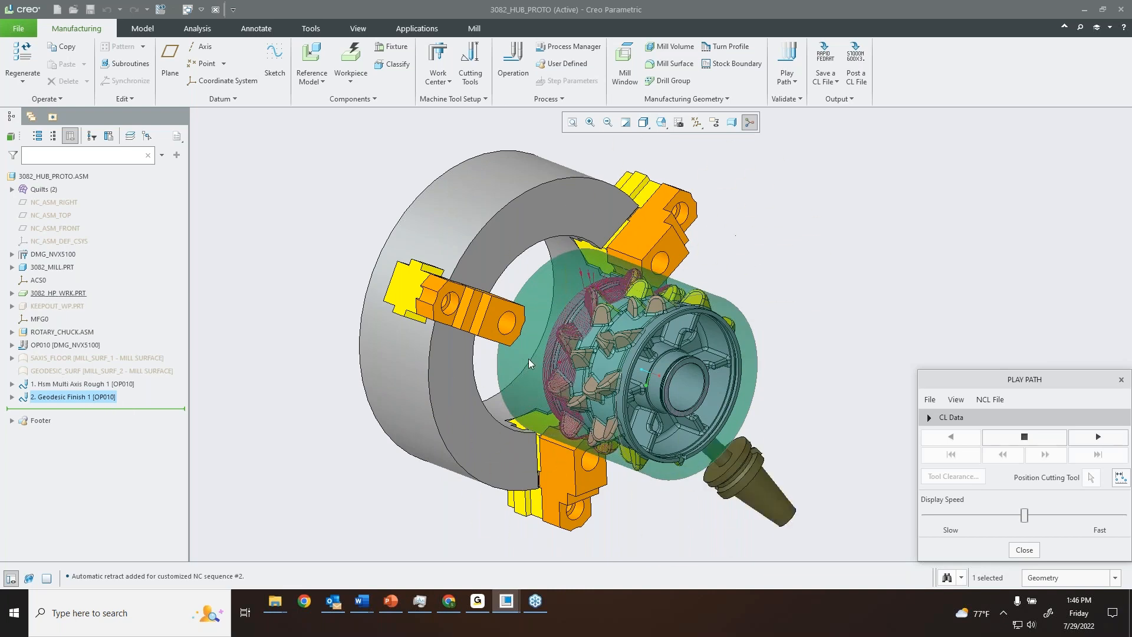
middle_click_drag(613, 345, 640, 354)
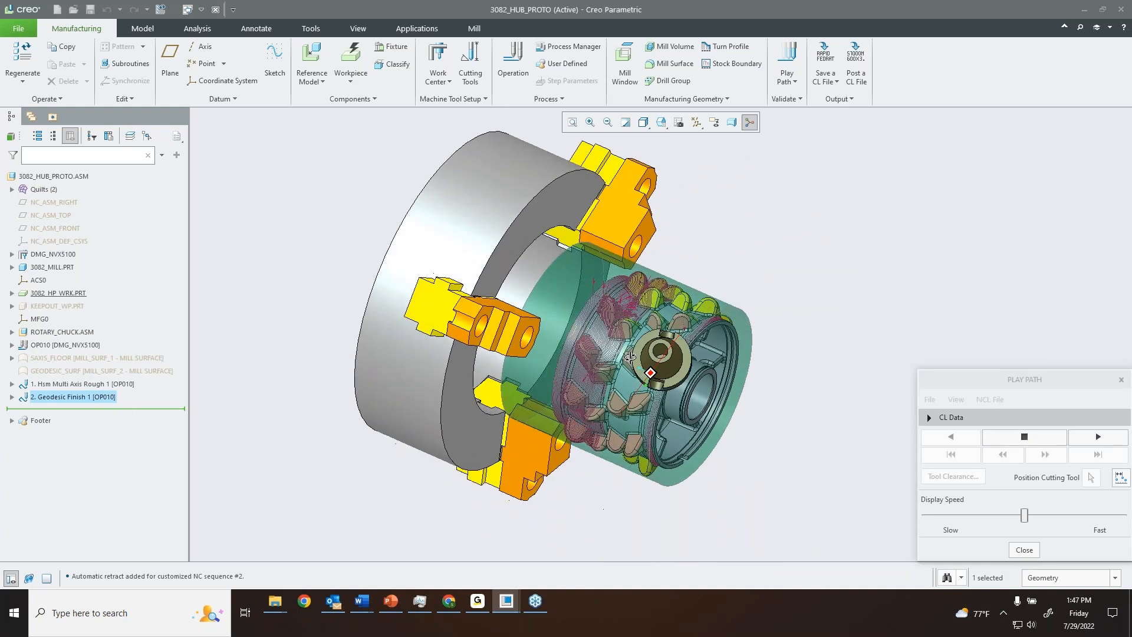
scroll(609, 320, "down", 5)
scroll(636, 277, "up", 5)
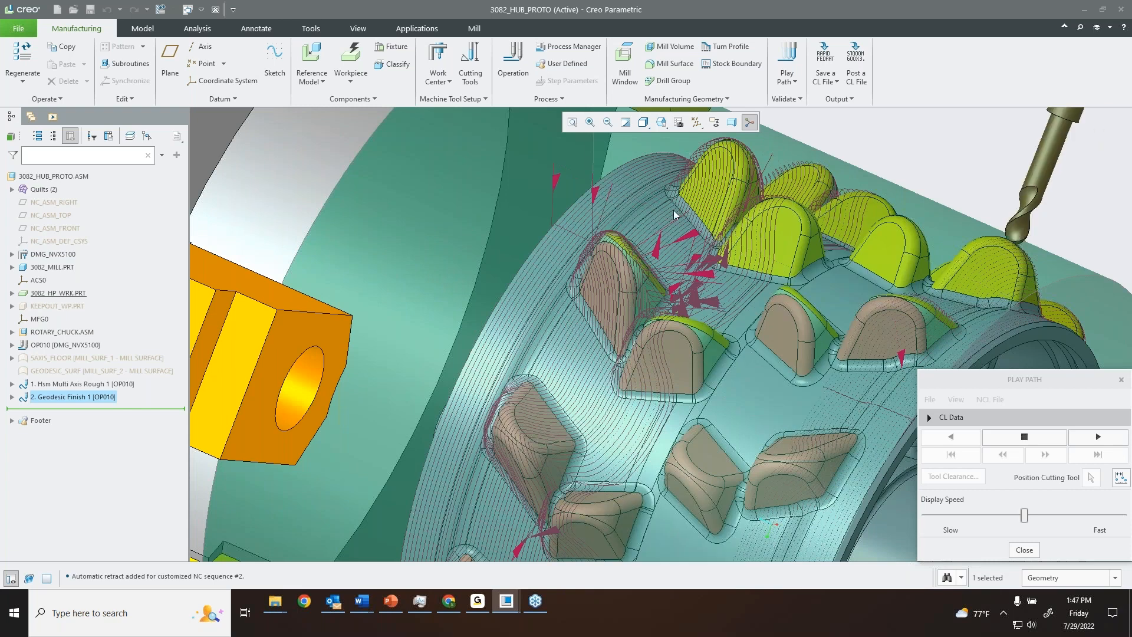
scroll(663, 215, "up", 1)
scroll(662, 216, "up", 3)
scroll(666, 217, "down", 5)
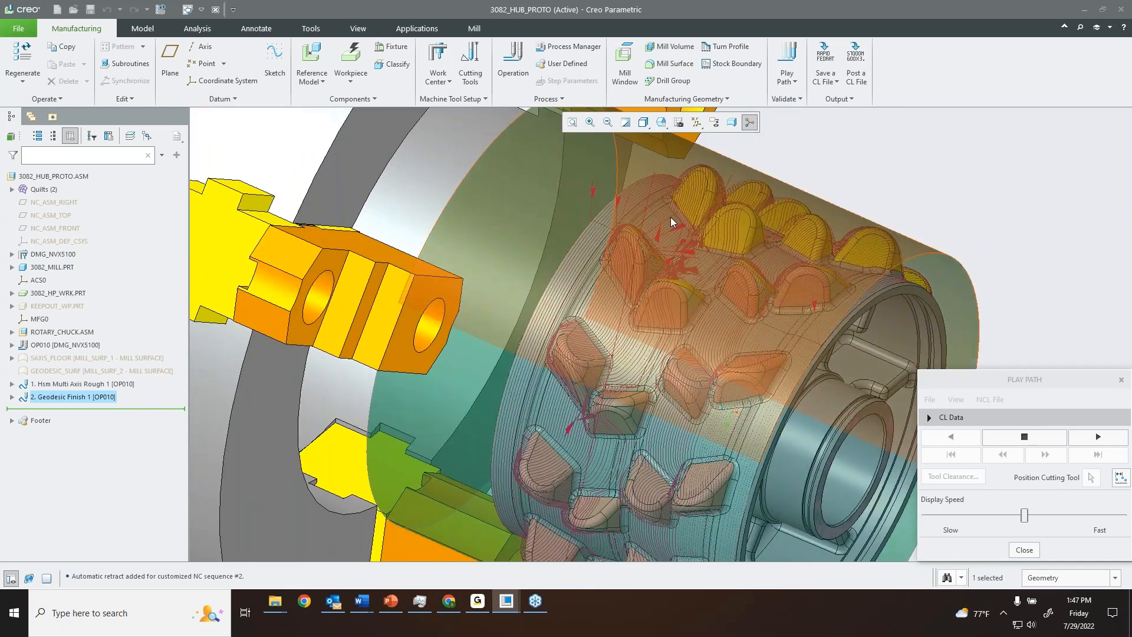
left_click(1024, 550)
- Open the Geodesic Finish 1 definition for editing and review its machining references and cutting parameters
left_click(63, 394)
left_click(70, 316)
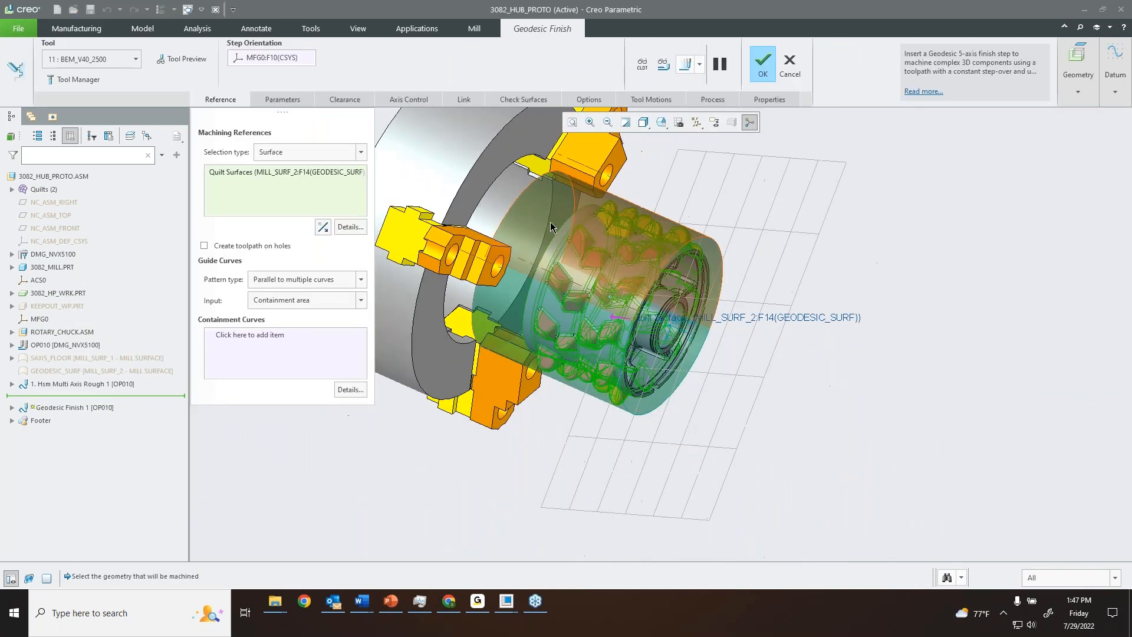
middle_click_drag(573, 224, 622, 230, "shift")
scroll(612, 321, "down", 3)
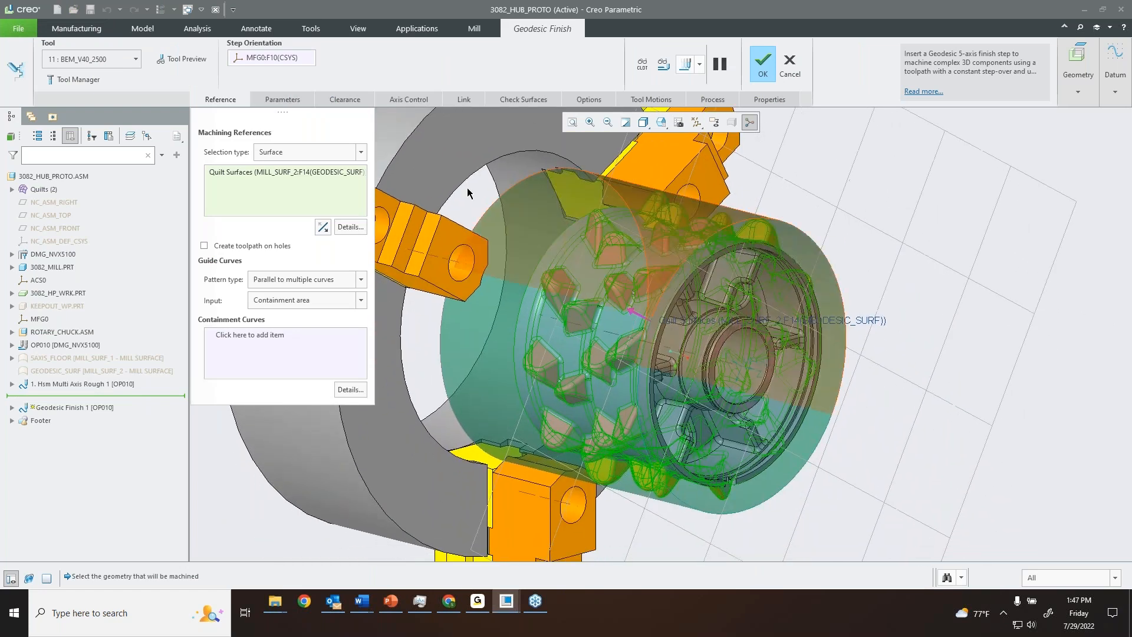
left_click(280, 97)
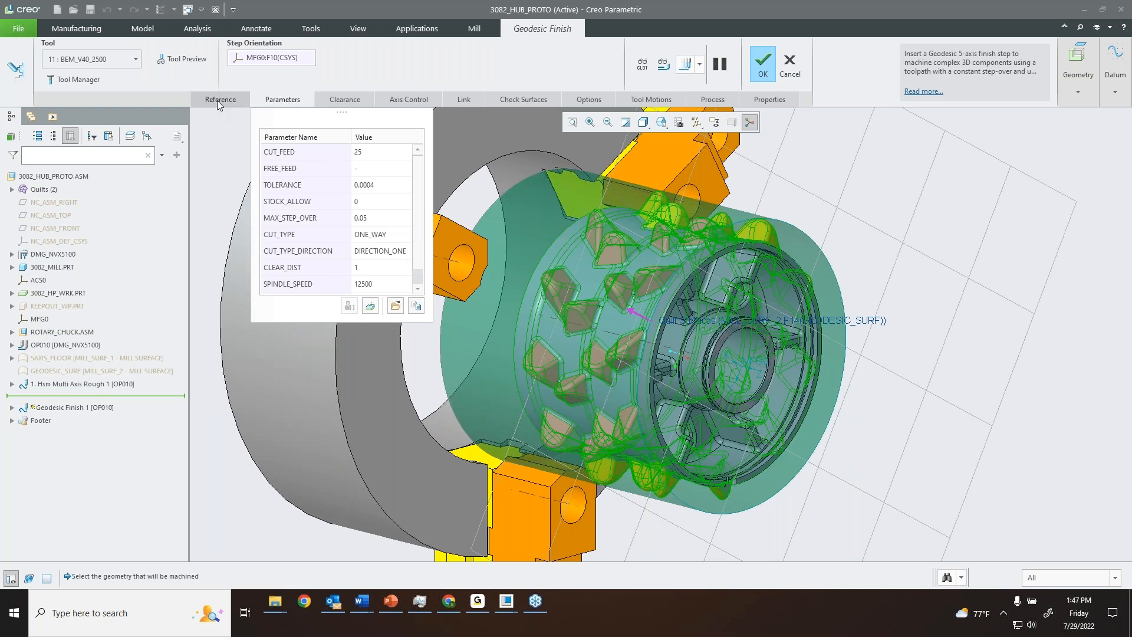
left_click(217, 100)
left_click(281, 99)
- Review the geodesic finish step's clearance, check surfaces, options, tool motions and process time settings
left_click(345, 99)
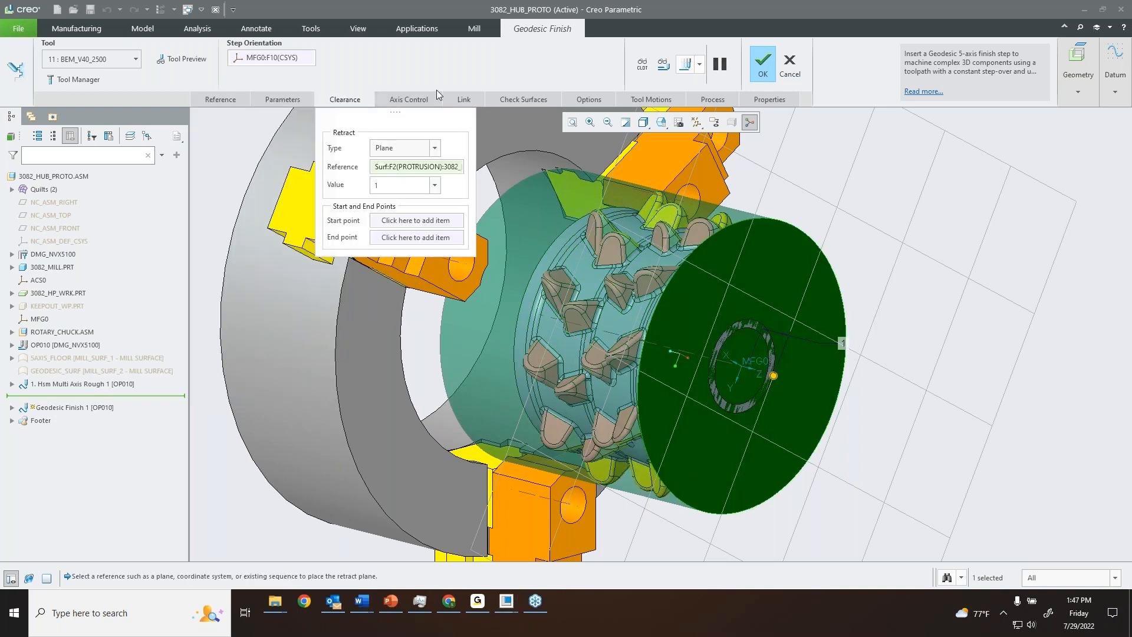
scroll(727, 237, "up", 3)
middle_click_drag(712, 208, 707, 255, "shift")
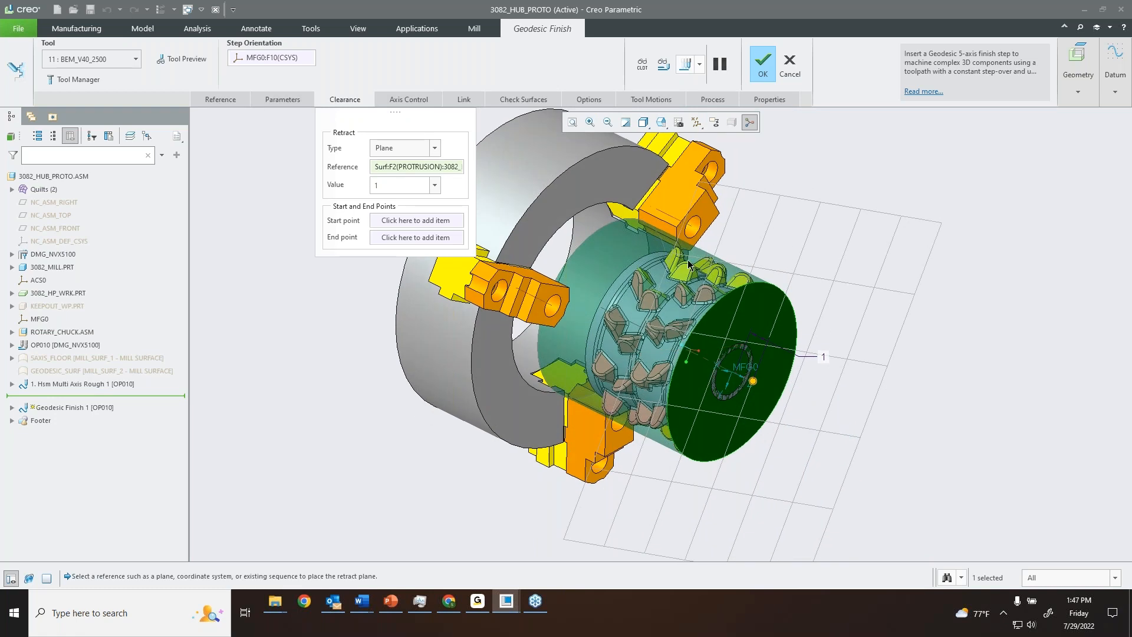
left_click(523, 99)
left_click(589, 99)
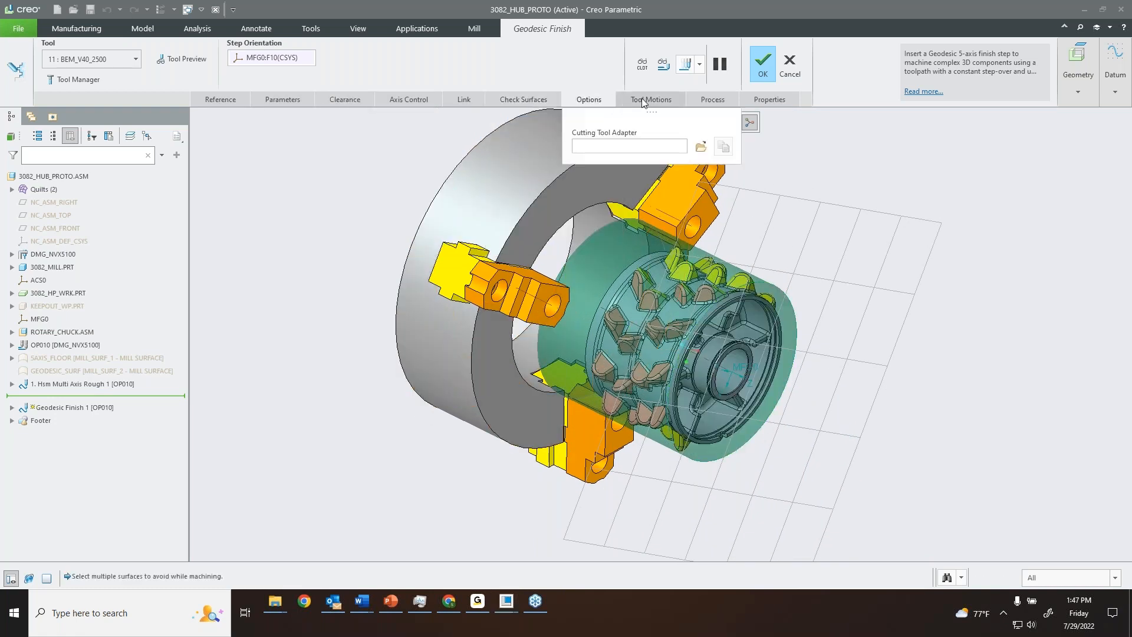
left_click(648, 99)
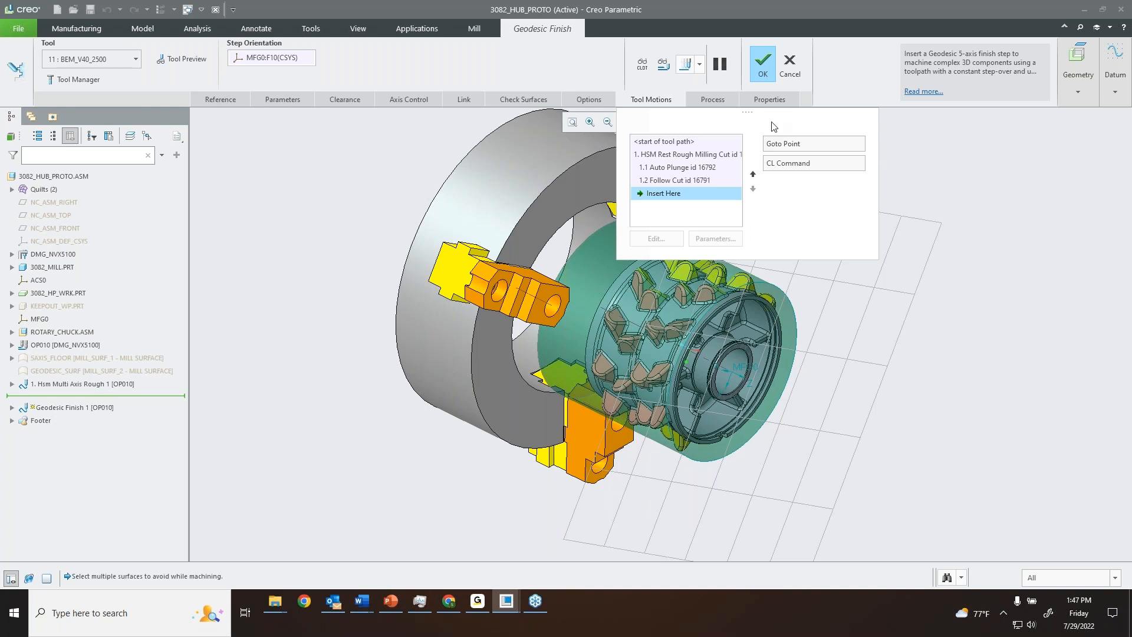
left_click(711, 101)
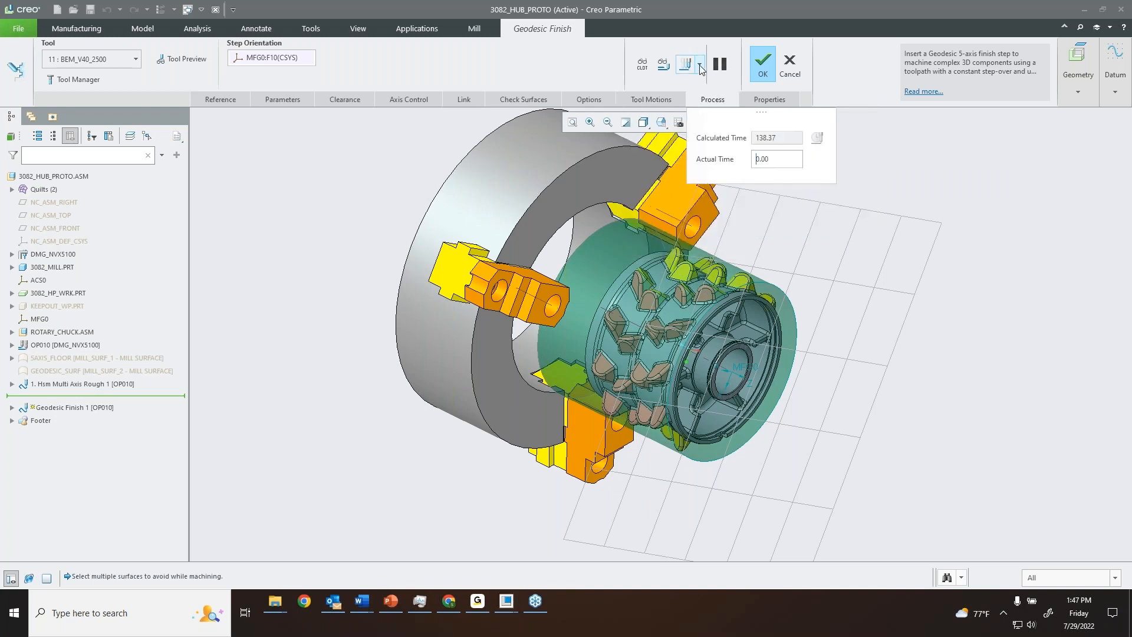
- Start the material removal simulation for the geodesic finish step and load the saved in-process stock of the roughed hub
left_click(699, 64)
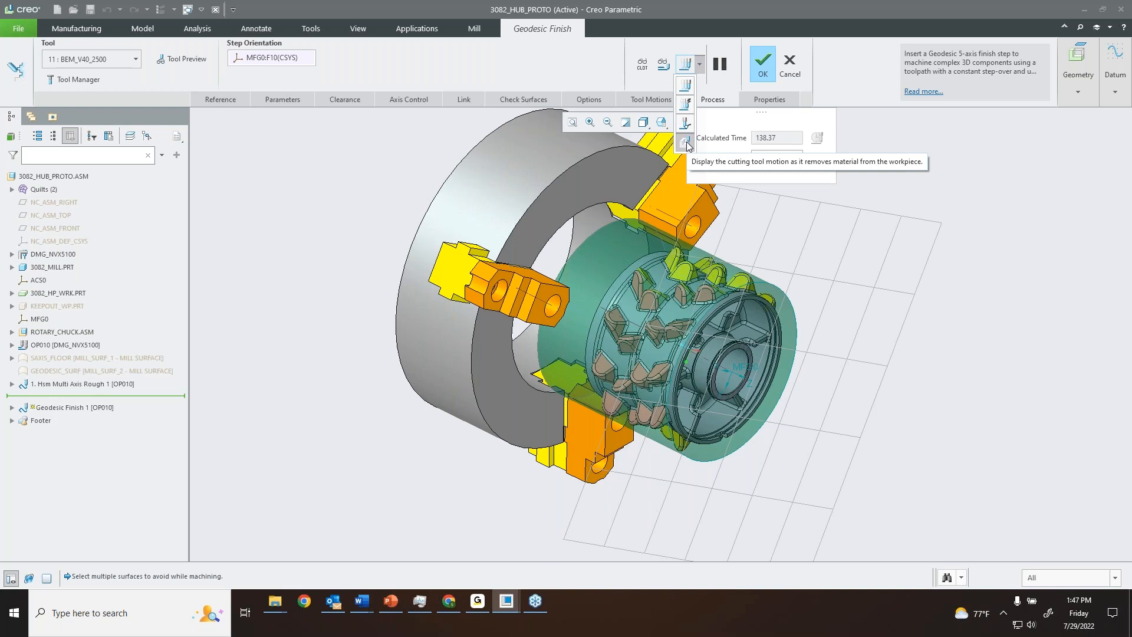
left_click(686, 143)
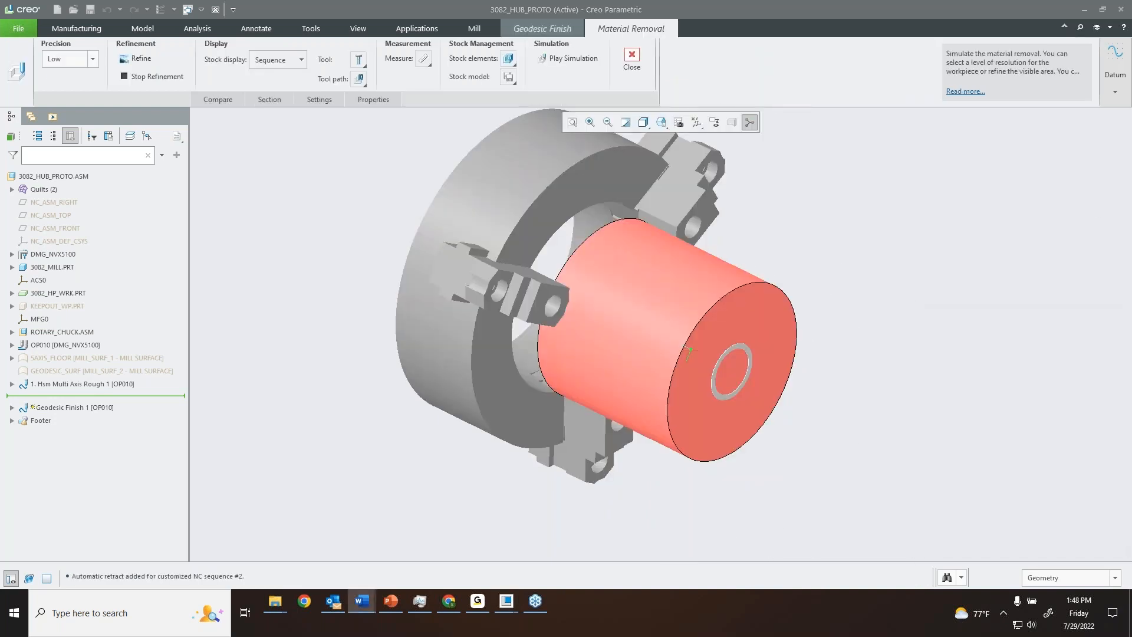
left_click(511, 78)
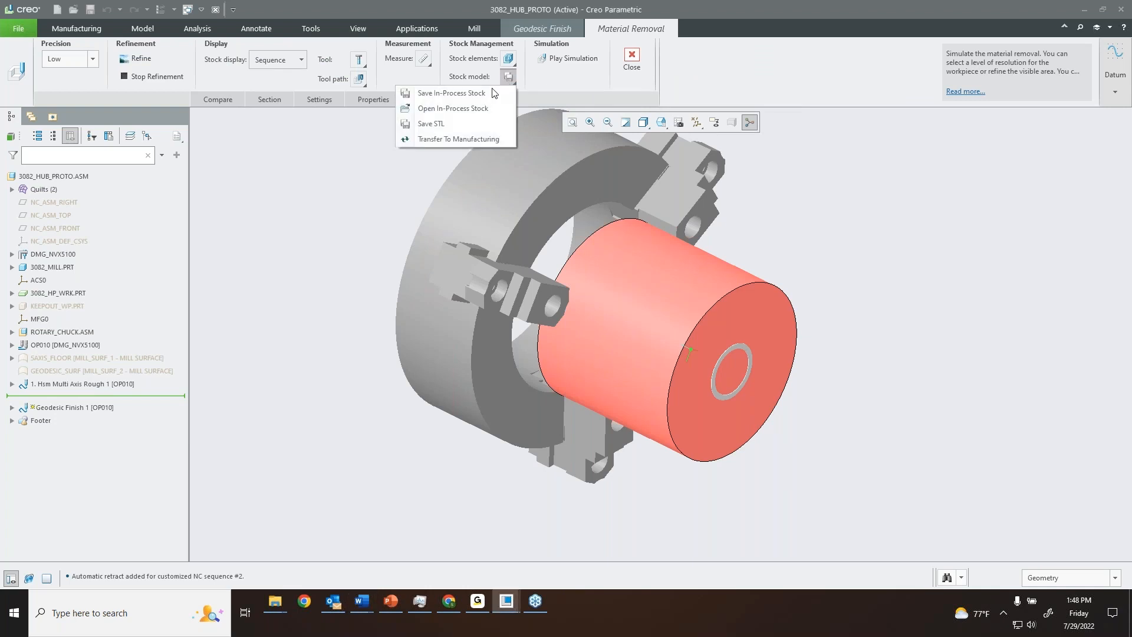
left_click(472, 109)
double_click(473, 202)
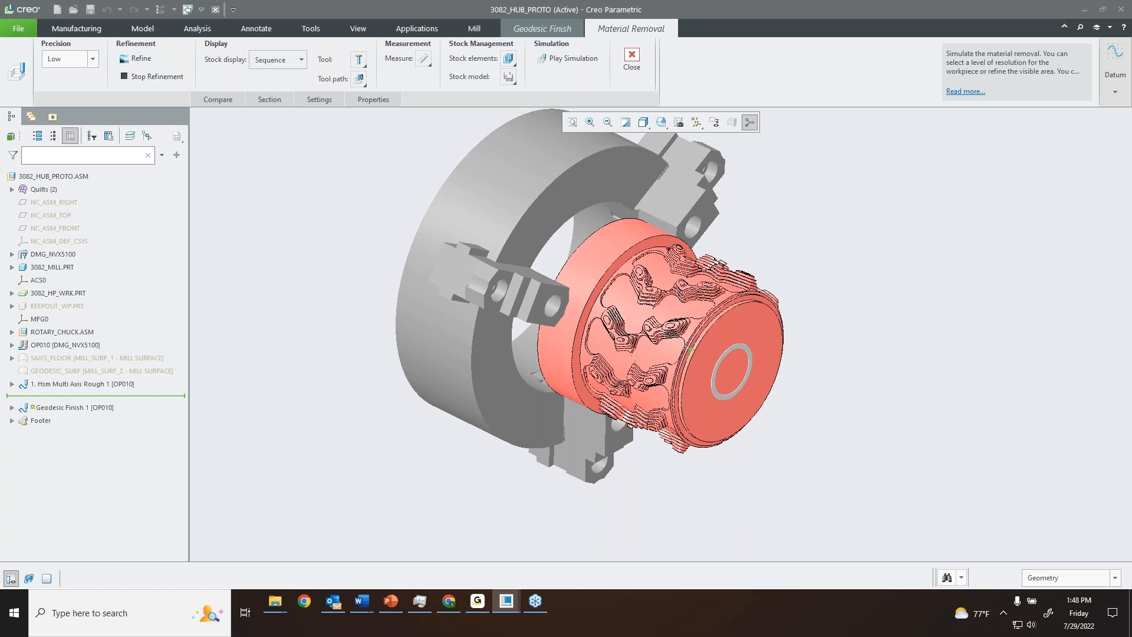
- Play the geodesic finish material removal simulation at a faster display speed and inspect the cutting around the hub up close
left_click(567, 60)
left_click(1102, 461)
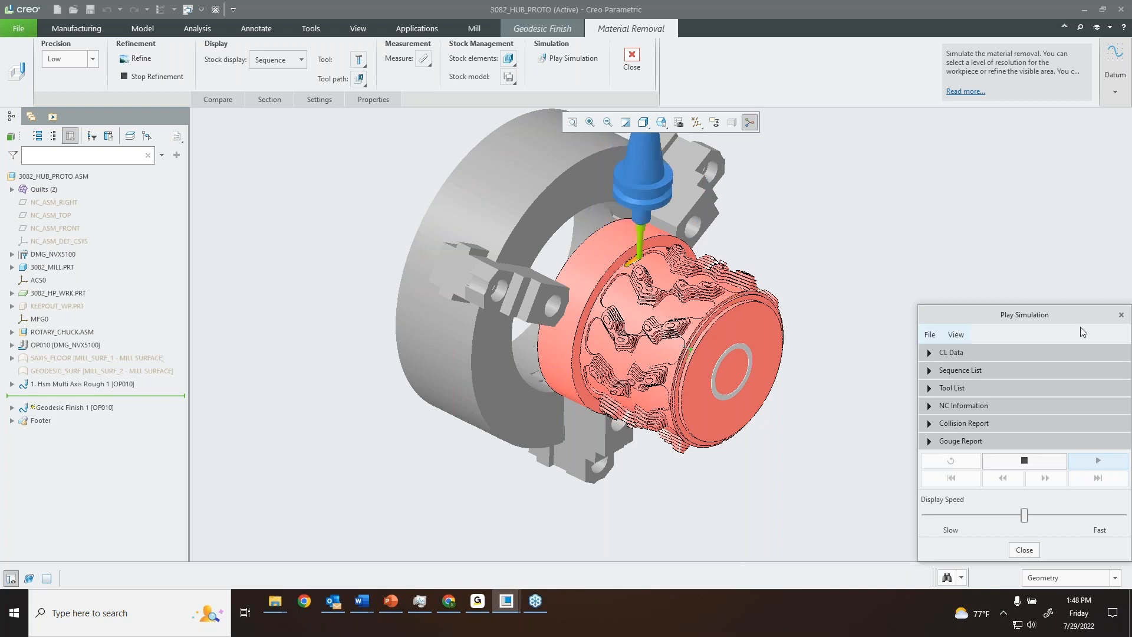
left_click_drag(1046, 311, 1031, 256)
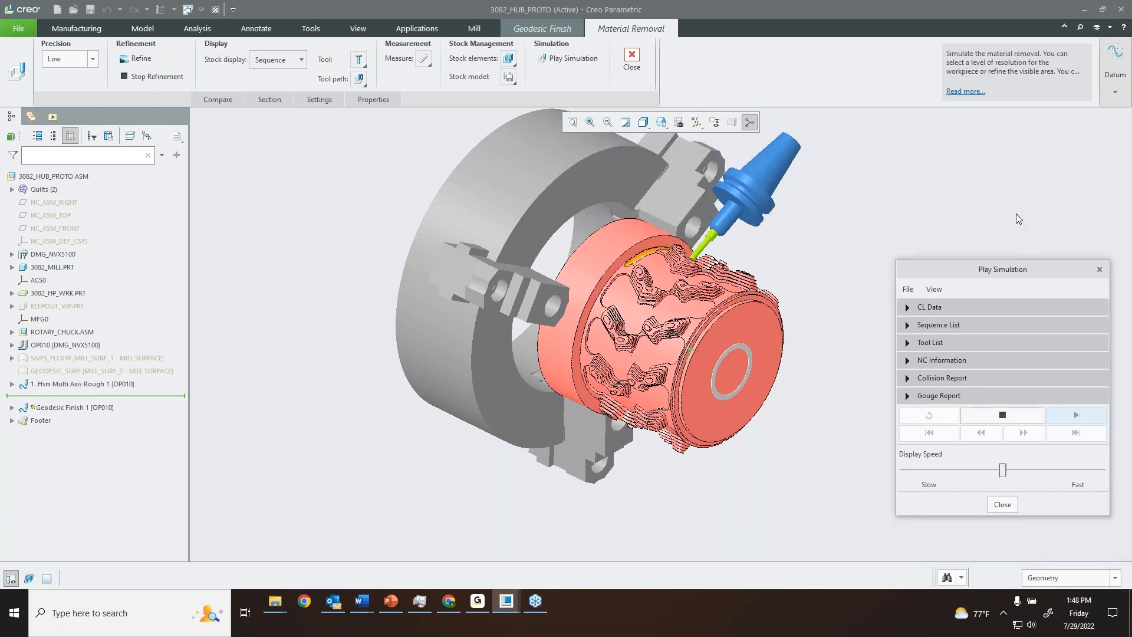
left_click_drag(1017, 218, 1019, 256)
left_click_drag(1001, 457, 1062, 458)
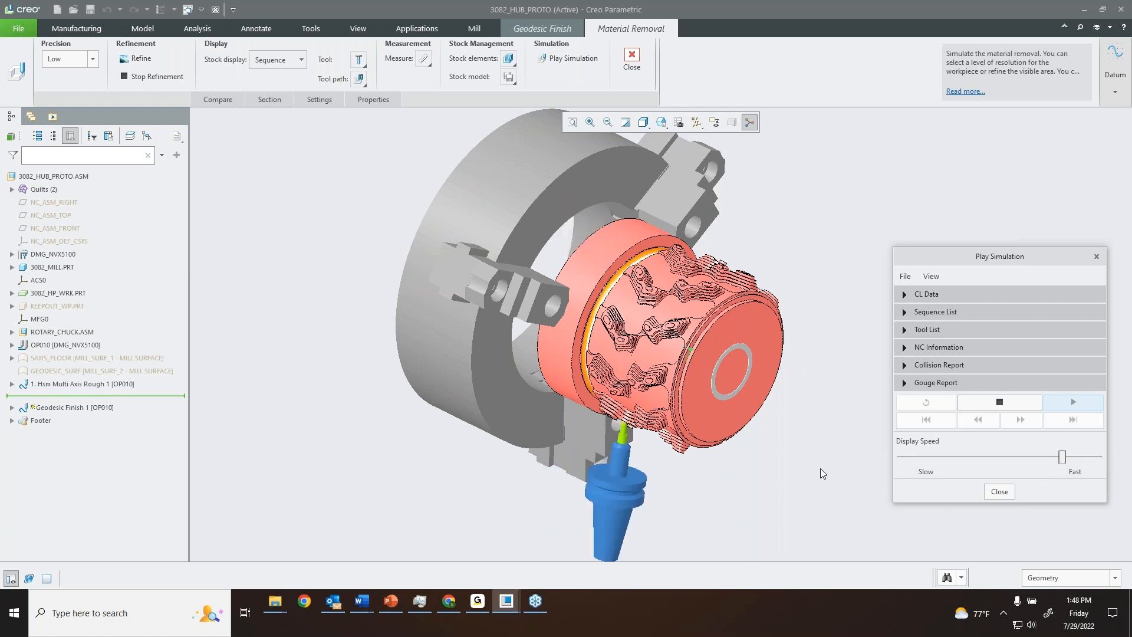
scroll(605, 301, "up", 2)
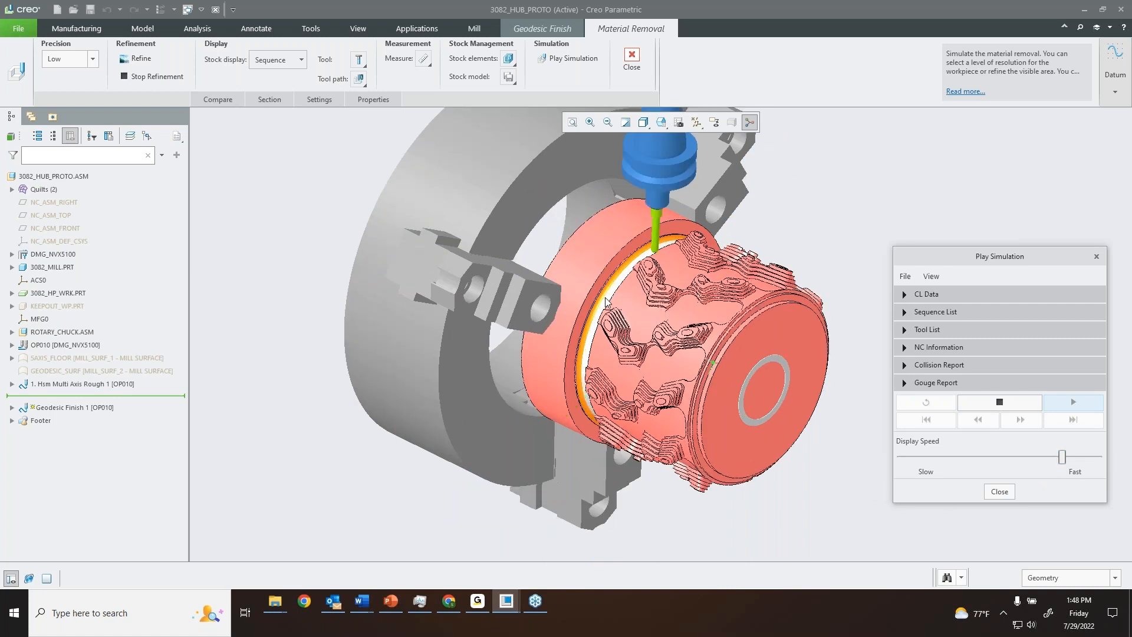
scroll(605, 301, "up", 3)
middle_click_drag(667, 324, 767, 251)
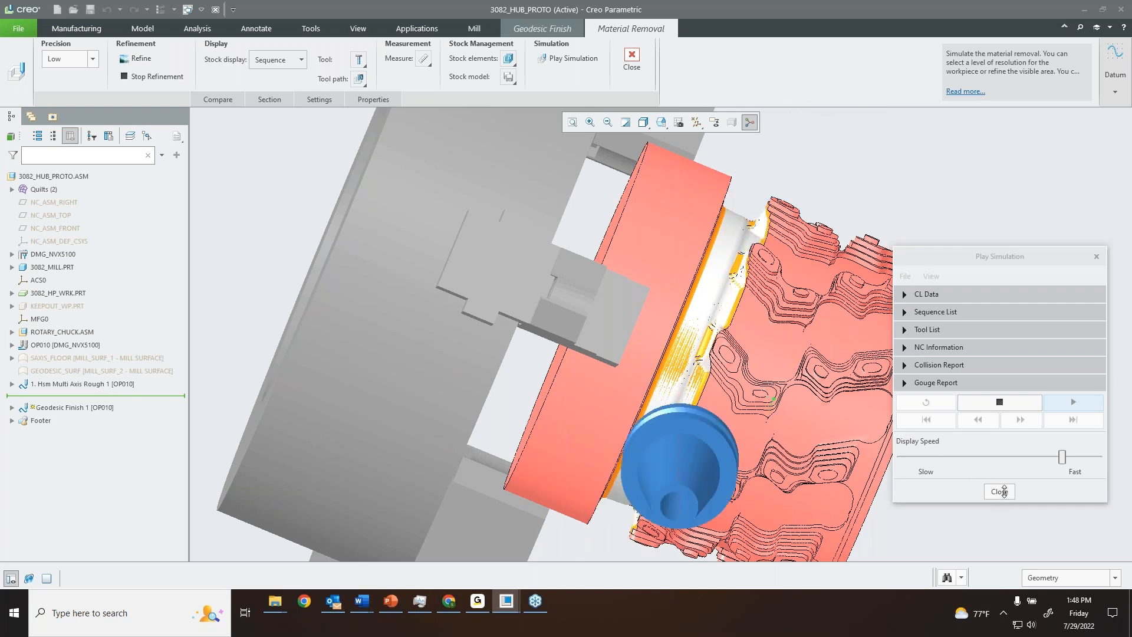
- Close the material removal simulation and accept the Geodesic Finish 1 step definition
left_click(1004, 491)
left_click(632, 62)
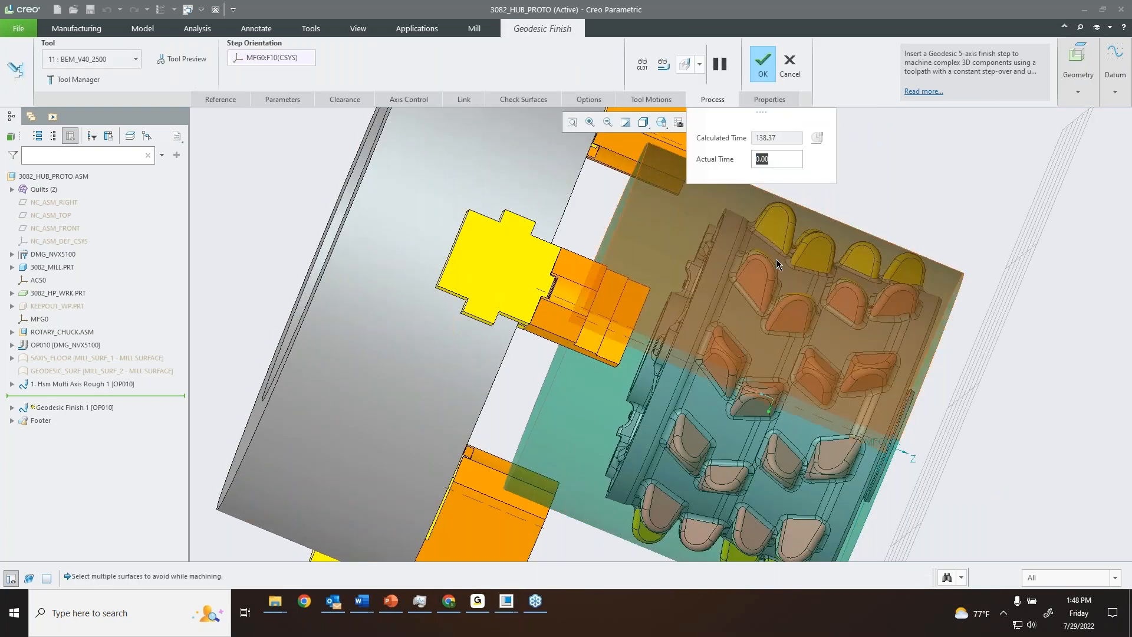
middle_click_drag(763, 288, 747, 248)
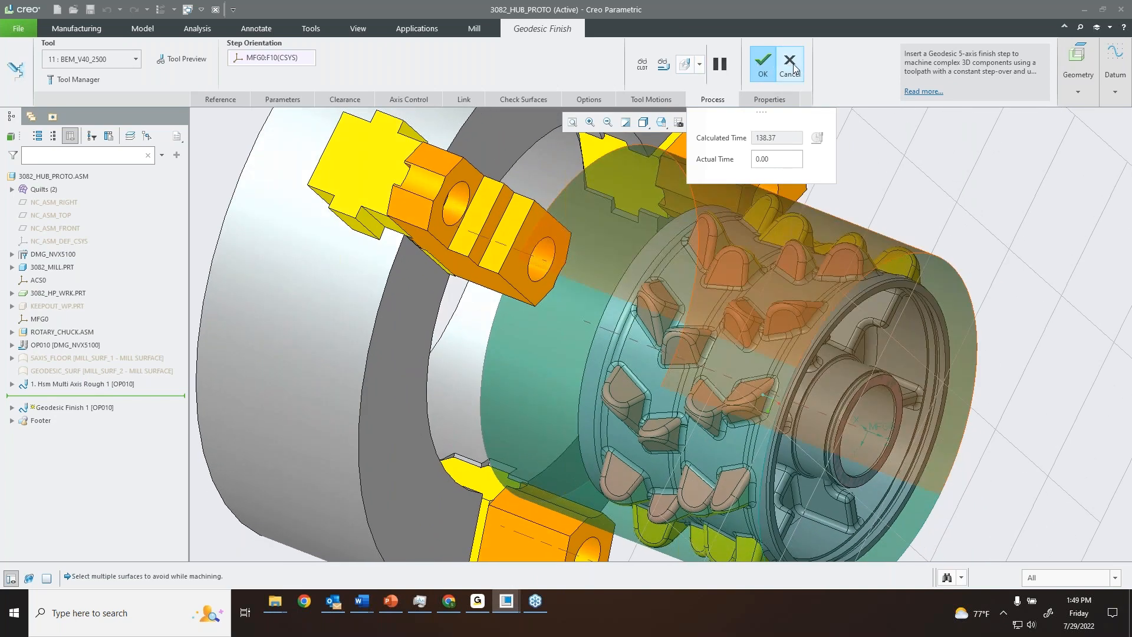
left_click(763, 62)
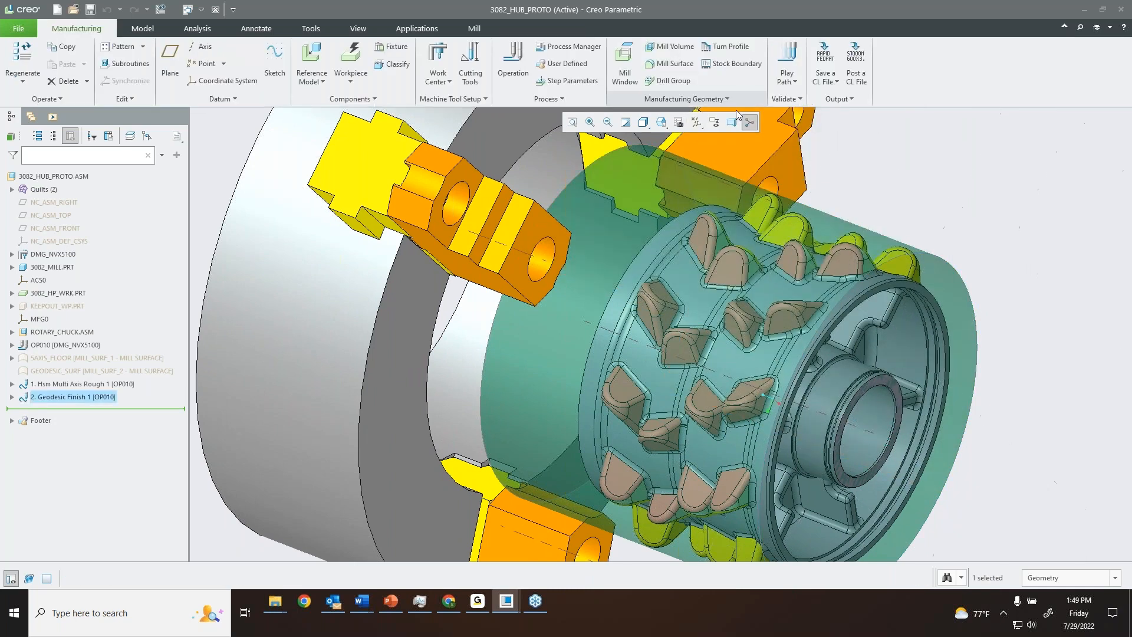
- Expand the footer's stock models and display STOCK_HSM_MULTI_AXIS_ROUGH_1 in the assembly
left_click(12, 420)
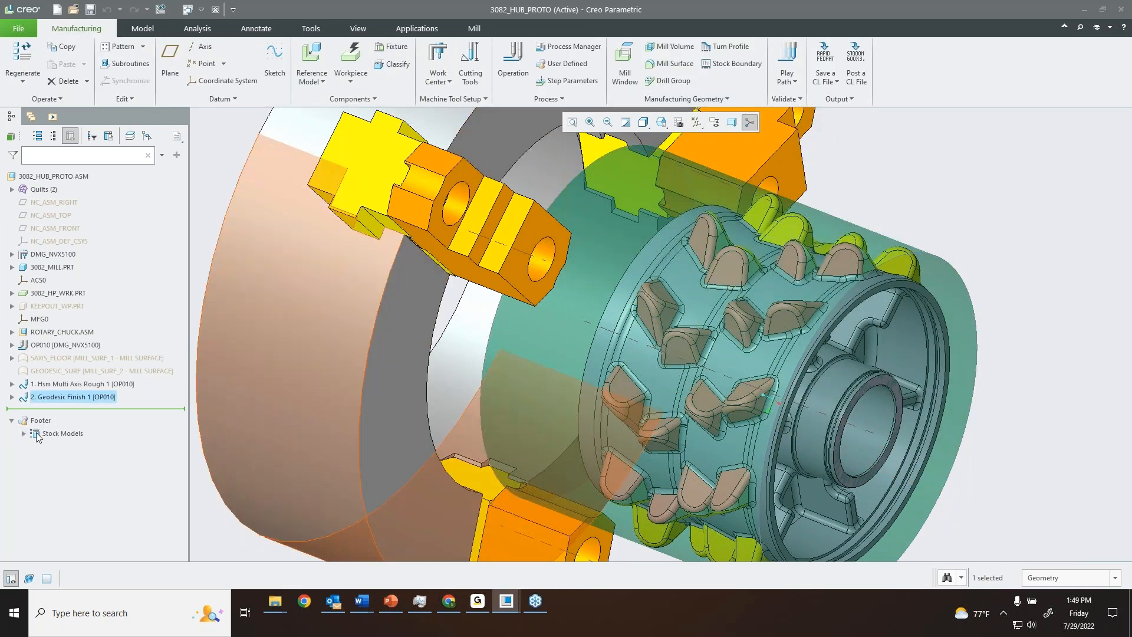
left_click(23, 433)
left_click(55, 435)
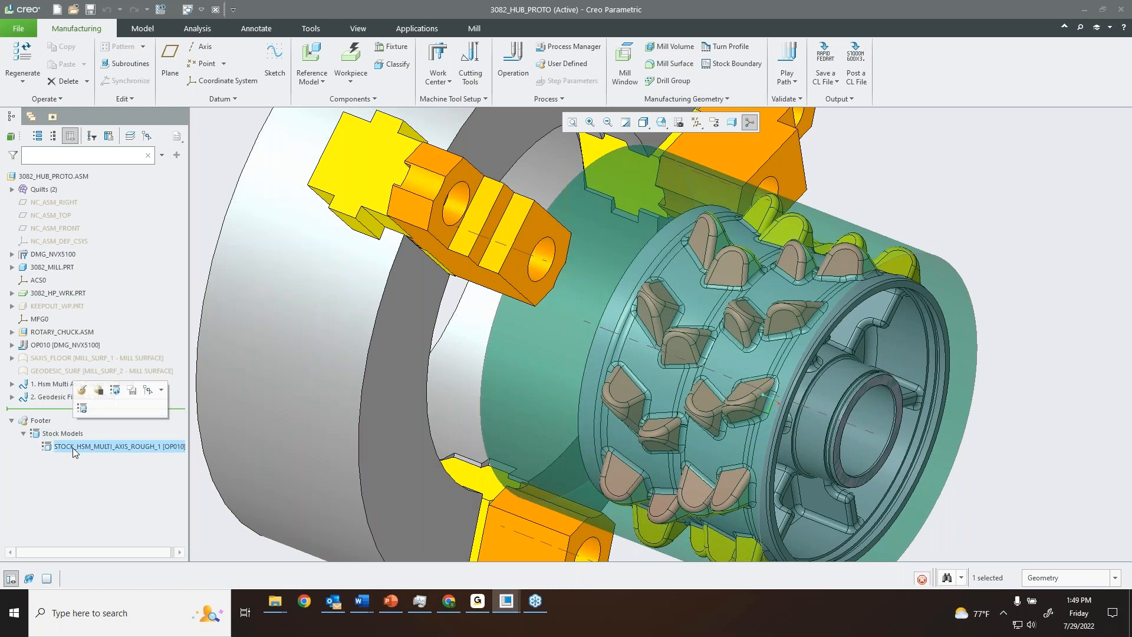
left_click(63, 396)
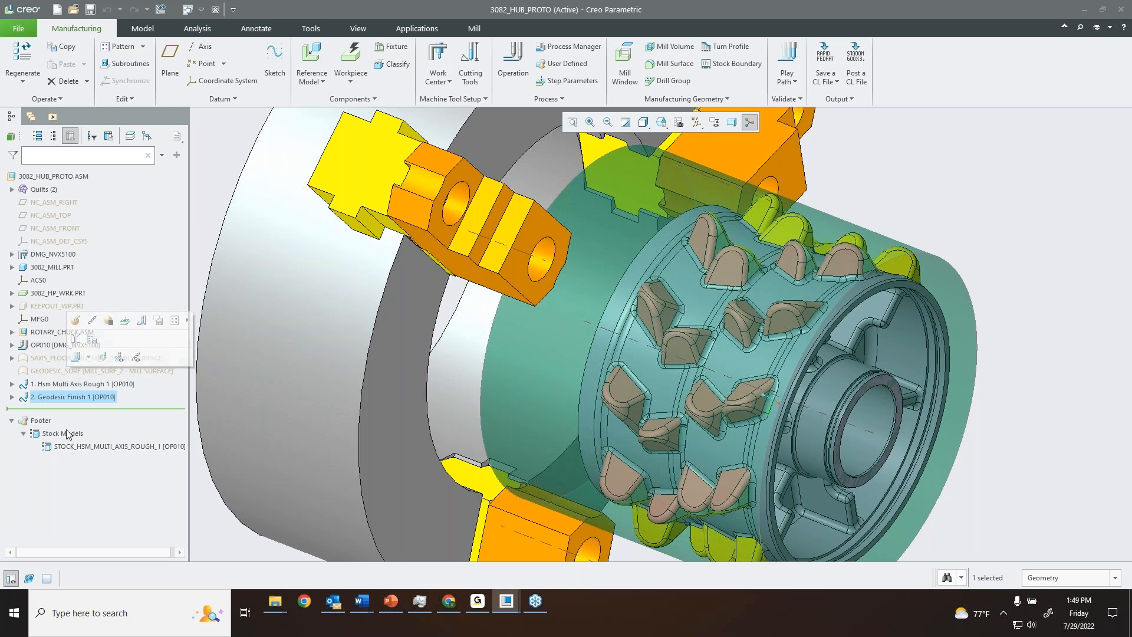
left_click(84, 447)
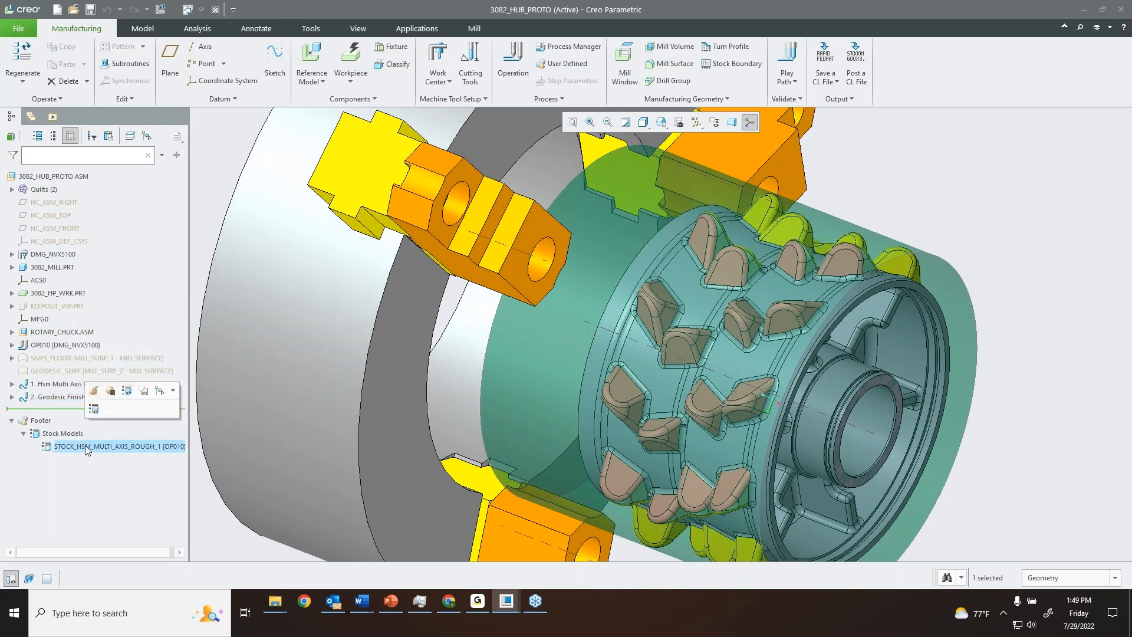
left_click(94, 409)
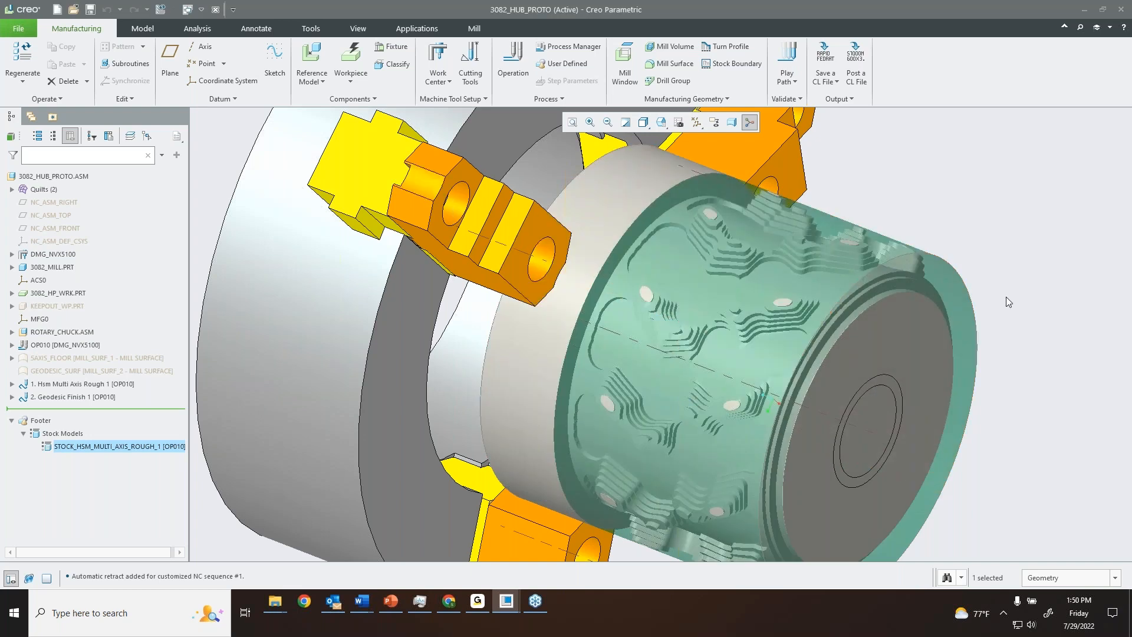
- Hide the transparent workpiece 3082_HP_WRK.PRT and inspect the roughed hub stock up close
left_click(808, 268)
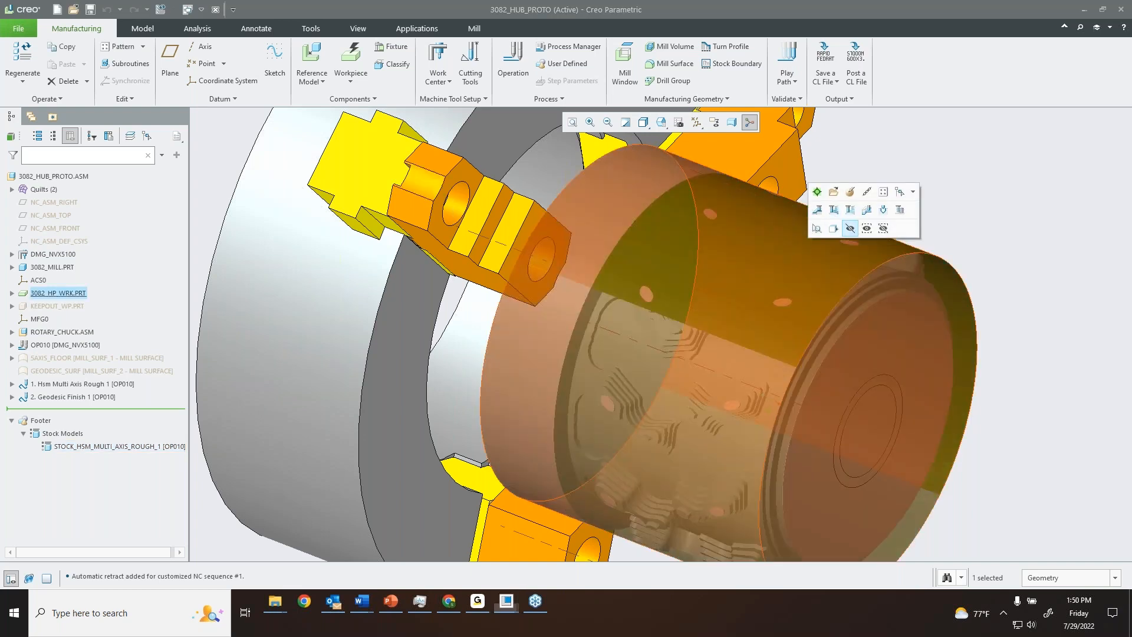
left_click(834, 229)
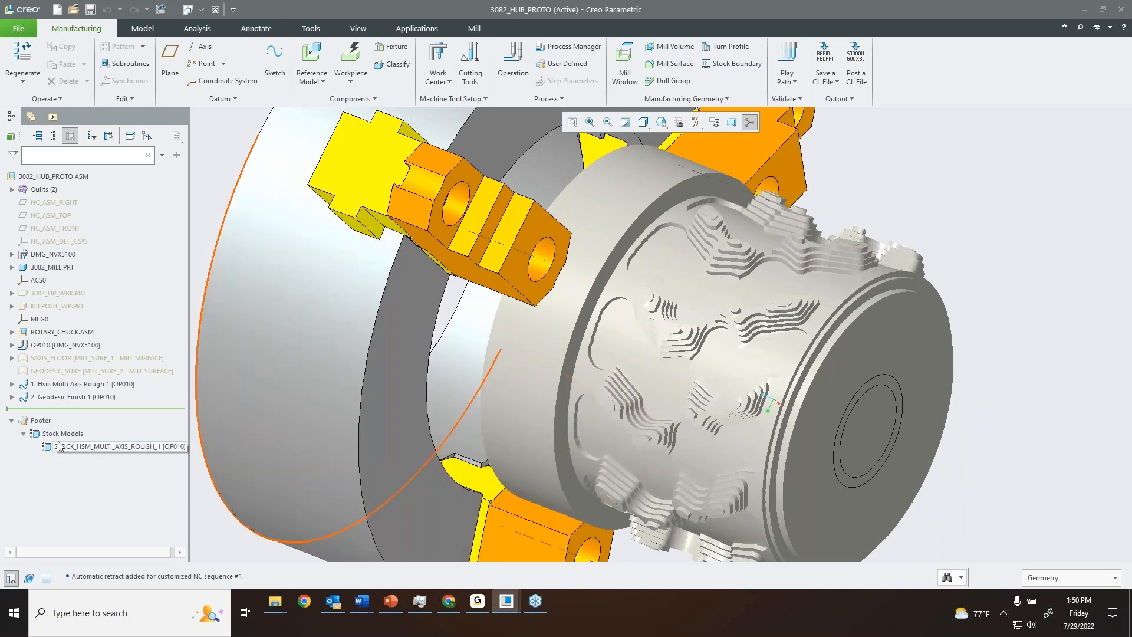
left_click(83, 448)
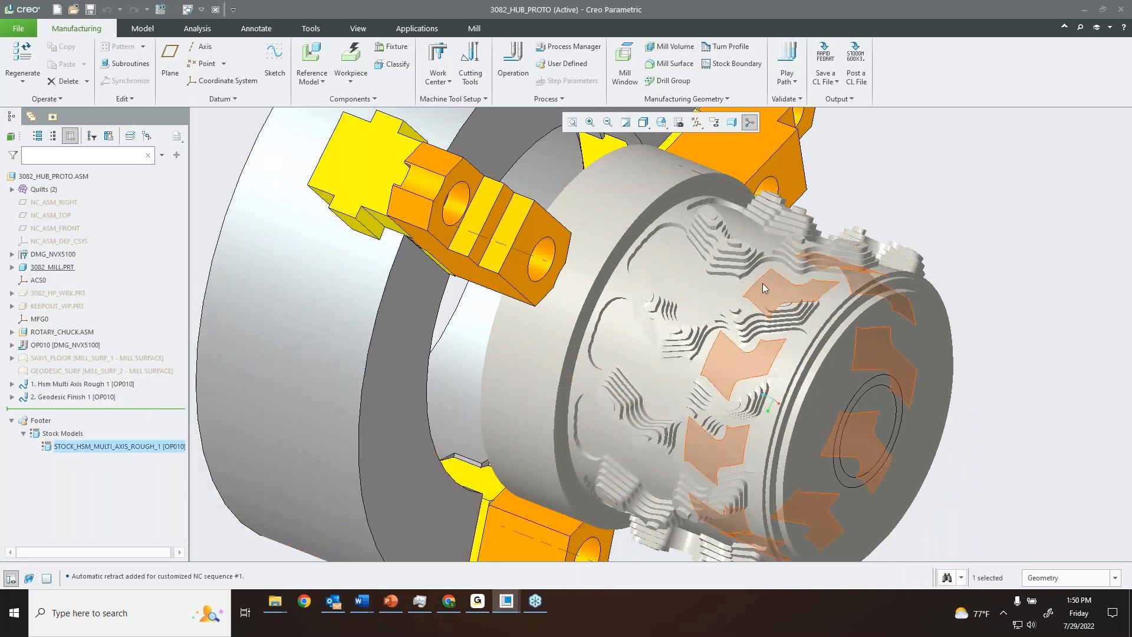
scroll(776, 236, "up", 2)
scroll(761, 253, "down", 4)
mouse_move(757, 271)
middle_mouse_down()
mouse_move(752, 239)
mouse_move(776, 198)
mouse_move(745, 210)
middle_mouse_up()
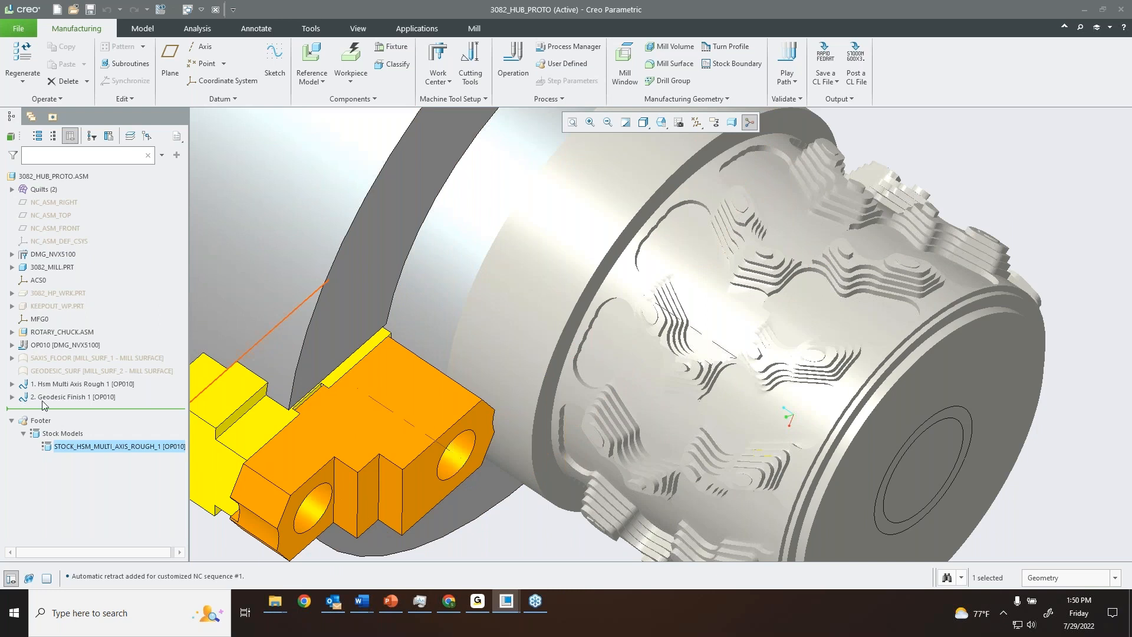
- Create a stock model for the Geodesic Finish 1 step with STOCK_HSM_MULTI_AXIS_ROUGH_1 as its previous stock
left_click(63, 398)
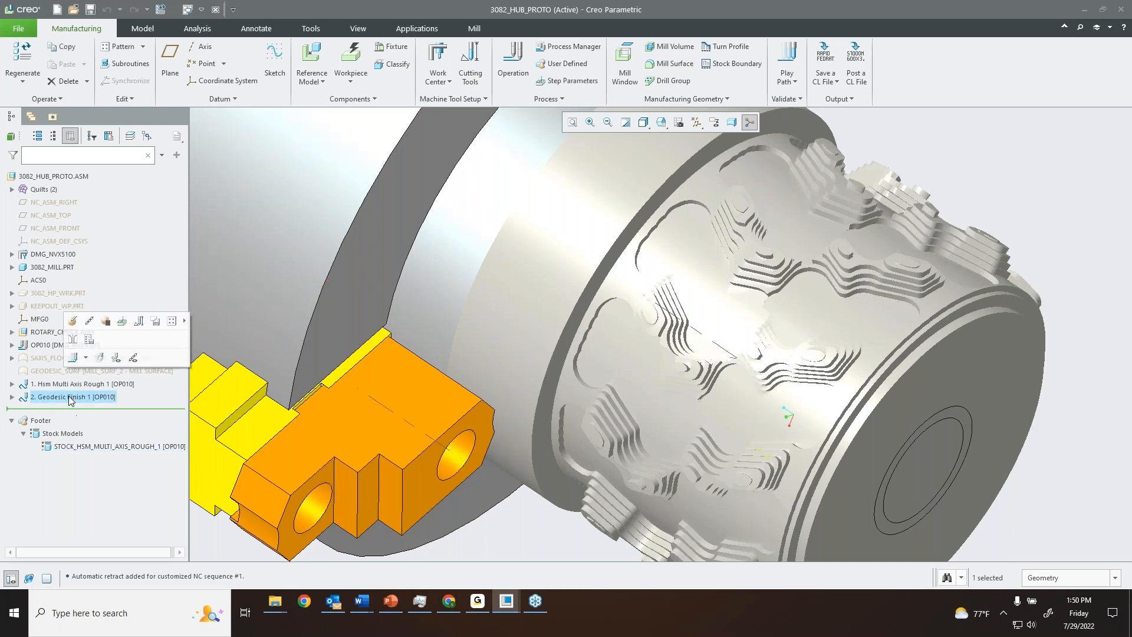
left_click(12, 397)
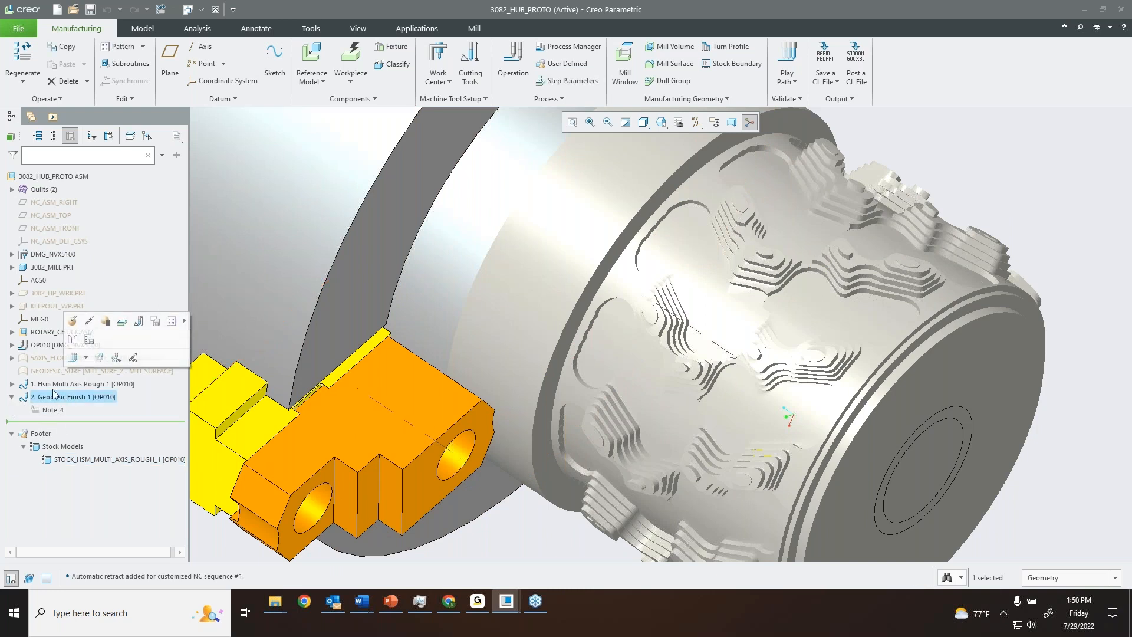
right_click(59, 397)
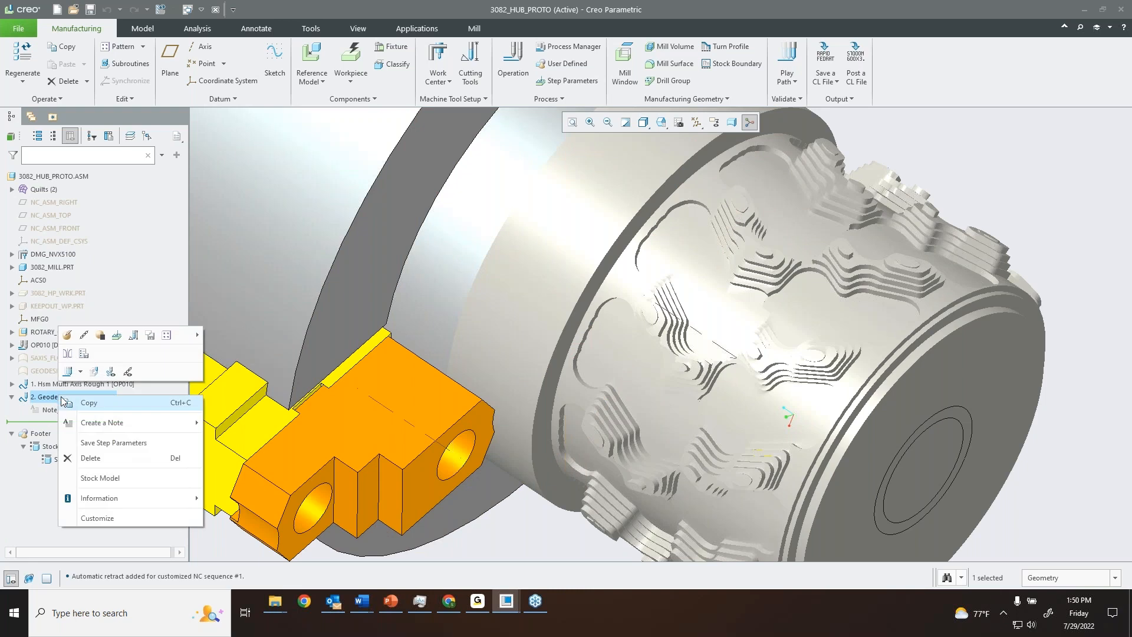
left_click(104, 478)
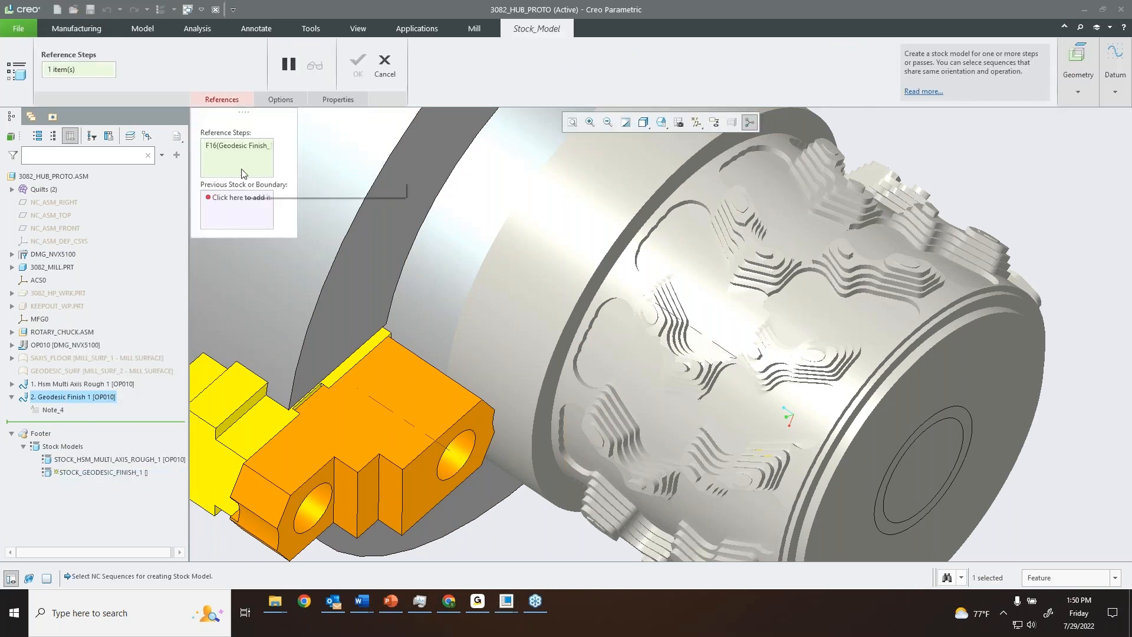
left_click(244, 201)
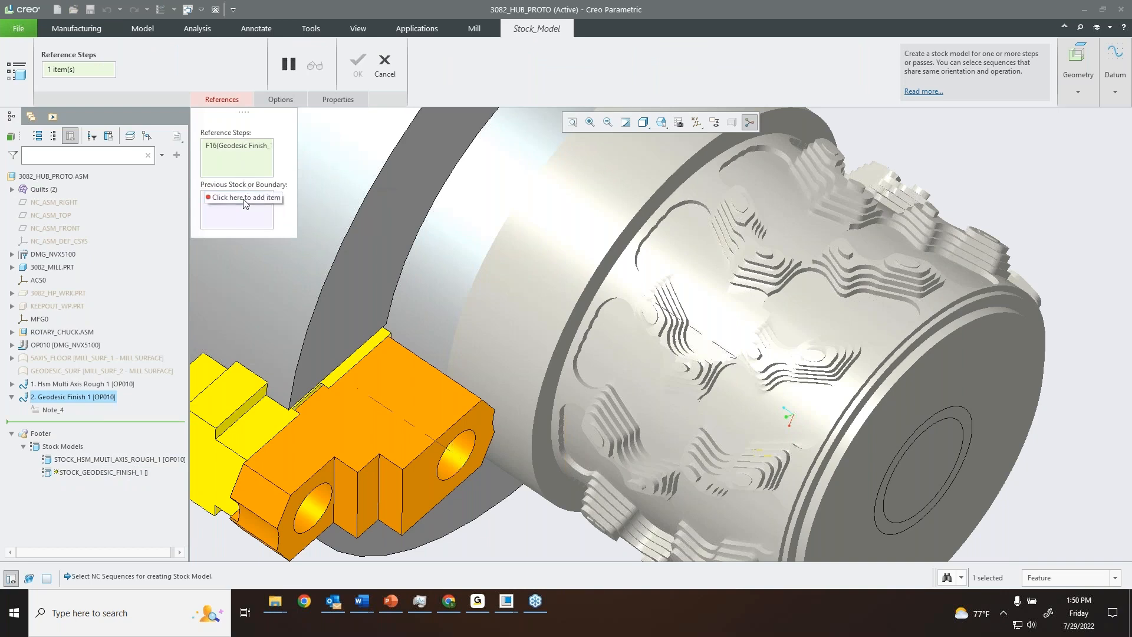
left_click(135, 460)
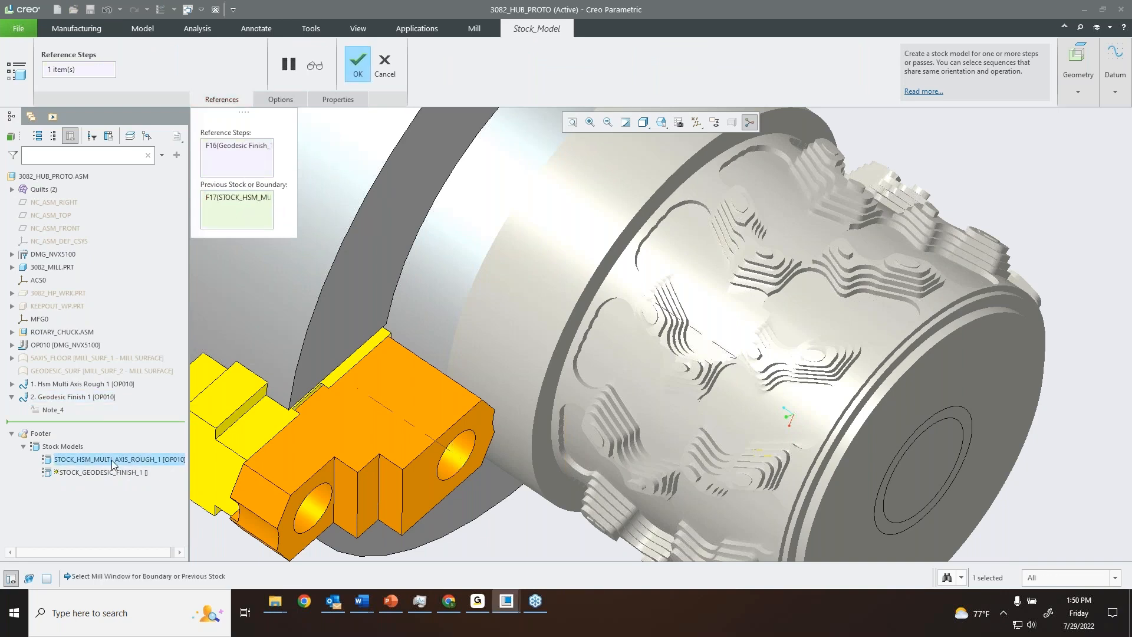
left_click(358, 65)
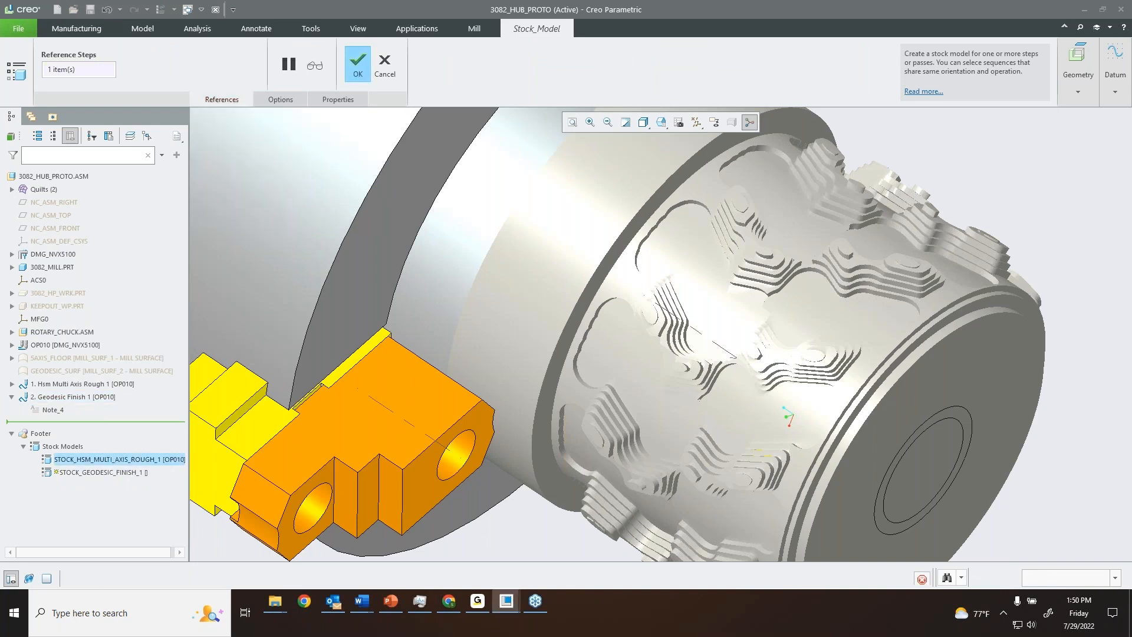
- Turn on the display of STOCK_GEODESIC_FINISH_1 and examine the hub stock from several angles
left_click(112, 472)
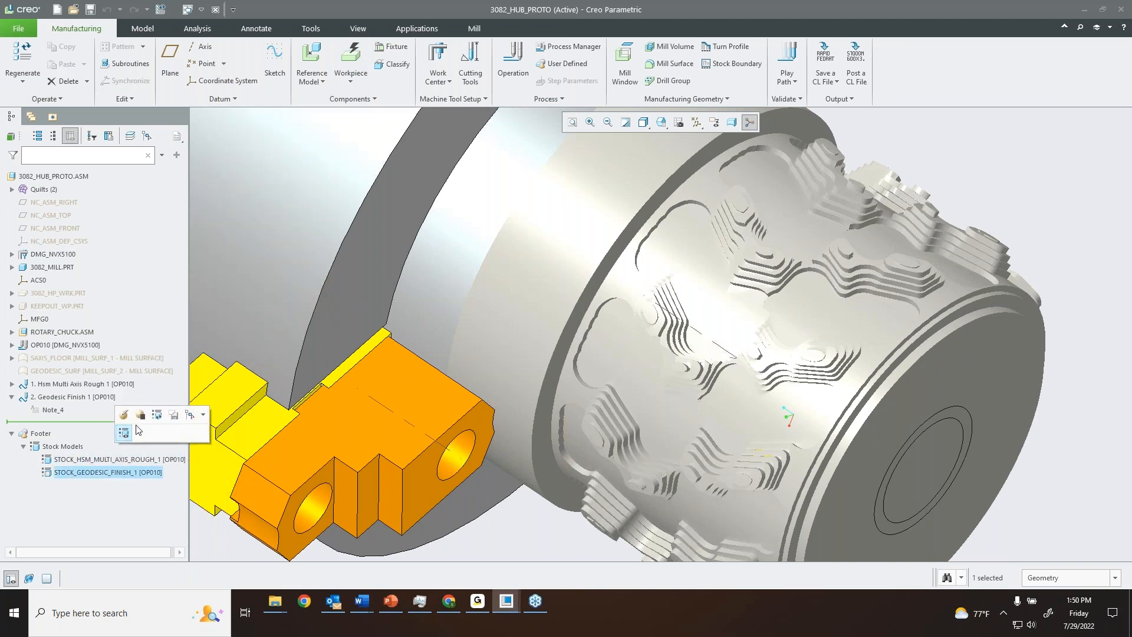
left_click(126, 431)
left_click(988, 169)
scroll(960, 204, "up", 3)
scroll(960, 204, "down", 1)
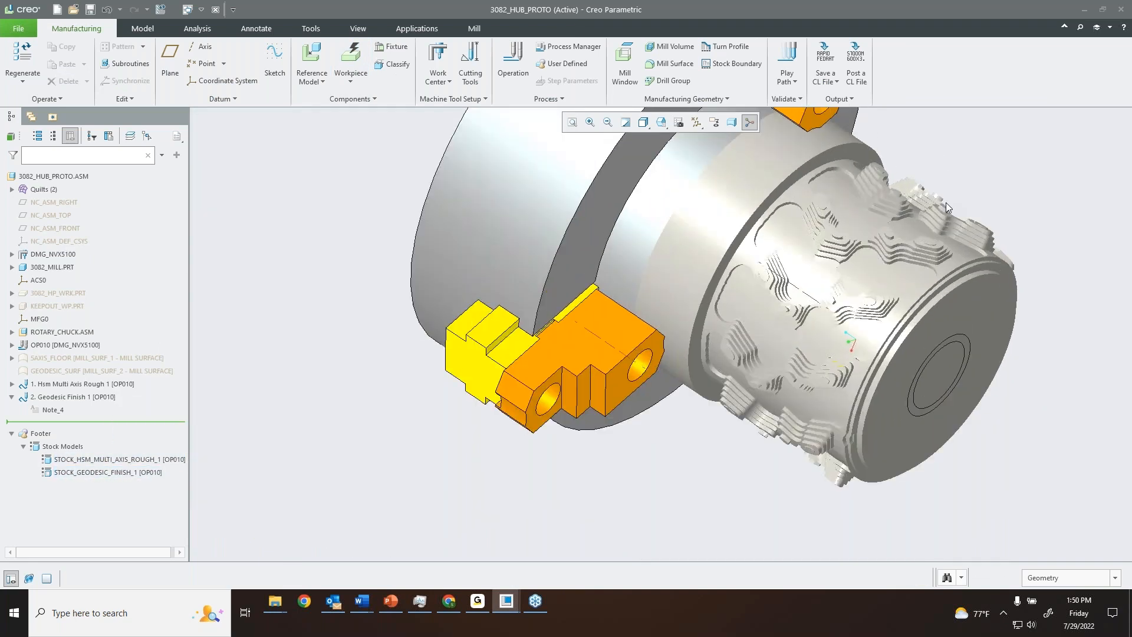
scroll(946, 203, "down", 2)
mouse_move(921, 232)
middle_mouse_down()
mouse_move(885, 224)
mouse_move(920, 214)
mouse_move(805, 208)
middle_mouse_up()
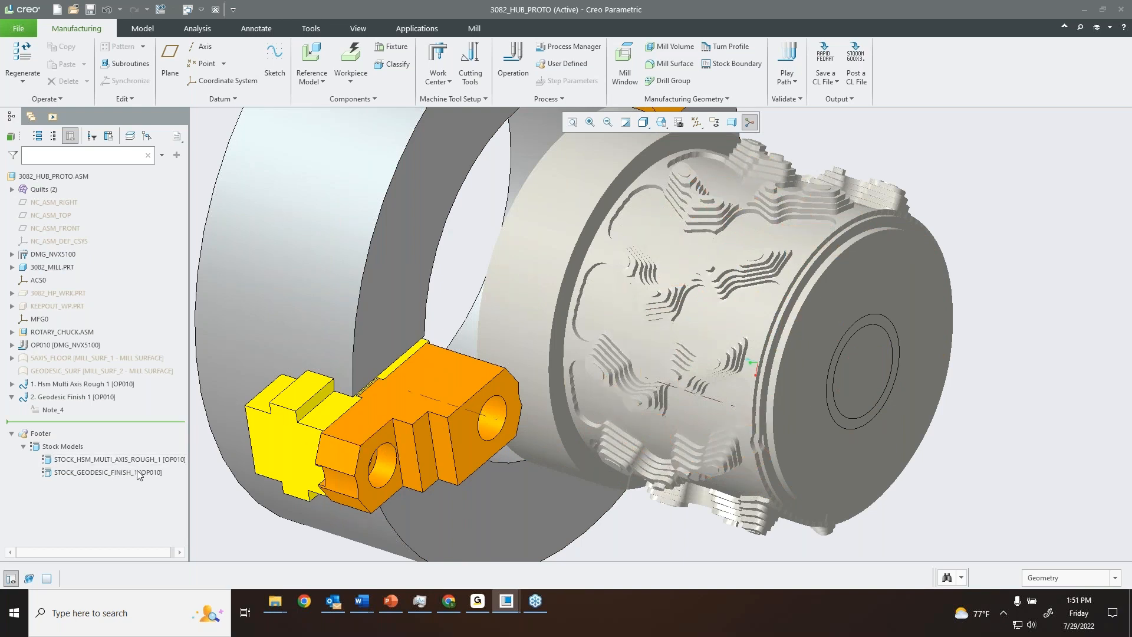
scroll(691, 255, "up", 2)
middle_click_drag(691, 254, 667, 329, "shift")
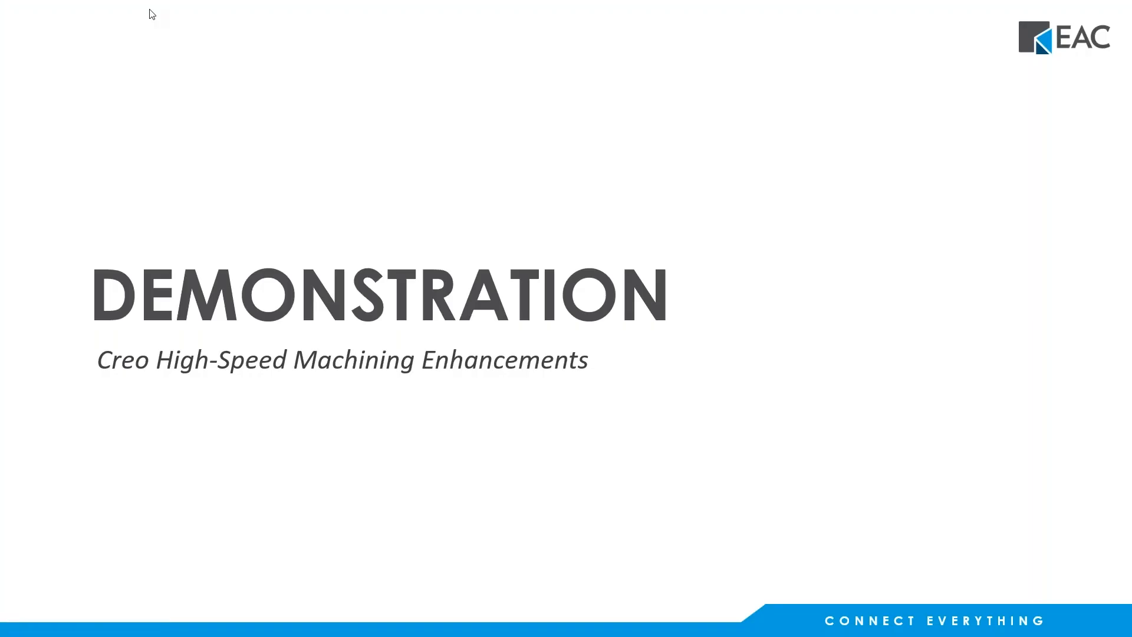
left_click(150, 13)
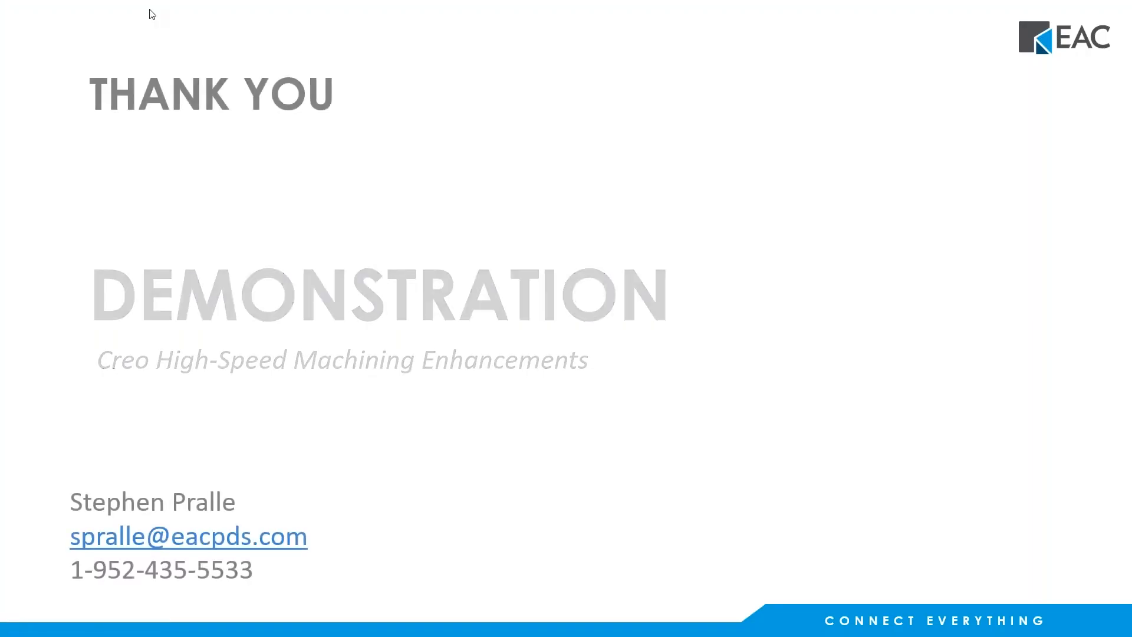